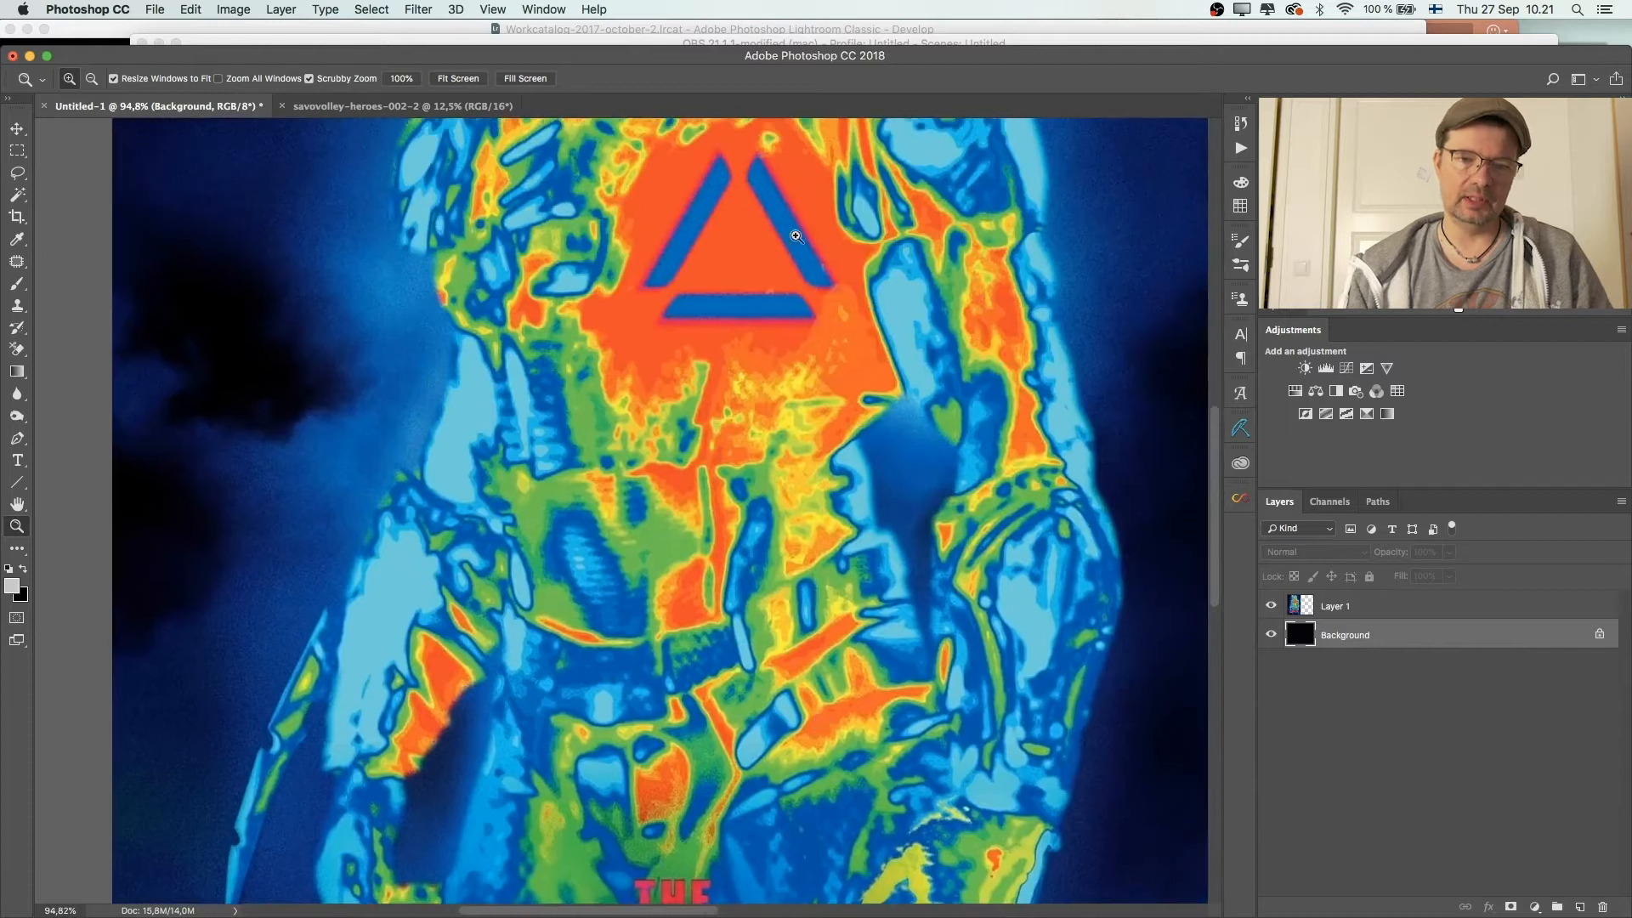
Step: Select the man in the savovolley-heroes-002-2 photo with the Subject selection command
drag(991, 349, 785, 583)
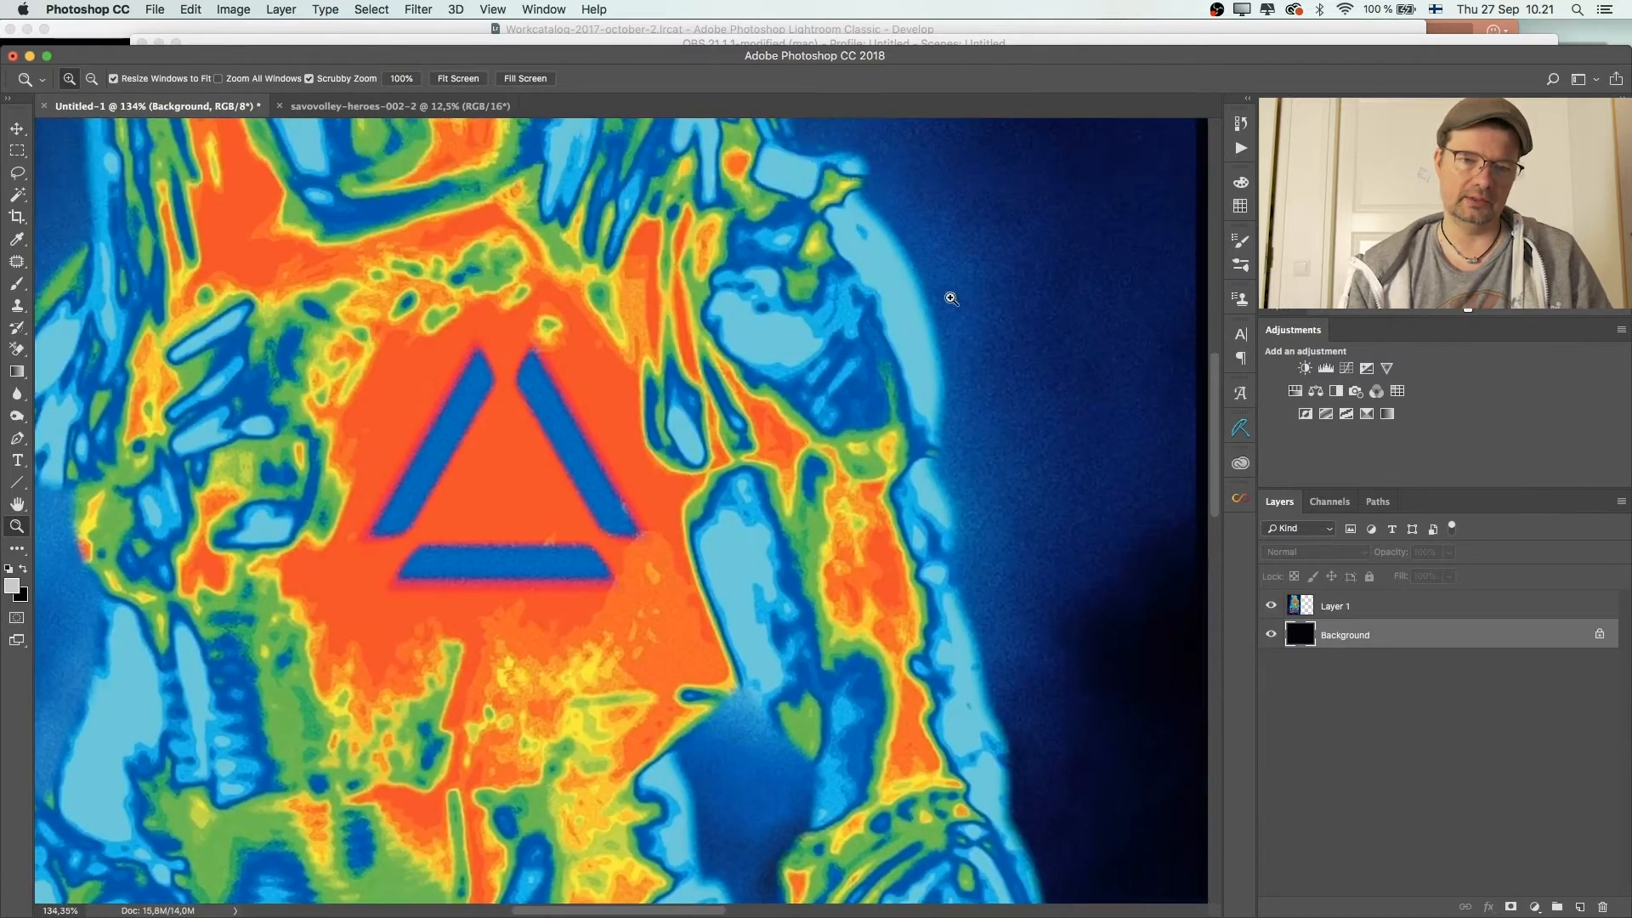
scroll(459, 272, up, 5)
scroll(459, 272, left, 3)
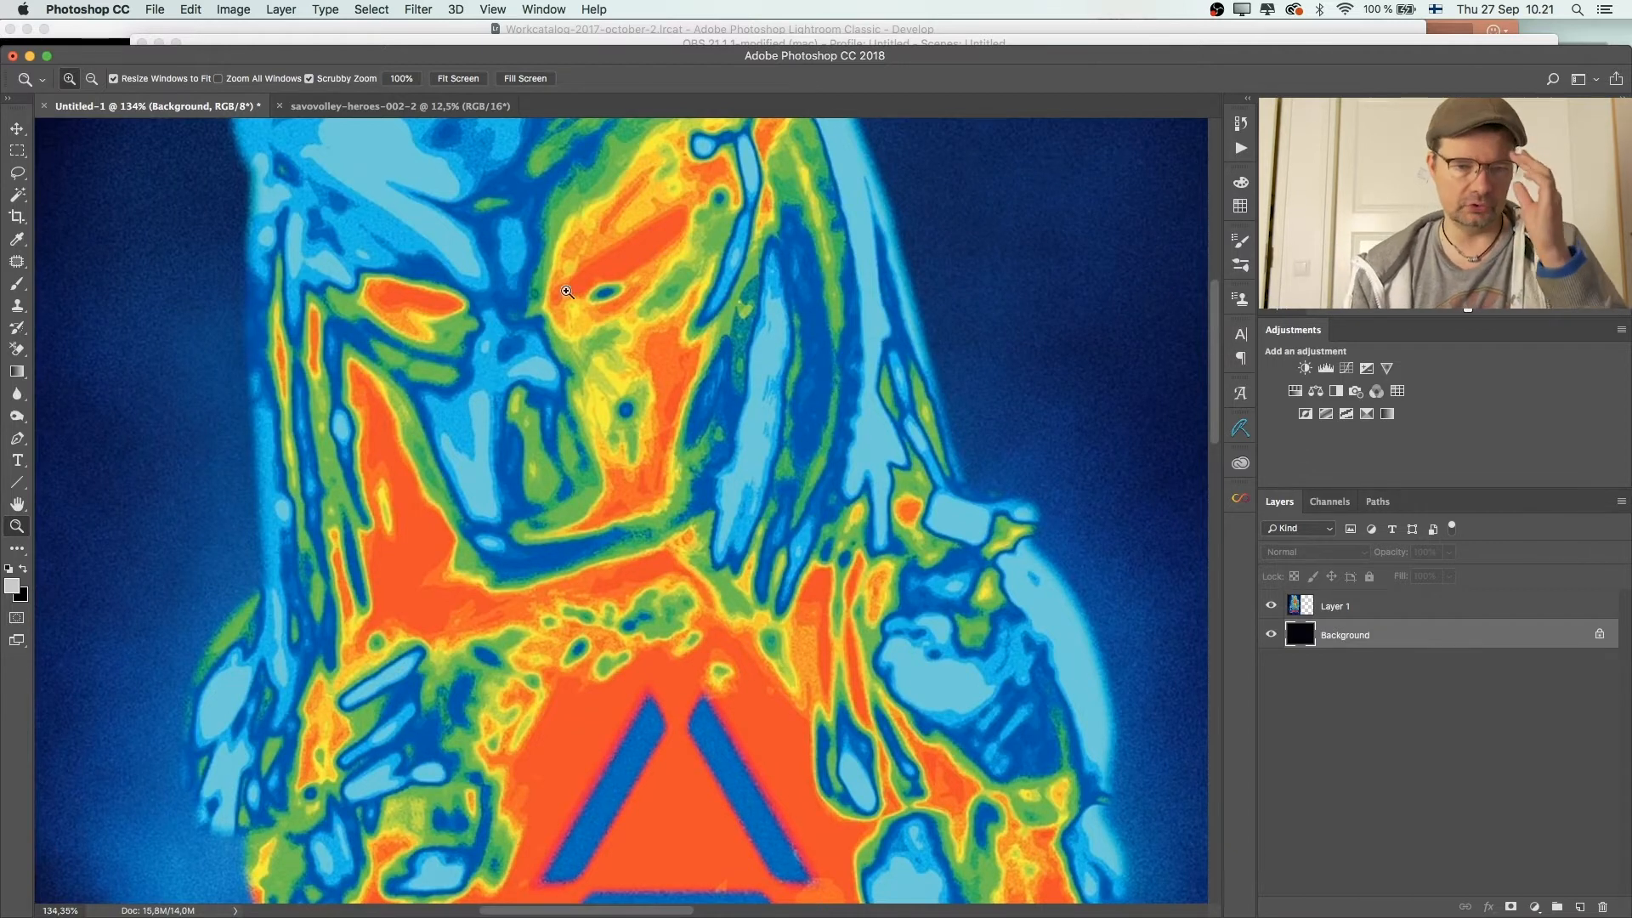
drag(734, 401, 670, 473)
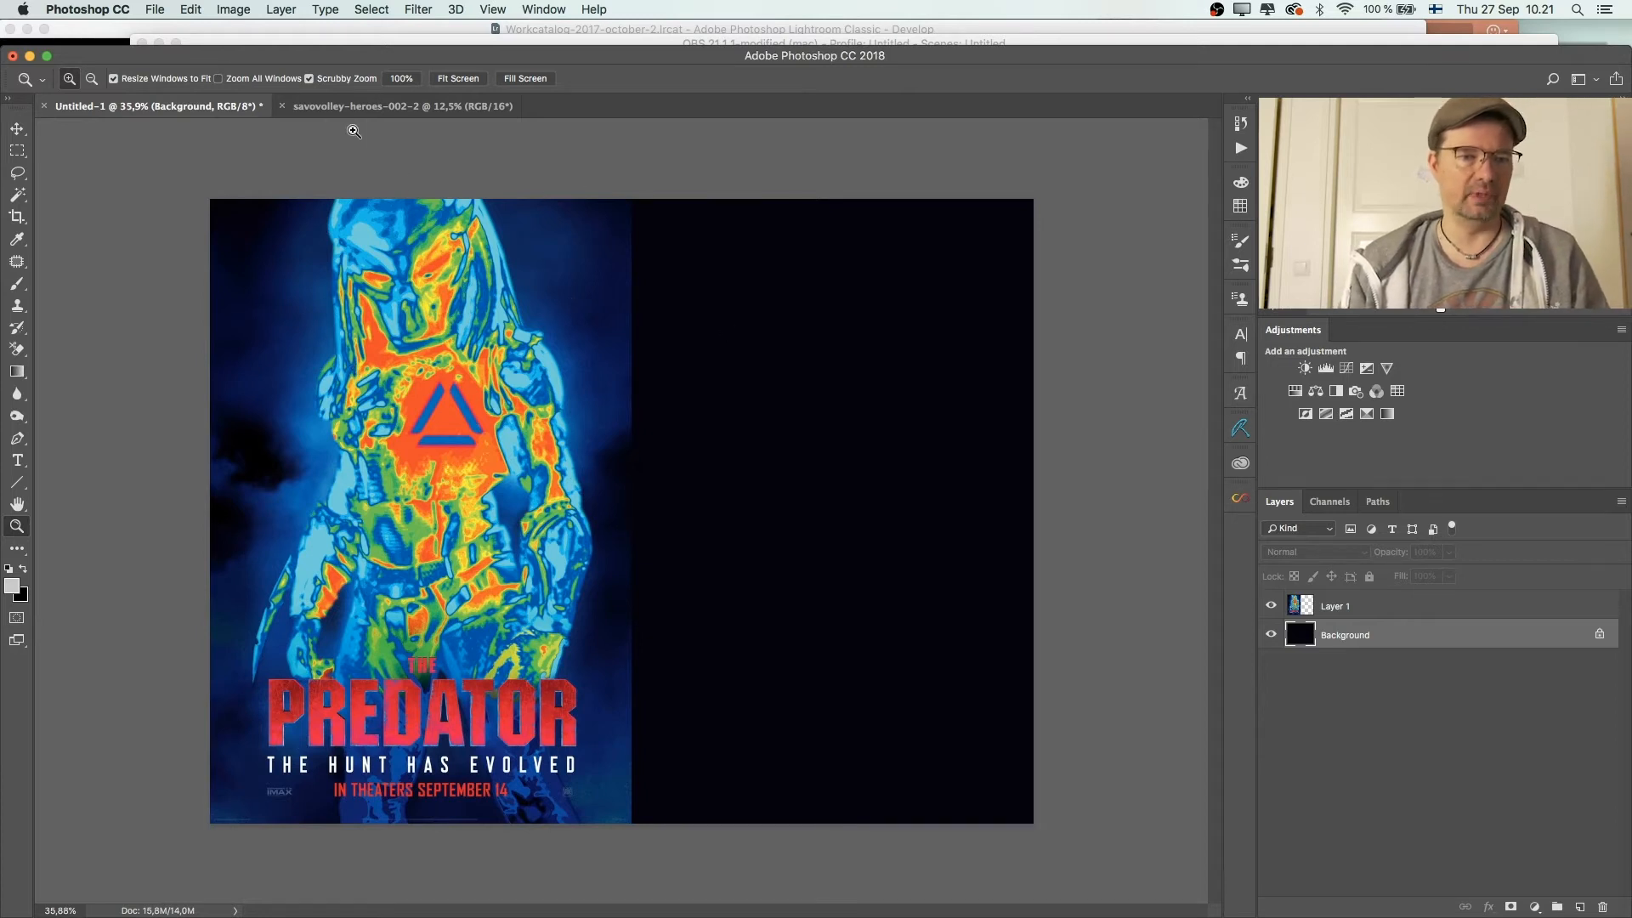
click(363, 108)
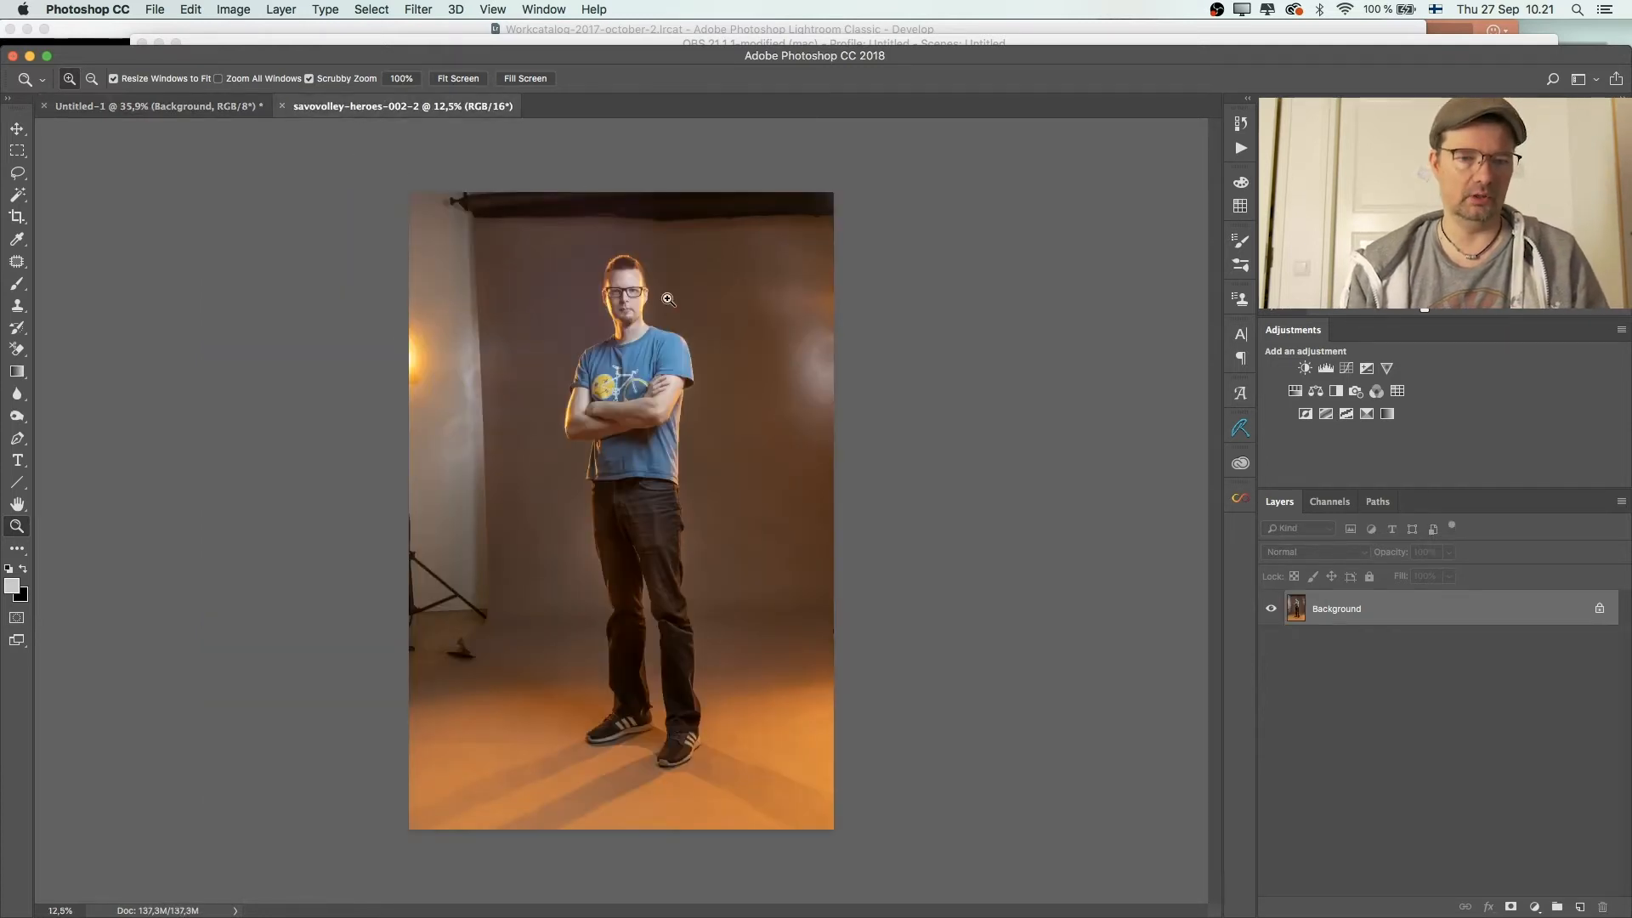
mouse_move(618, 353)
mouse_down()
mouse_move(714, 362)
mouse_move(648, 356)
mouse_up()
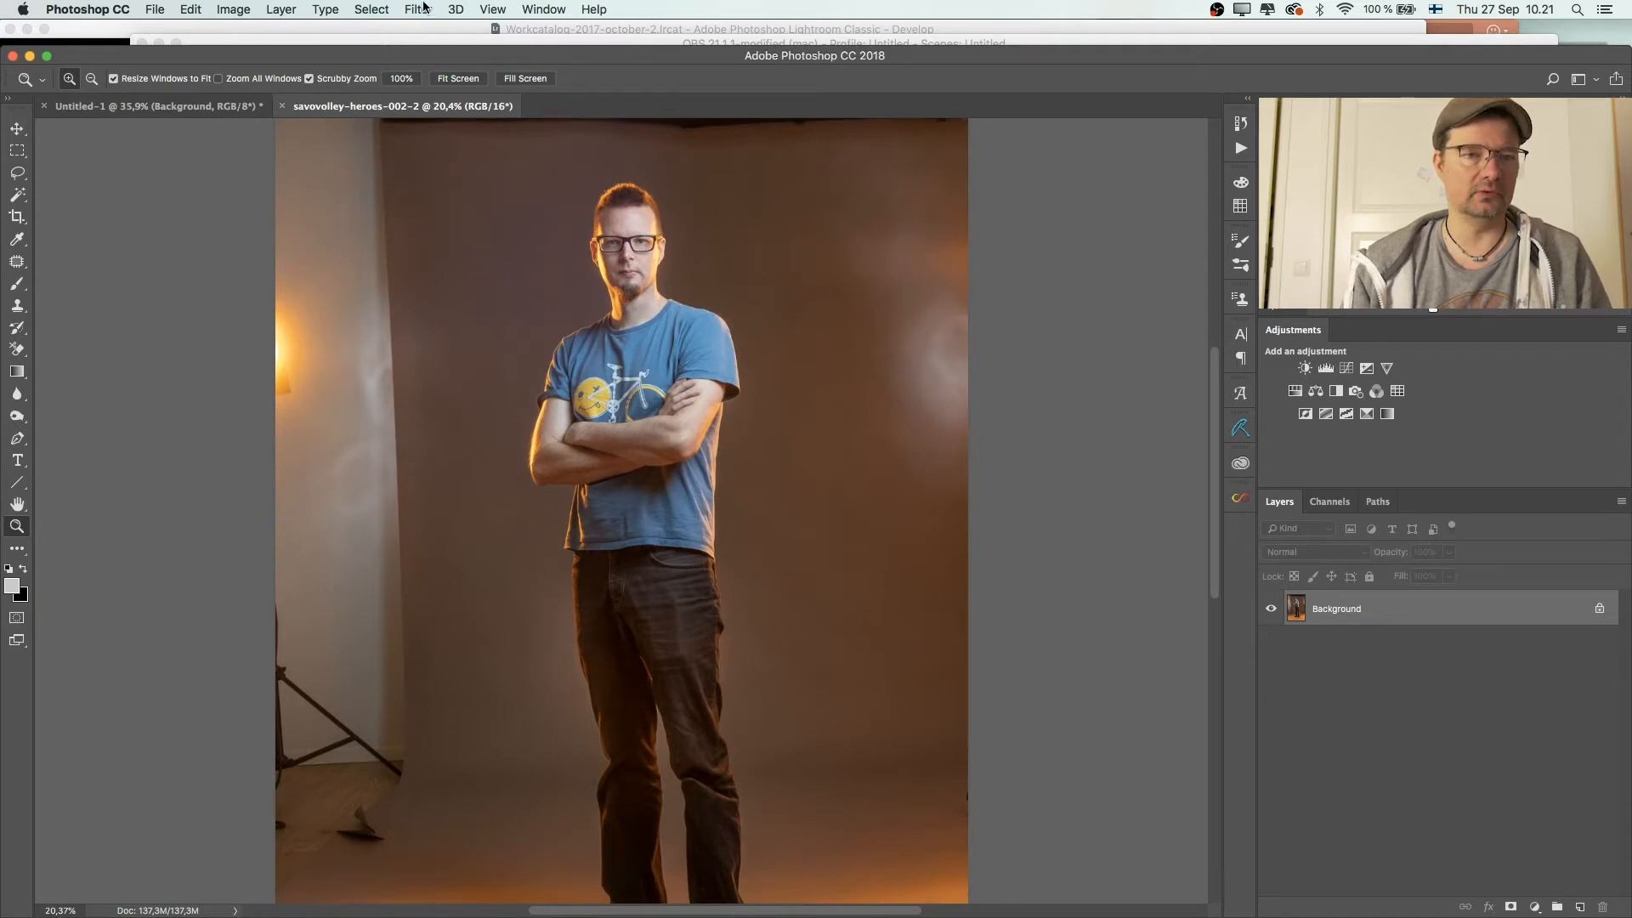
click(373, 10)
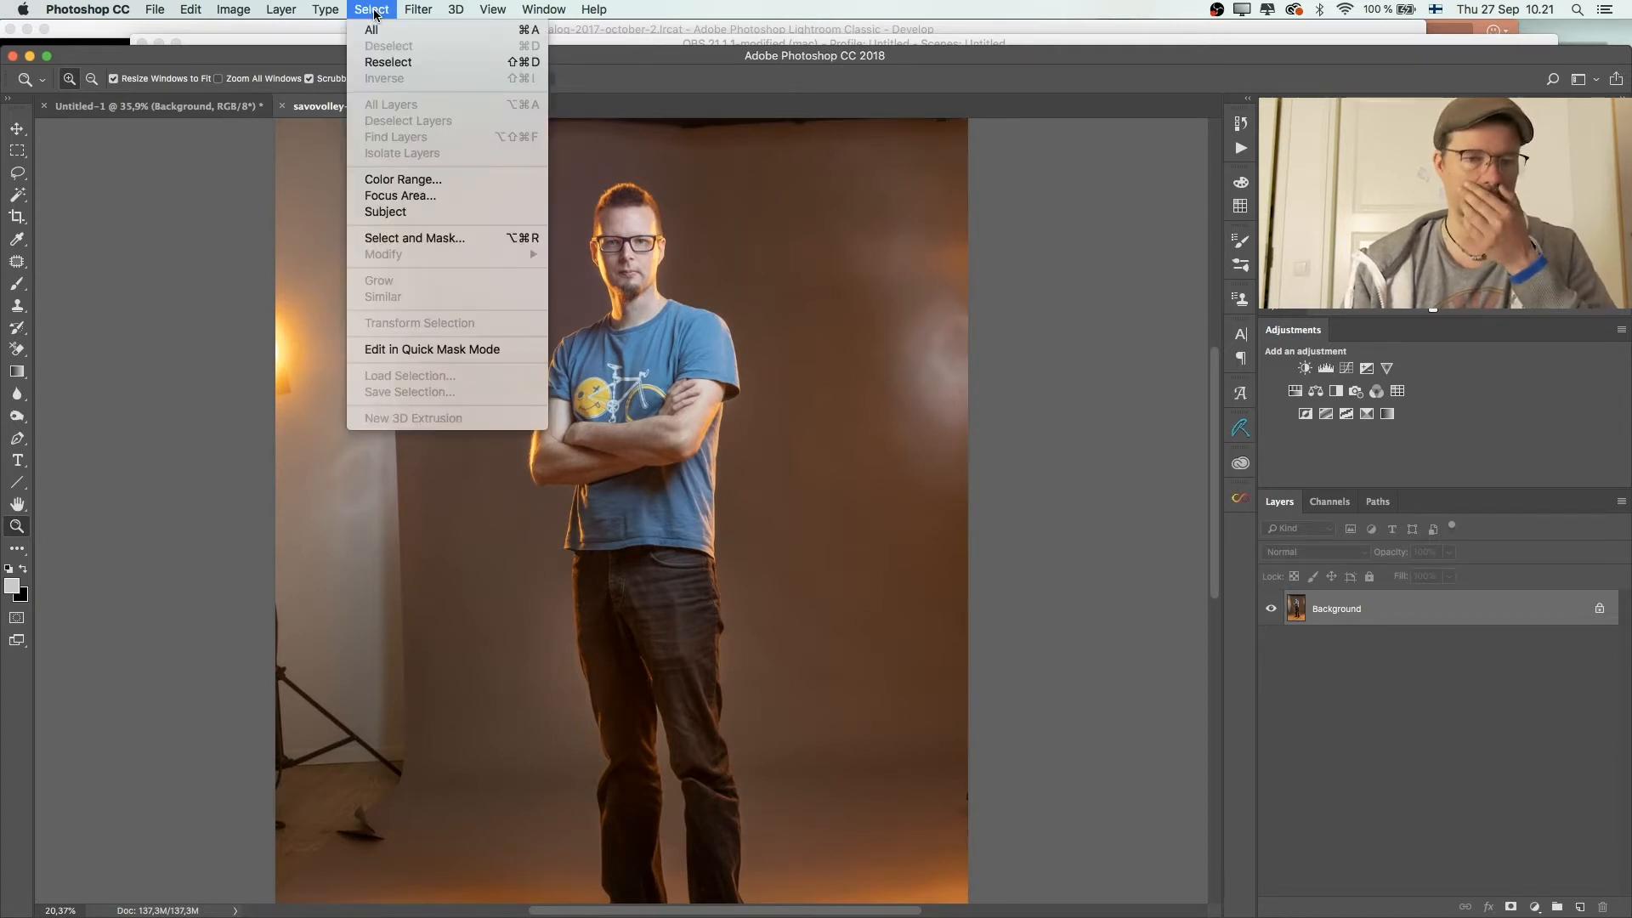
click(399, 212)
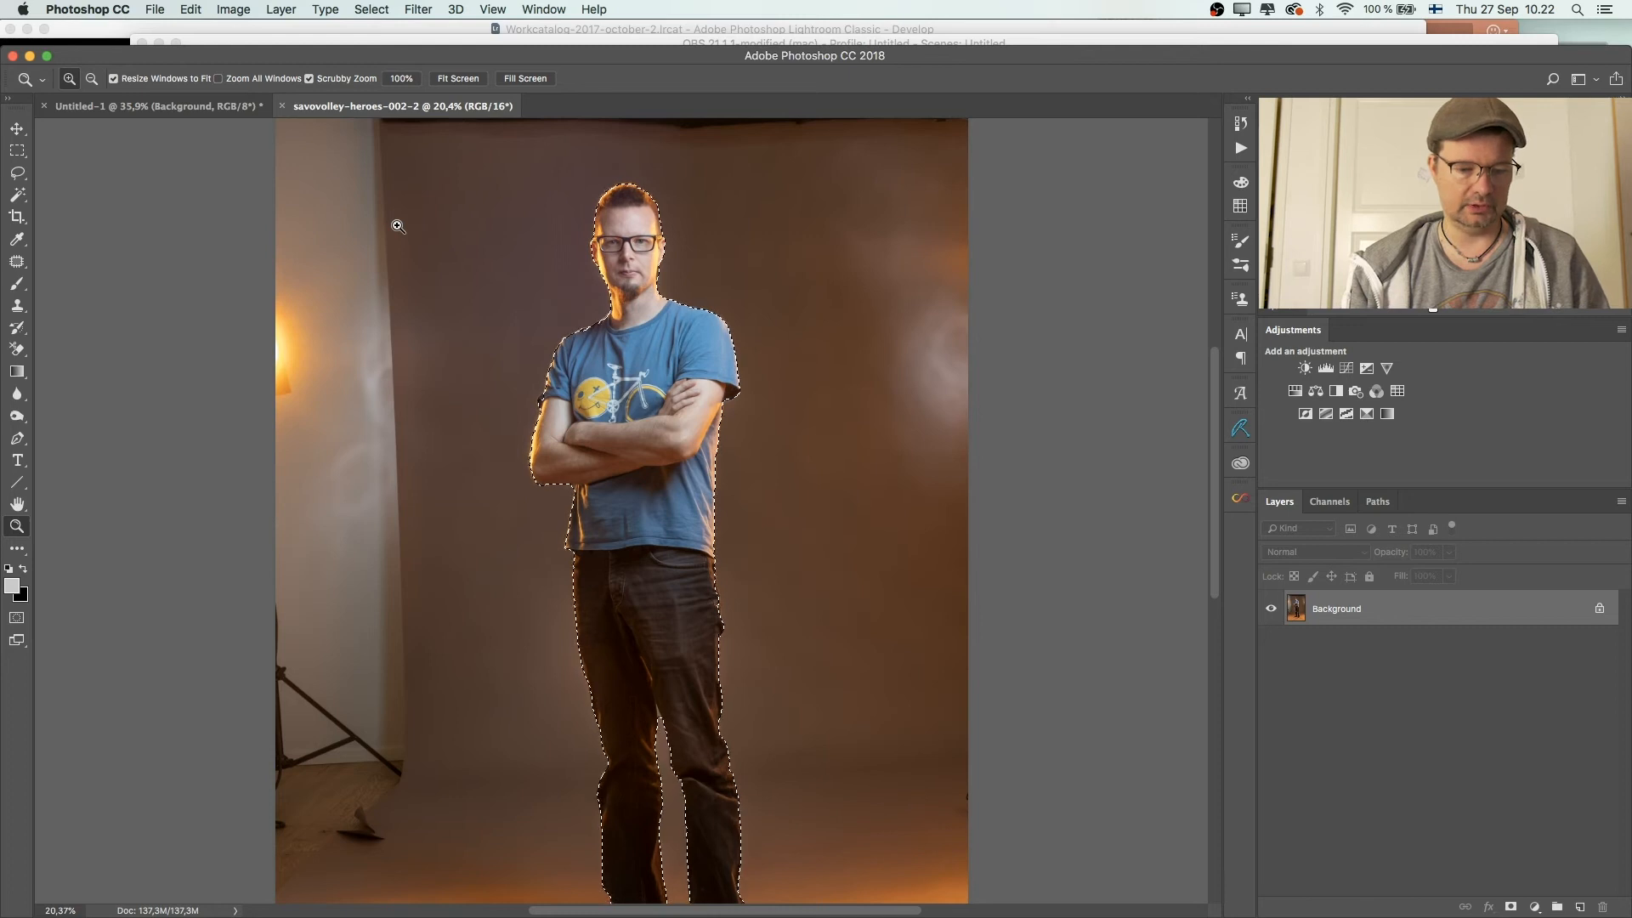
Step: Copy the selected man into the Untitled-1 document, accepting the colour conversion, and move him onto the black area beside the poster
click(189, 109)
key(super+v)
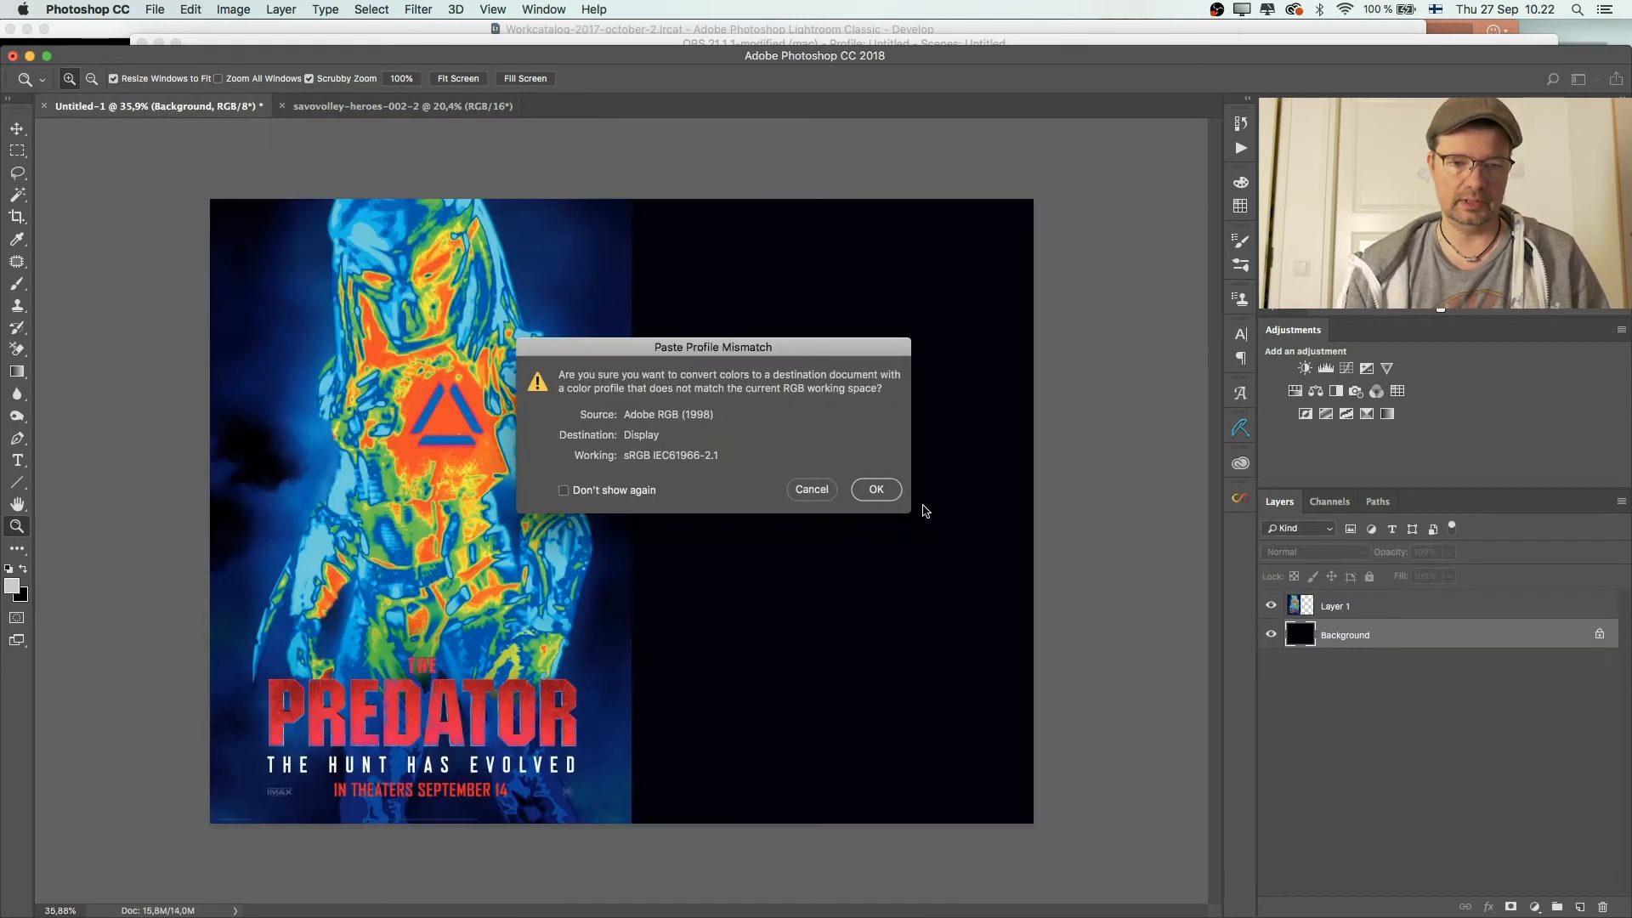
click(877, 489)
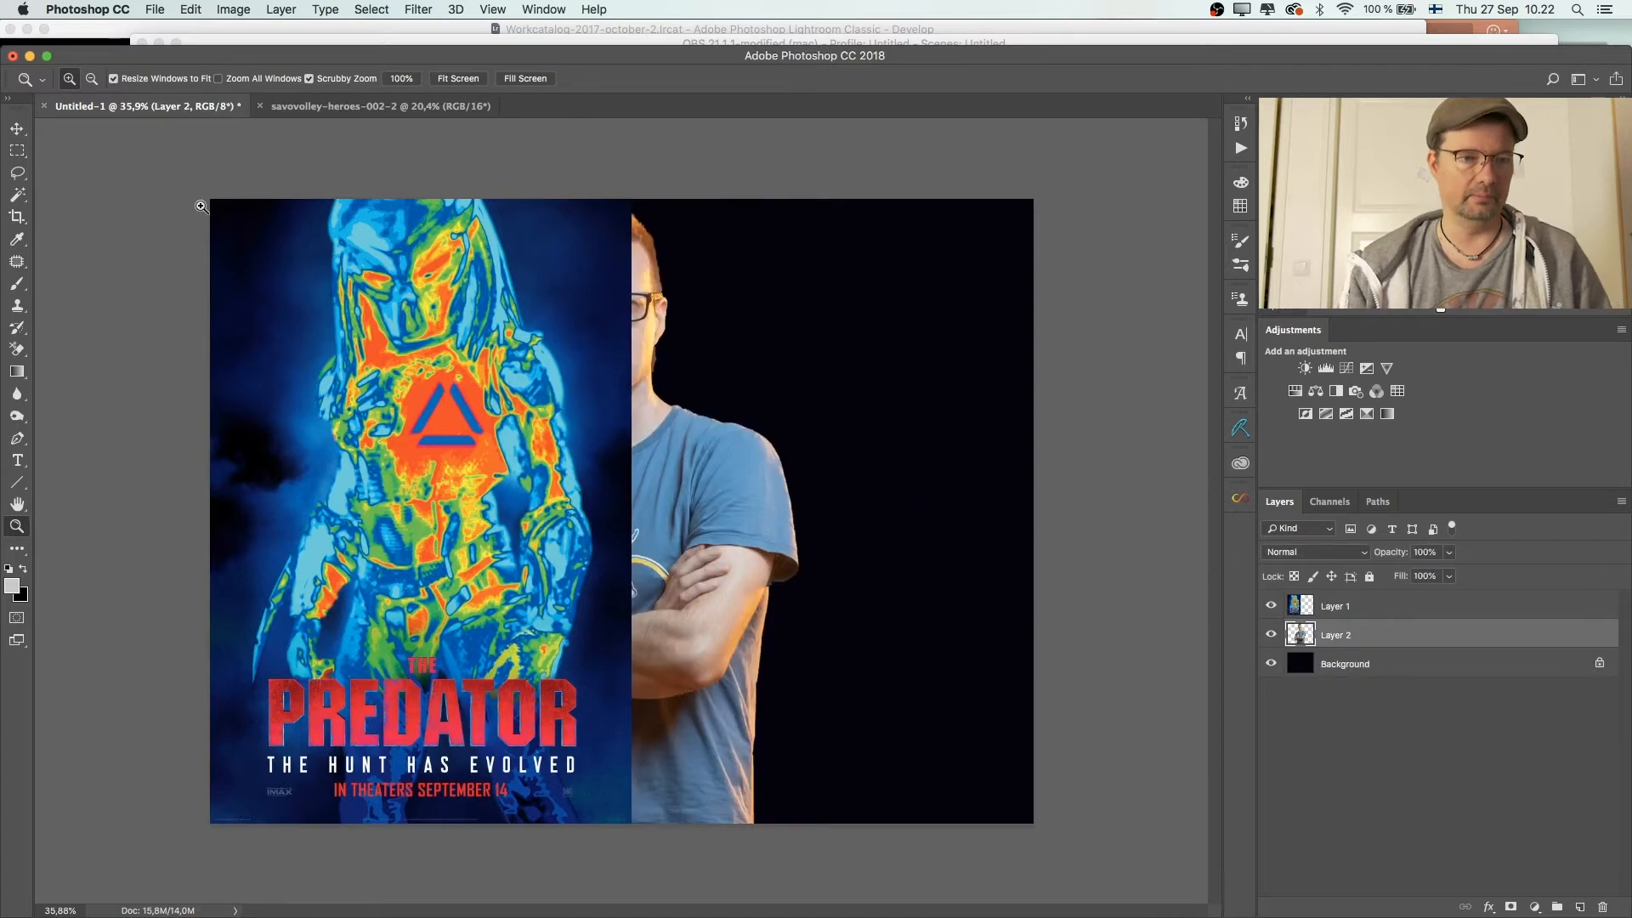
click(17, 127)
drag(678, 571, 900, 533)
Step: Scale the pasted man to about 80% and position him in the black area with his head near the upper edge
key(super+t)
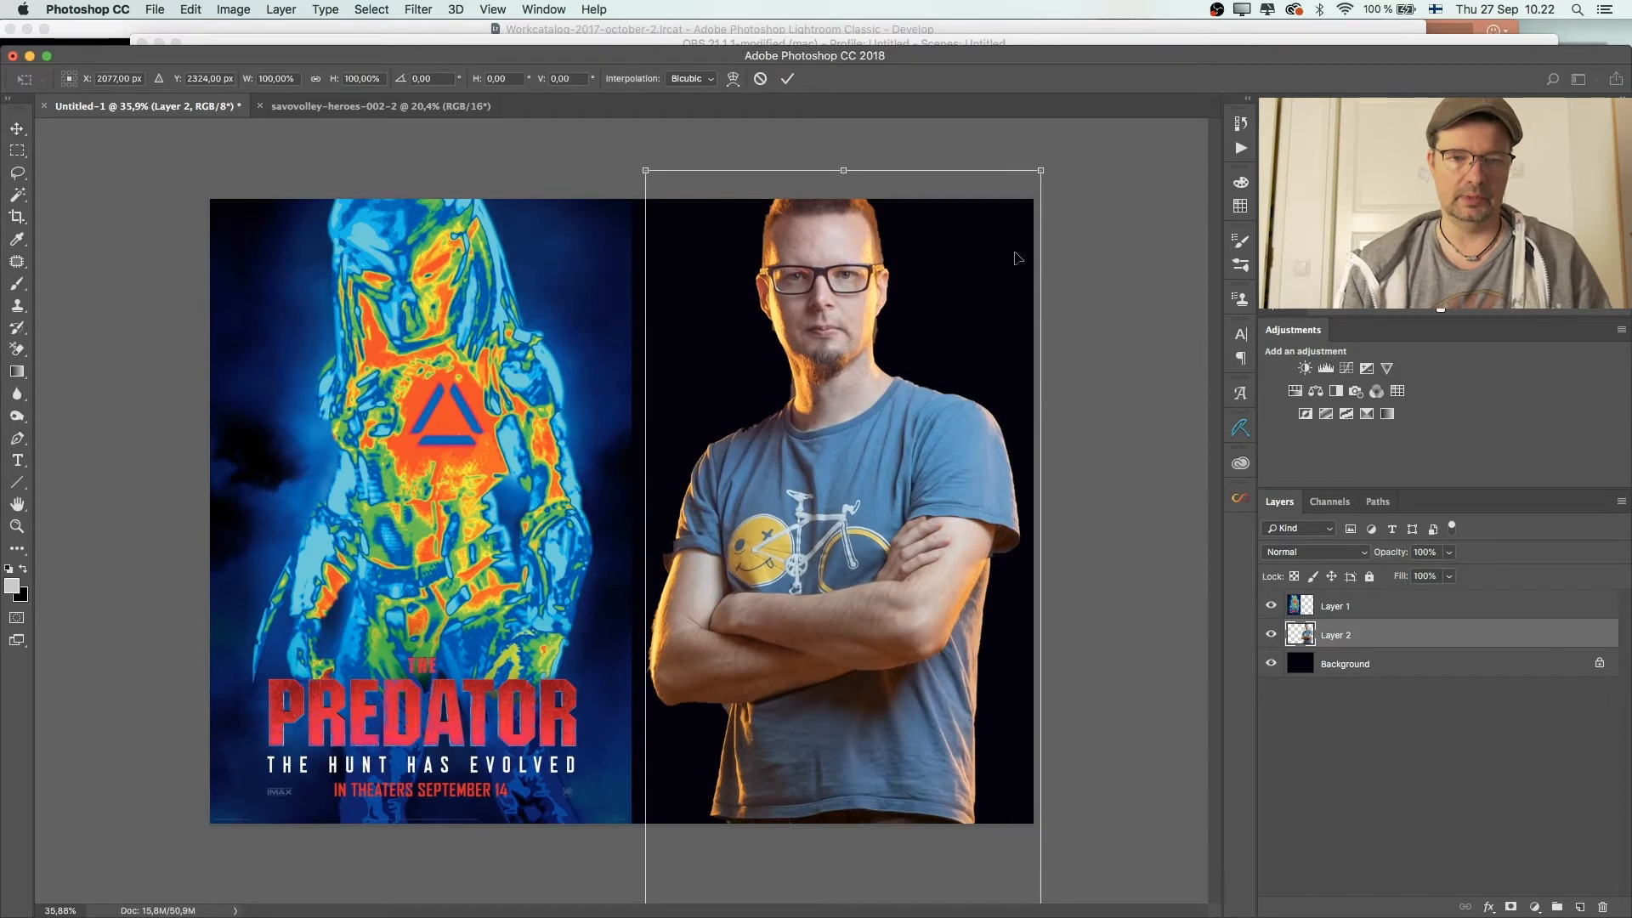
drag(1031, 185, 965, 437)
drag(803, 637, 840, 383)
drag(993, 192, 985, 218)
drag(864, 350, 867, 316)
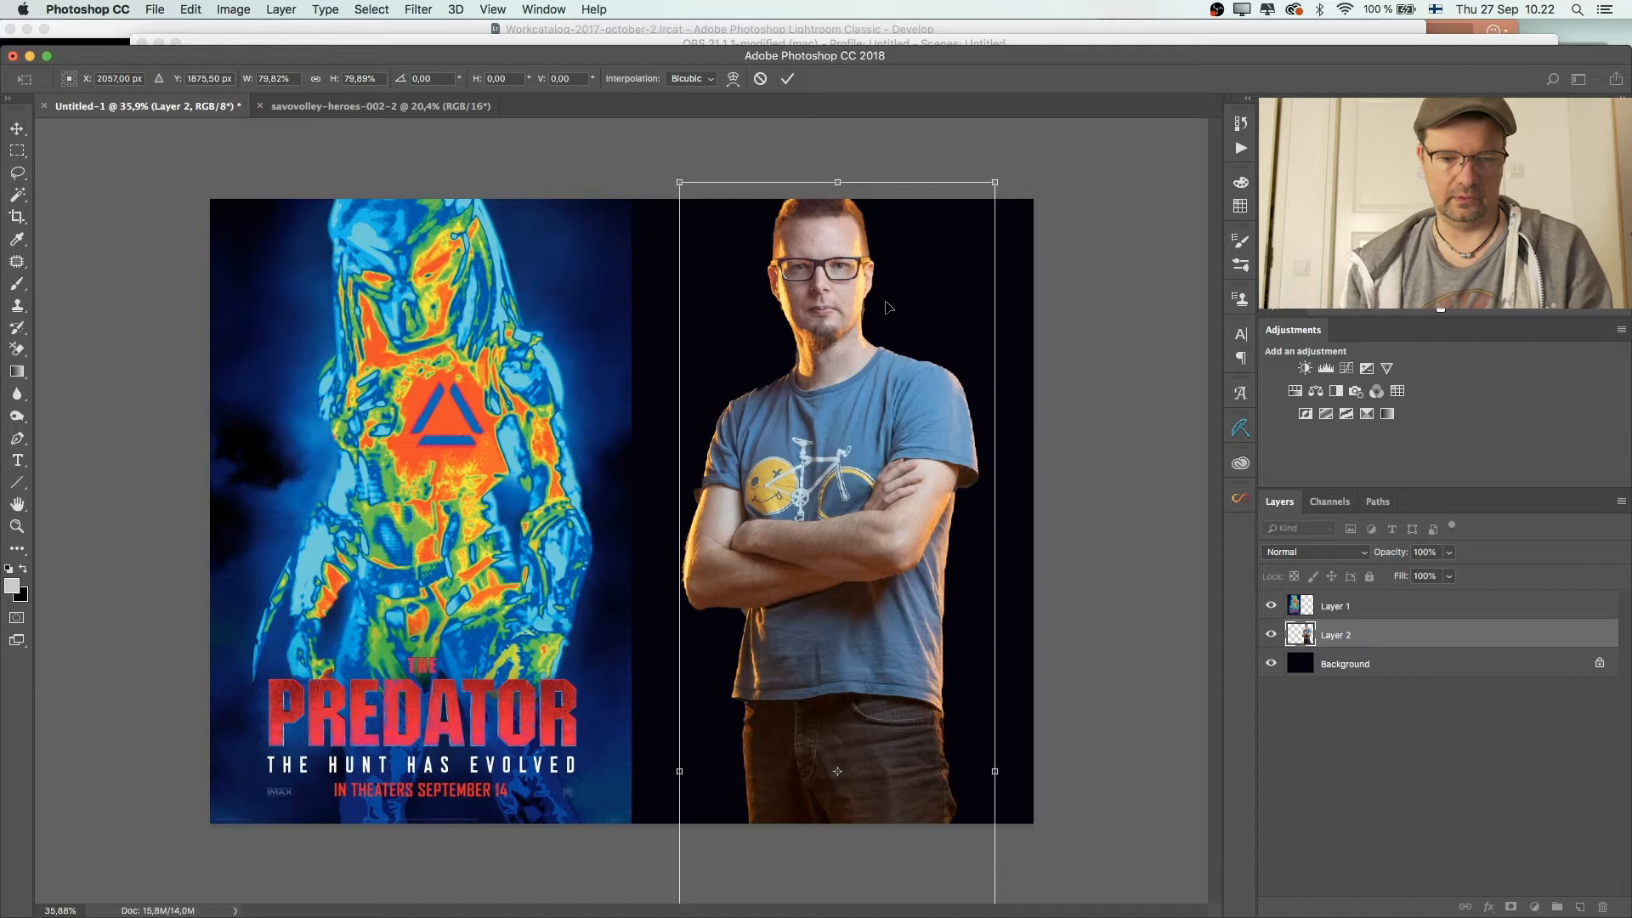
key(Return)
Step: Lasso the man's trousers with a 10 px feather and brighten them with Levels, setting the white input to 224
click(17, 172)
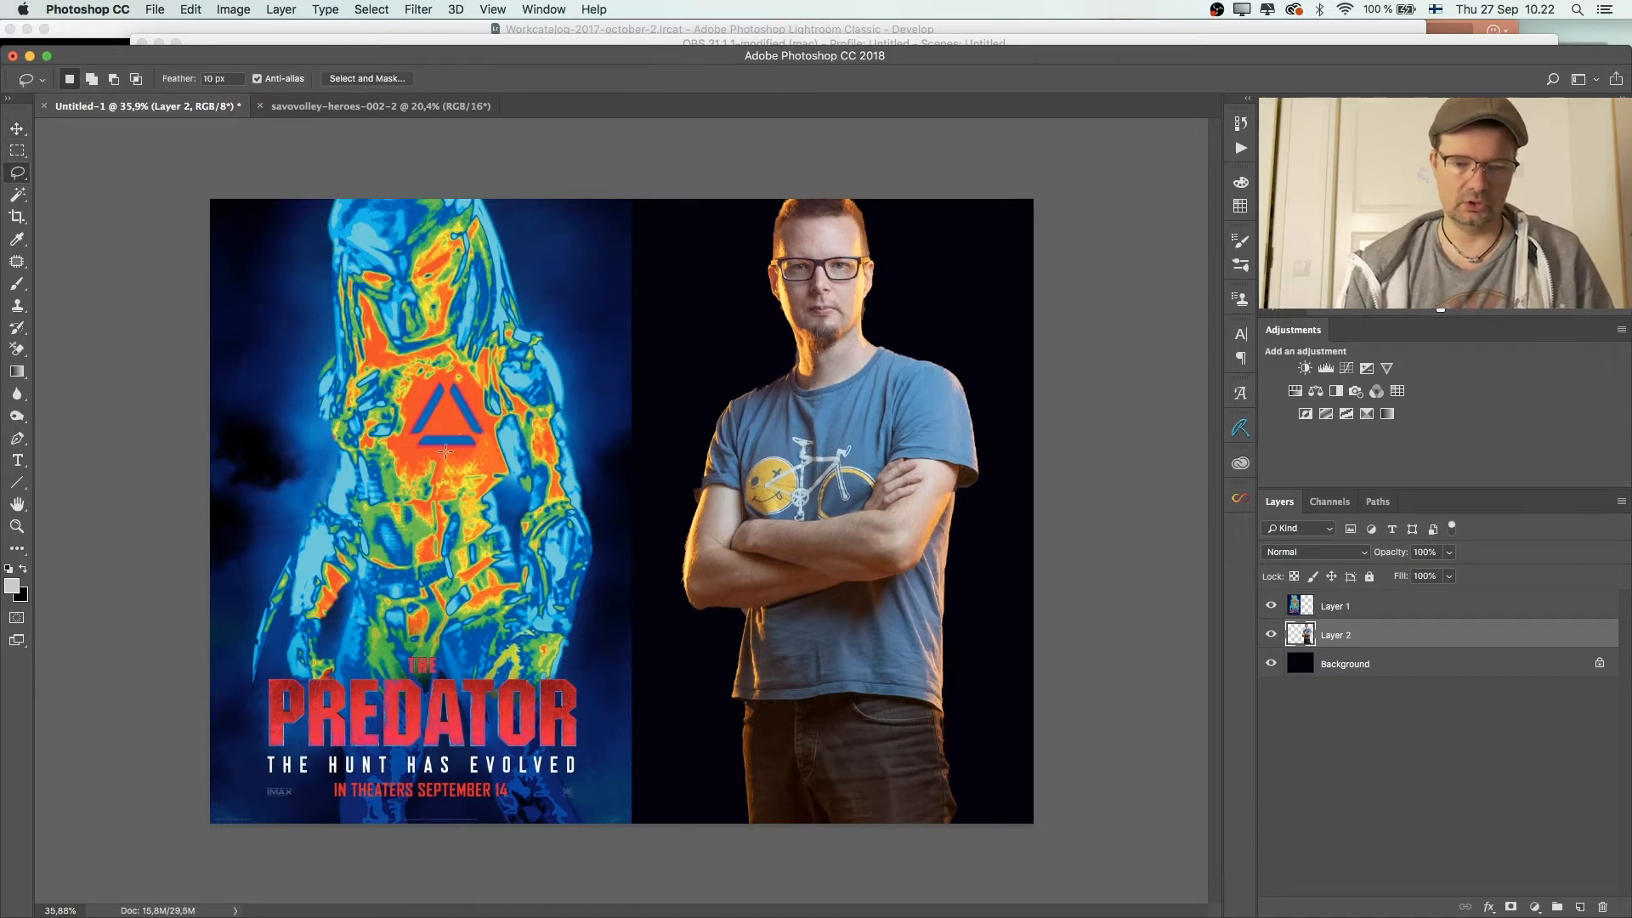
drag(677, 747, 1081, 861)
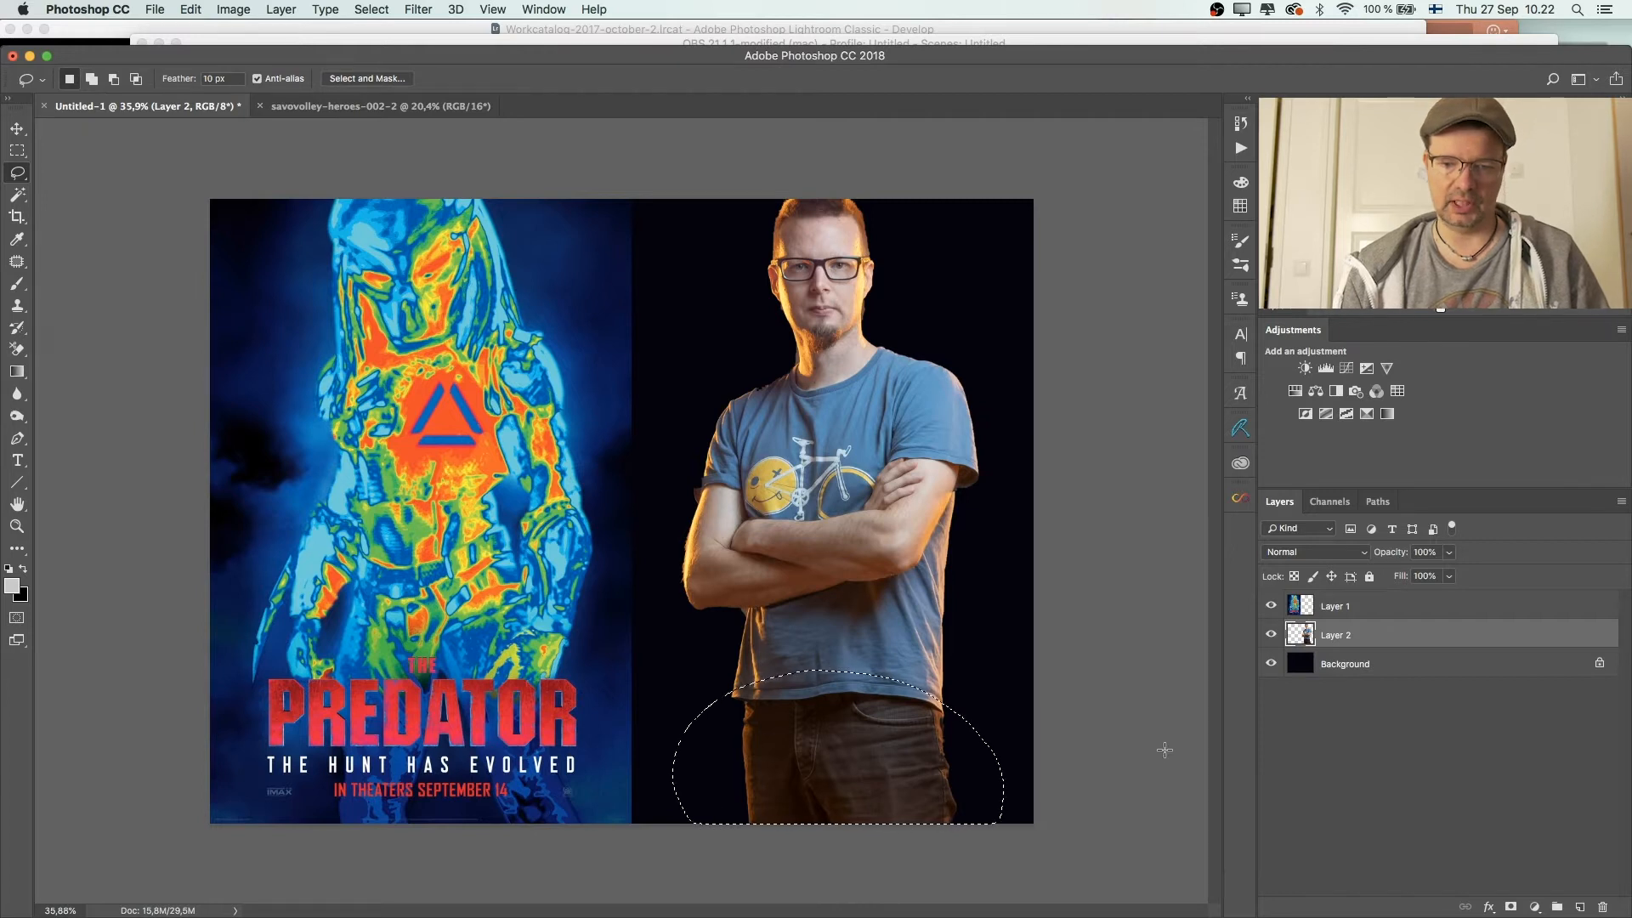
key(super+m)
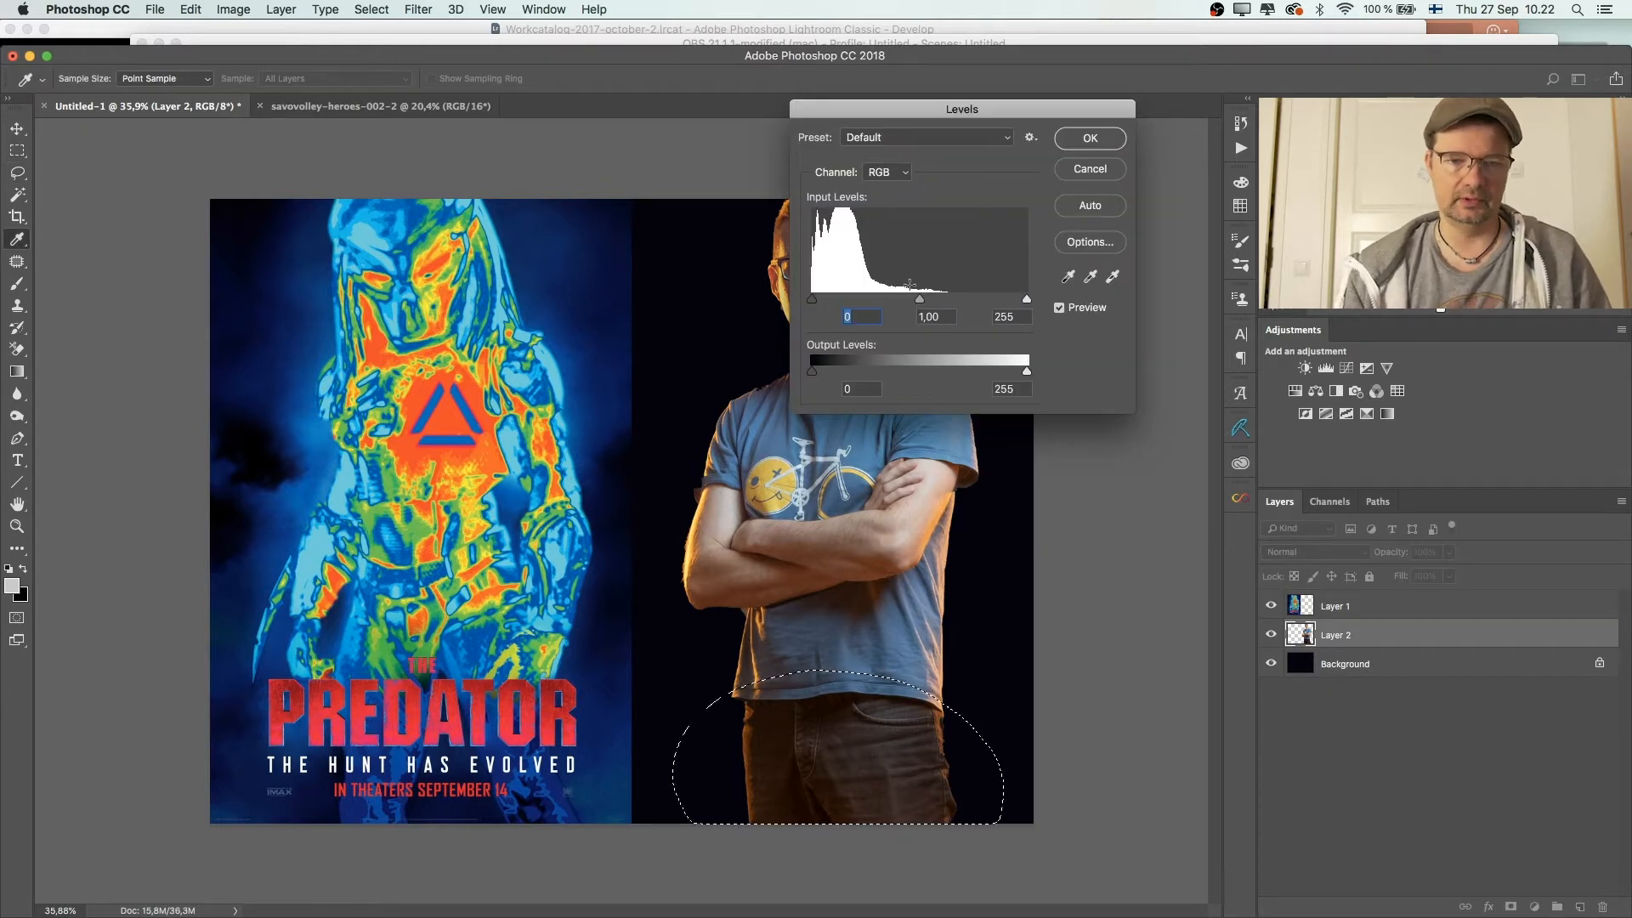
mouse_move(1026, 299)
mouse_down()
mouse_move(971, 304)
mouse_move(1002, 305)
mouse_up()
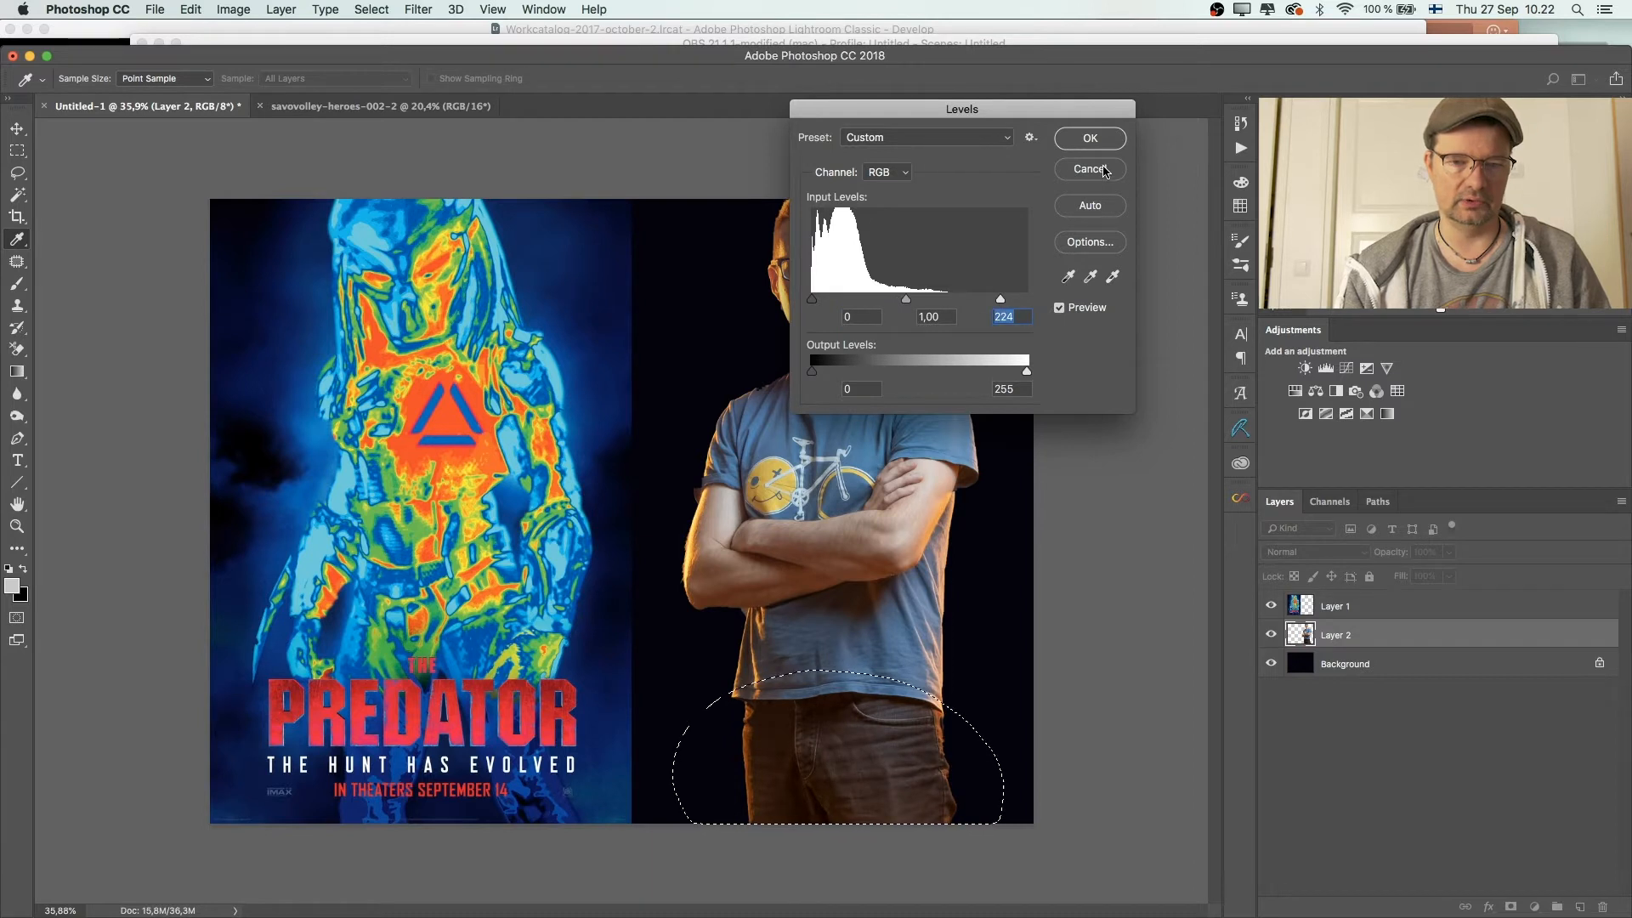
click(813, 300)
click(1096, 140)
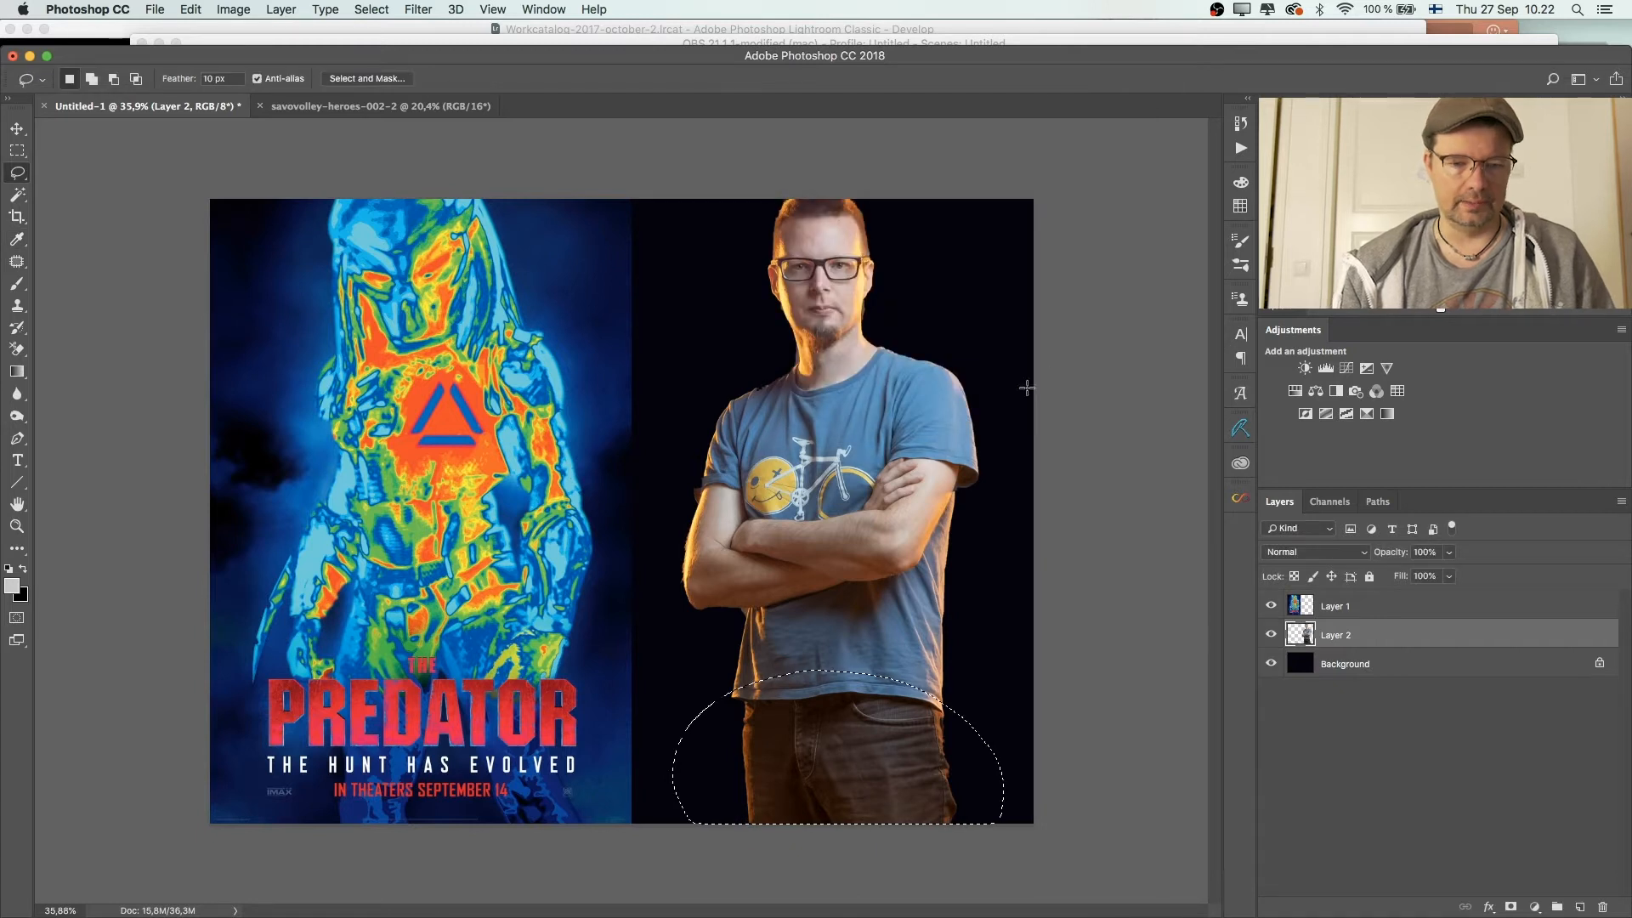
key(super+d)
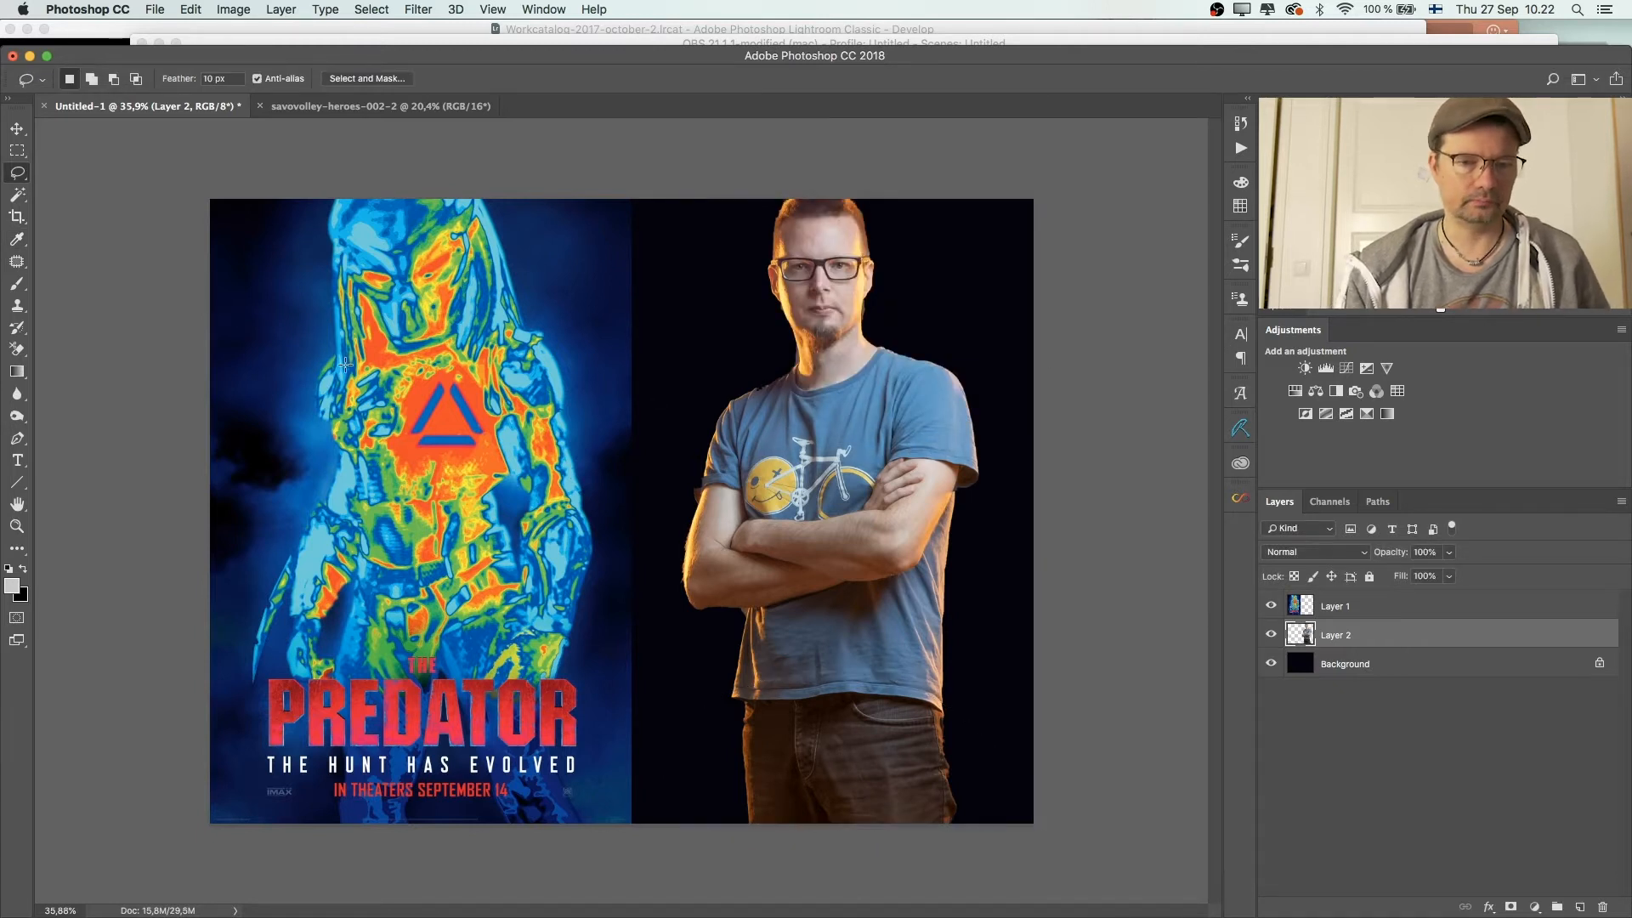
Step: Posterize the man's layer directly with 5 levels
click(17, 526)
drag(499, 282, 416, 342)
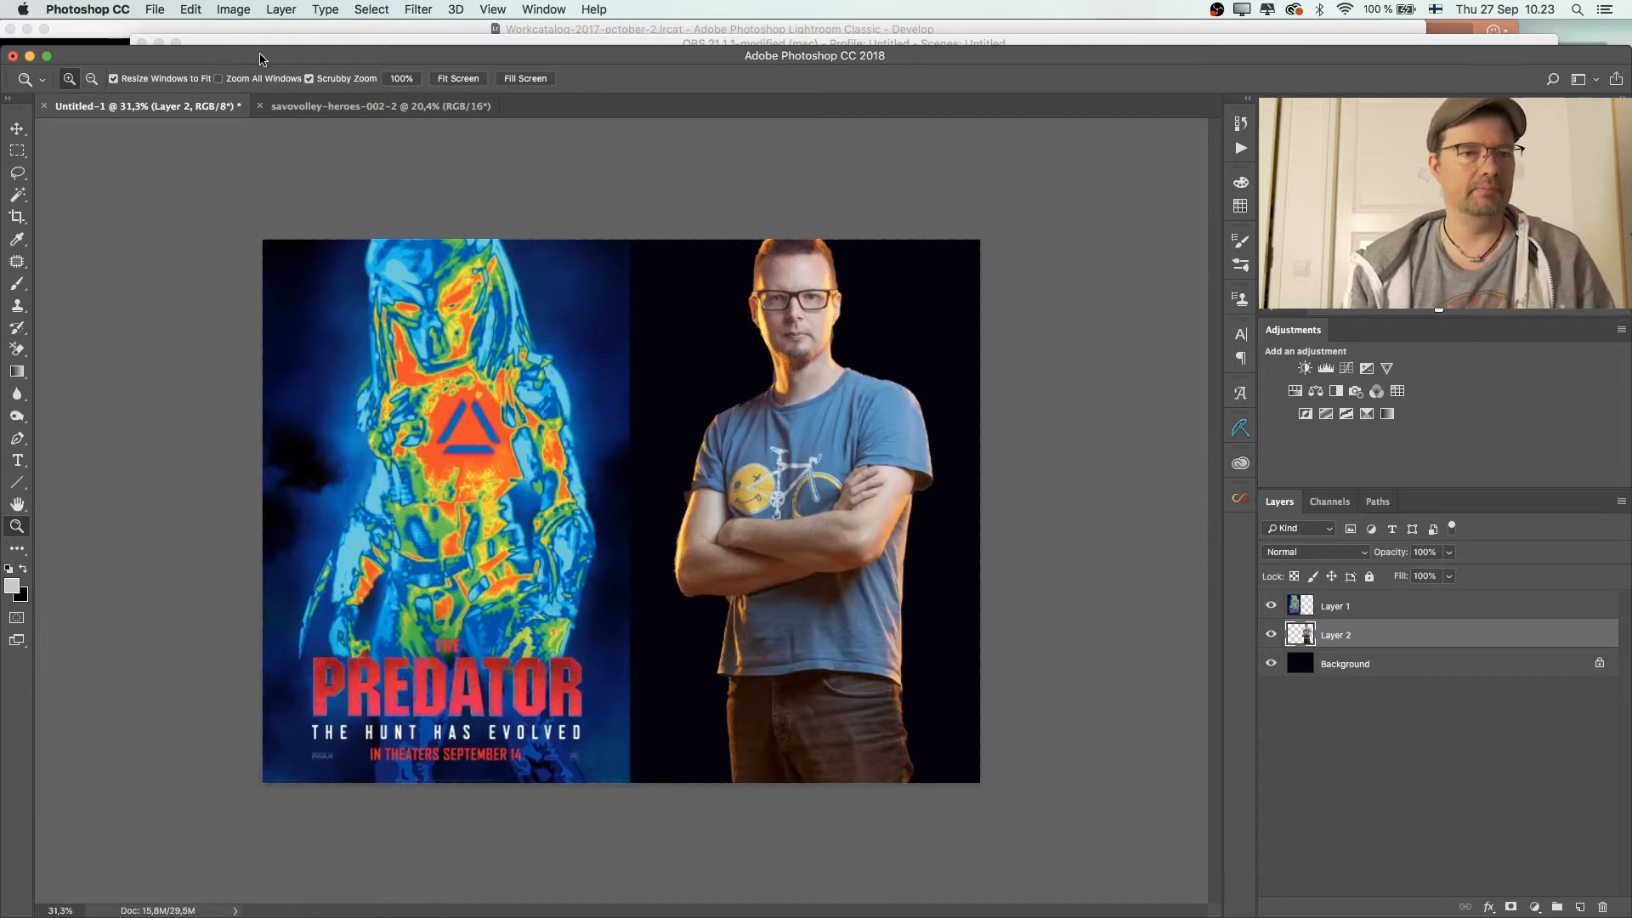
click(190, 10)
mouse_move(287, 10)
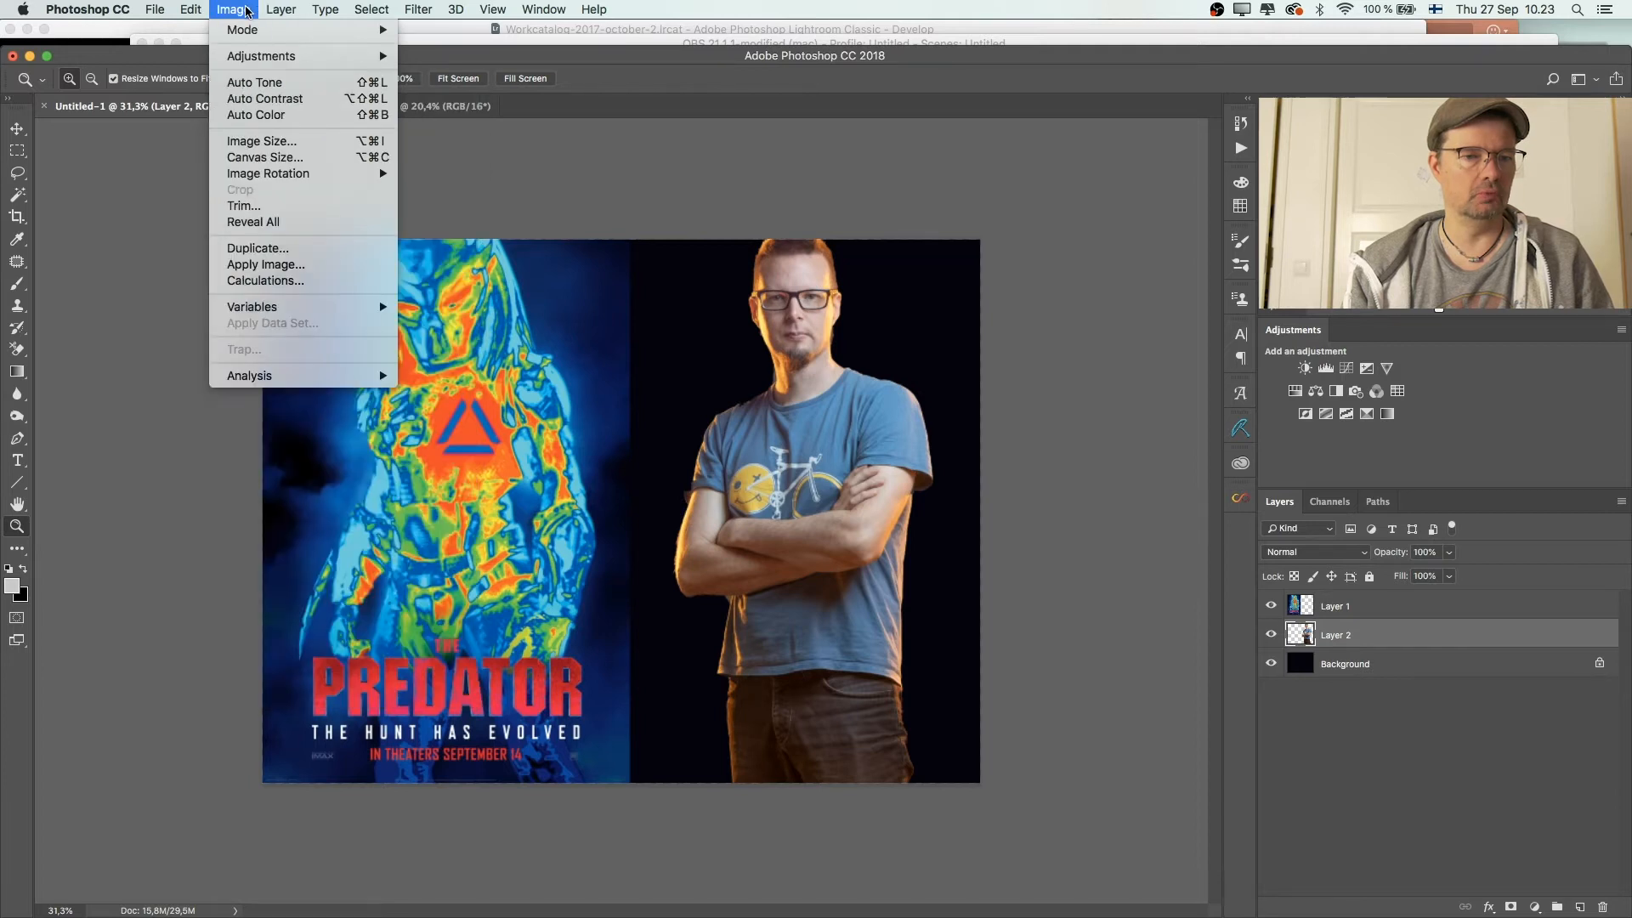
mouse_move(245, 65)
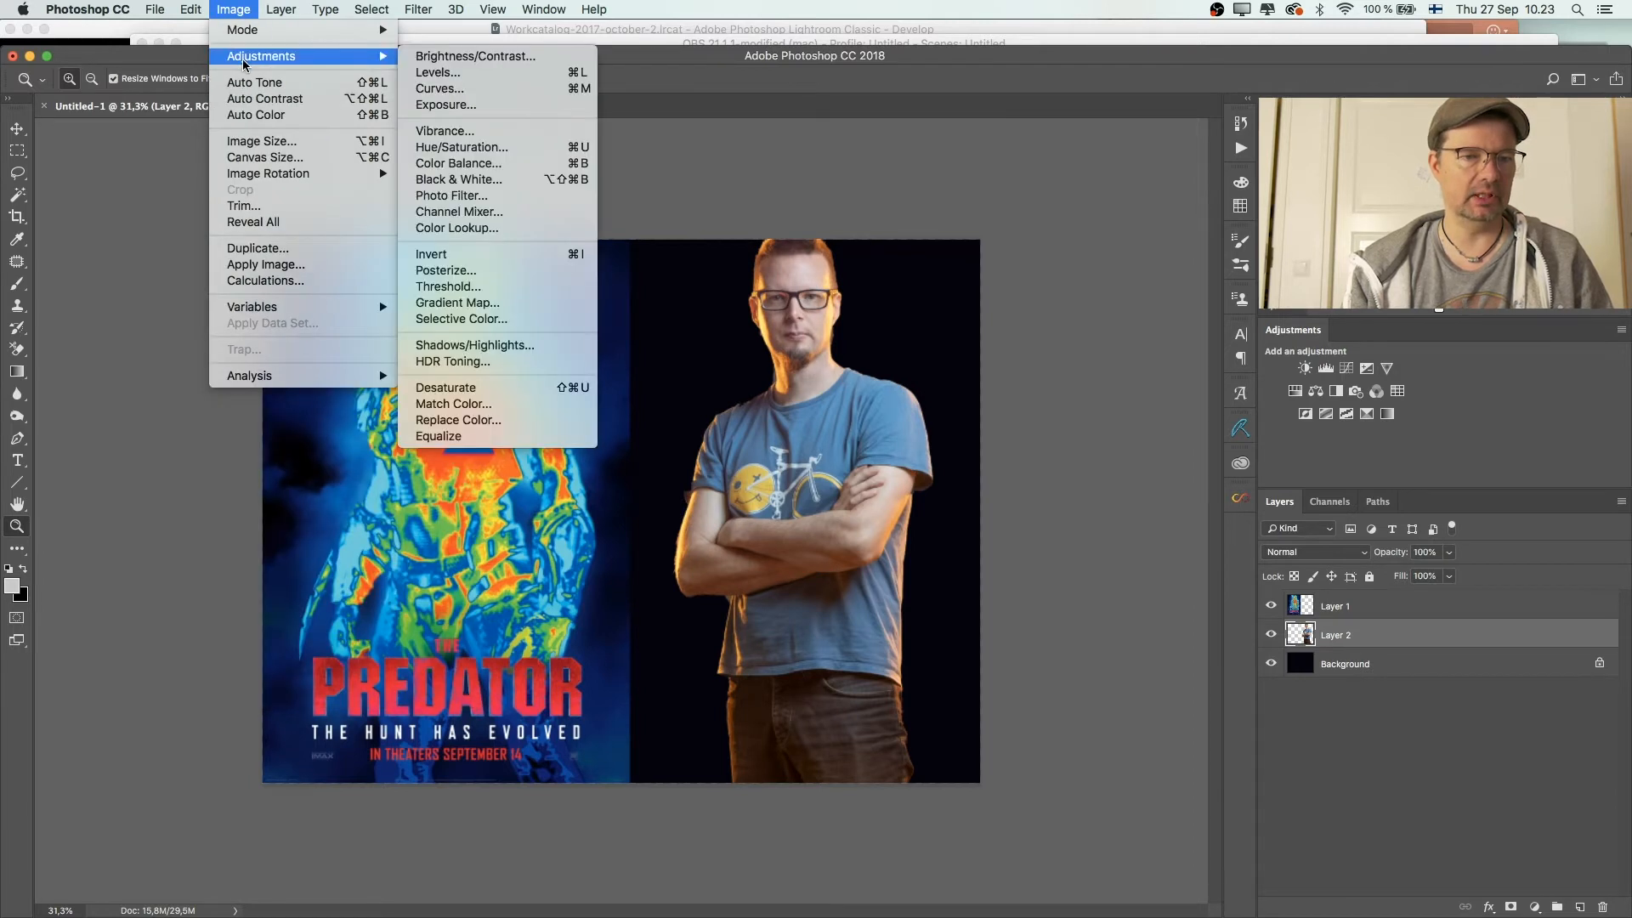
click(451, 272)
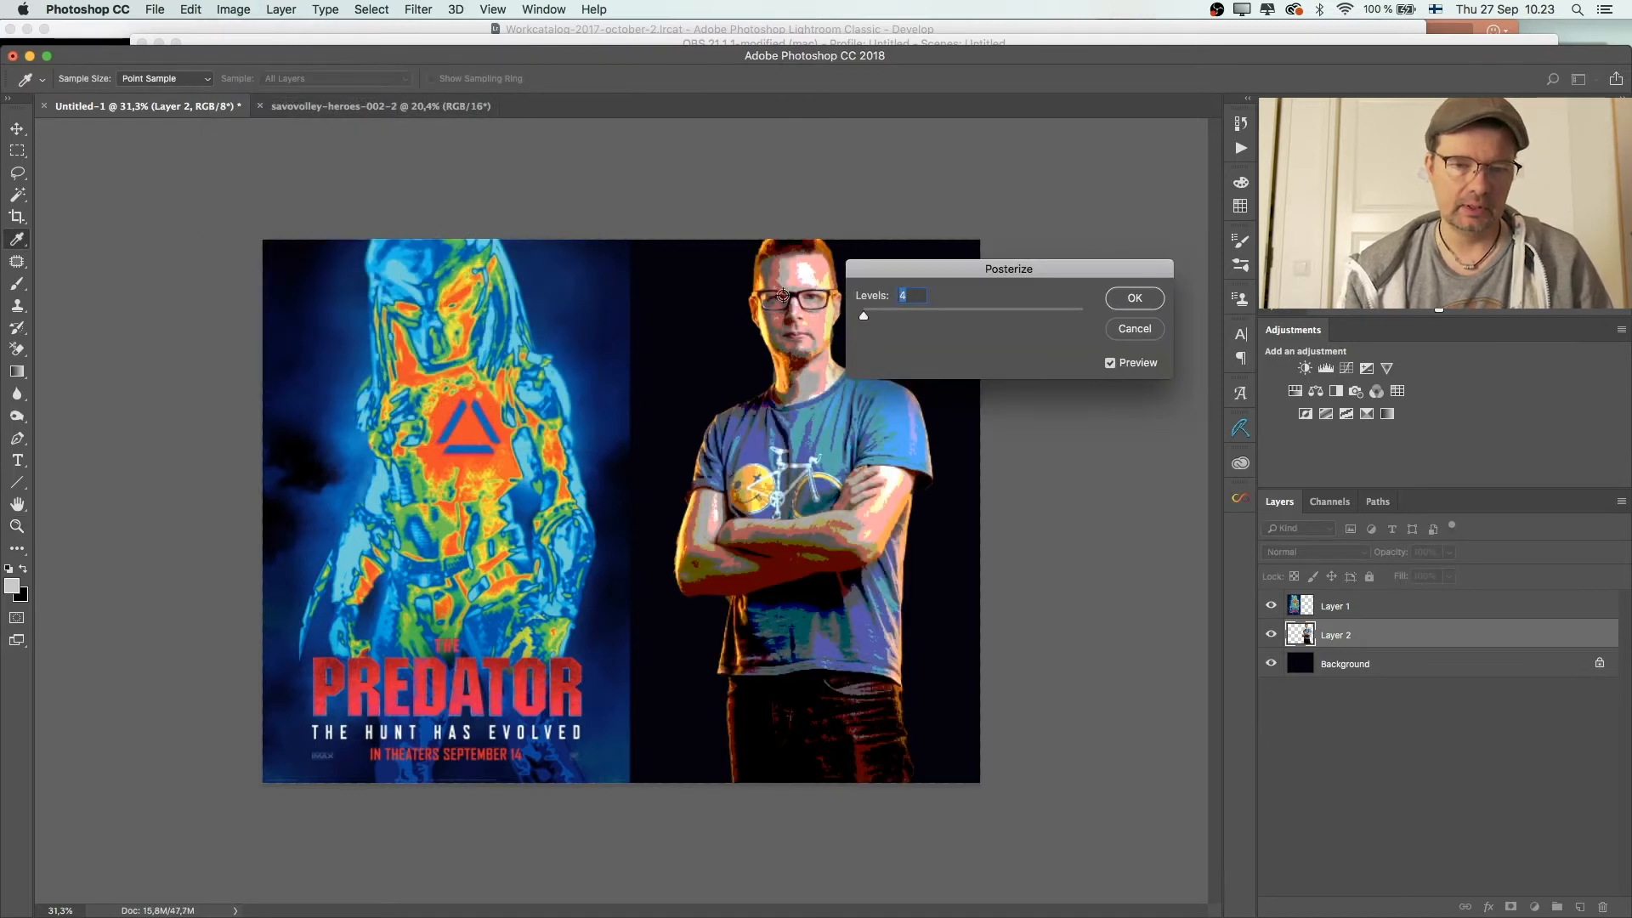
key(super+plus)
key(super+plus)
key(super+plus)
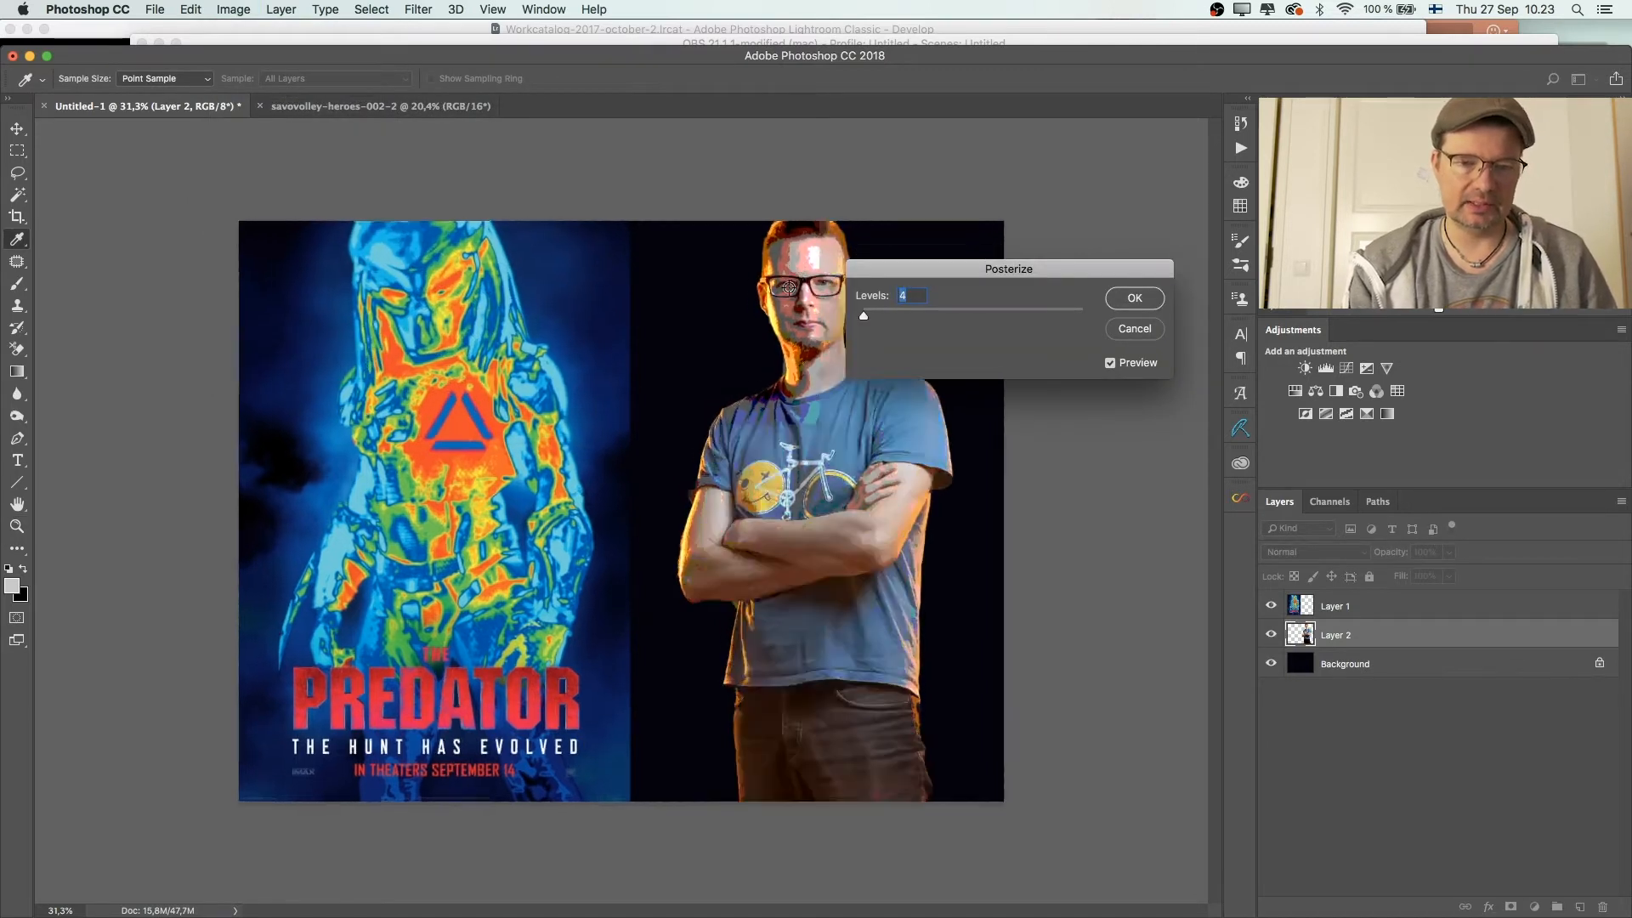
scroll(927, 519, right, 6)
scroll(926, 518, up, 3)
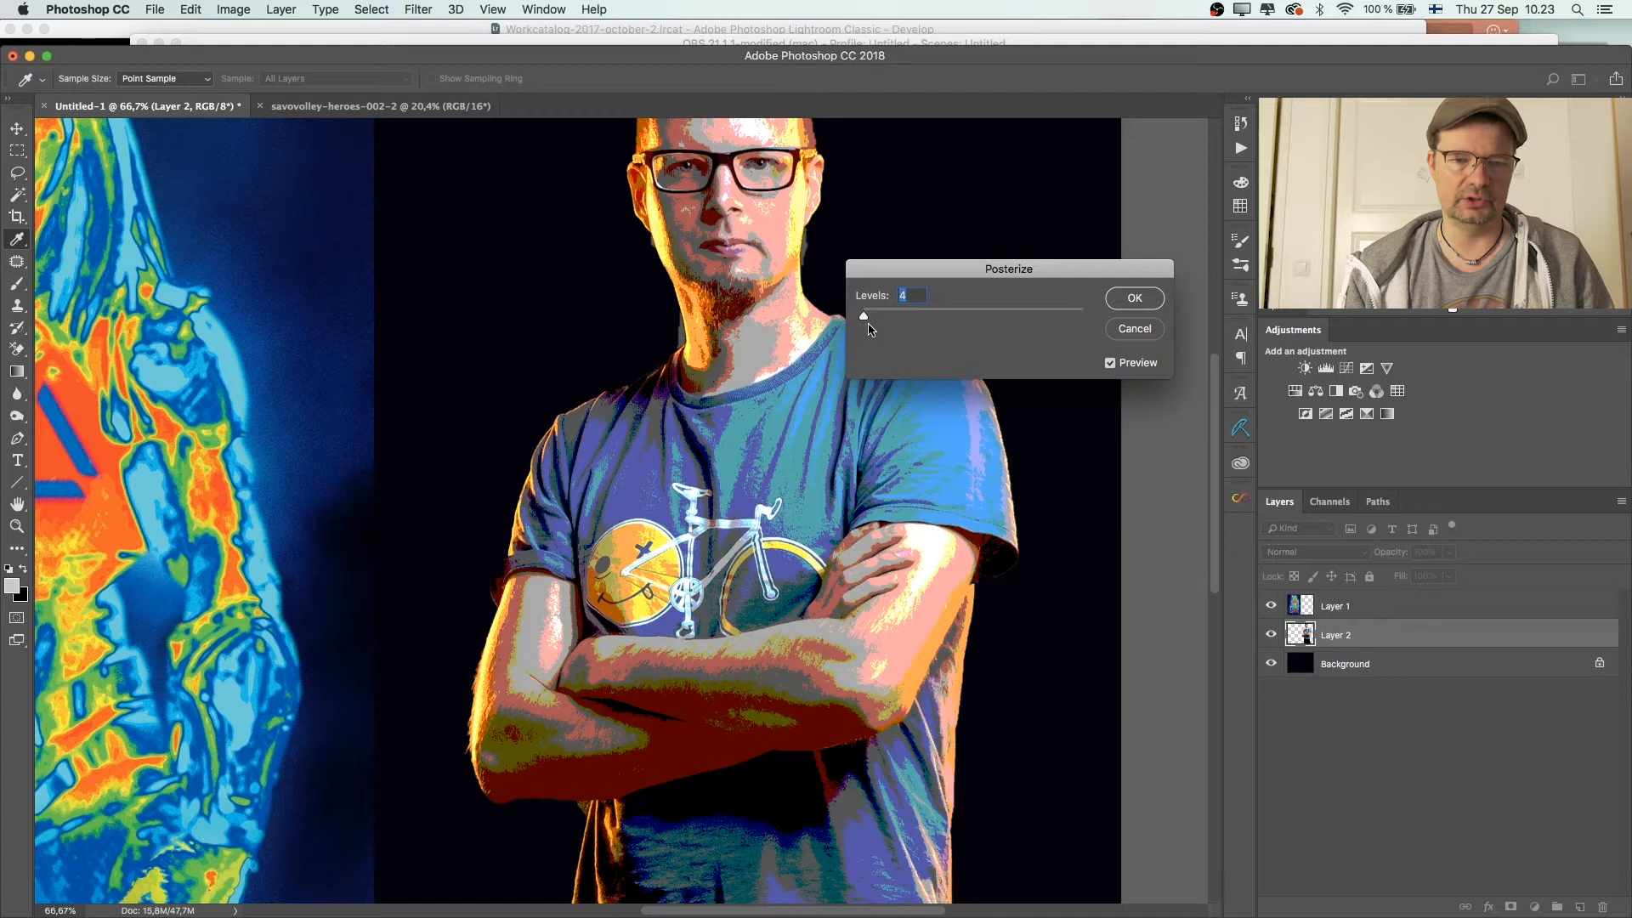
drag(864, 321, 871, 321)
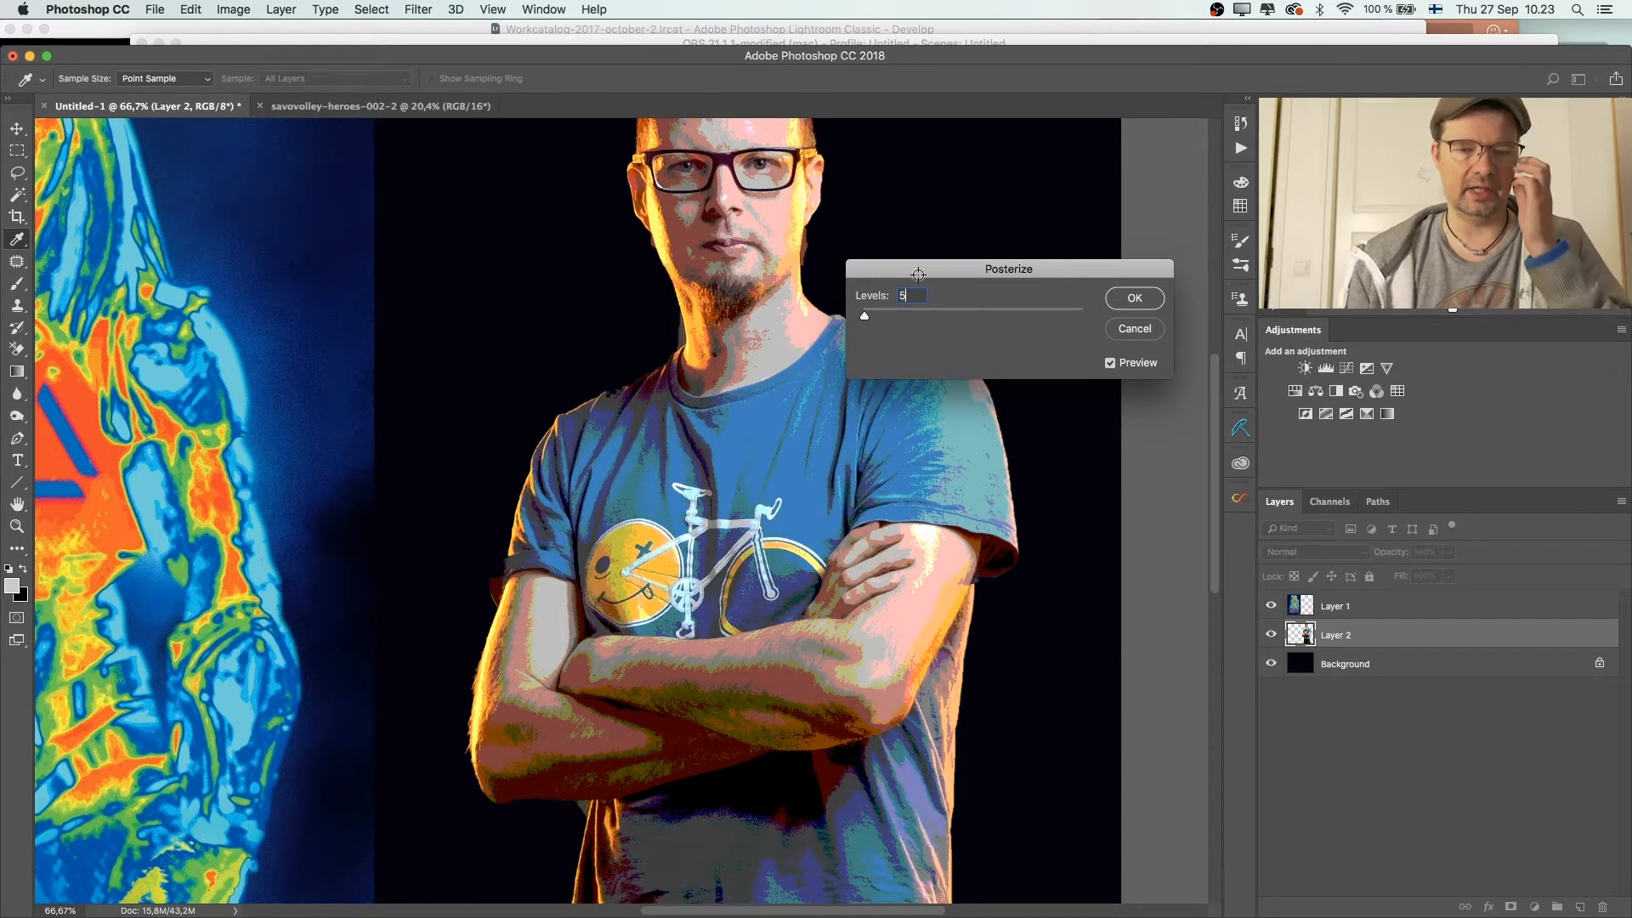
click(1135, 298)
Step: Soften the posterized man's layer with a Gaussian Blur of 2 pixels radius
key(z)
drag(768, 332, 784, 370)
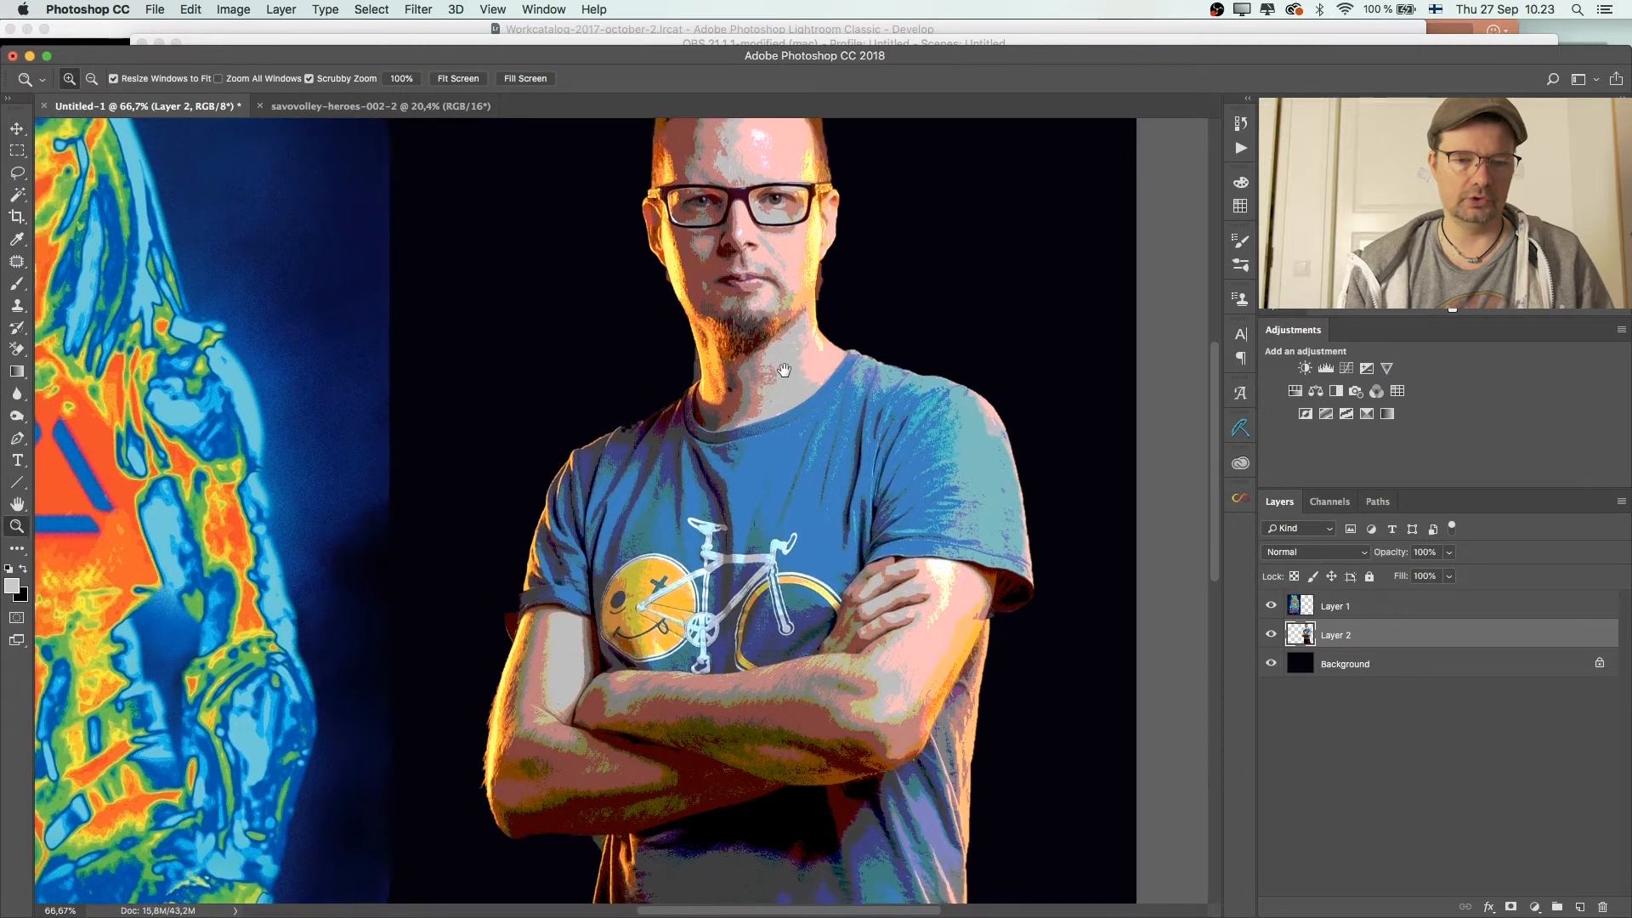
scroll(784, 371, down, 10)
scroll(784, 371, up, 5)
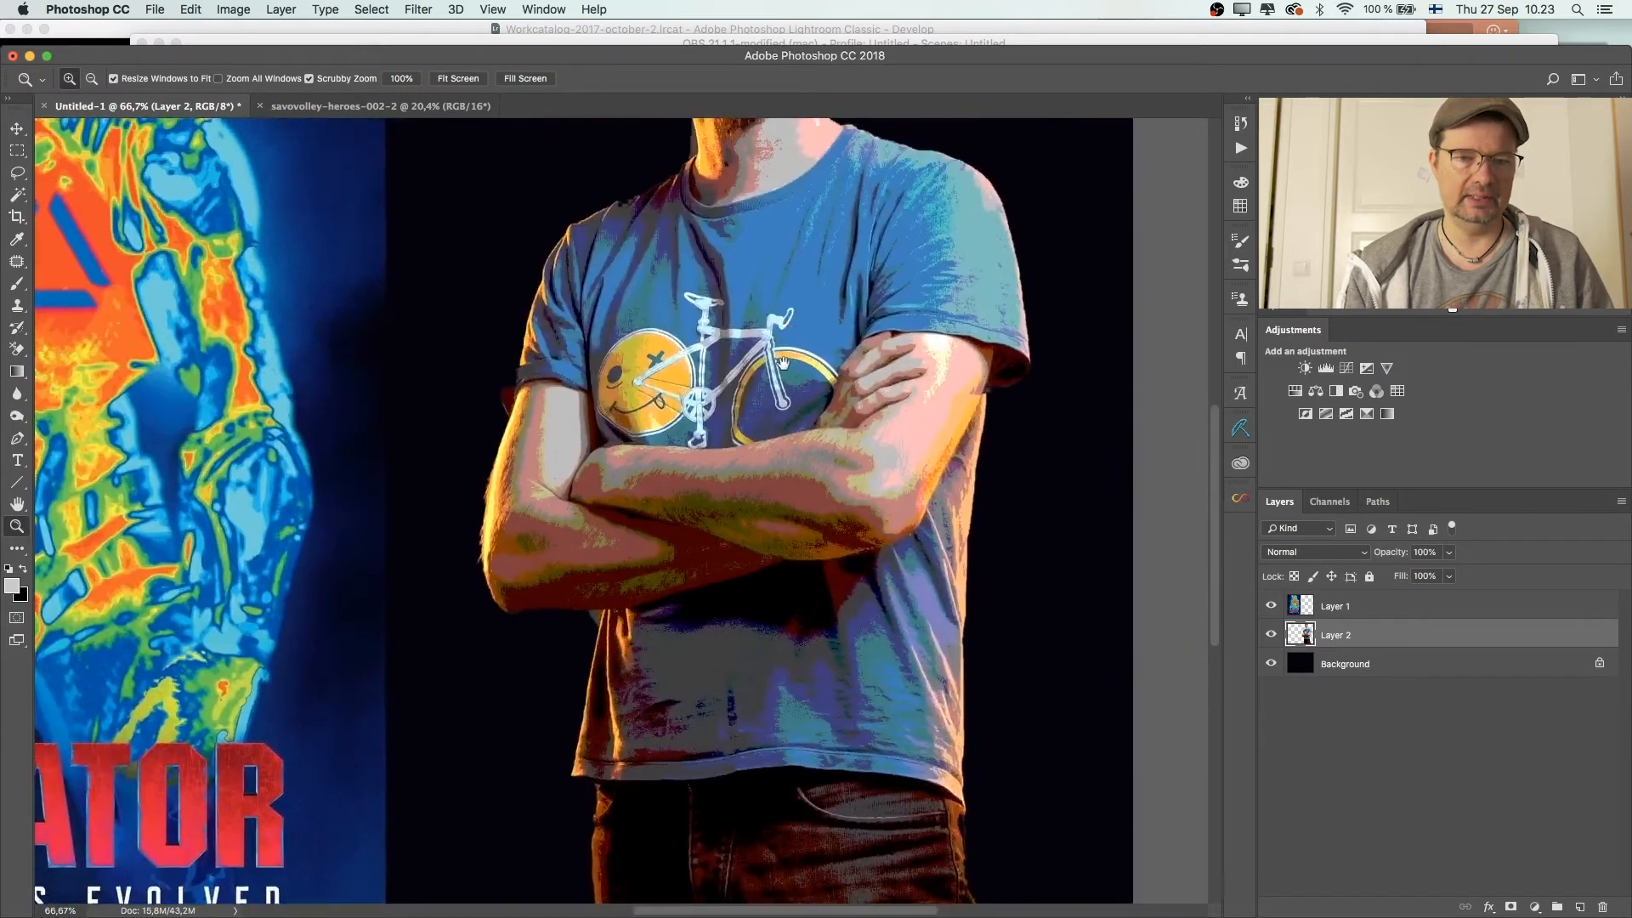
scroll(784, 363, up, 5)
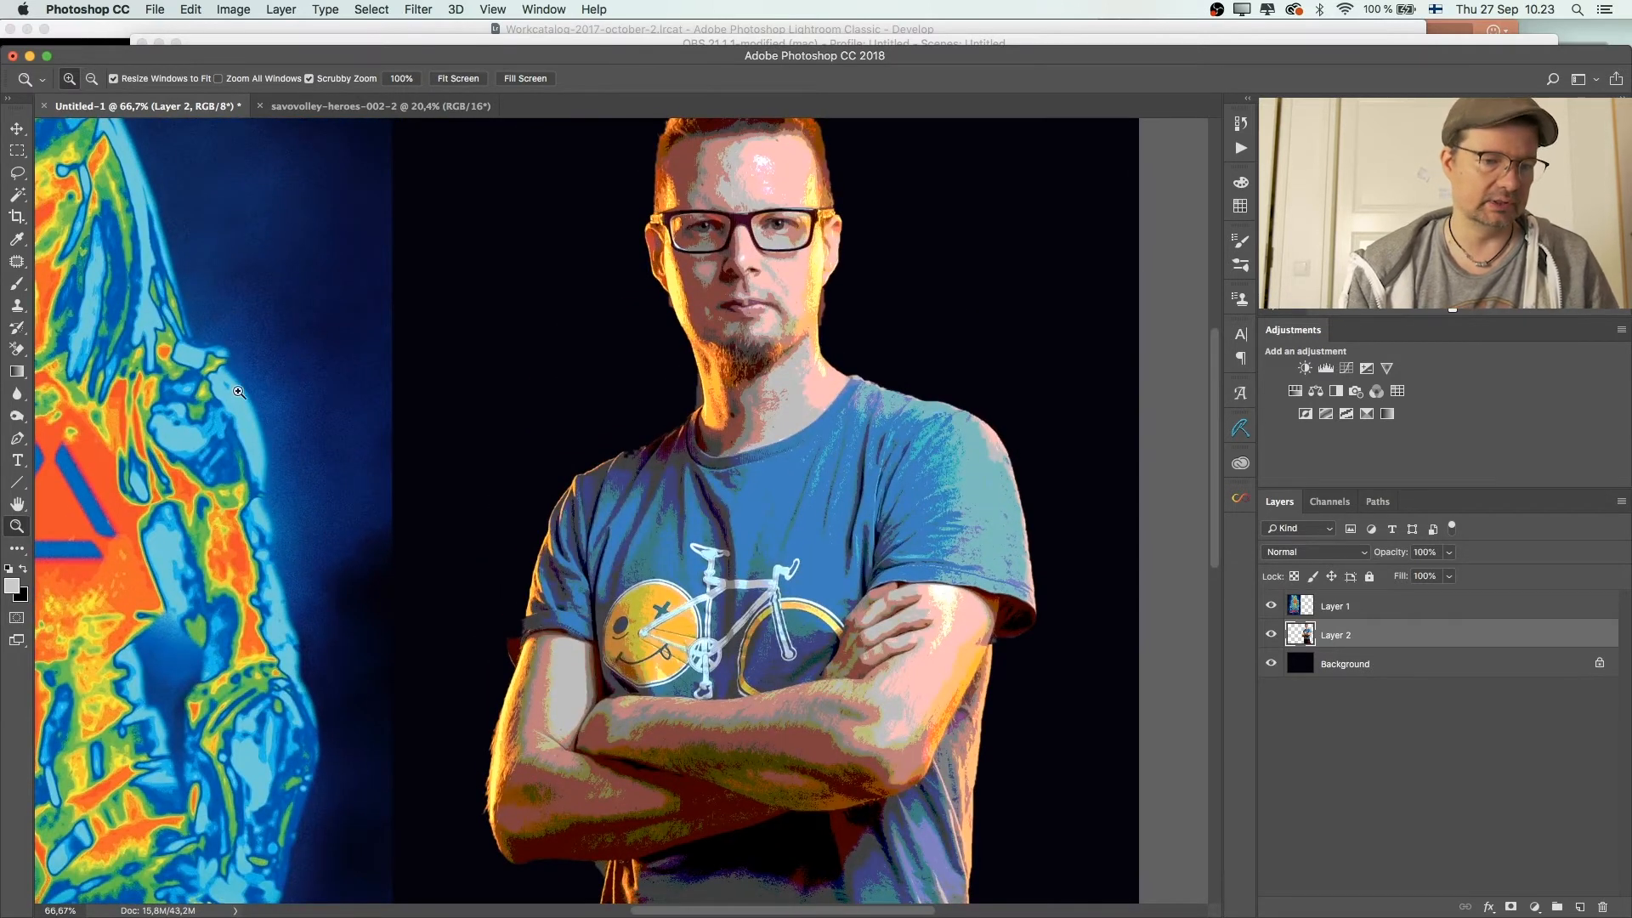
click(419, 10)
mouse_move(434, 214)
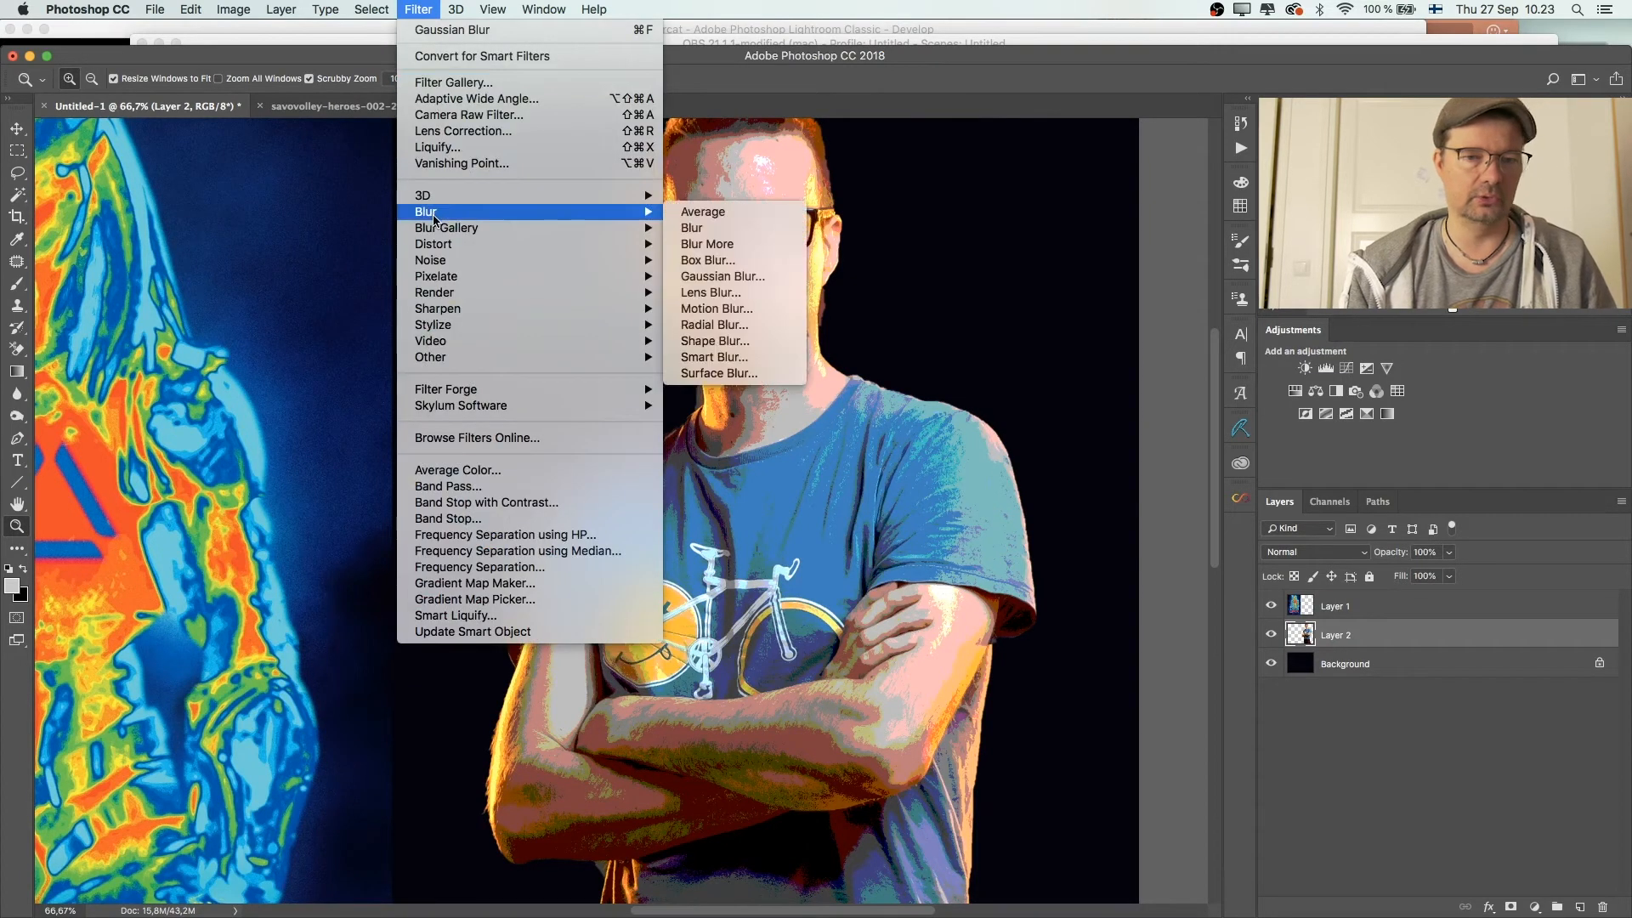
click(778, 276)
click(762, 308)
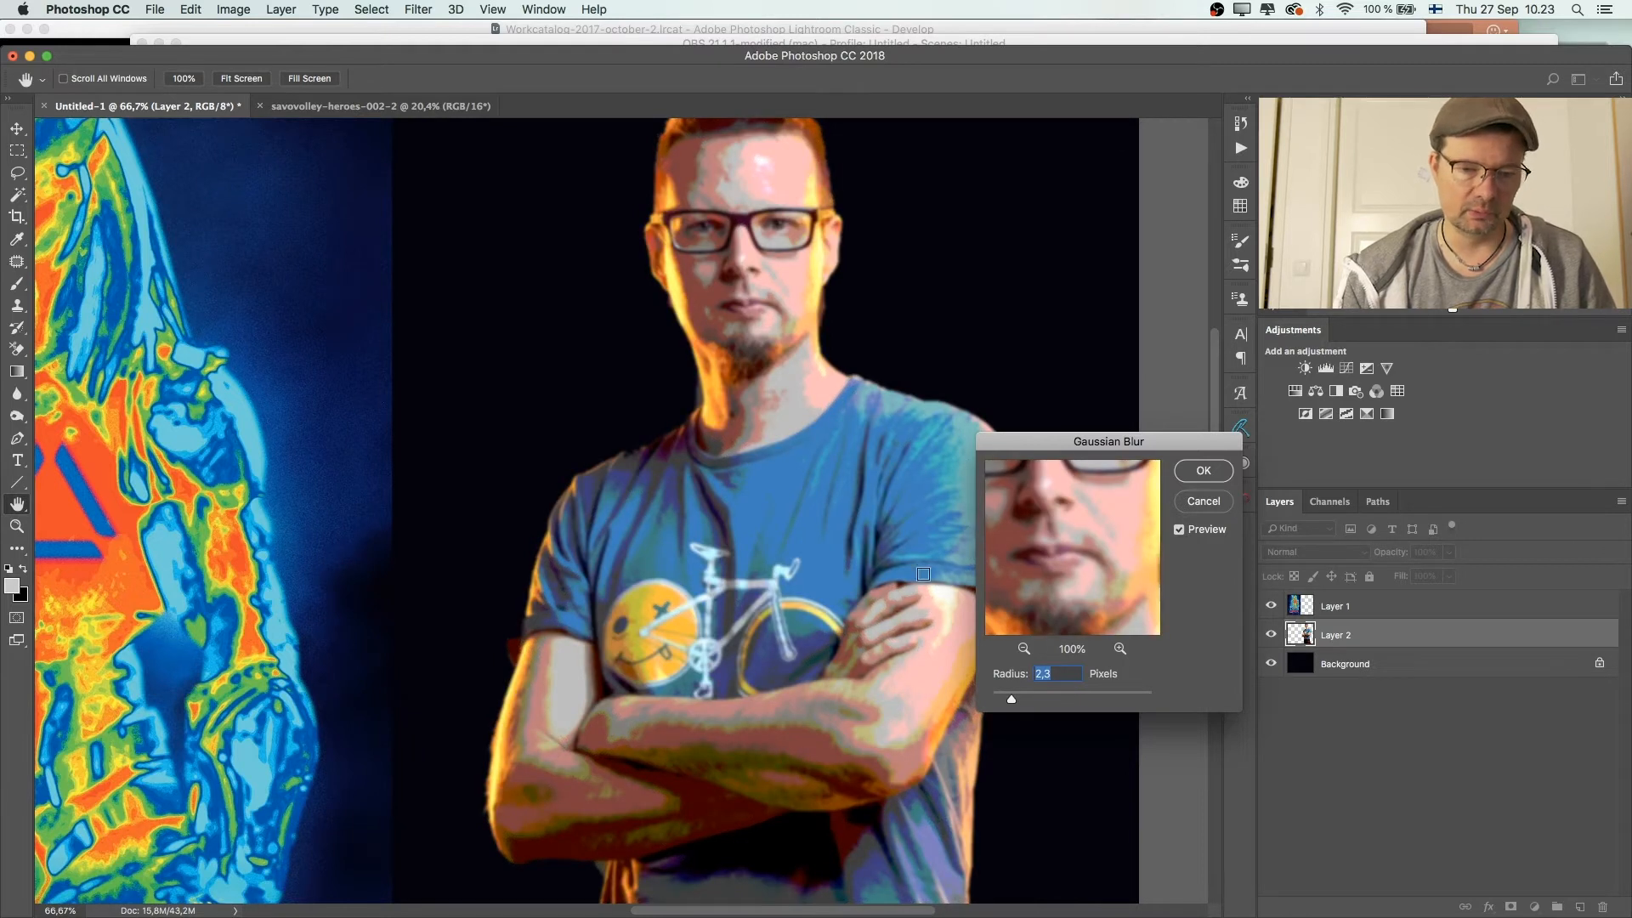
text(2)
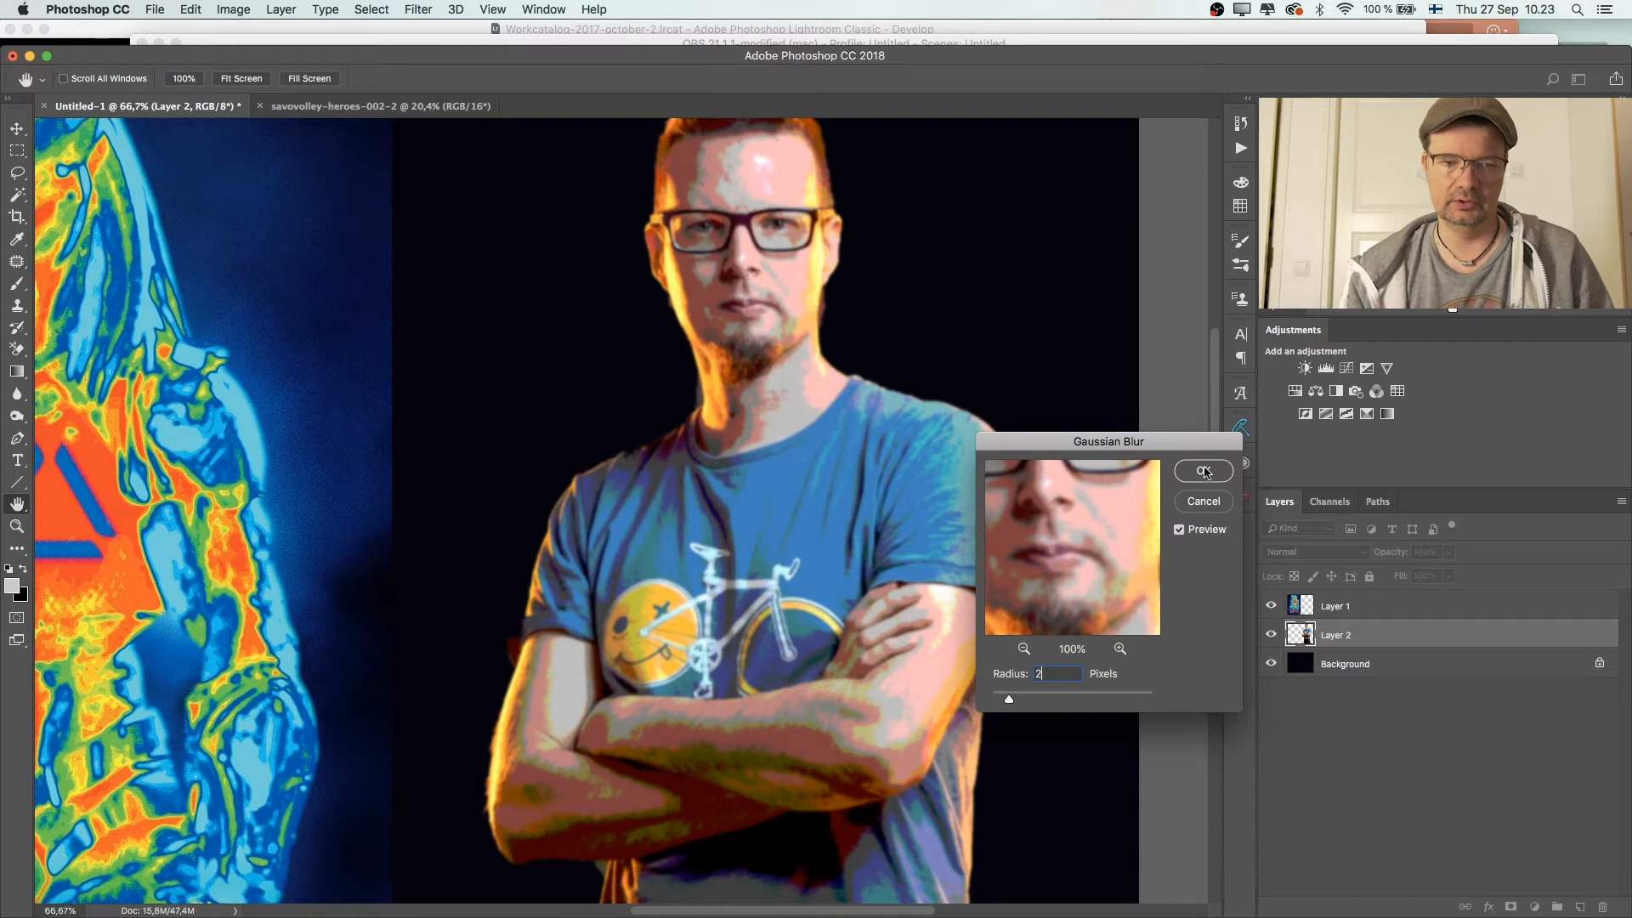
key(Return)
Step: Desaturate the blurred man's layer to grayscale
key(z)
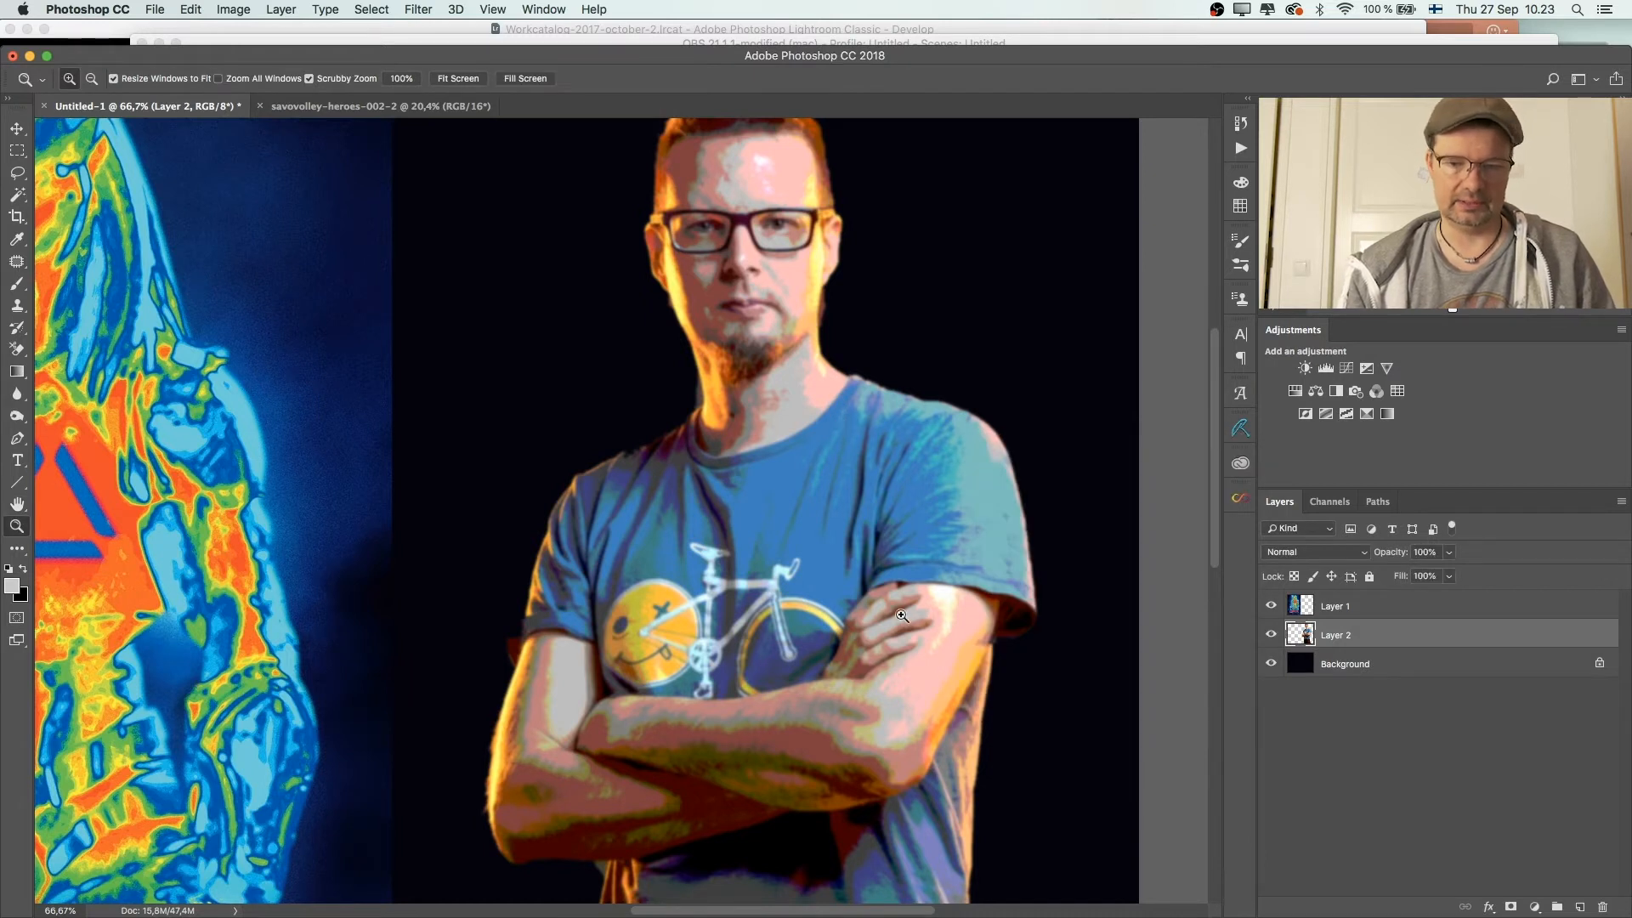
key(super+minus)
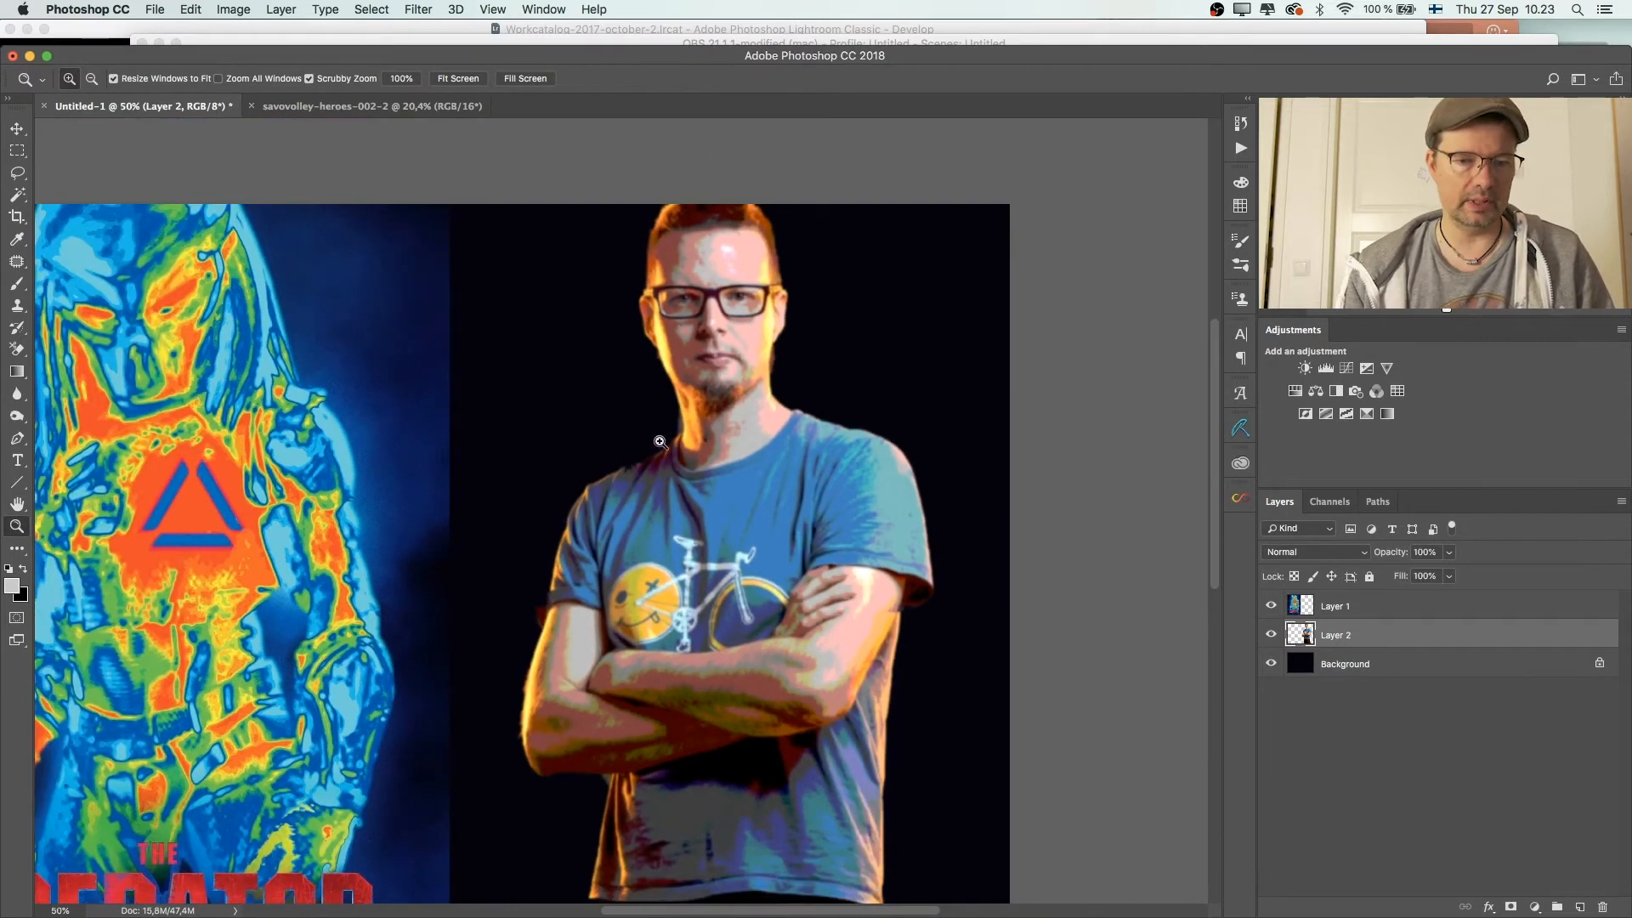
drag(646, 621, 755, 569)
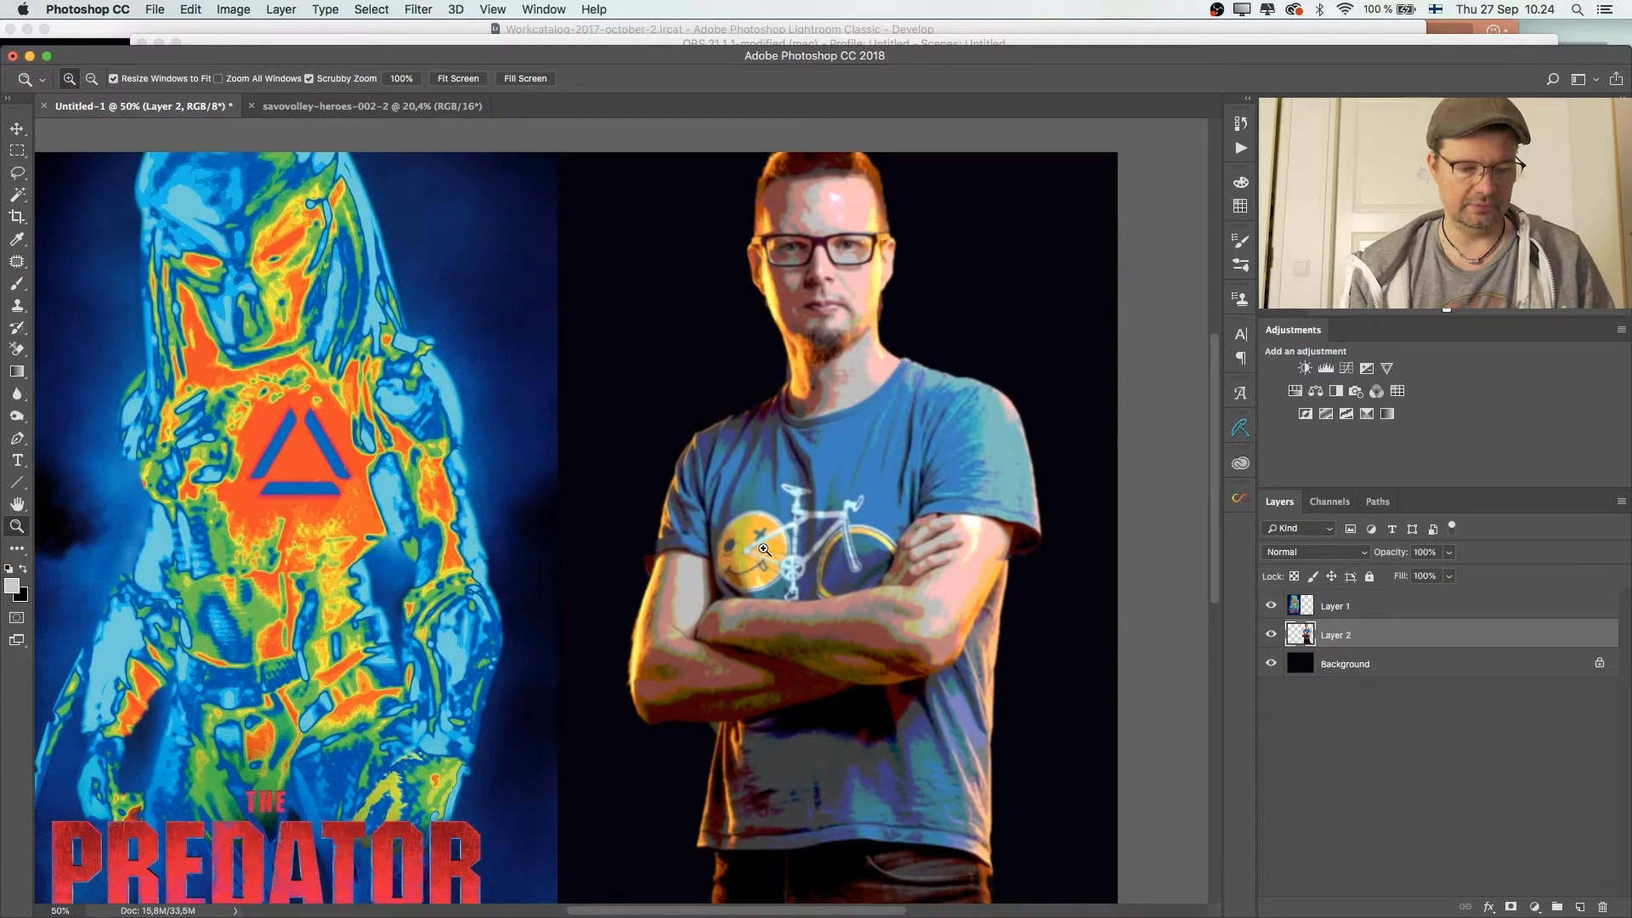
key(super+m)
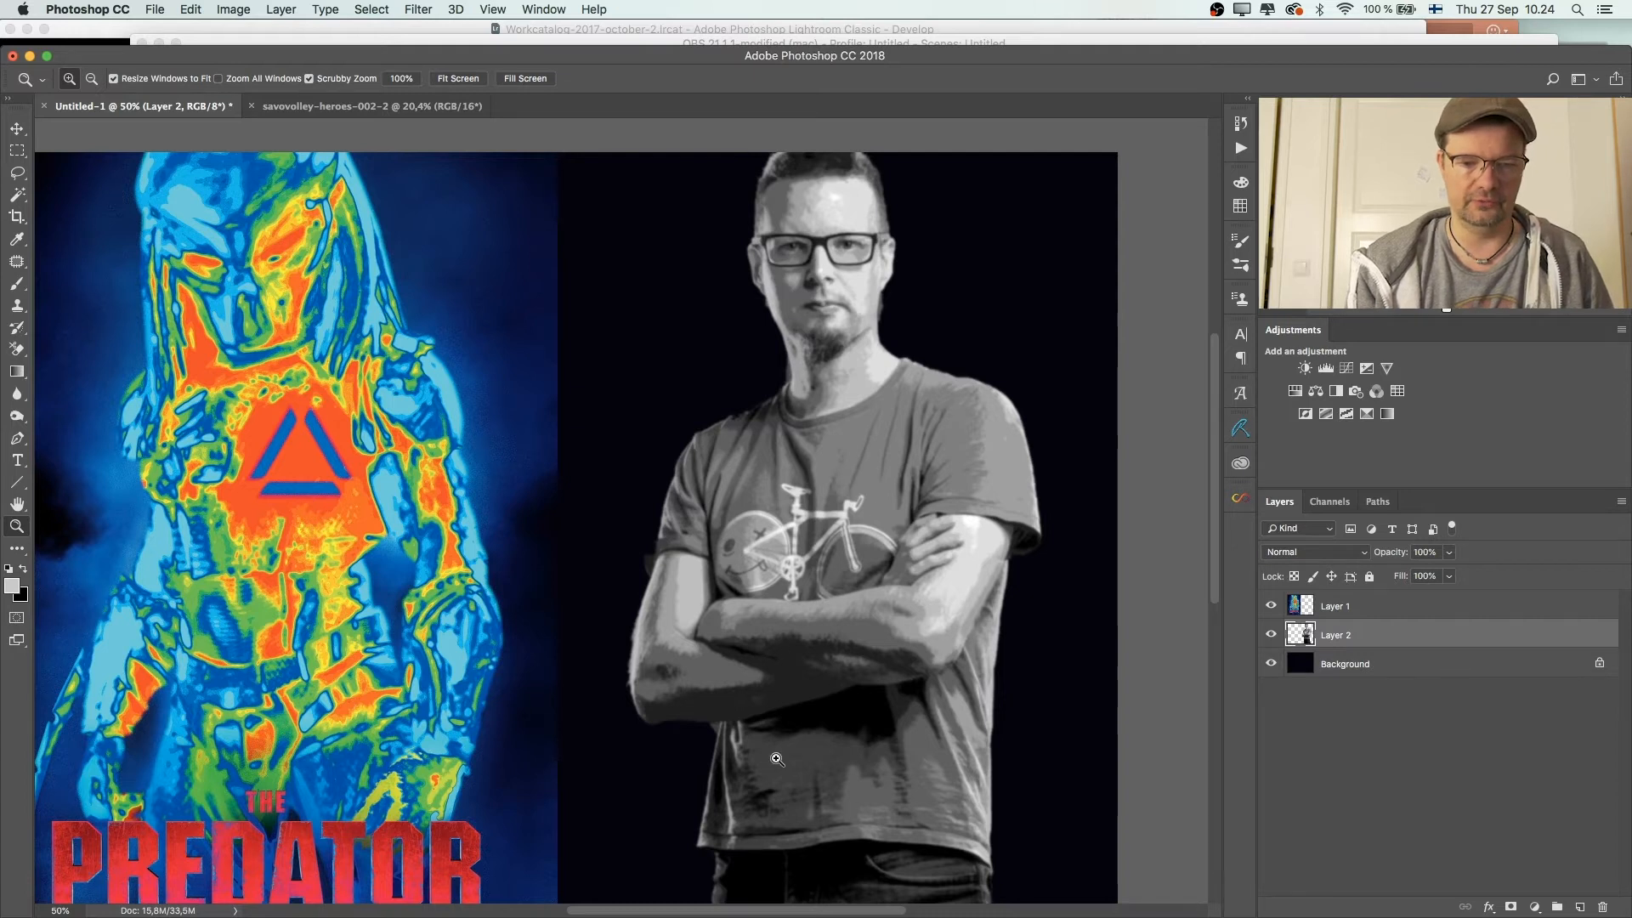
Step: Add a Gradient Map adjustment above the man's layer and clip it to that layer only
click(1534, 906)
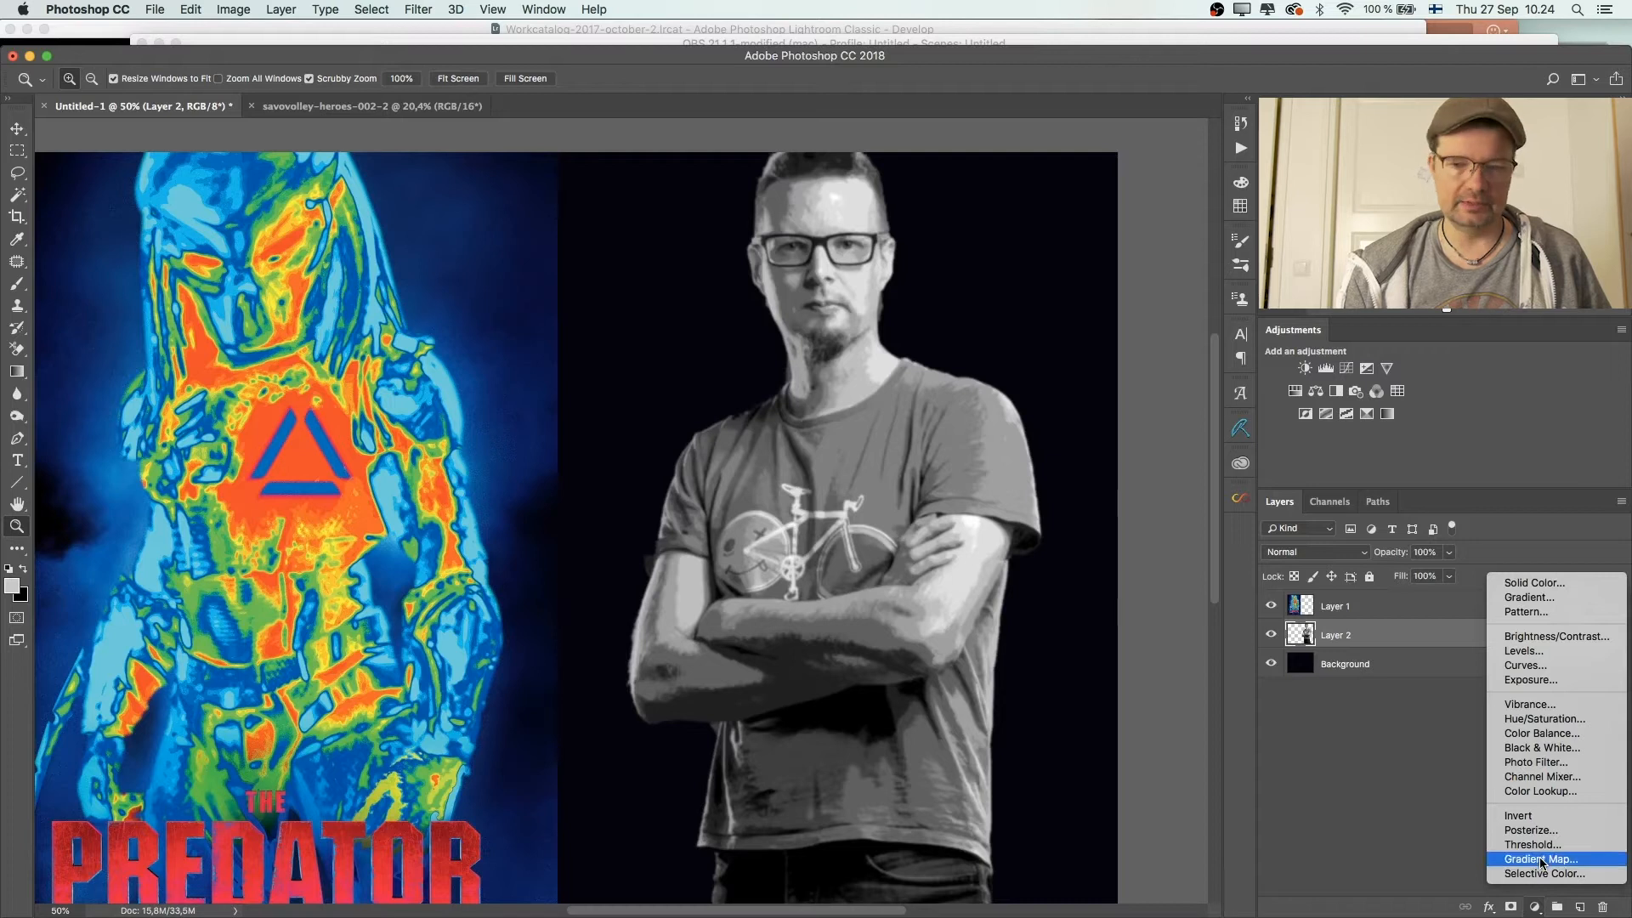
click(1542, 859)
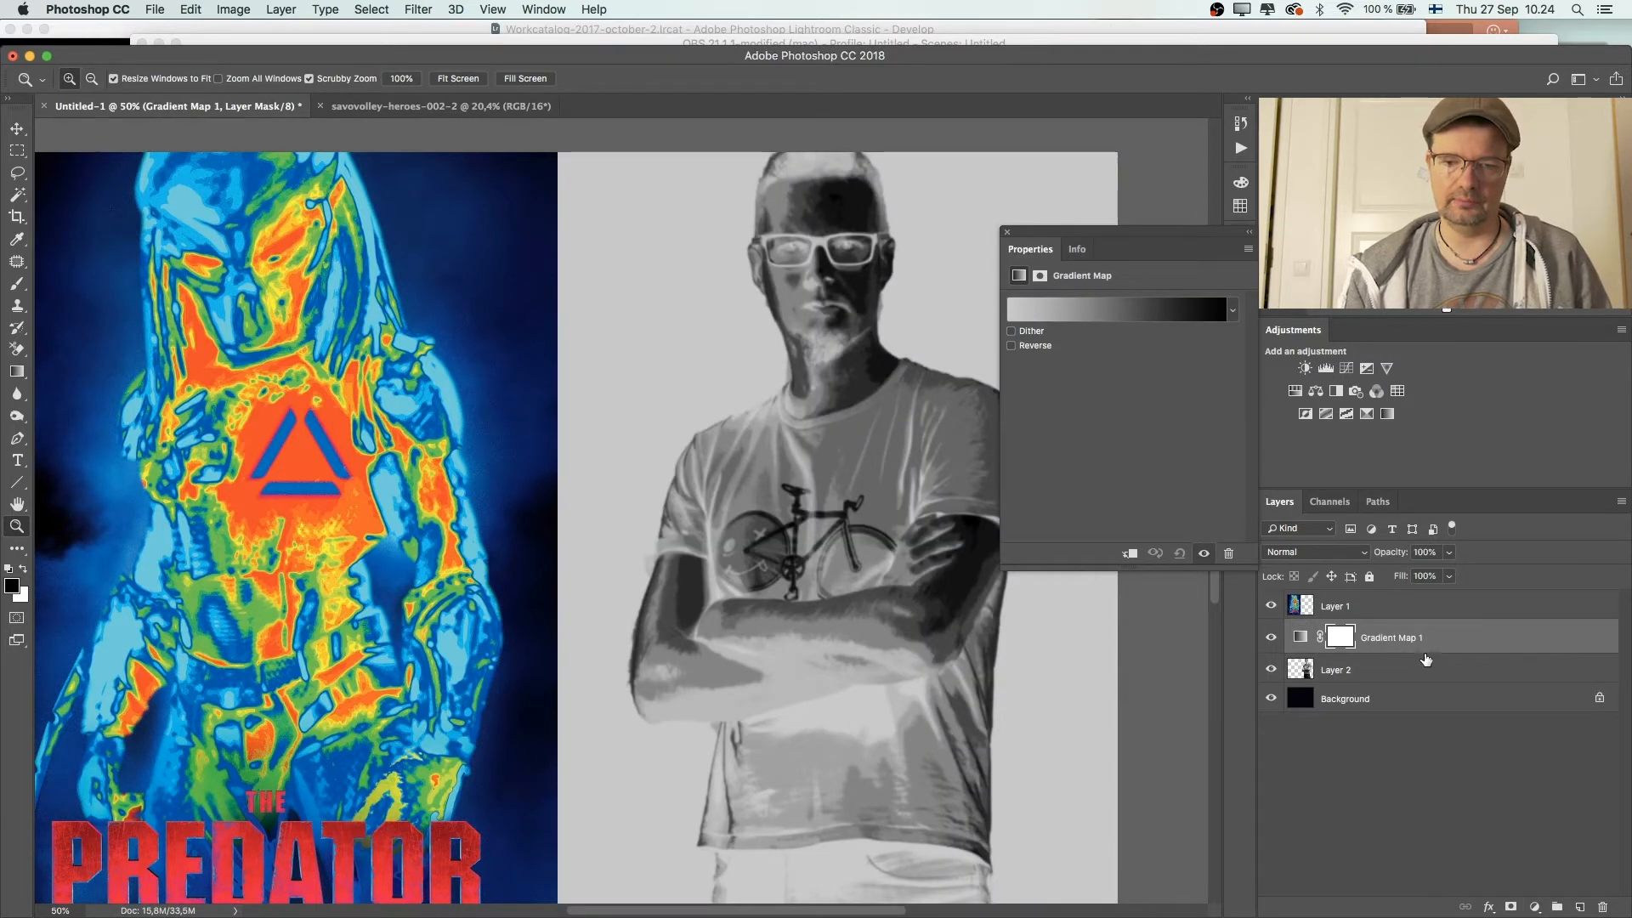
key(alt)
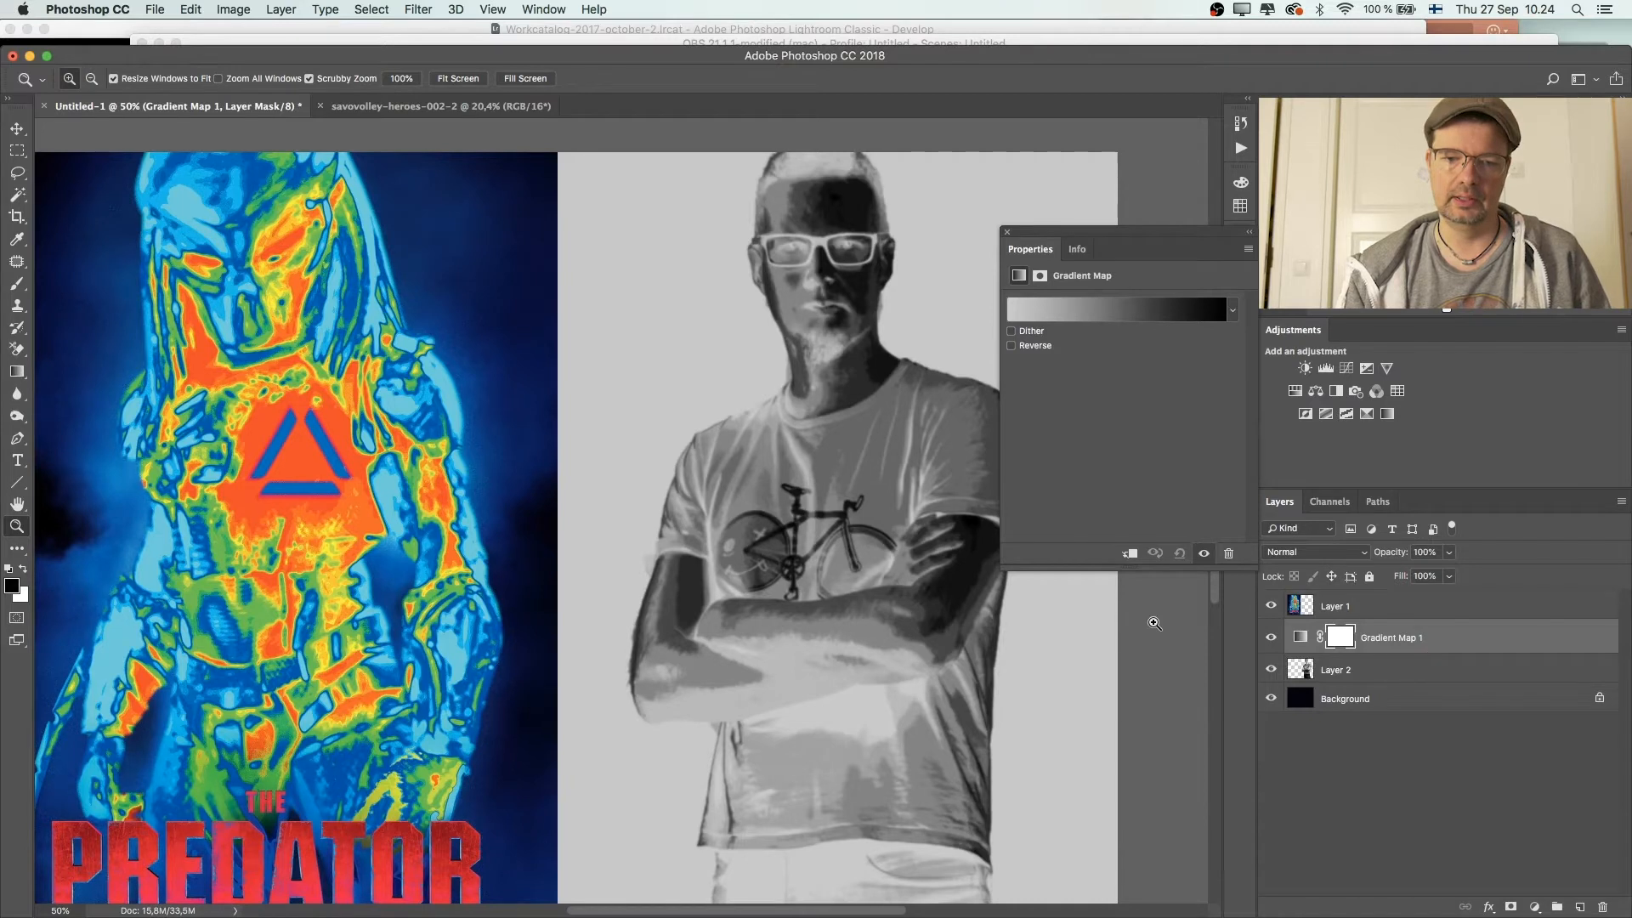
click(1129, 554)
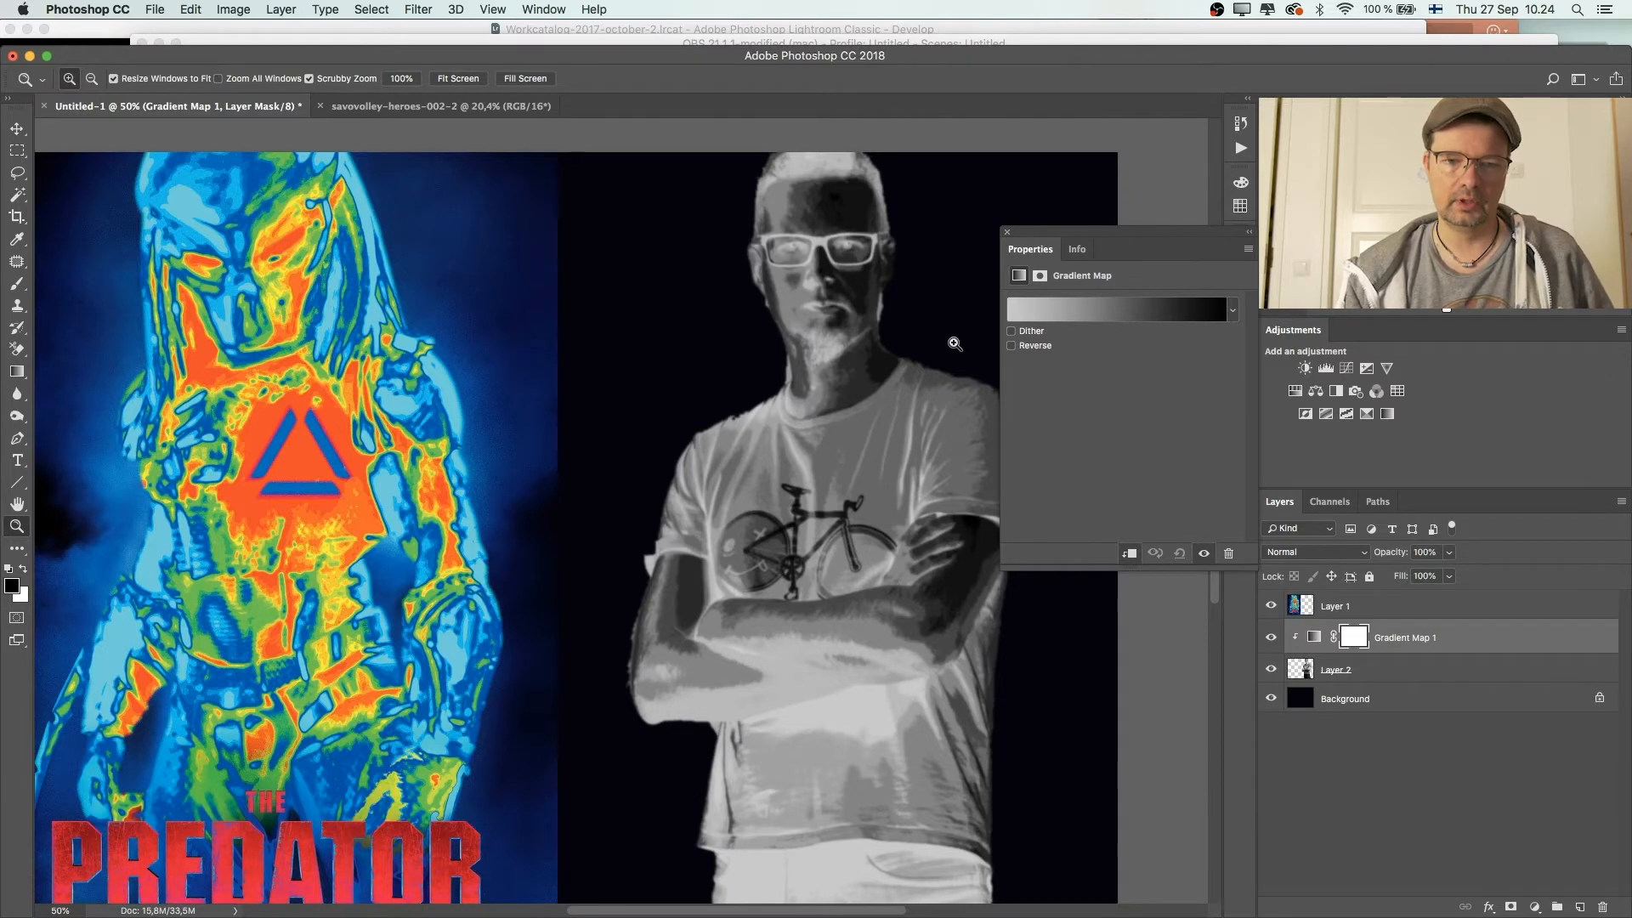
Step: Edit the gradient map's gradient and colour its starting stop at 0% red (#d00000)
click(1112, 311)
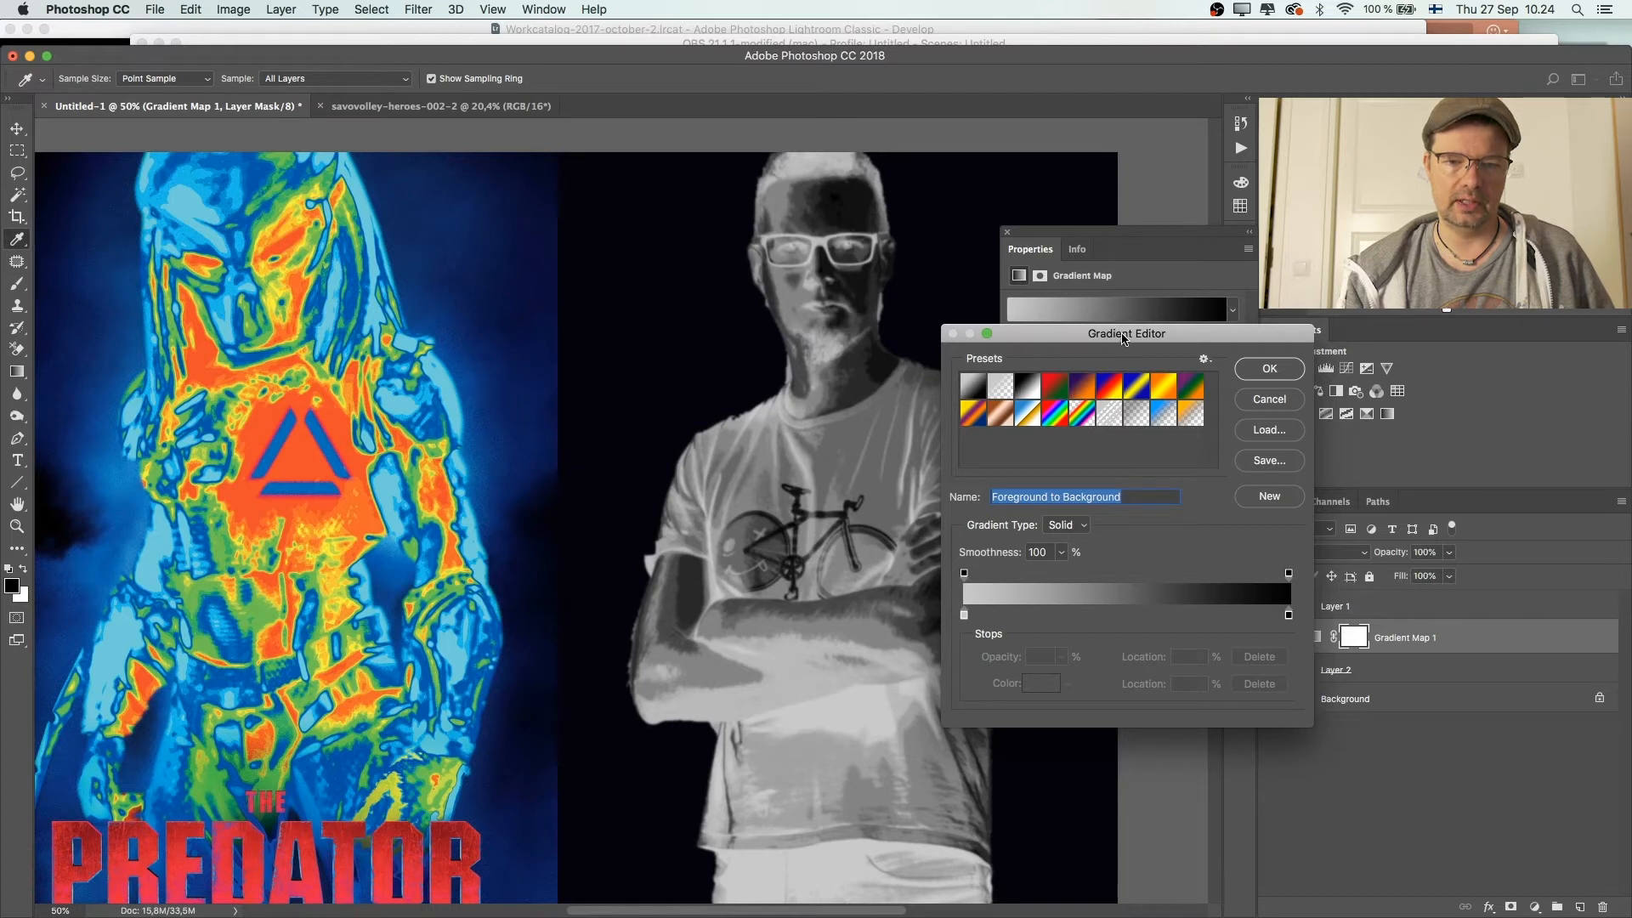
drag(1124, 337, 1114, 313)
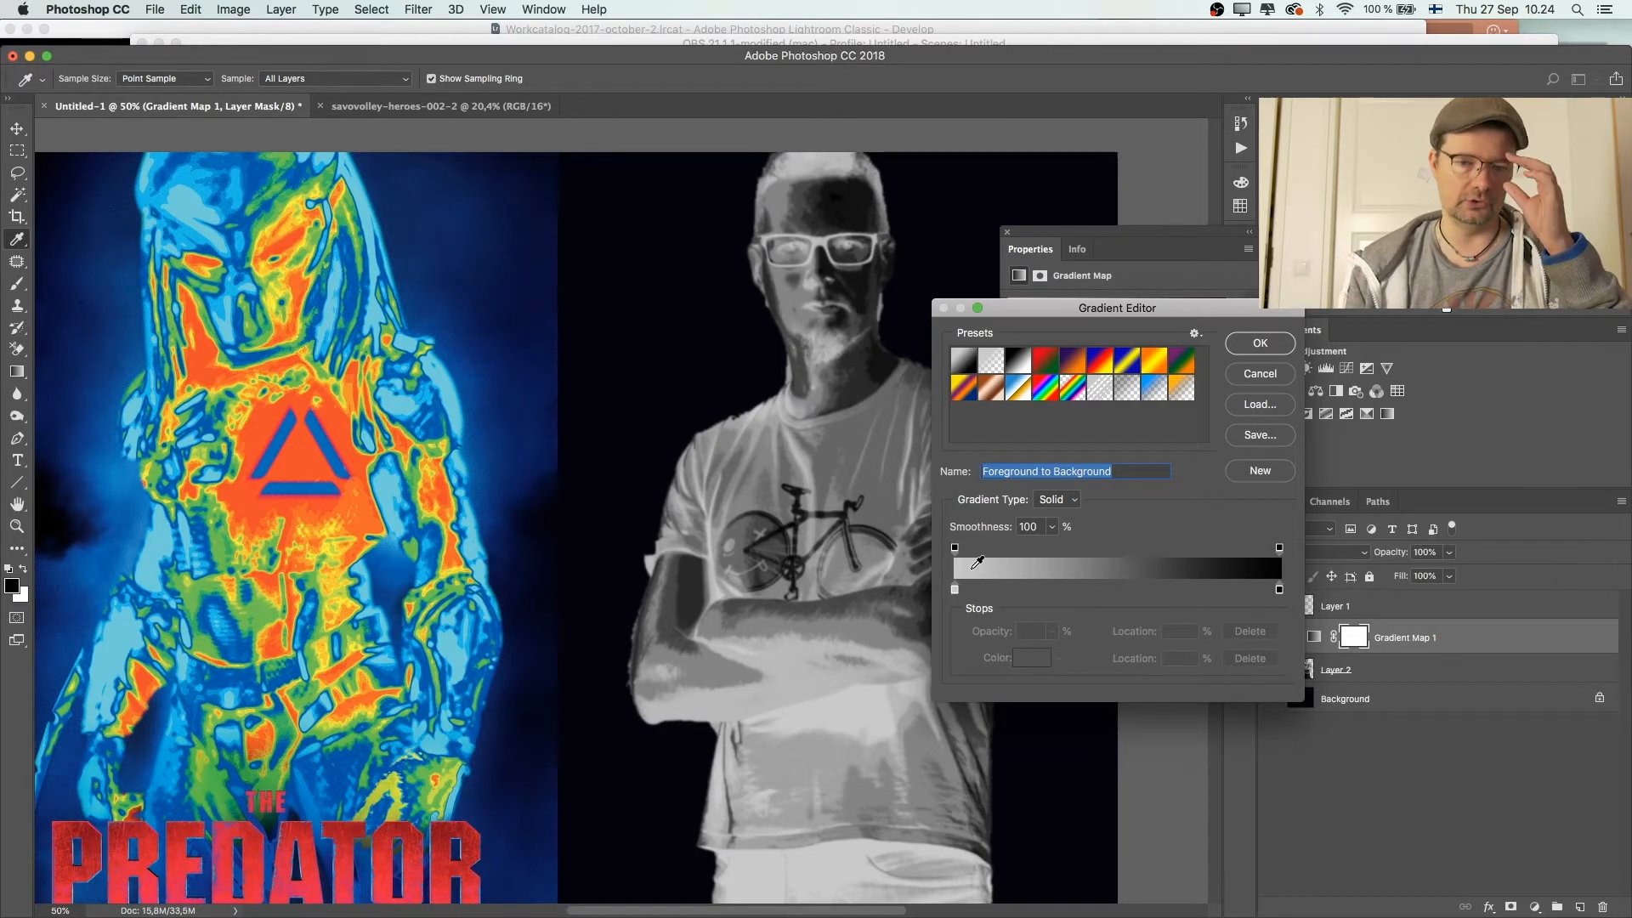
click(954, 590)
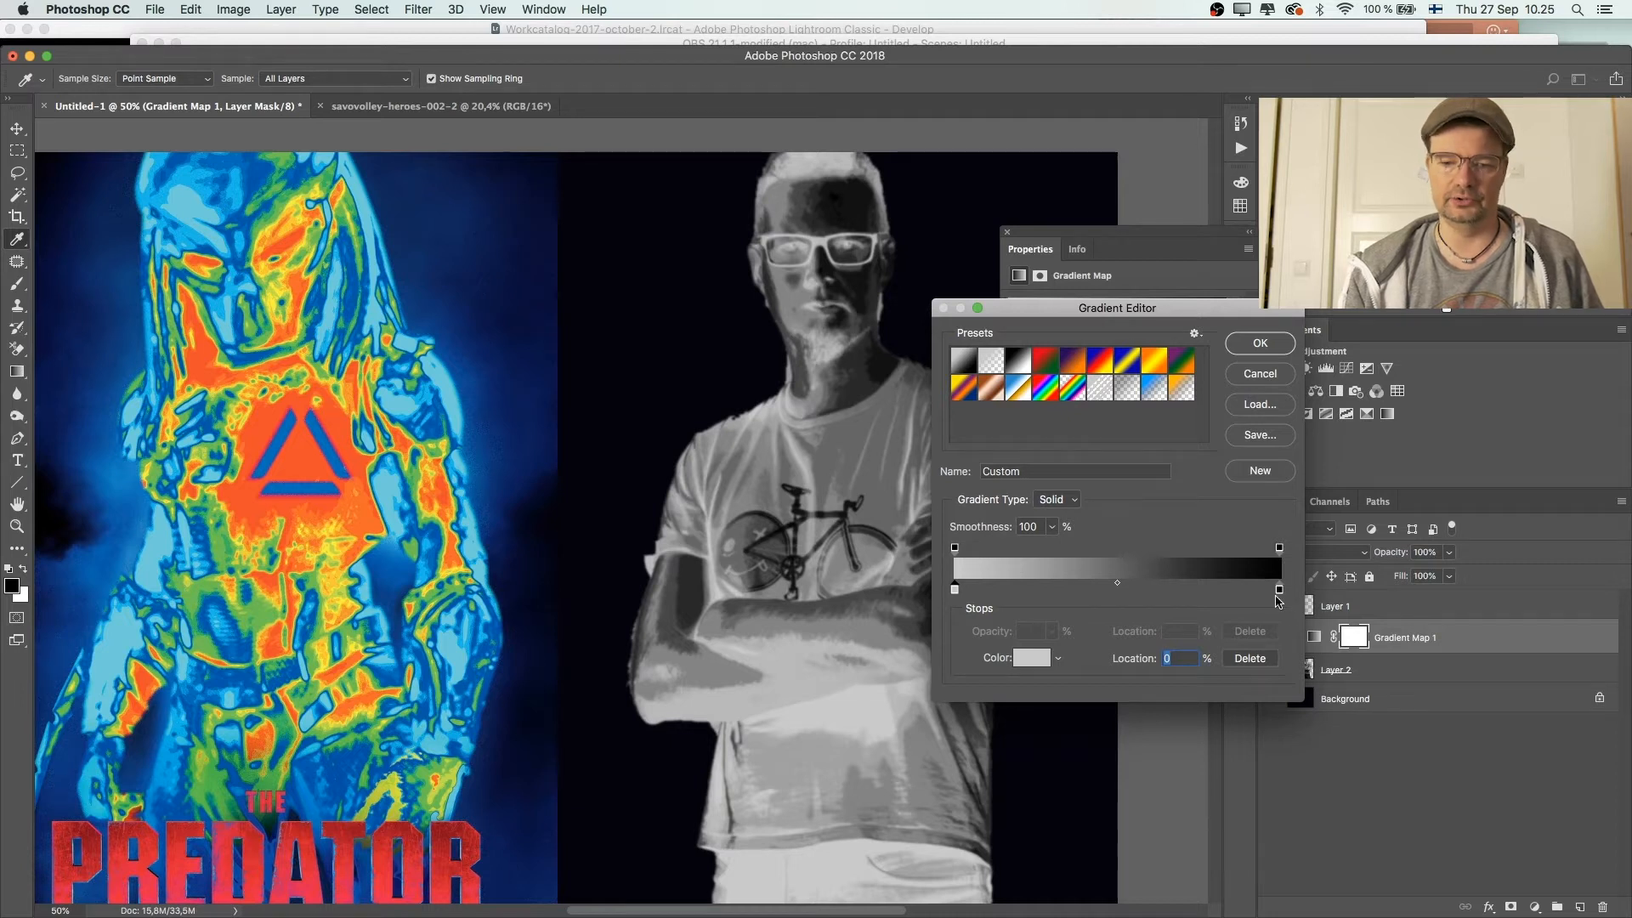
click(1031, 661)
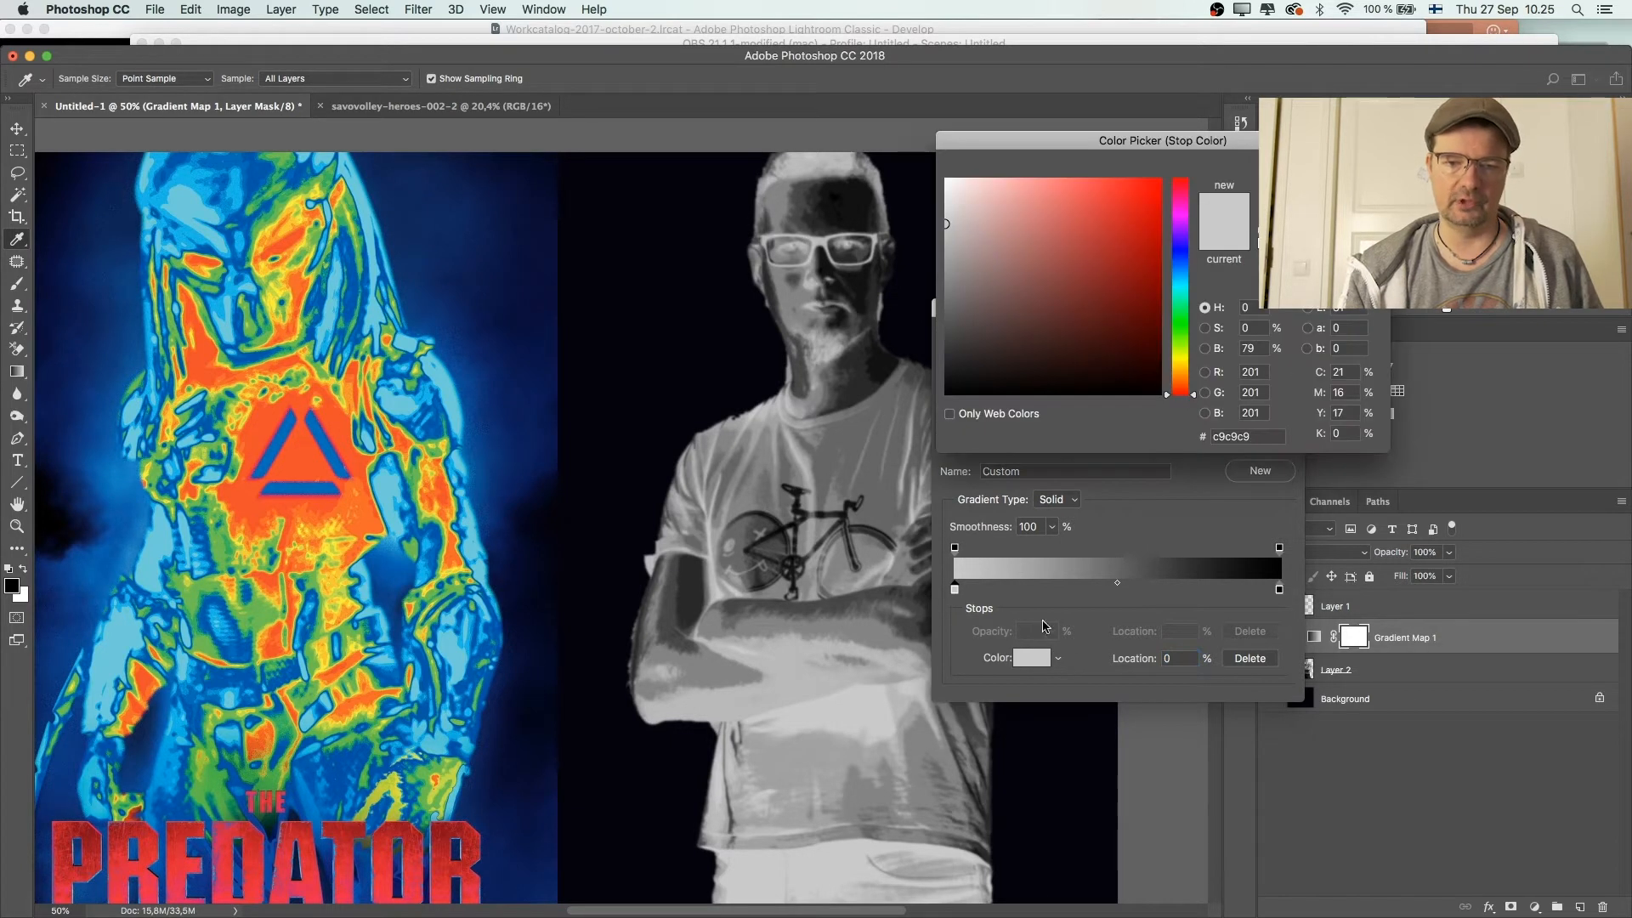
mouse_move(1119, 292)
mouse_down()
mouse_move(1159, 179)
mouse_move(1178, 217)
mouse_up()
key(Return)
Step: Add a gradient stop at 19% and colour it warm yellow (#ffe400)
click(1014, 589)
drag(1015, 591, 1020, 593)
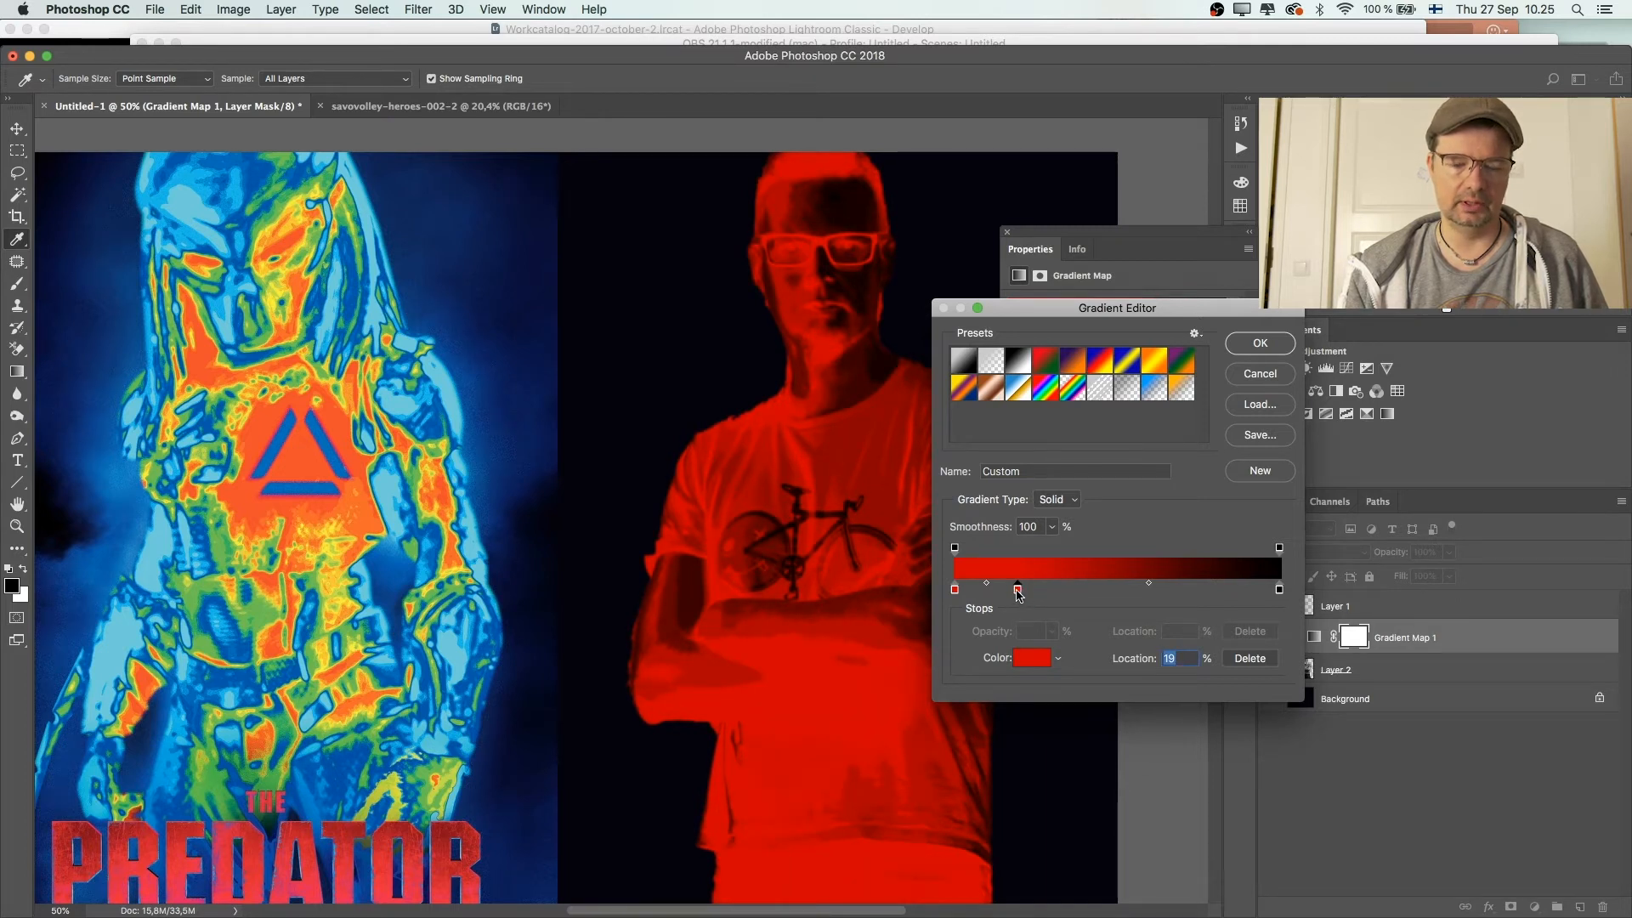
click(1034, 659)
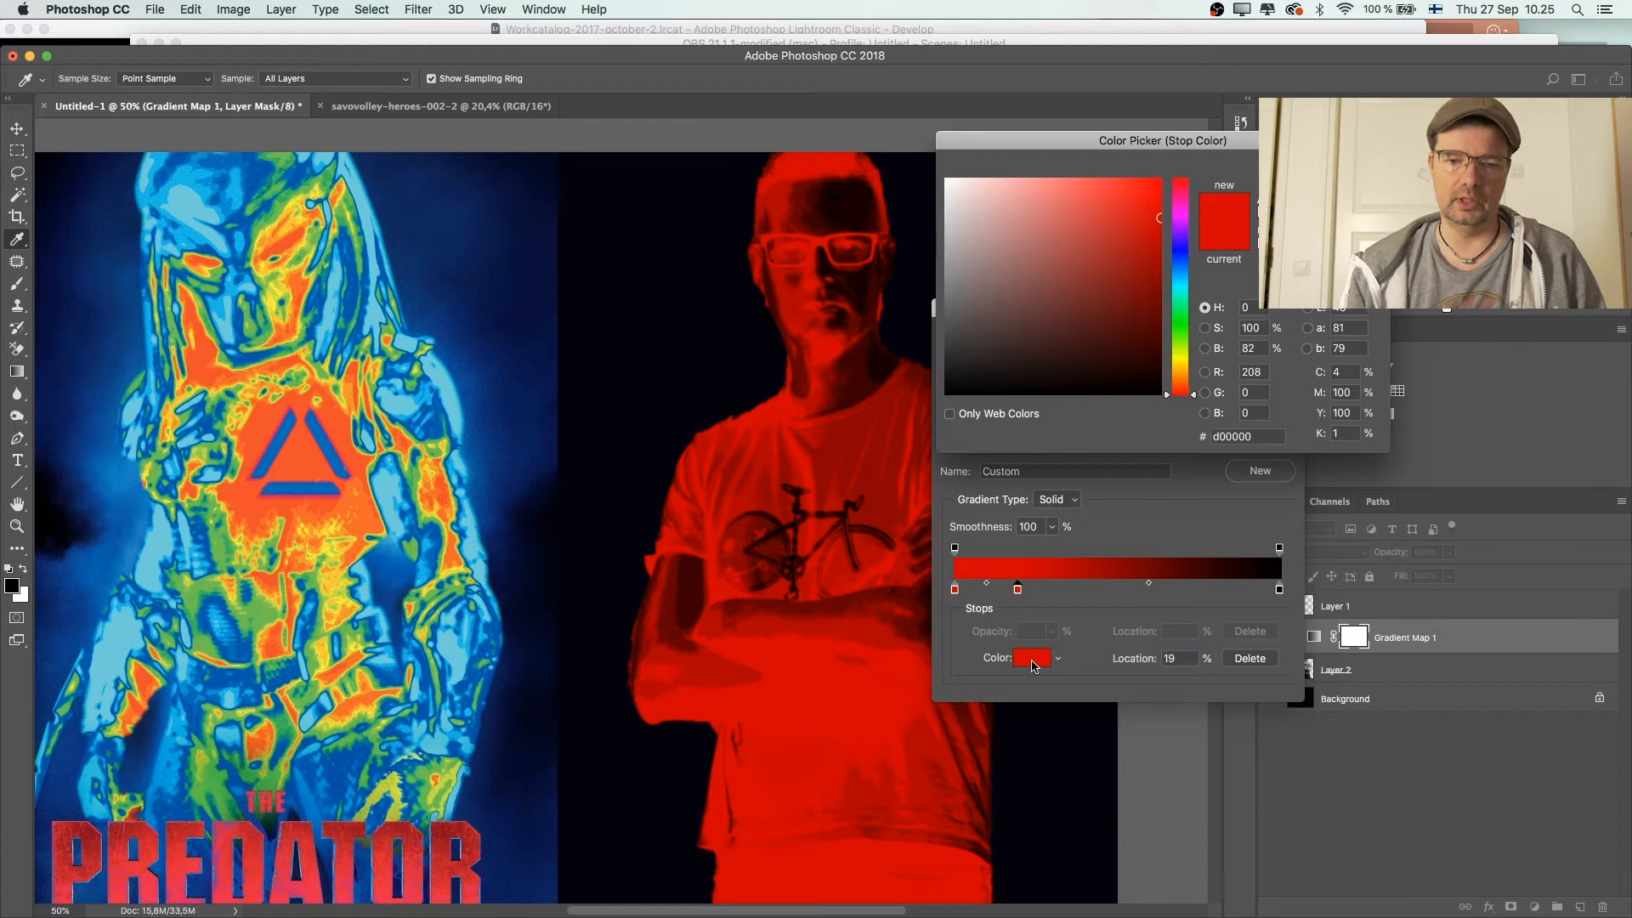
drag(1194, 395, 1193, 358)
mouse_move(1125, 224)
mouse_down()
mouse_move(1204, 129)
mouse_move(1205, 158)
mouse_up()
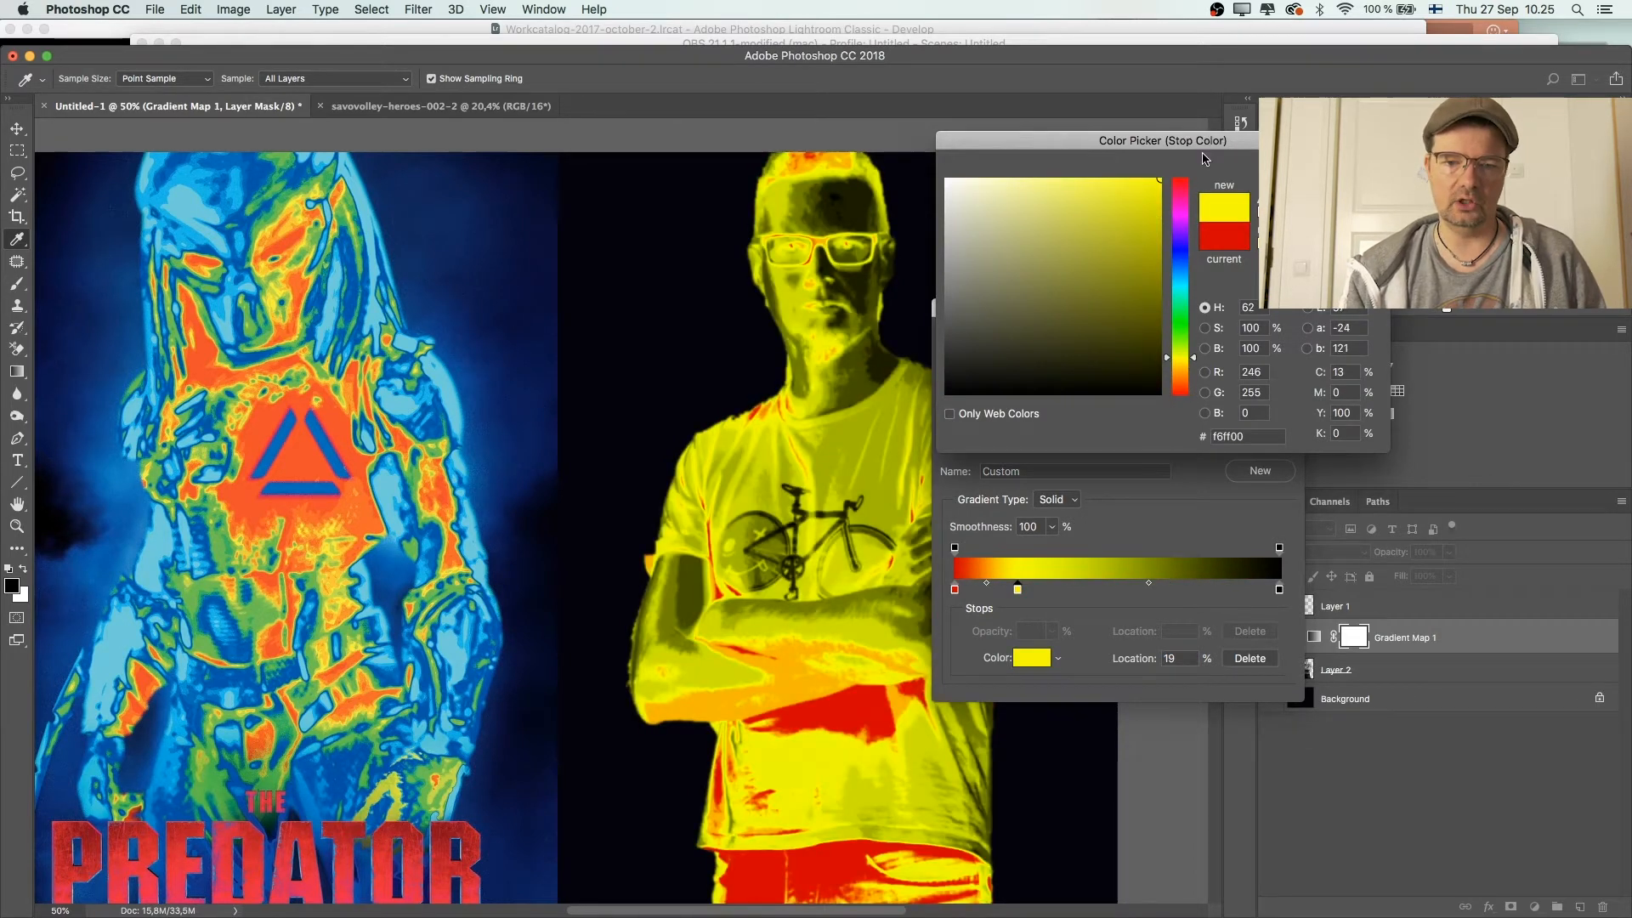
click(1195, 364)
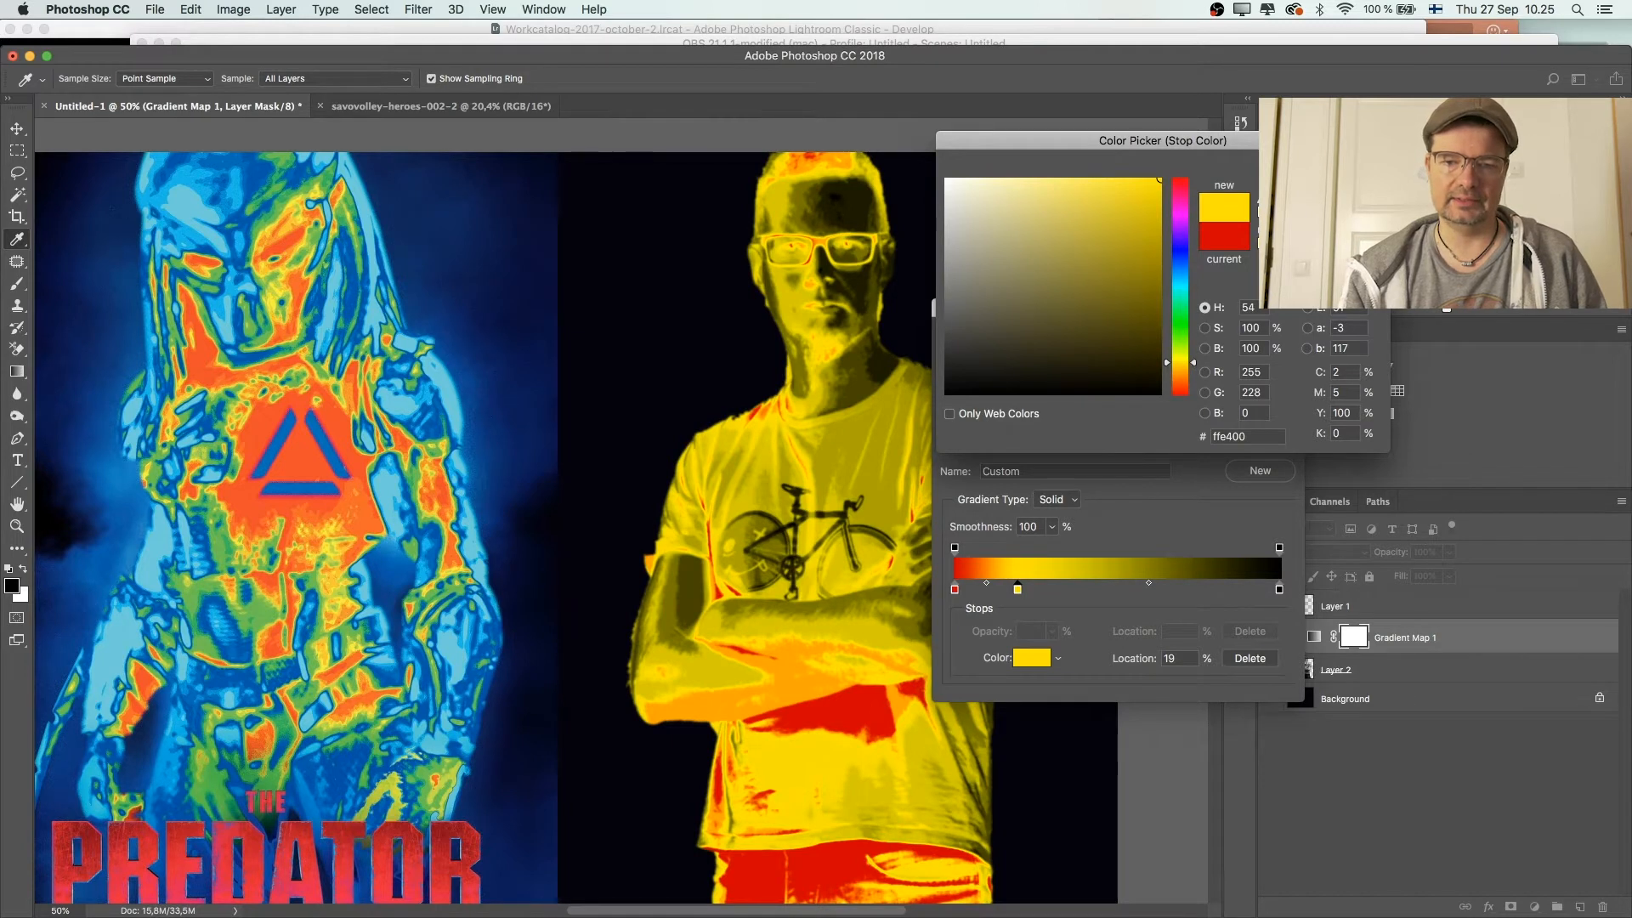
key(Return)
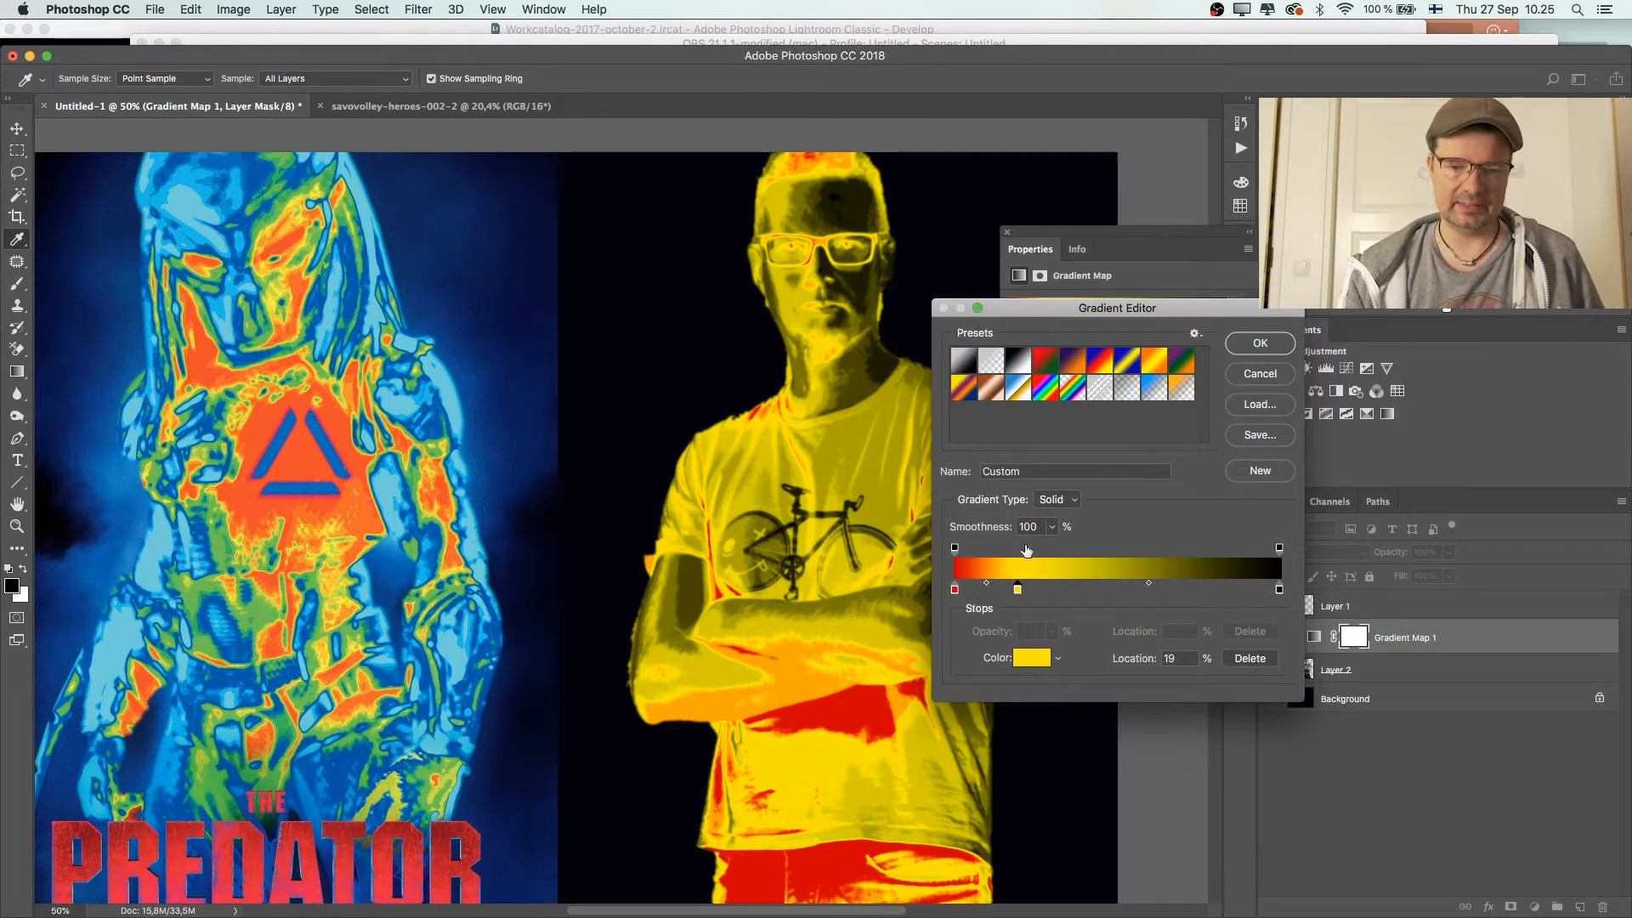
Step: Add a gradient stop at 41% and colour it green (#0ec200)
click(1084, 589)
drag(1083, 589, 1091, 595)
click(1038, 661)
drag(1198, 362, 1195, 329)
drag(1159, 244, 1183, 228)
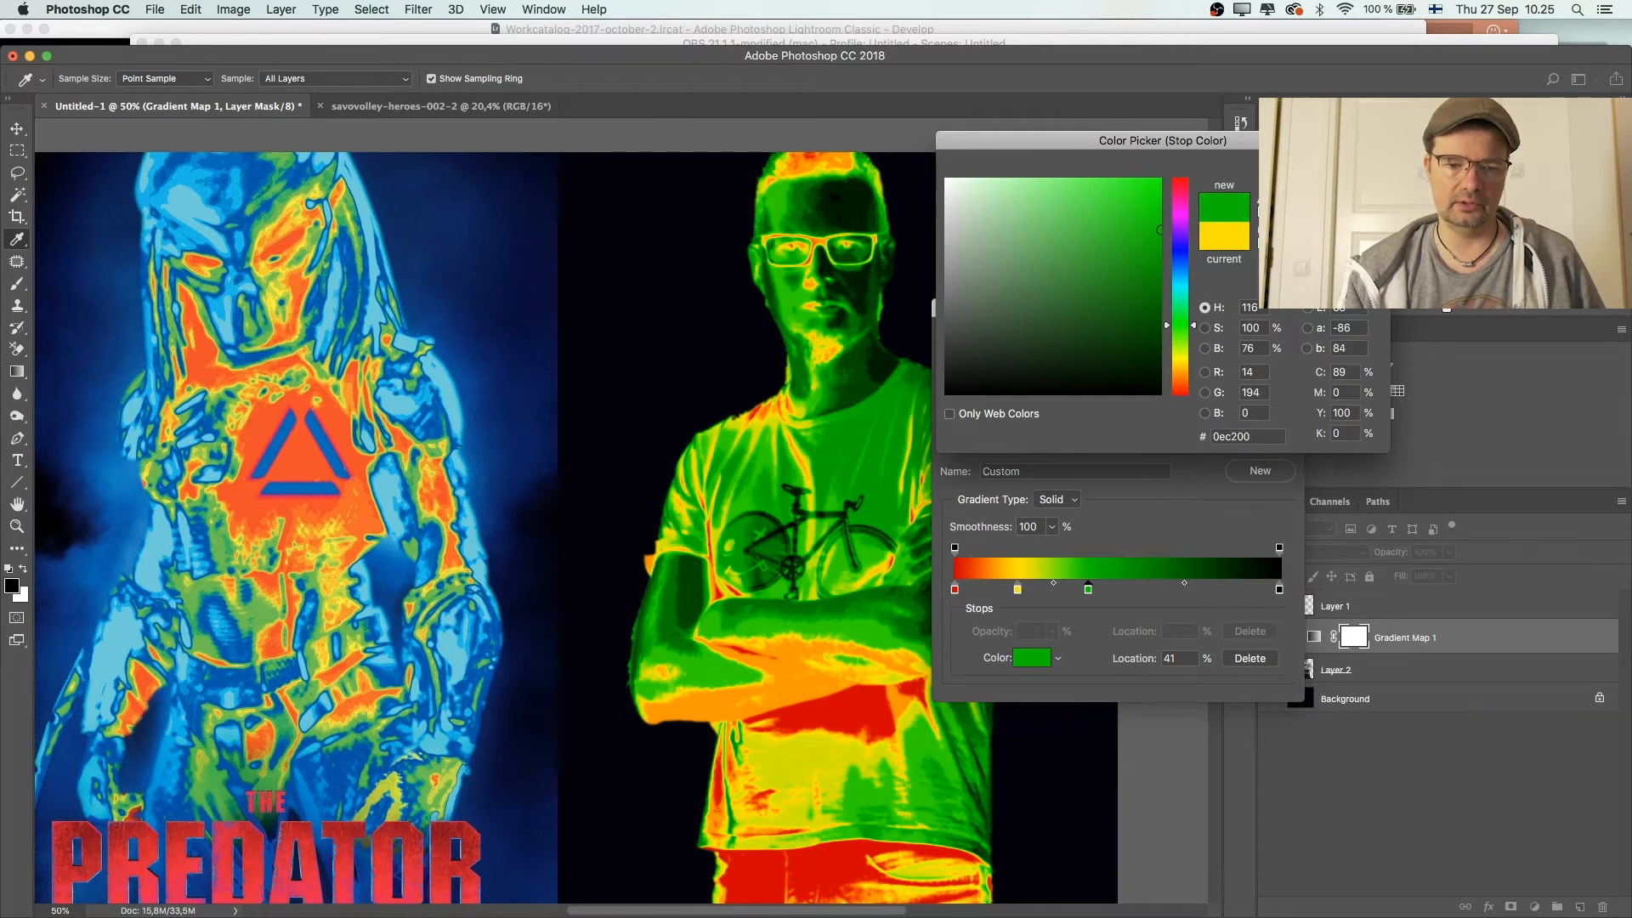
key(Return)
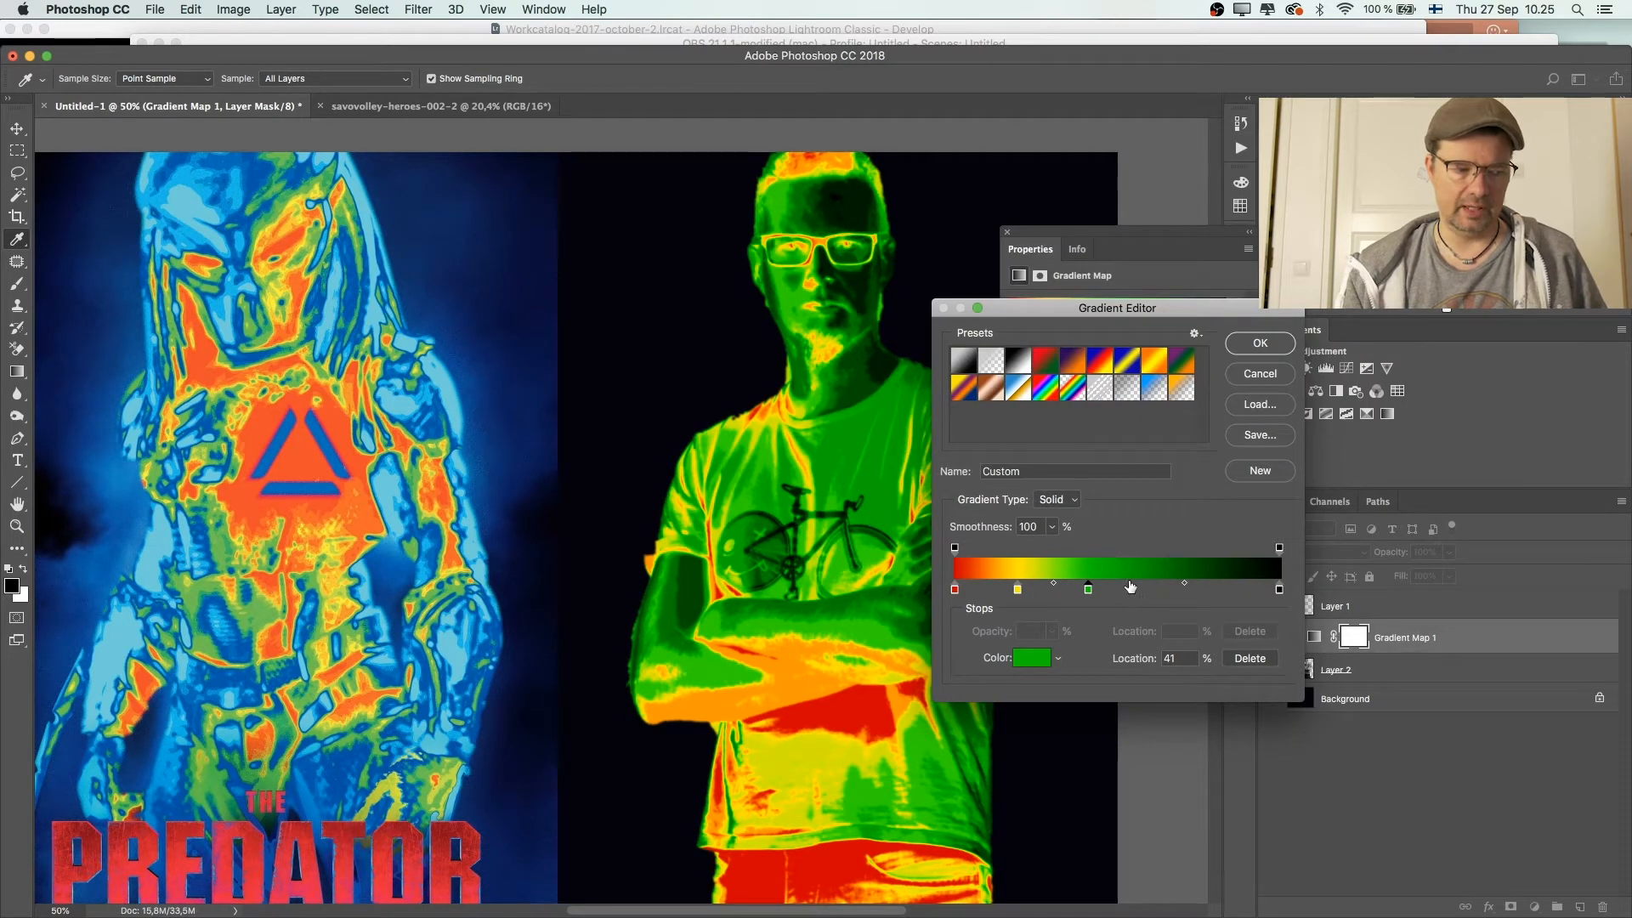
Step: Add a cyan gradient stop (#00bbc2) at 65% and a blue one (#2a00ff) at 86%
drag(1151, 594, 1167, 597)
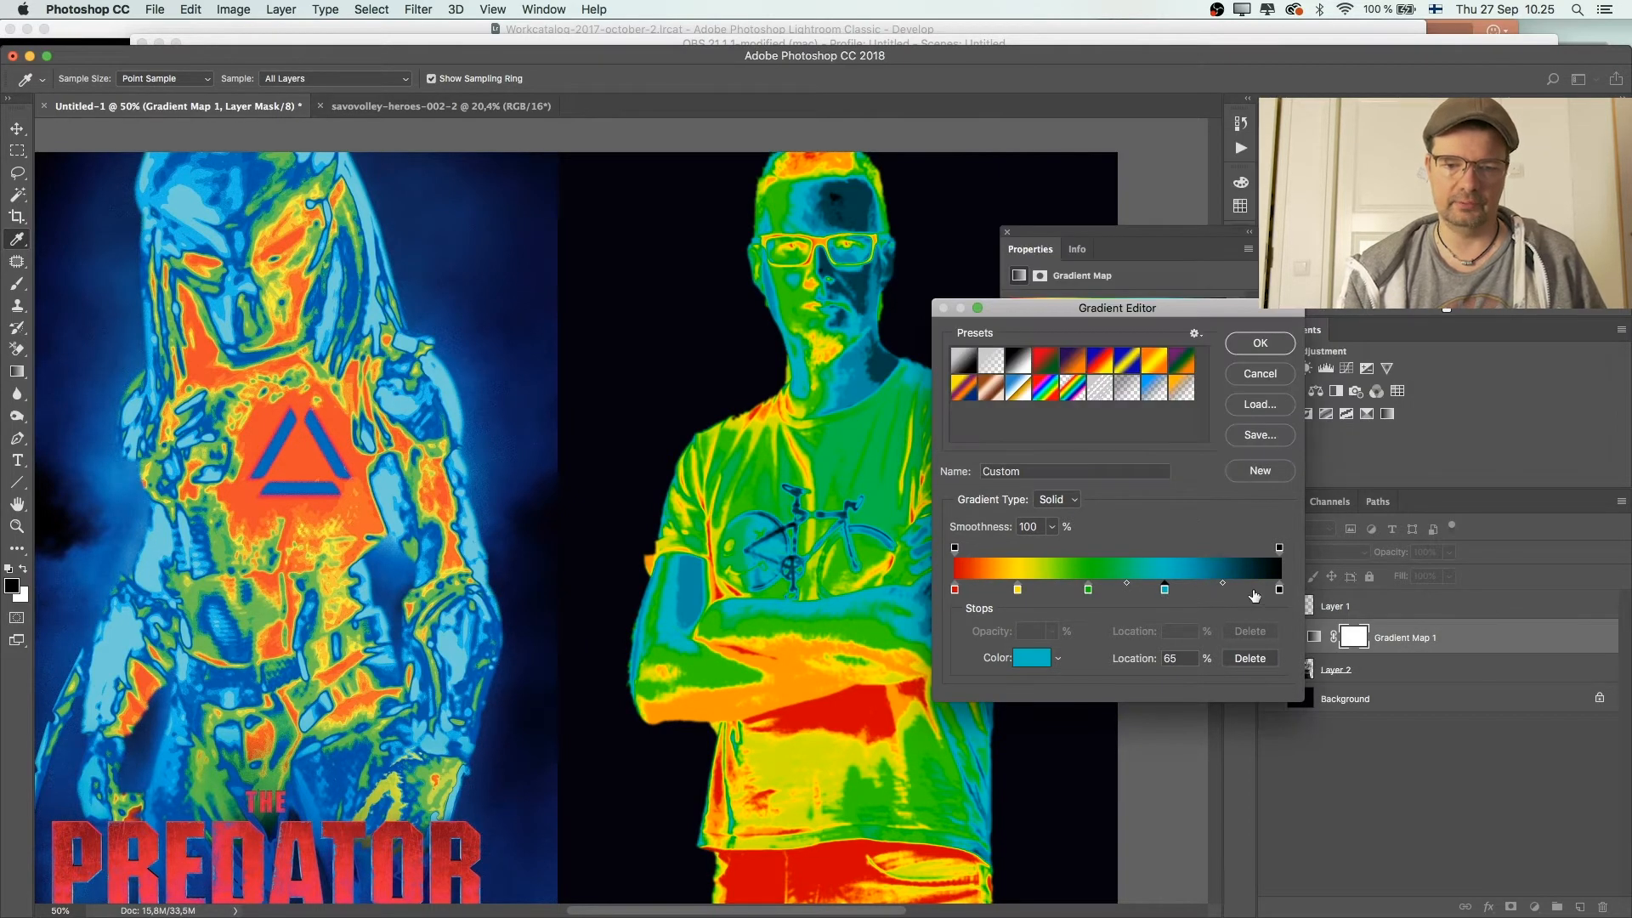
drag(1255, 595, 1234, 595)
click(1032, 657)
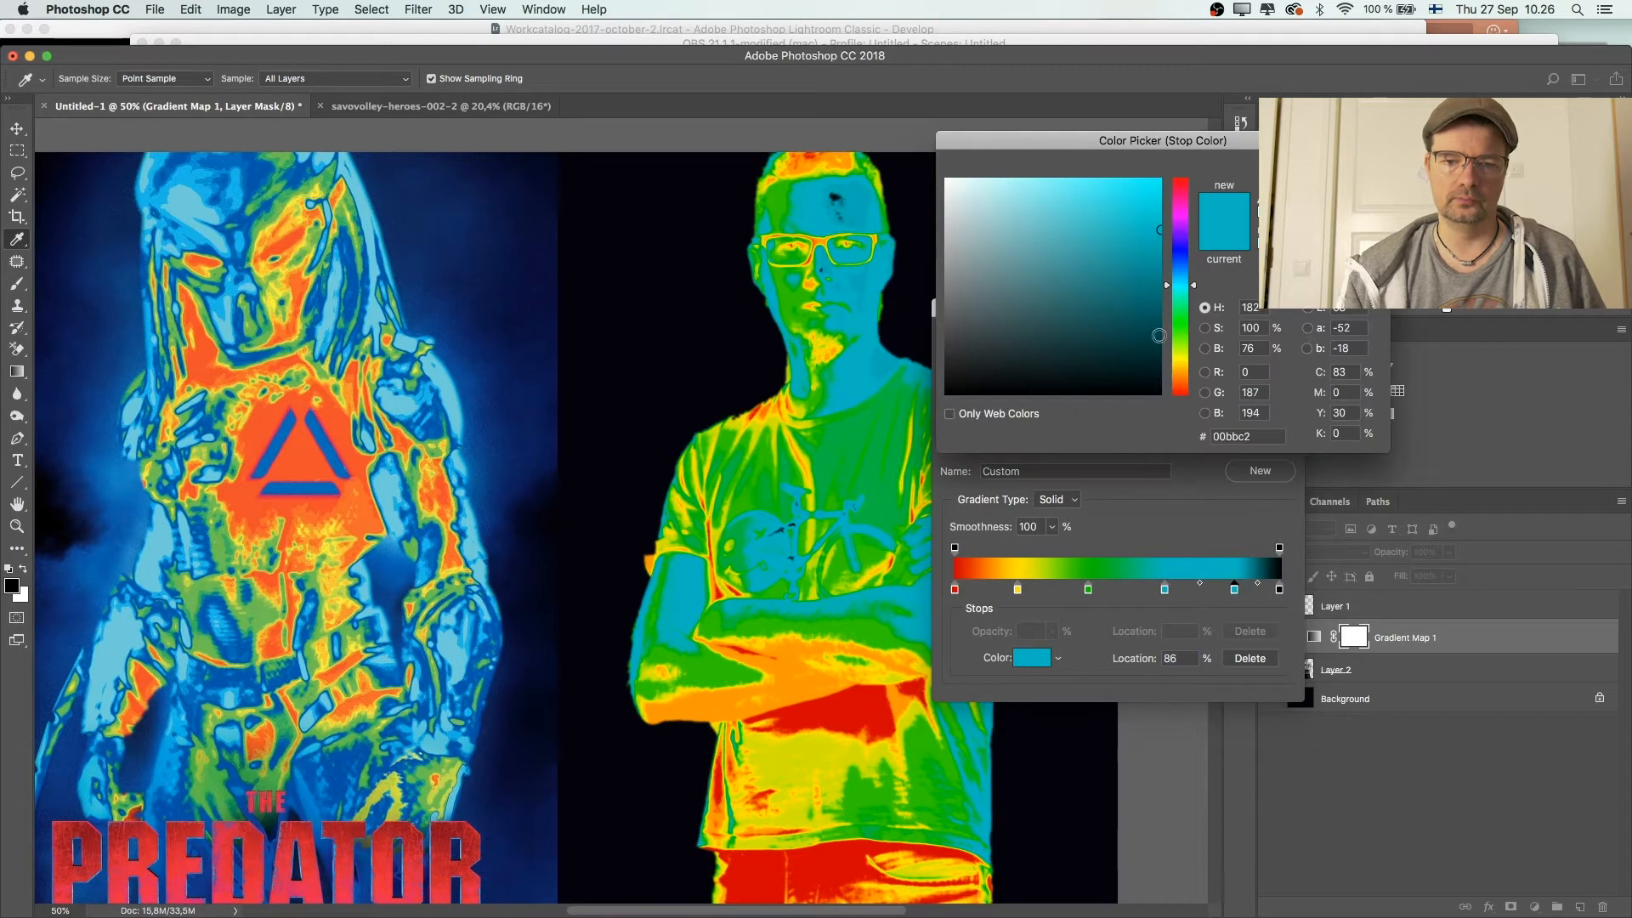
drag(1194, 265, 1179, 159)
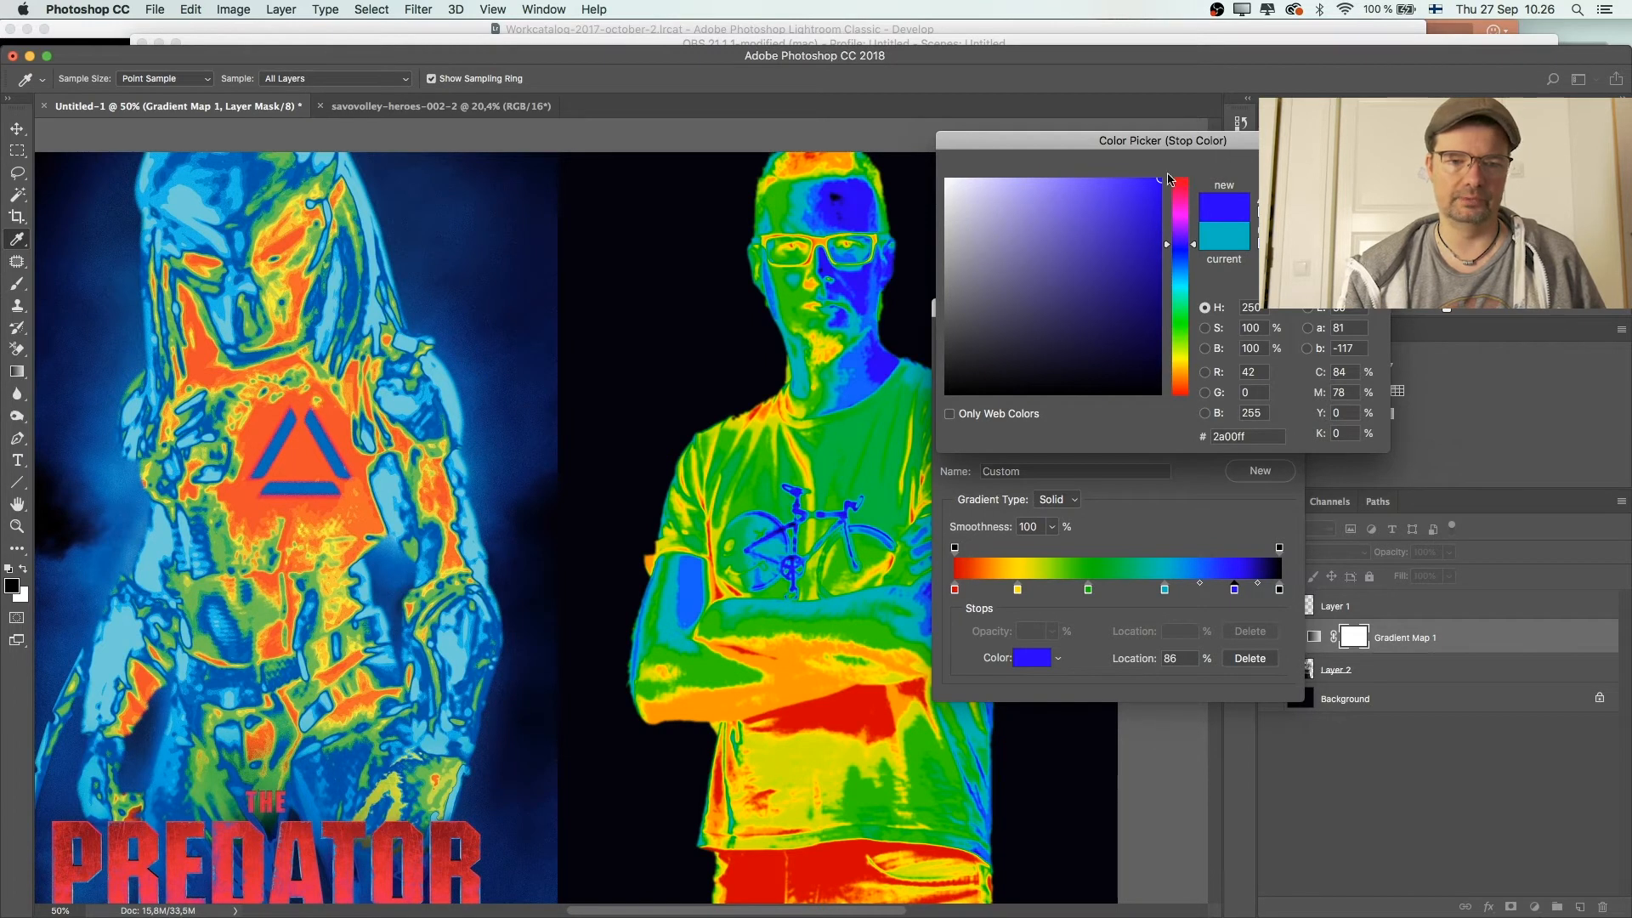
key(Return)
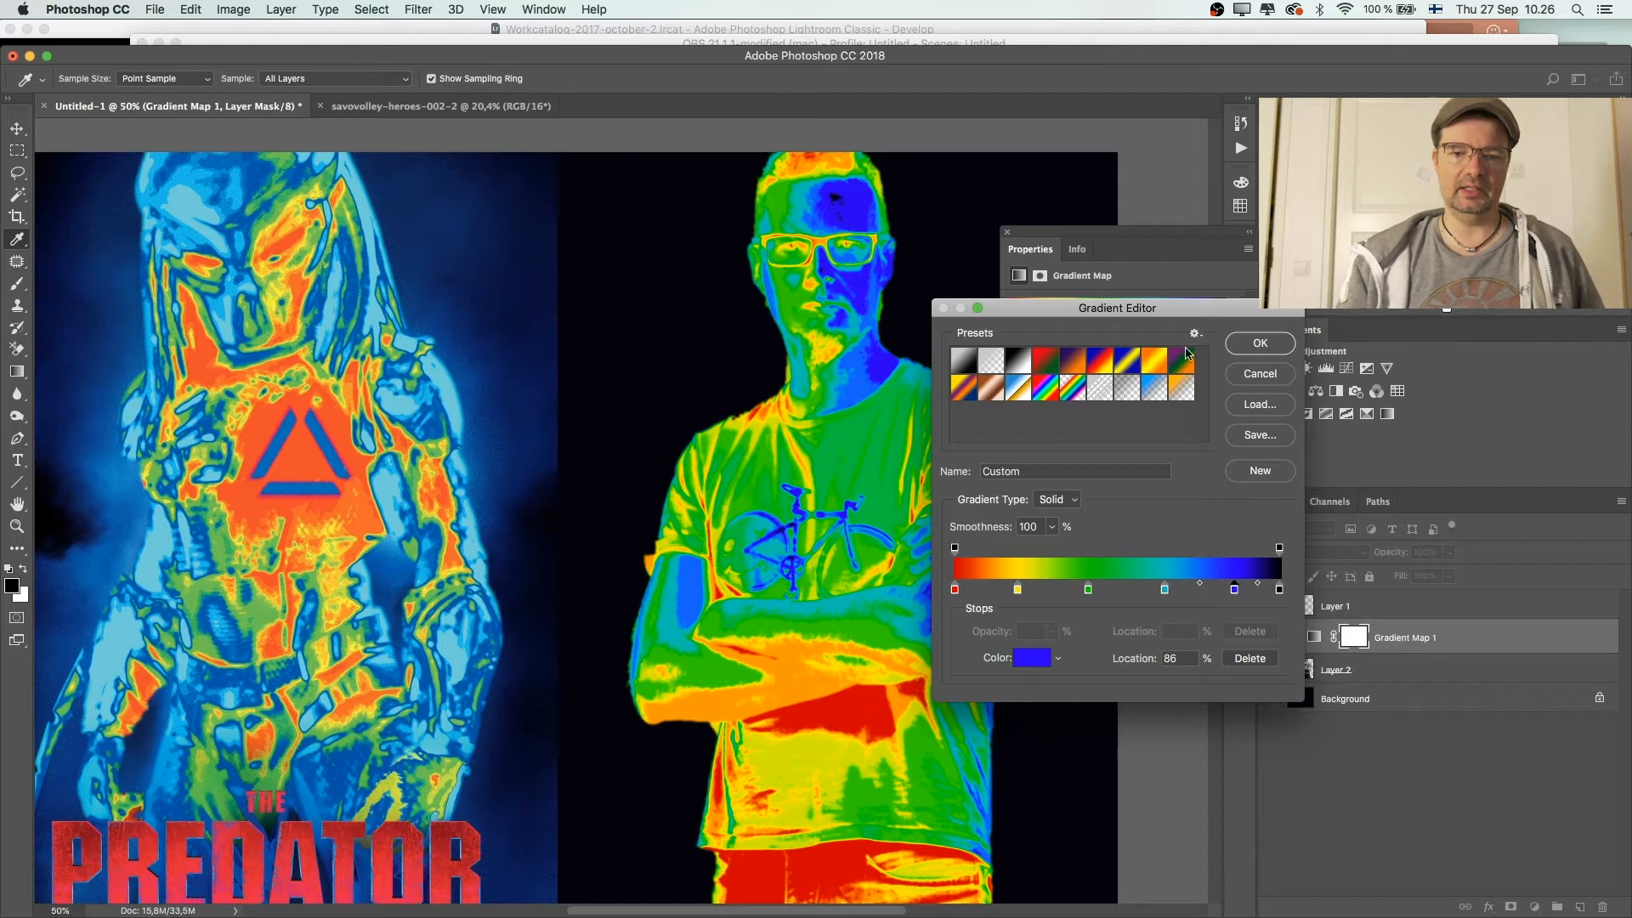
Step: Shift the red, yellow and green stops slightly toward the blue end, move the blue stop to 100% in place of black, and accept the gradient
drag(1190, 310, 1246, 249)
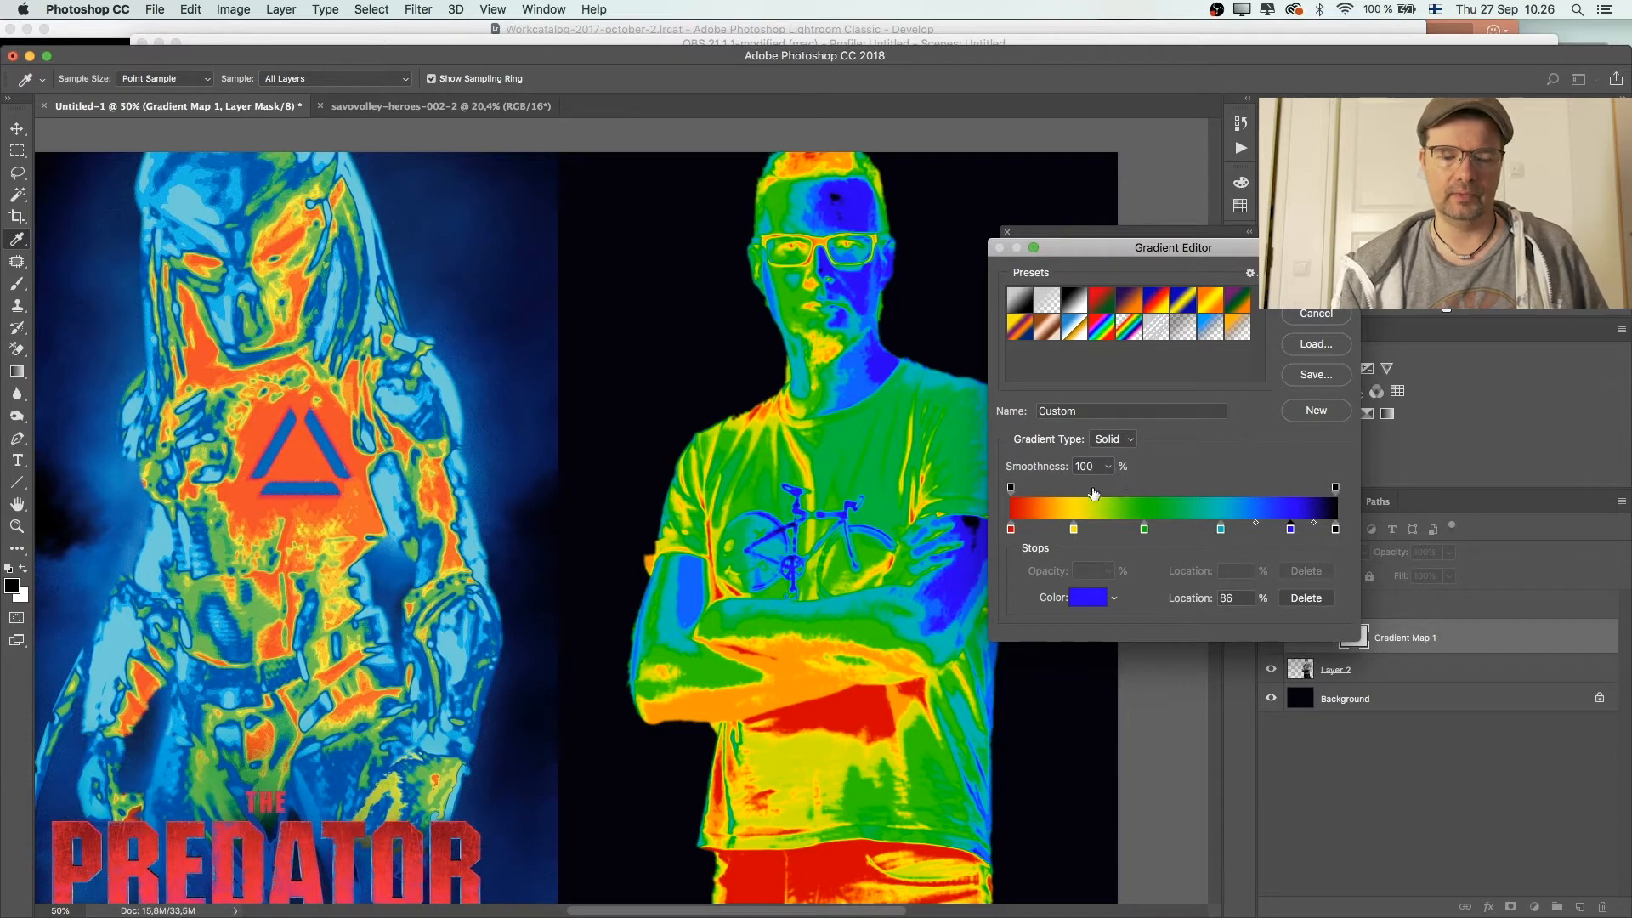
drag(1074, 528, 1042, 545)
click(1035, 533)
drag(1144, 529, 1335, 537)
click(1236, 532)
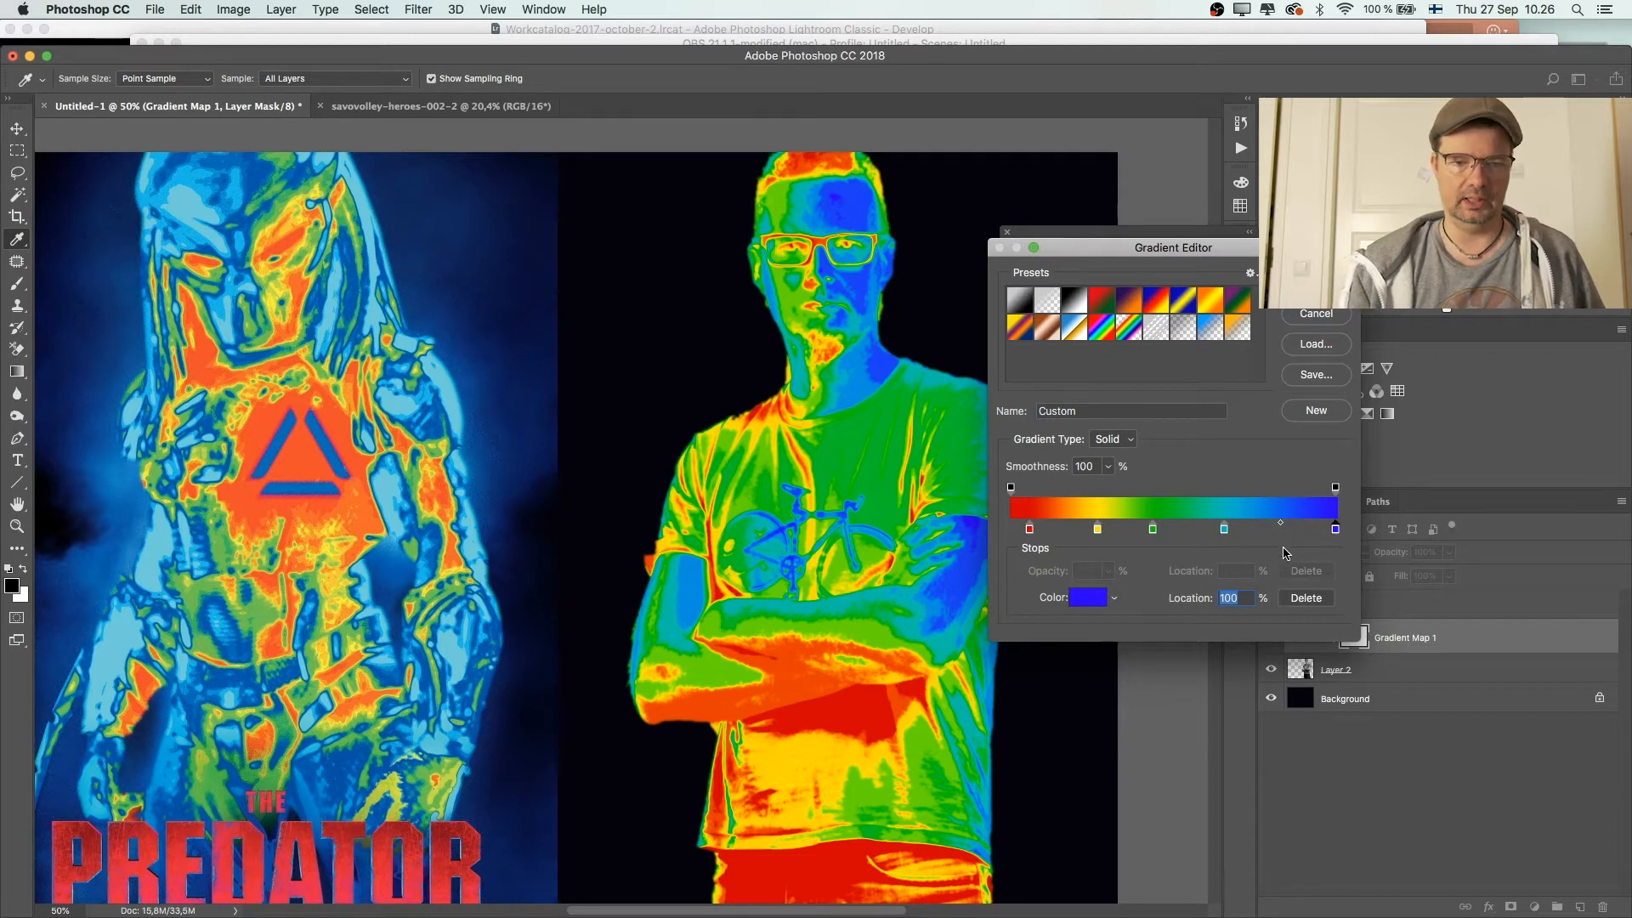
key(Return)
Step: Reverse the gradient map so the highlights take red and the shadows blue, then close its properties
key(z)
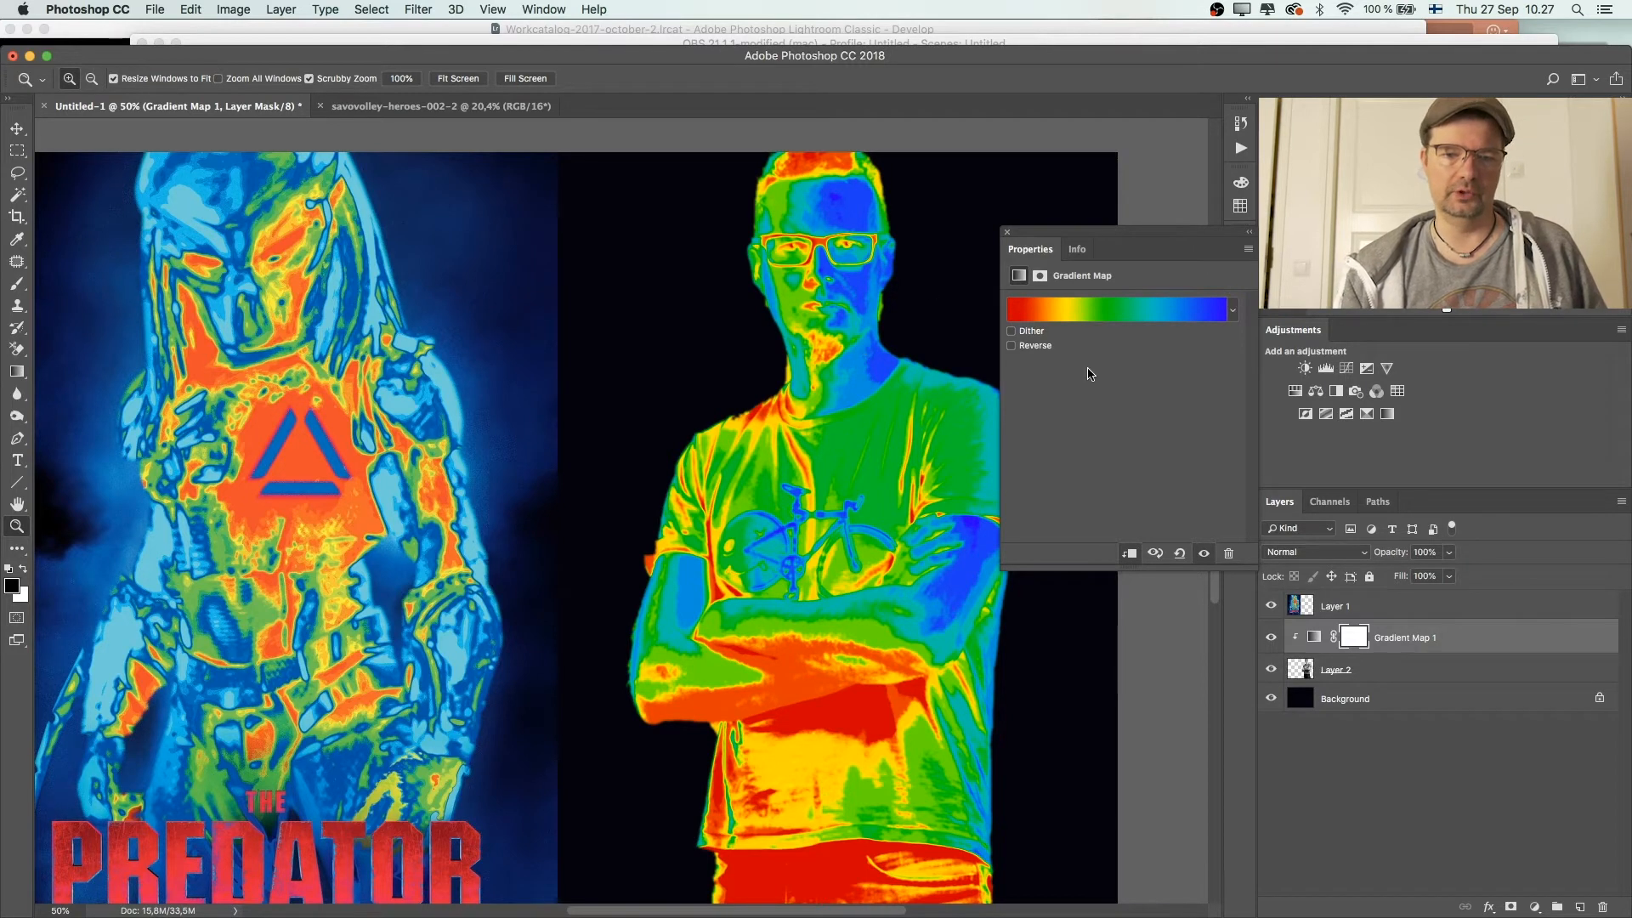
click(1012, 346)
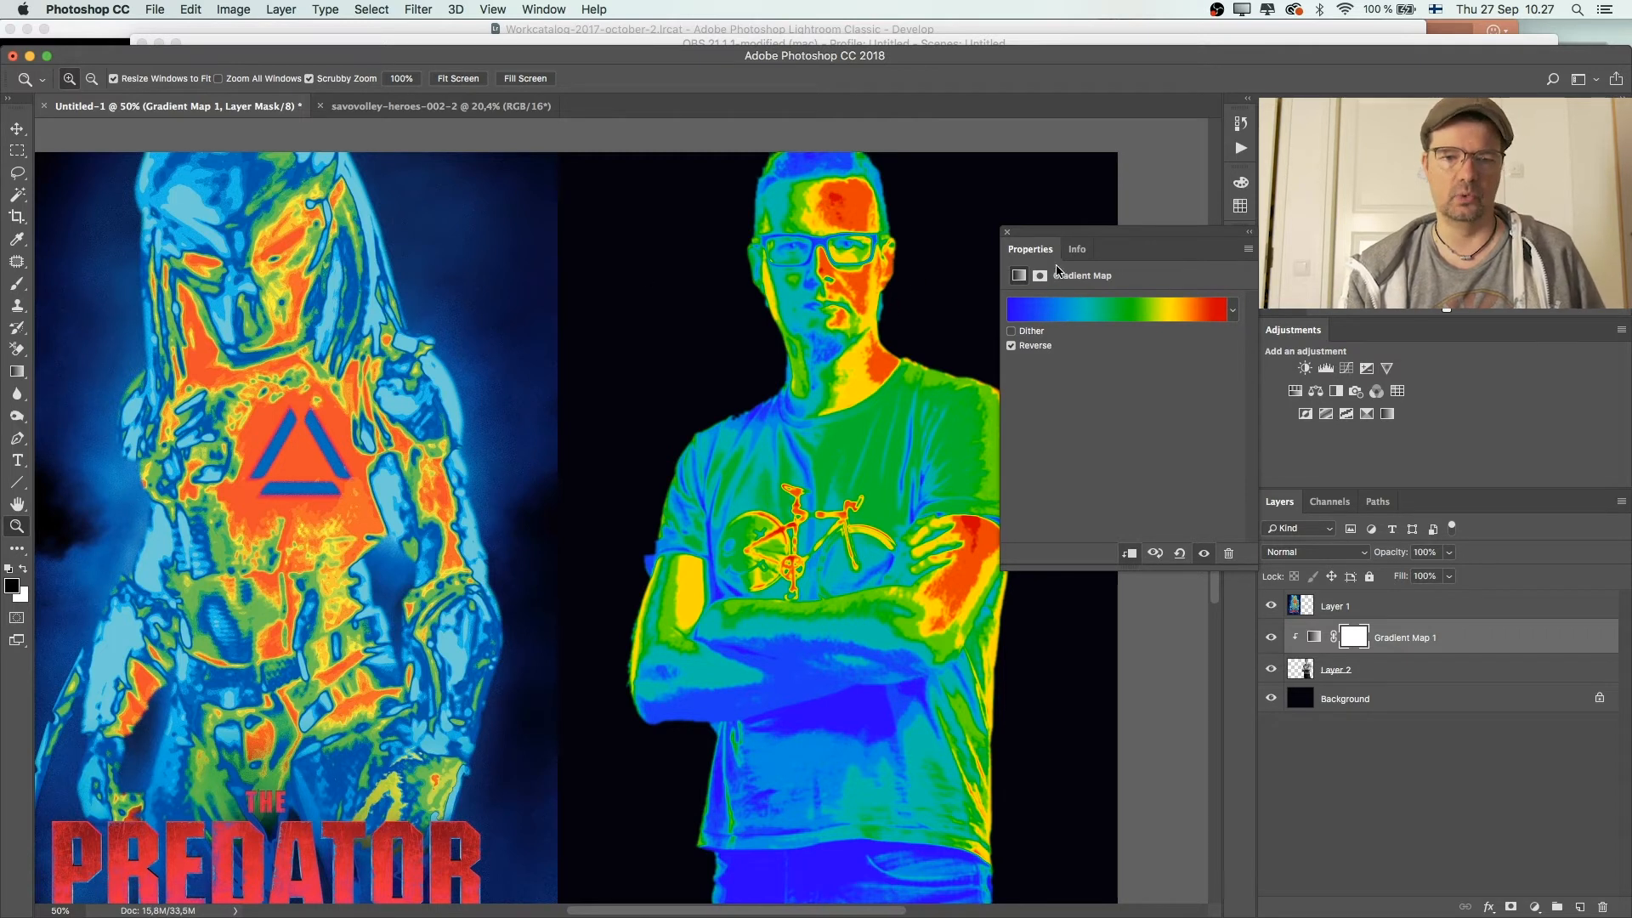
click(1007, 232)
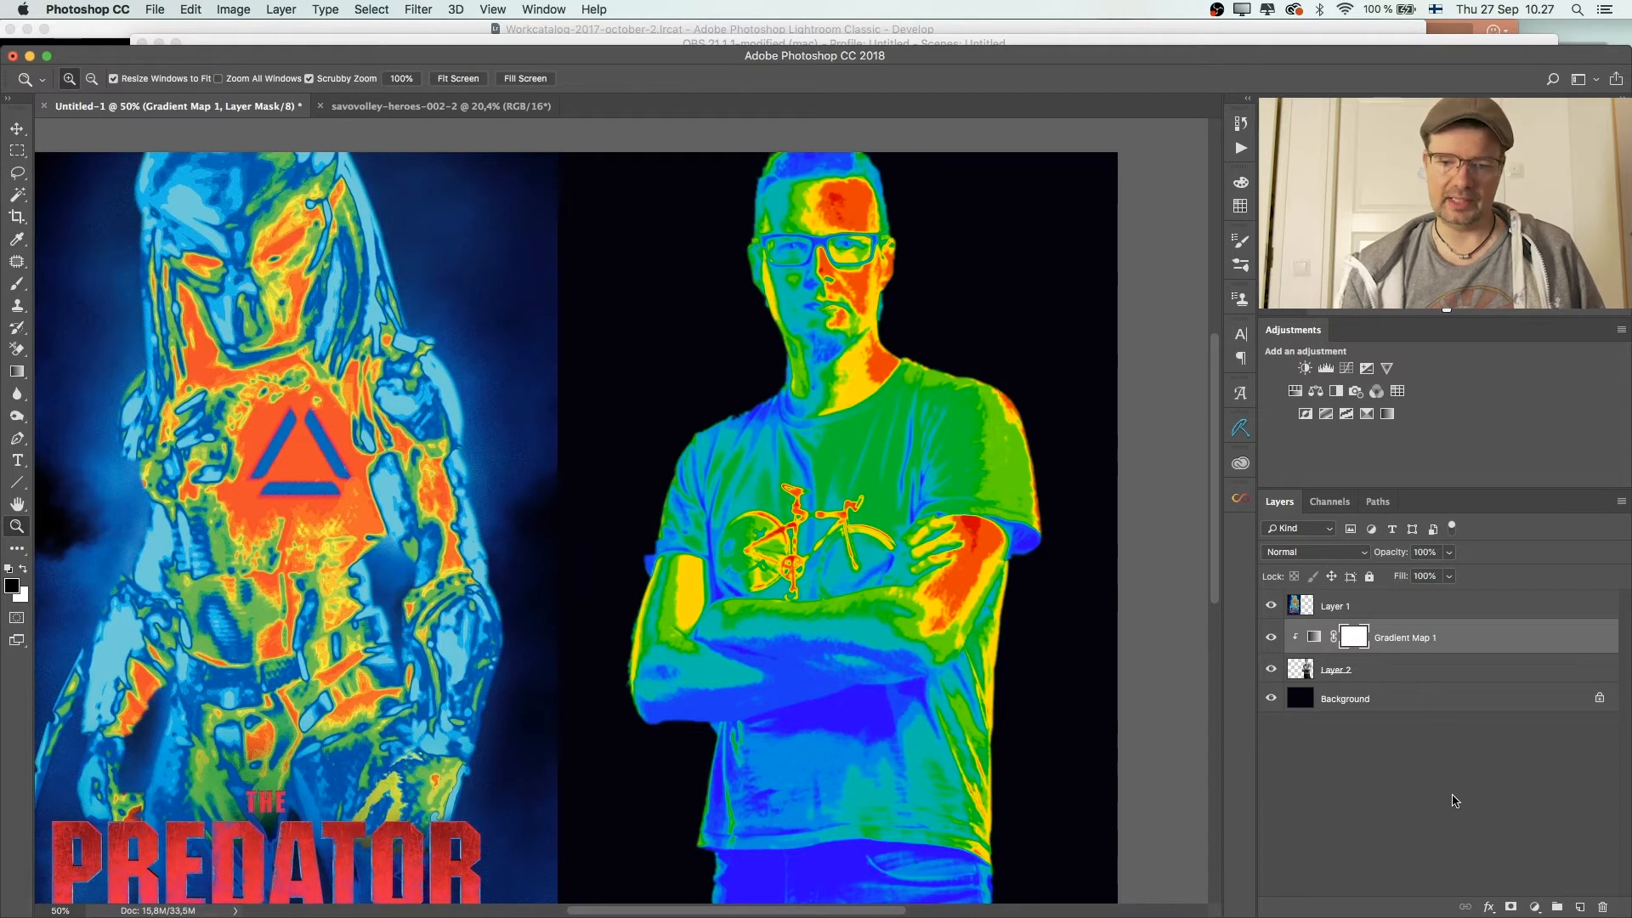
Step: Add a Hue/Saturation adjustment above the gradient map with hue -3 and saturation -18
click(1534, 907)
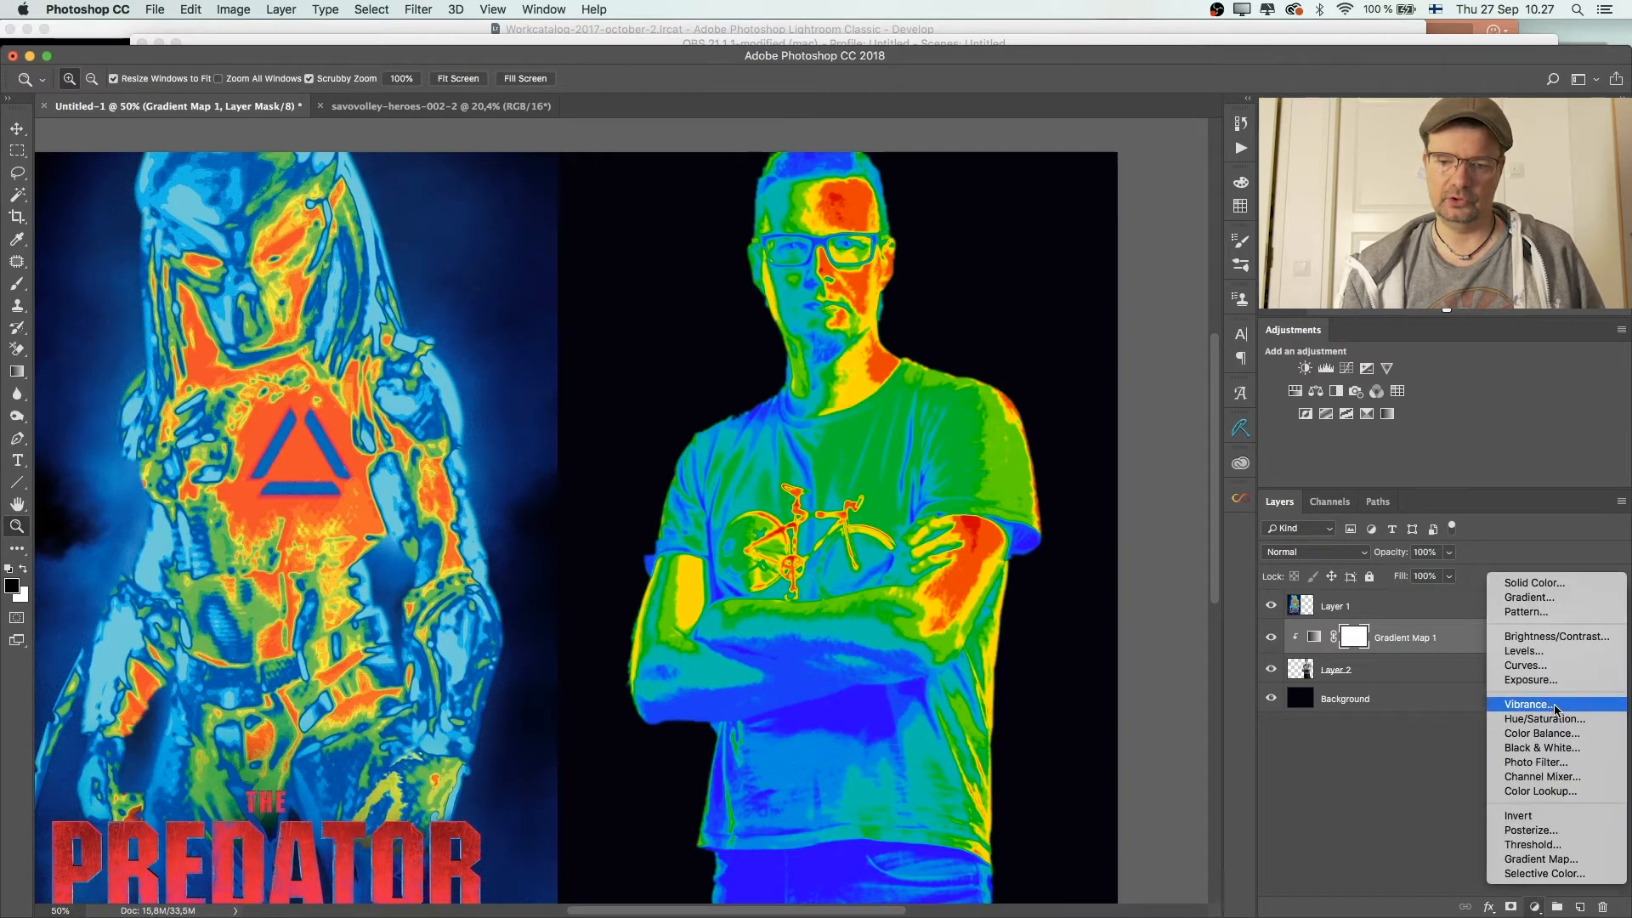
click(1558, 721)
drag(1125, 212, 1154, 183)
drag(1147, 316, 1148, 316)
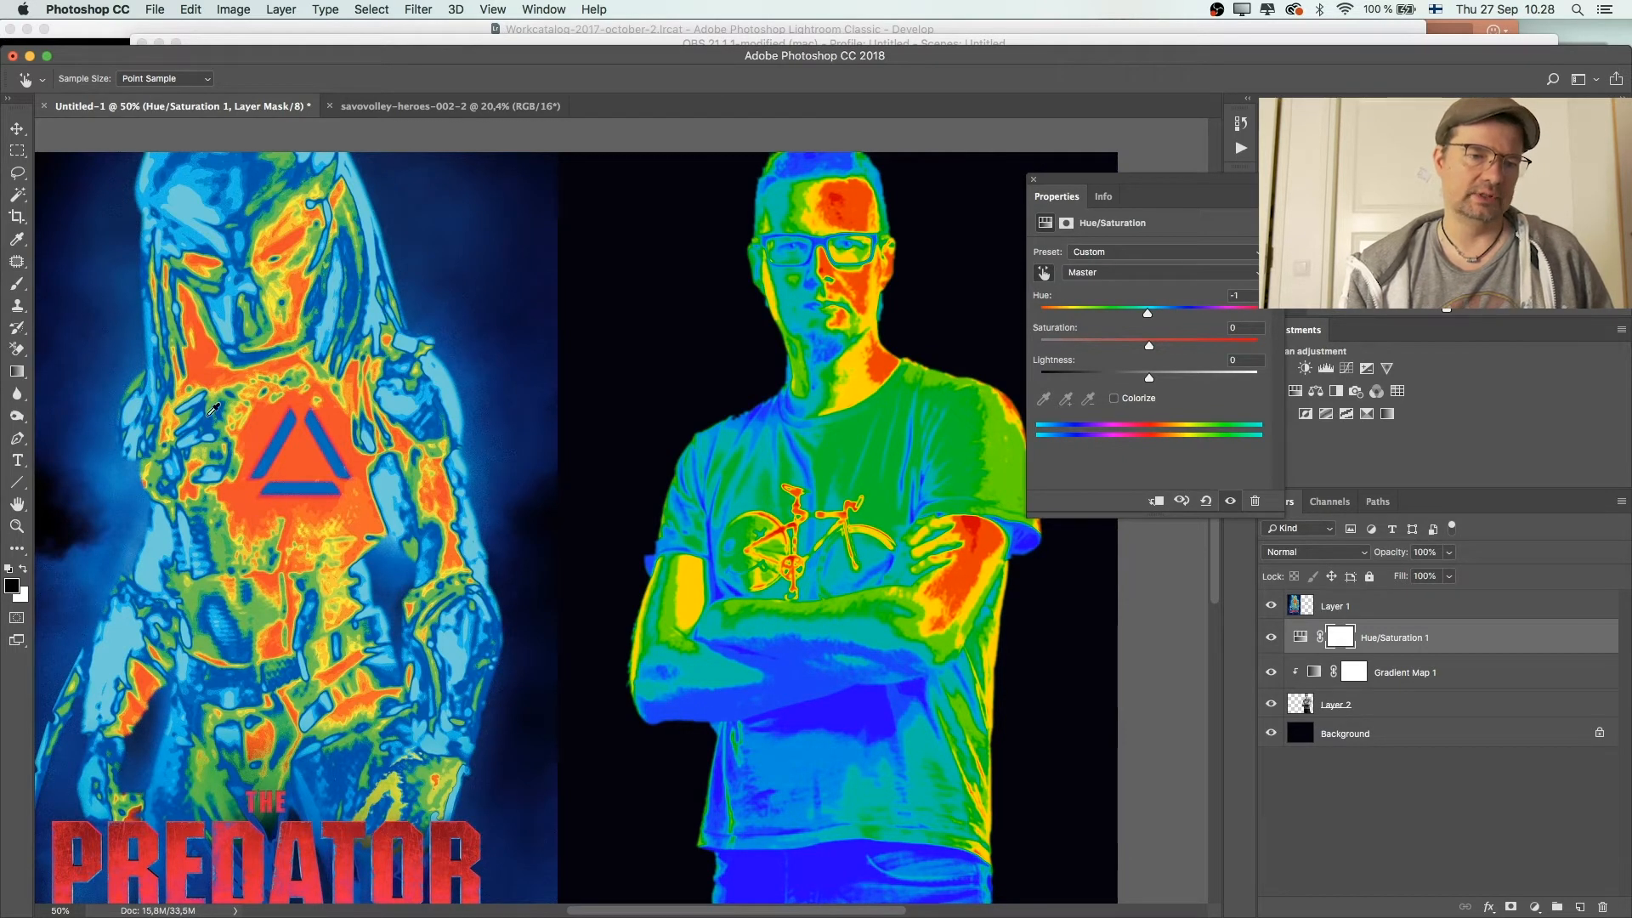
mouse_move(1149, 348)
mouse_down()
mouse_move(1120, 350)
mouse_move(1143, 317)
mouse_up()
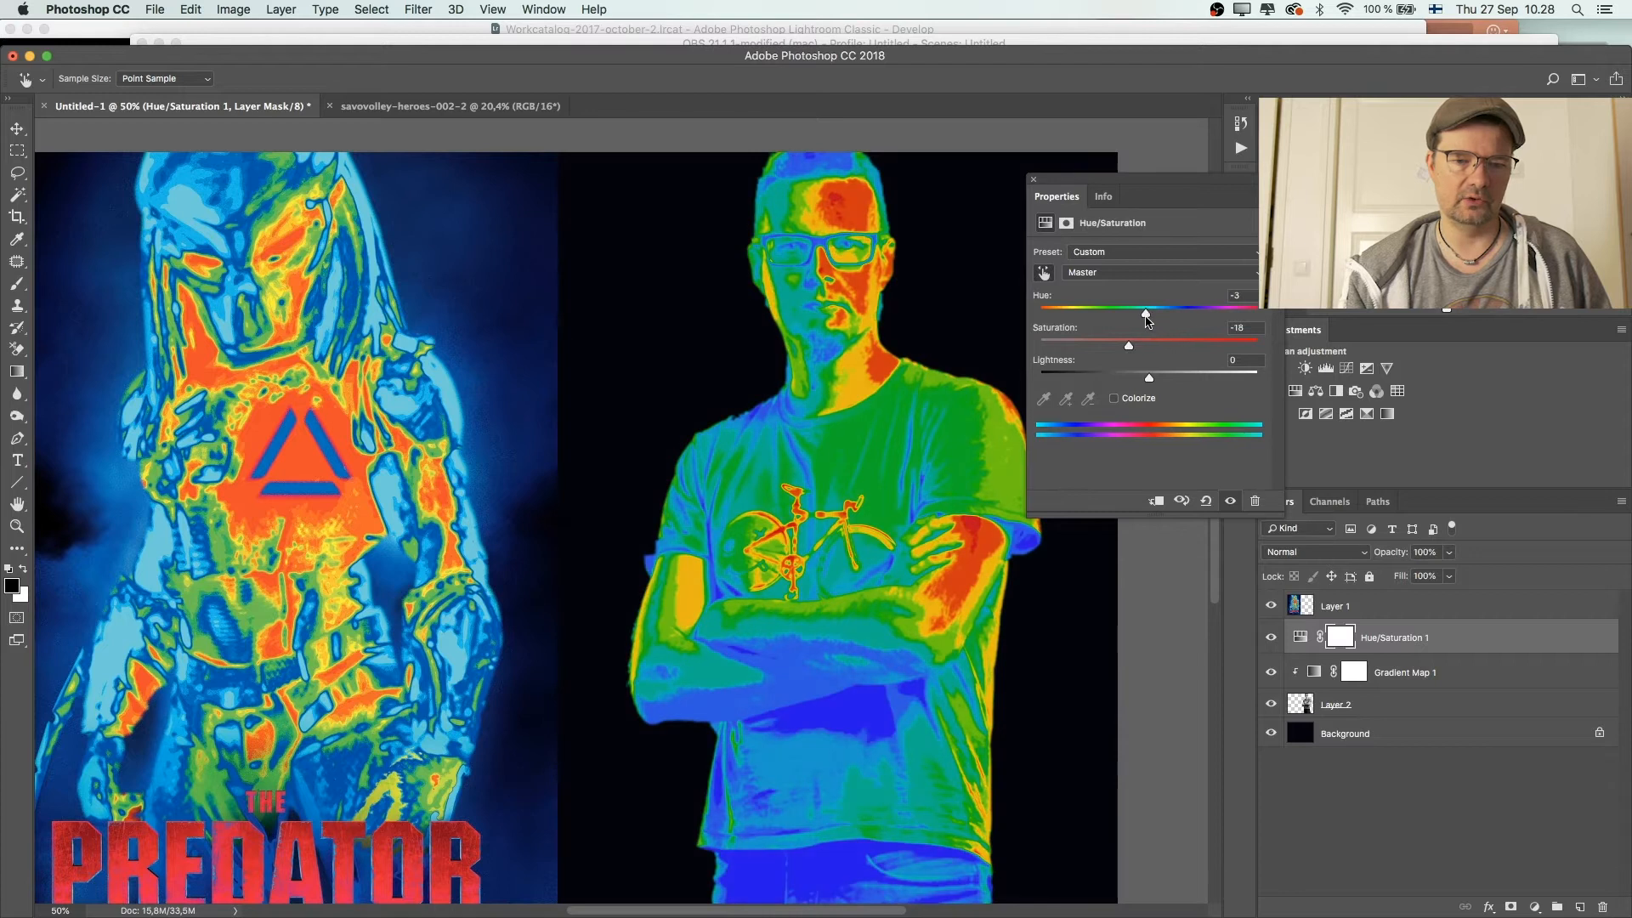
click(1034, 181)
key(z)
Step: Add a clipped layer directly above the man's layer, fill it with gray and set its blending mode to Overlay
click(1385, 716)
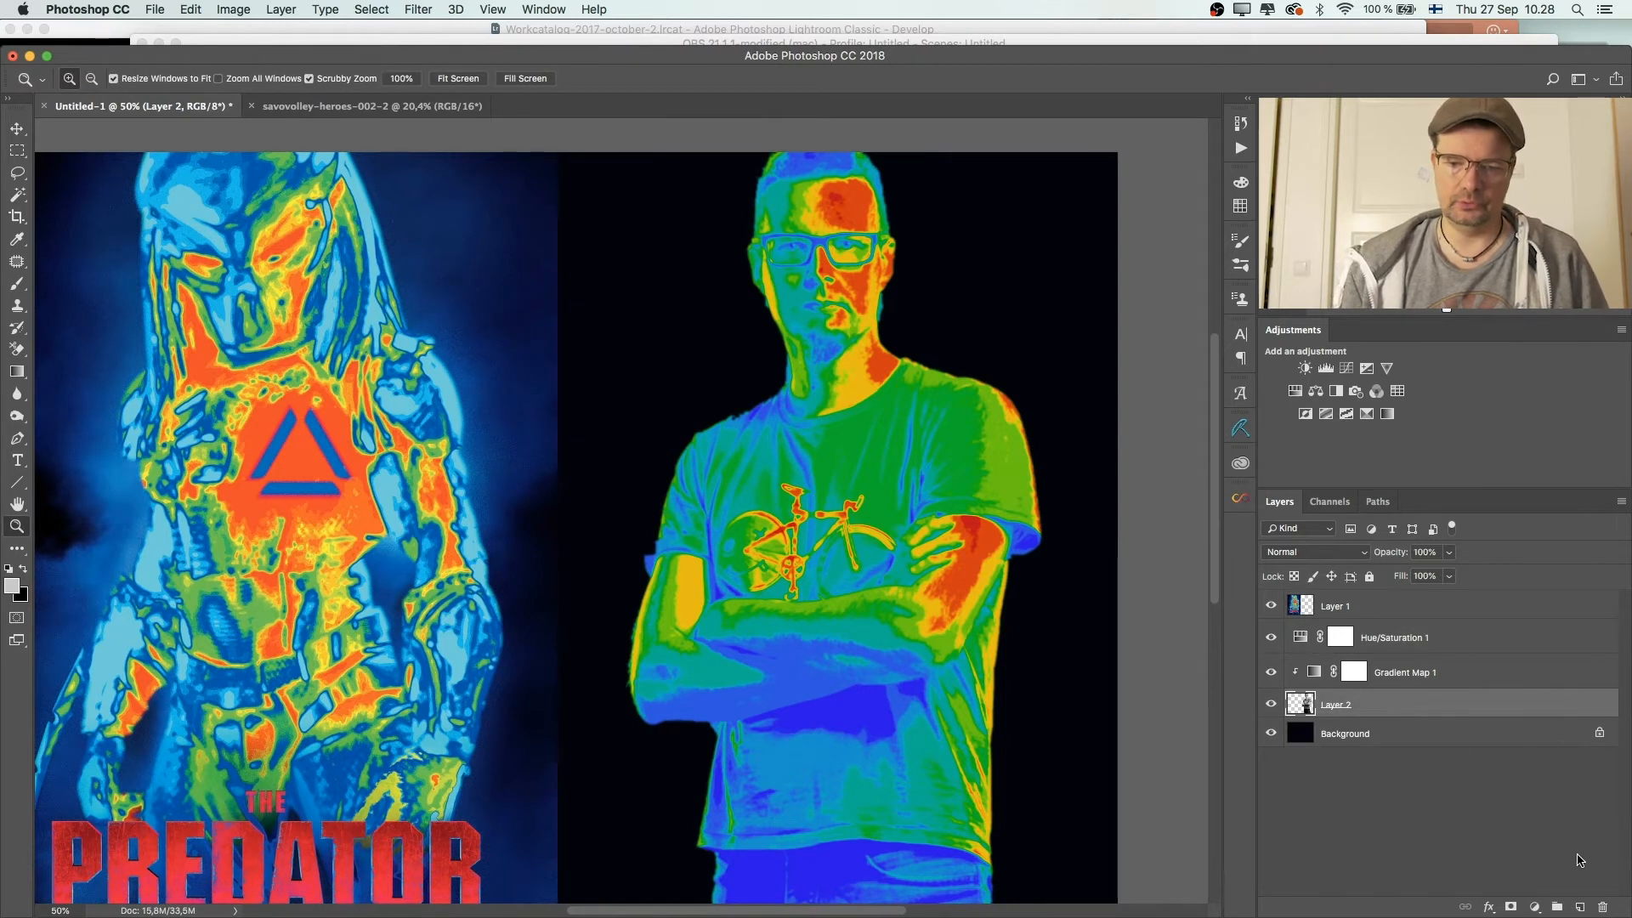
click(1581, 906)
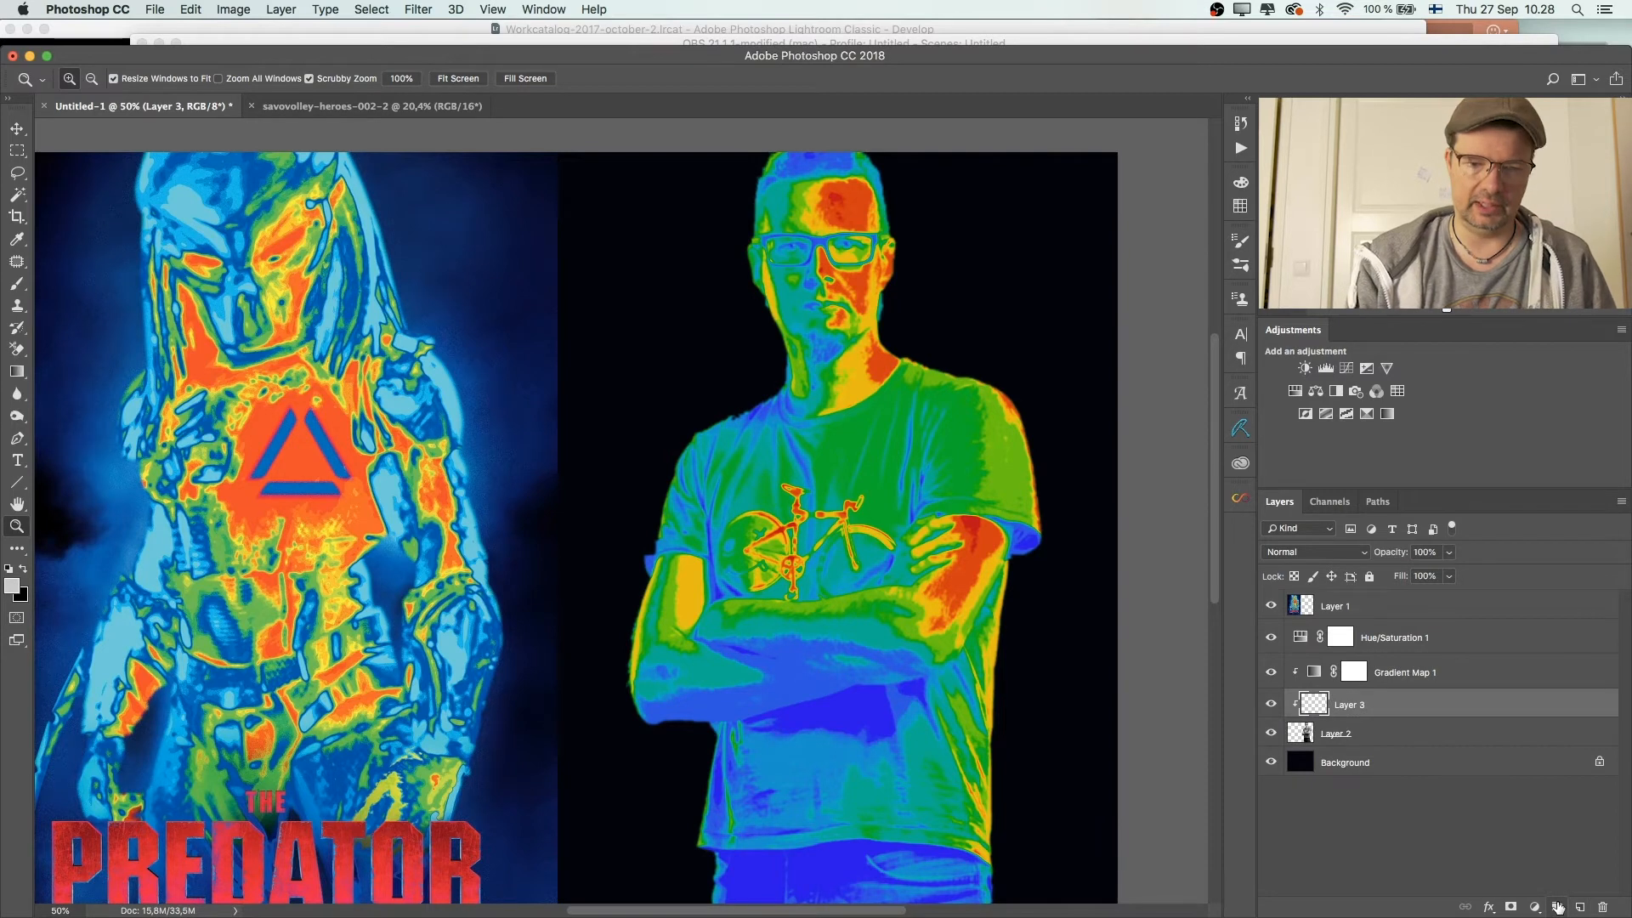
key(shift+BackSpace)
key(Return)
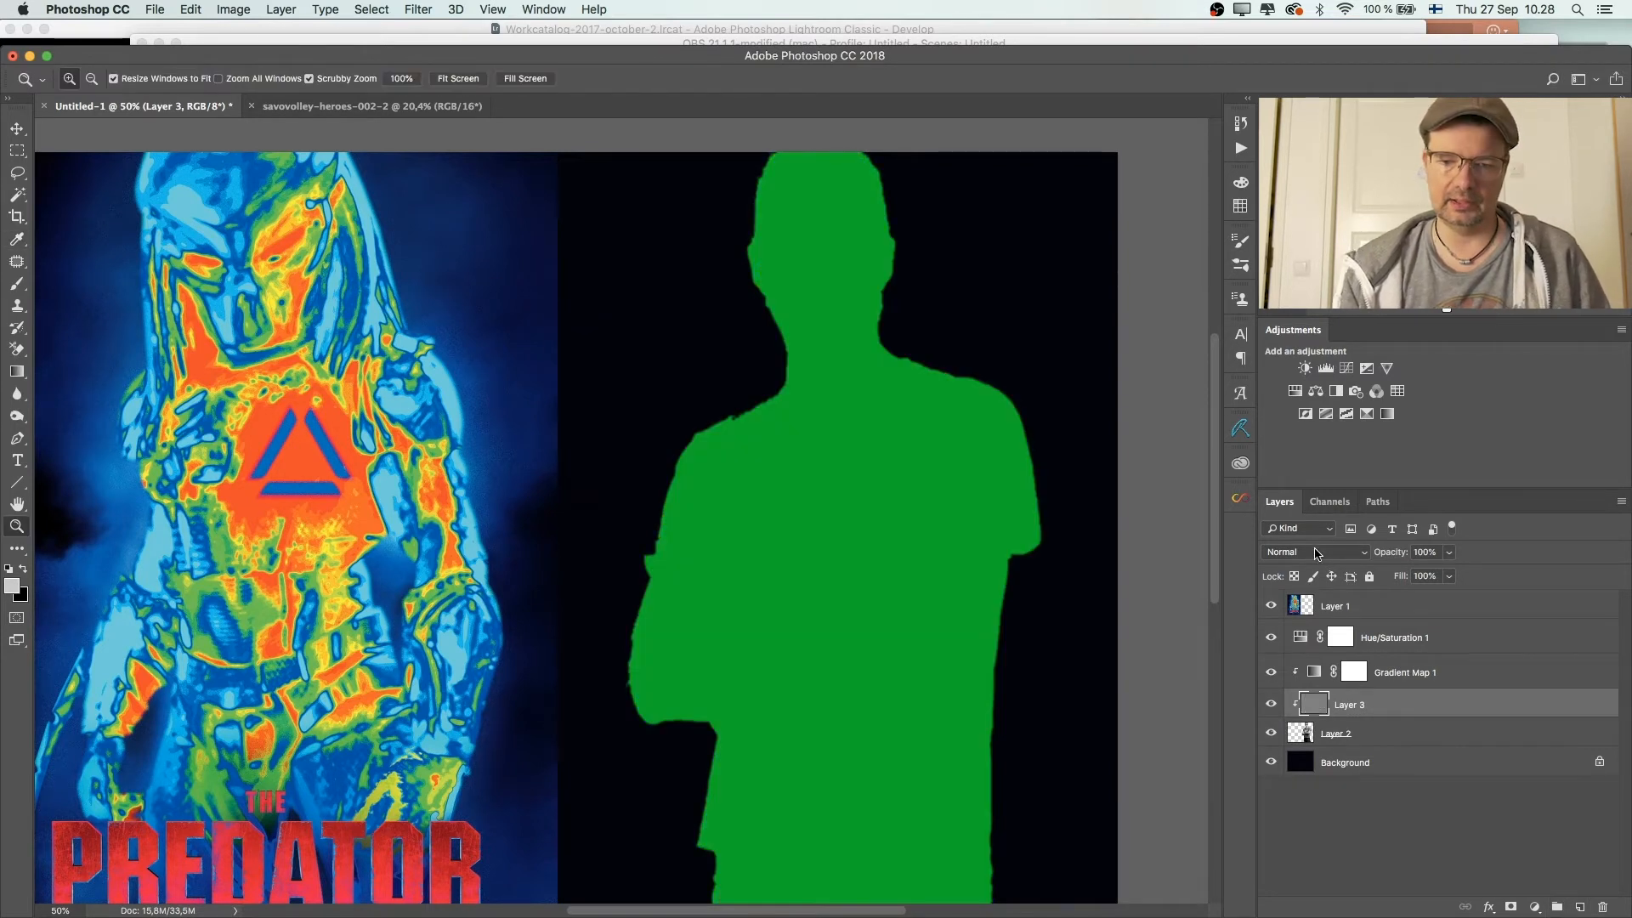
click(1316, 553)
click(1301, 736)
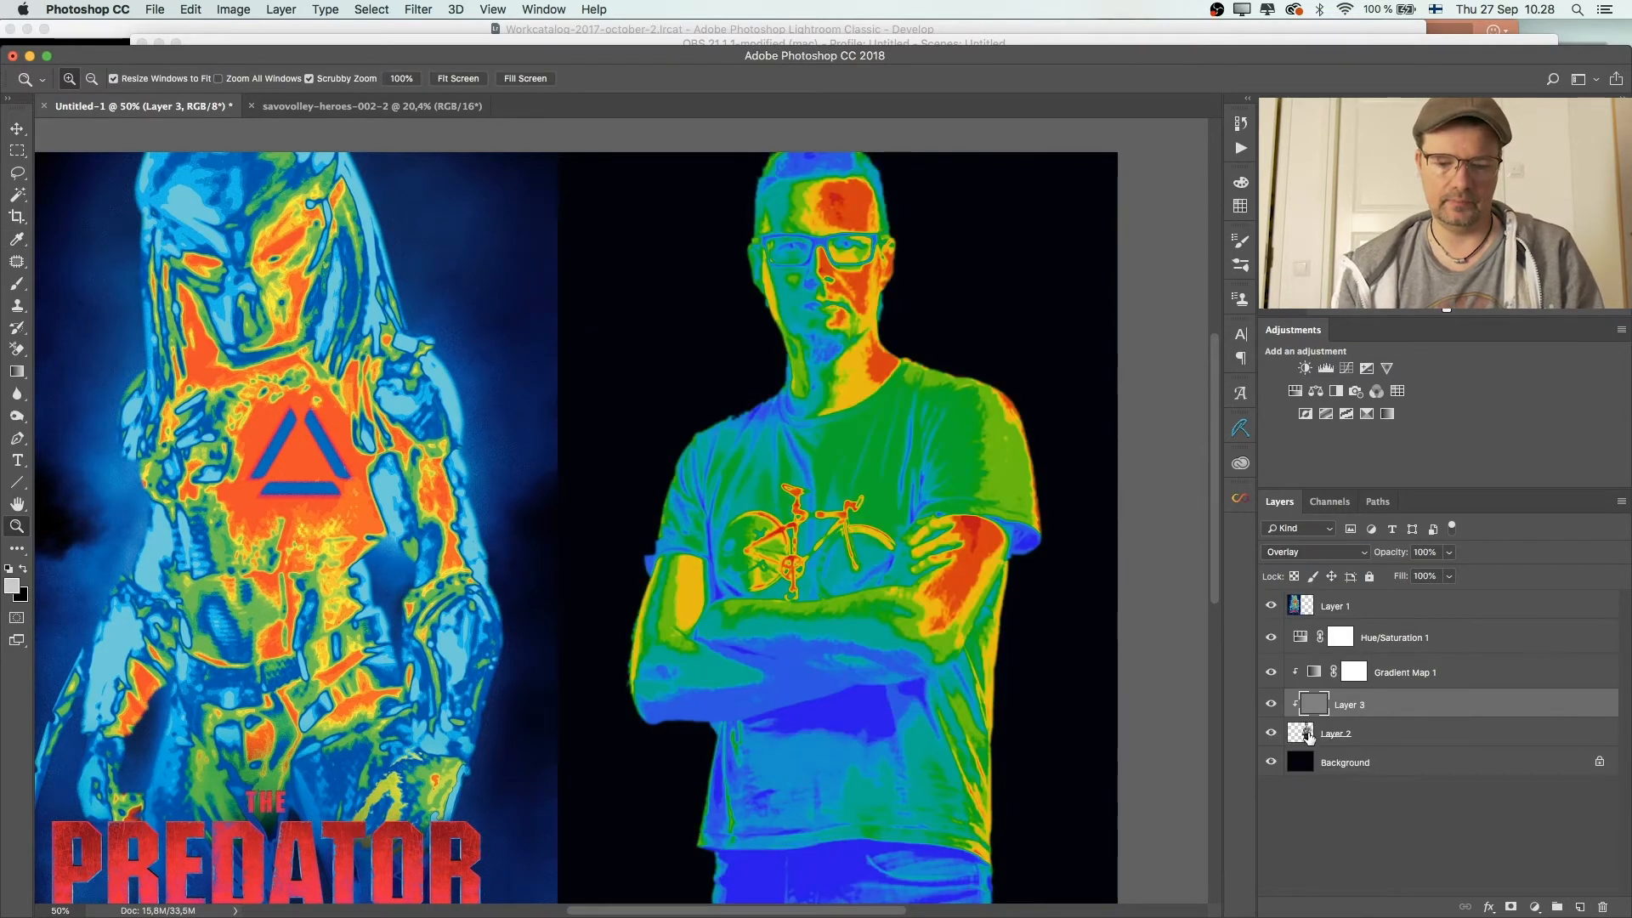
Step: Set up the Dodge tool with a 150-pixel brush and the Midtones range
key(o)
key(bracketleft)
key(bracketleft)
key(bracketleft)
key(bracketleft)
key(bracketleft)
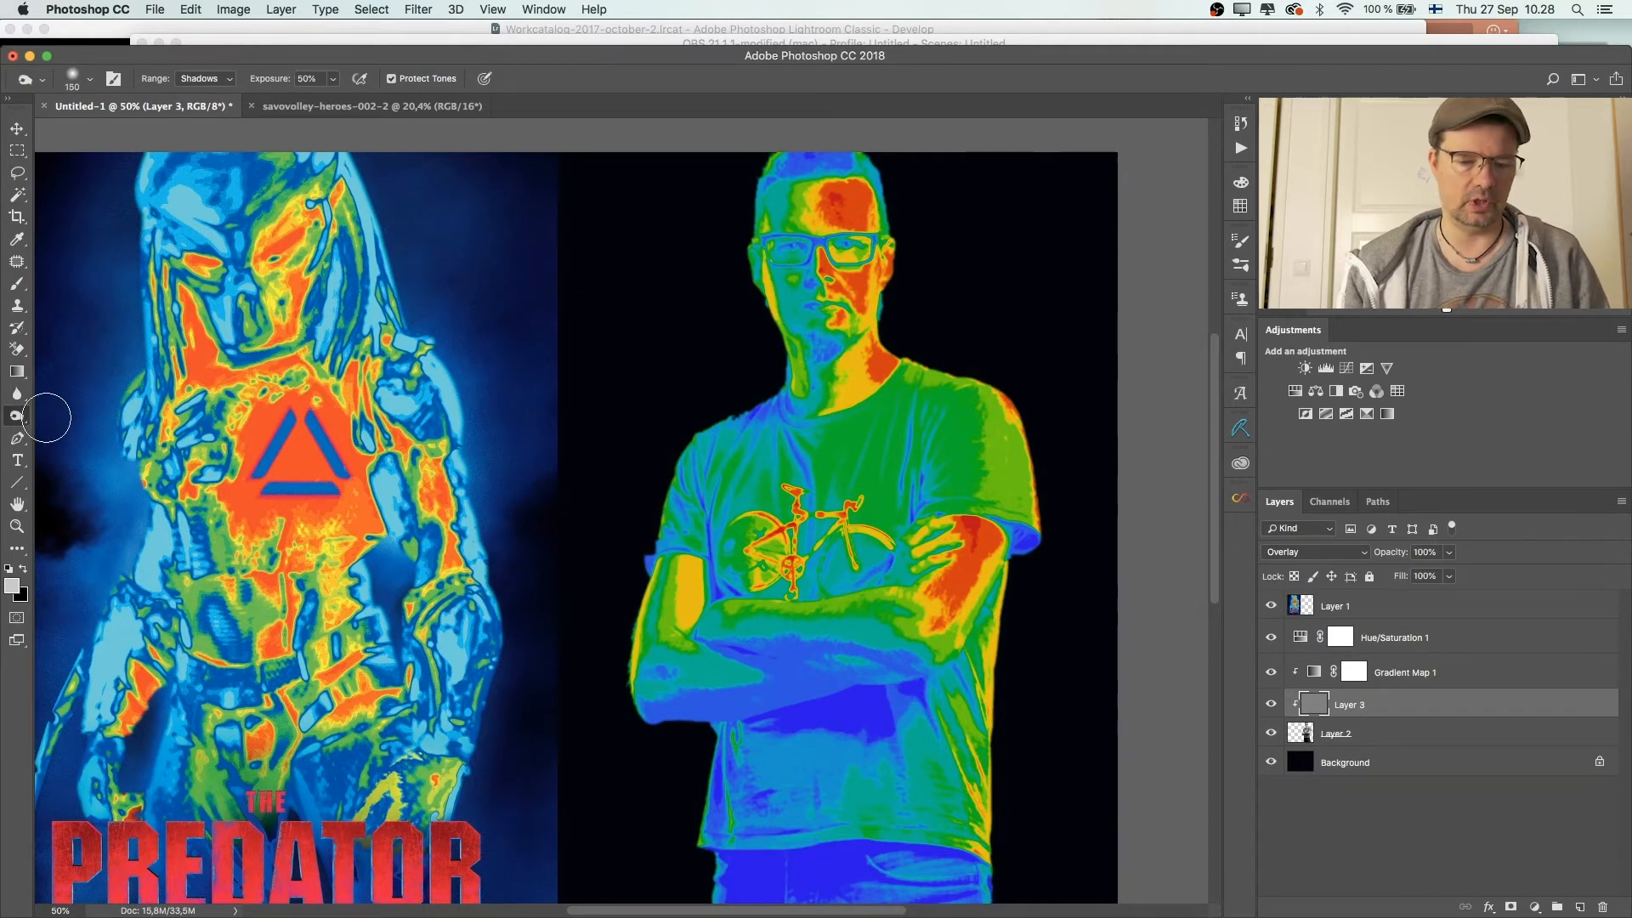
click(17, 416)
click(68, 413)
key(bracketleft)
key(bracketleft)
key(bracketleft)
key(bracketleft)
key(bracketleft)
key(bracketleft)
key(bracketleft)
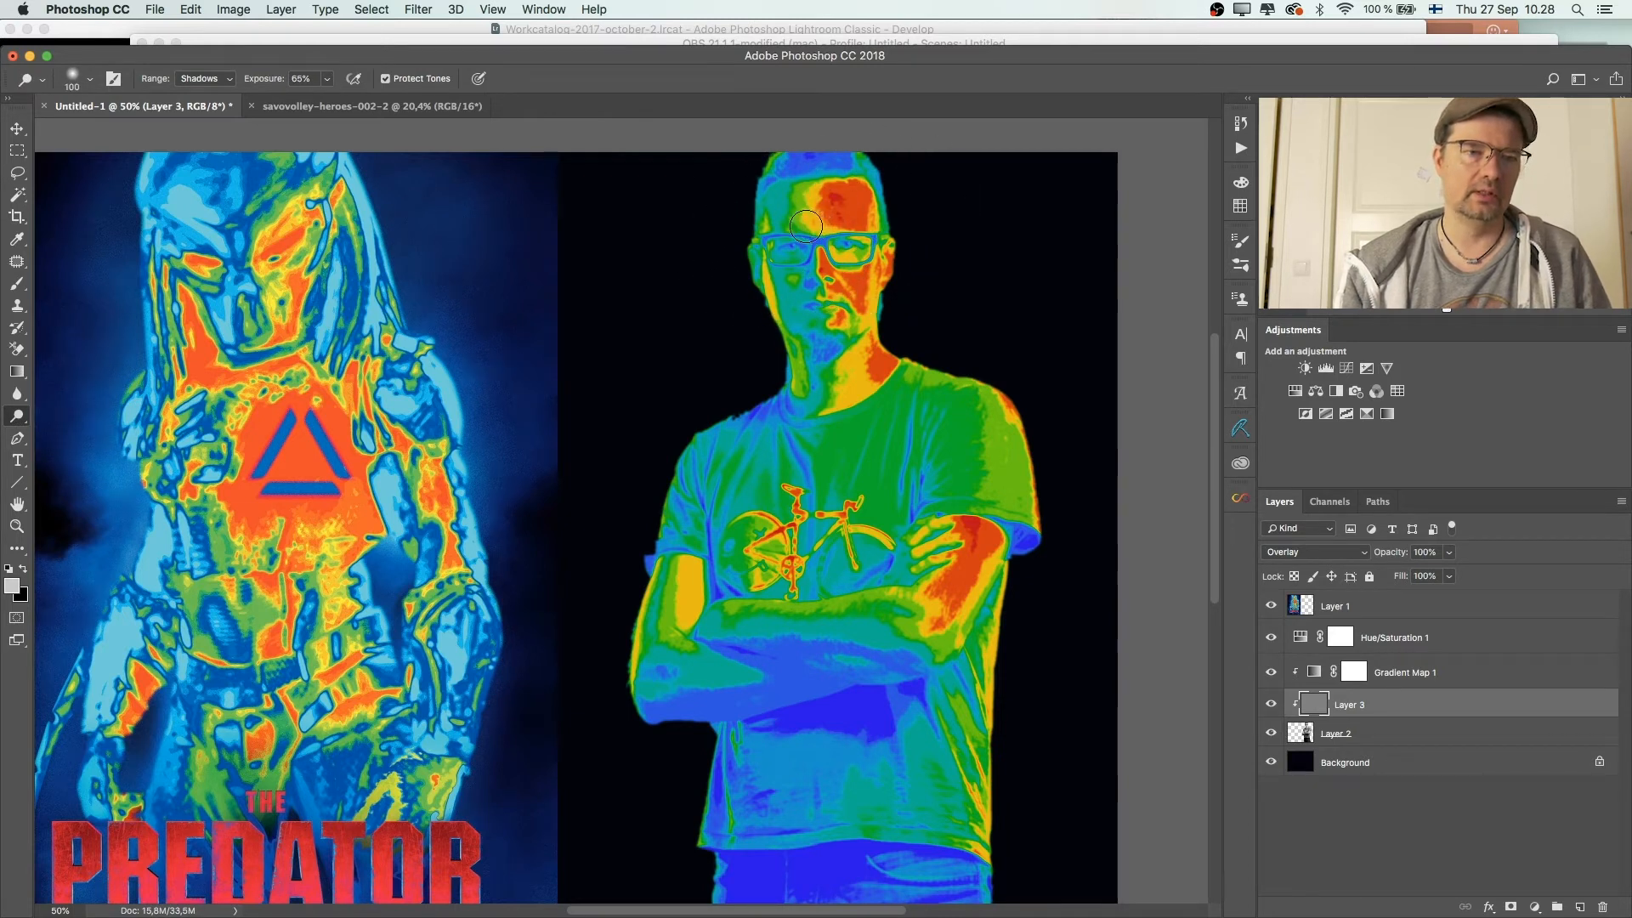
click(200, 79)
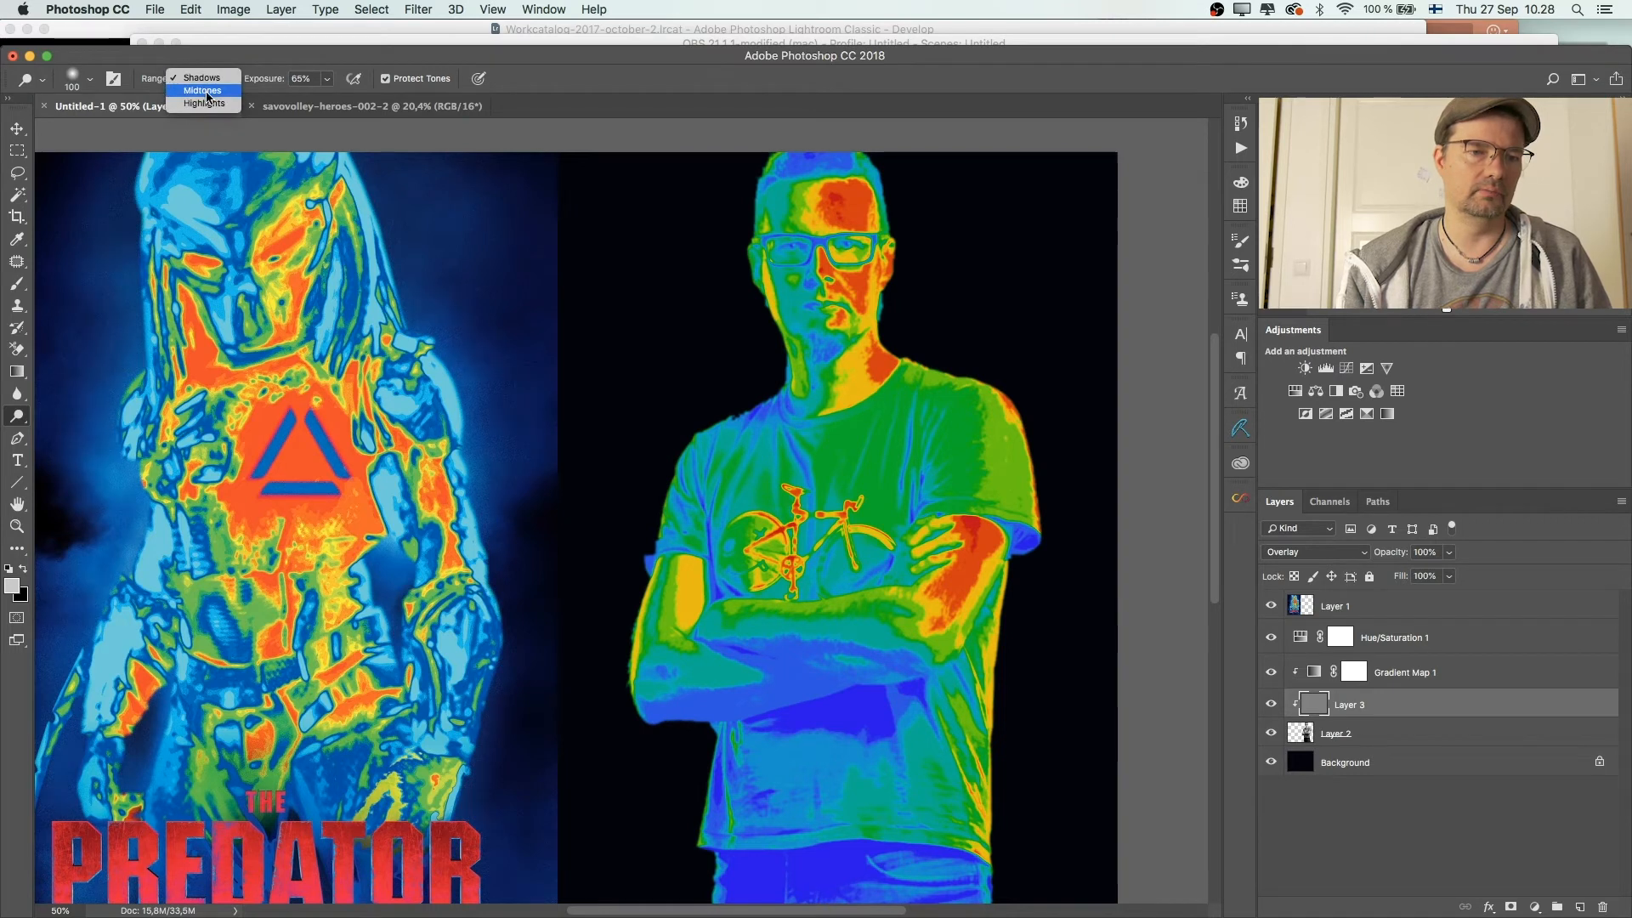
click(202, 90)
key(bracketright)
key(bracketright)
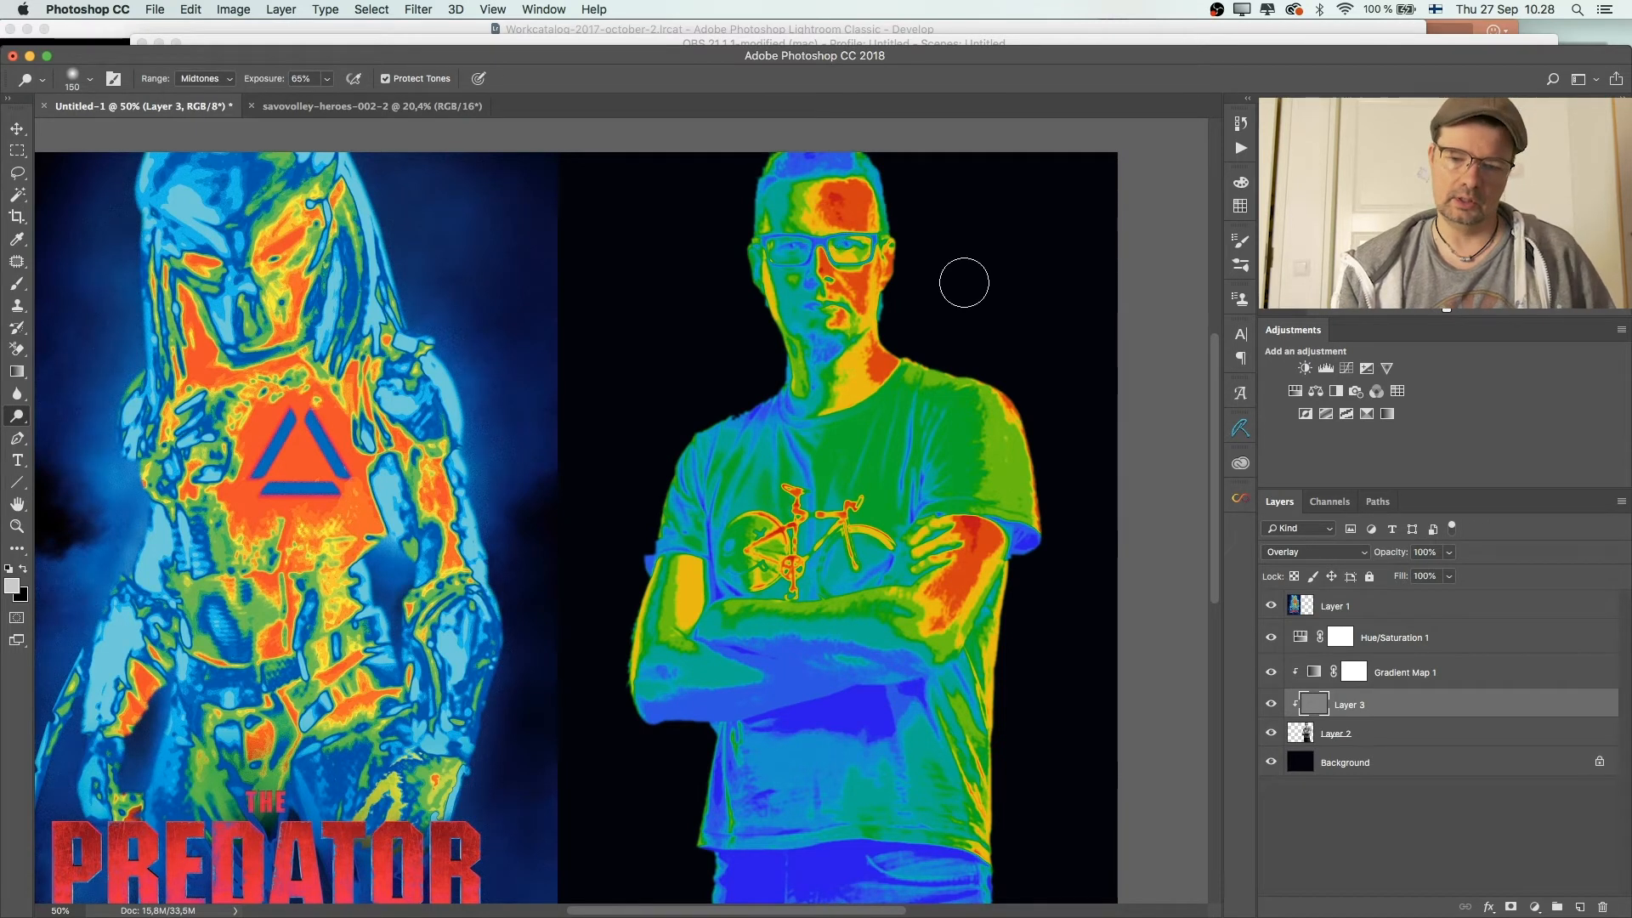
Step: Lower the dodging exposure to 12% and brighten the man's forehead, face and crossed forearms on the gray layer
mouse_move(852, 249)
mouse_down()
mouse_move(798, 228)
mouse_move(809, 203)
mouse_move(776, 214)
mouse_up()
drag(326, 78, 287, 103)
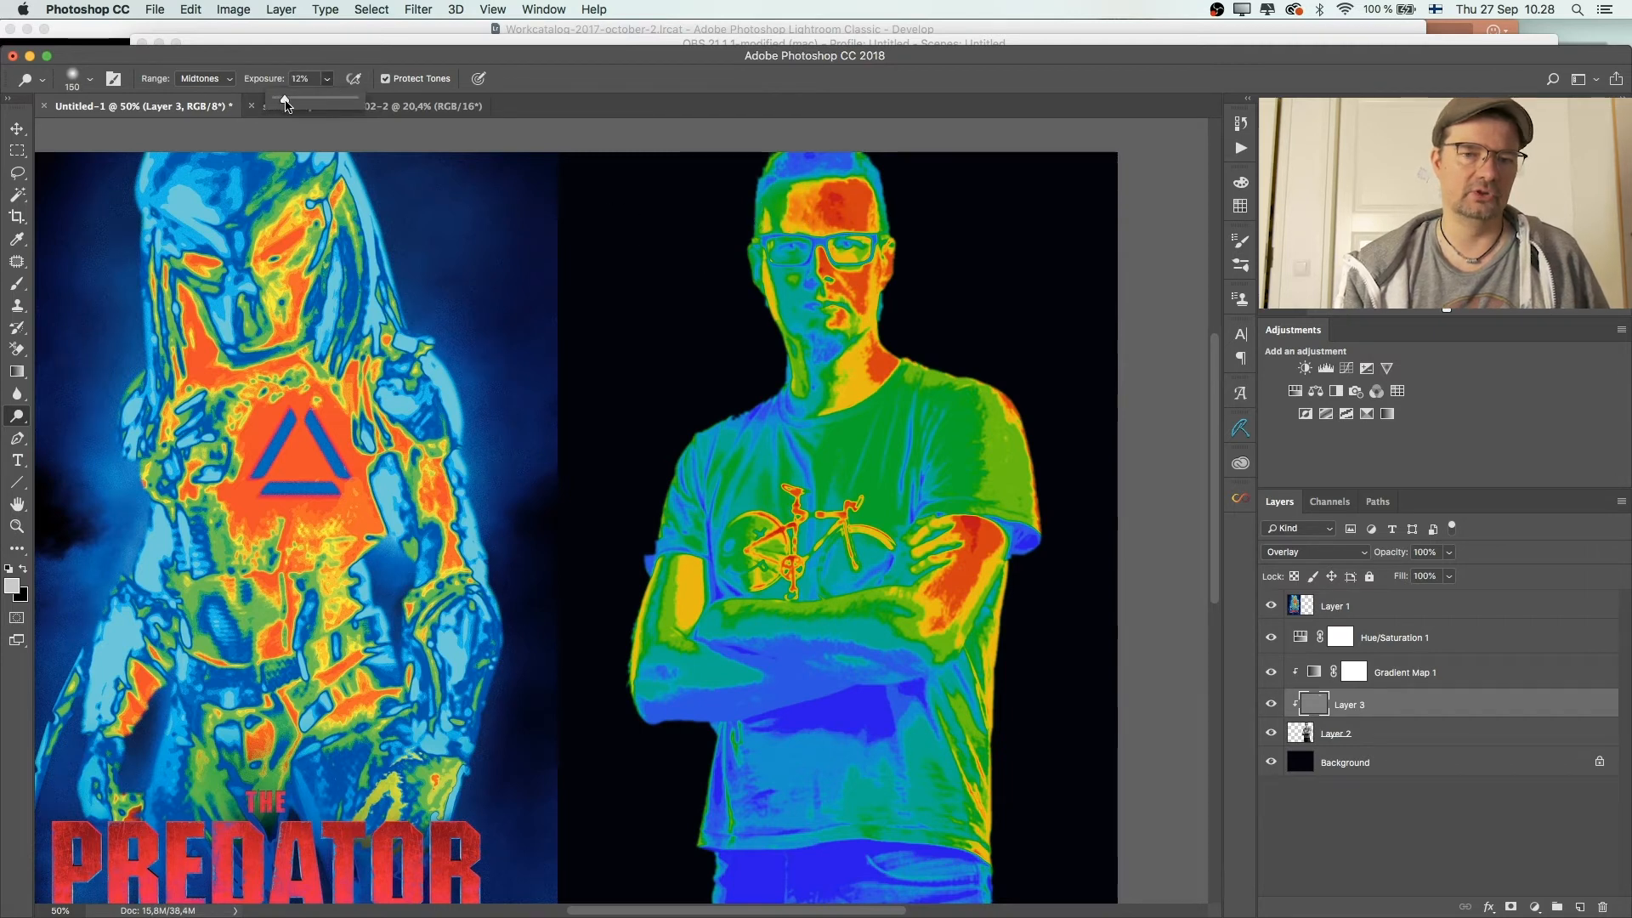
click(798, 213)
mouse_move(889, 644)
mouse_down()
mouse_move(884, 625)
mouse_move(790, 619)
mouse_move(901, 629)
mouse_move(814, 643)
mouse_up()
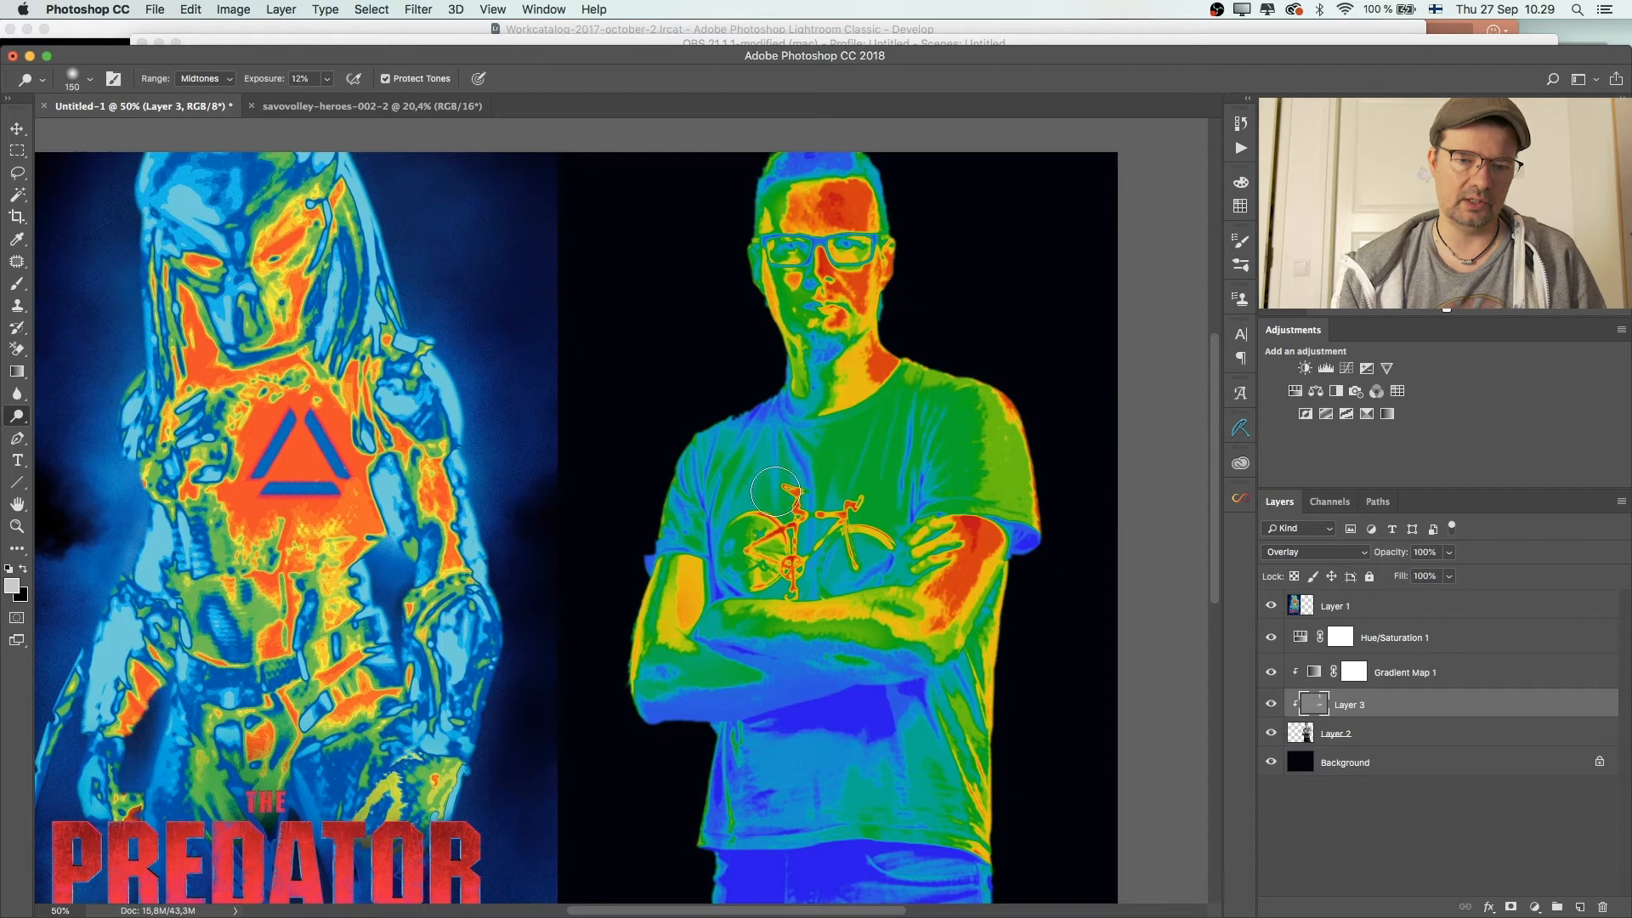
Step: Darken the shirt beside the bicycle print and on the green sleeve, and brighten the man's shaded cheek and neck
mouse_move(743, 484)
mouse_down()
mouse_move(768, 508)
mouse_move(752, 548)
mouse_move(770, 491)
mouse_up()
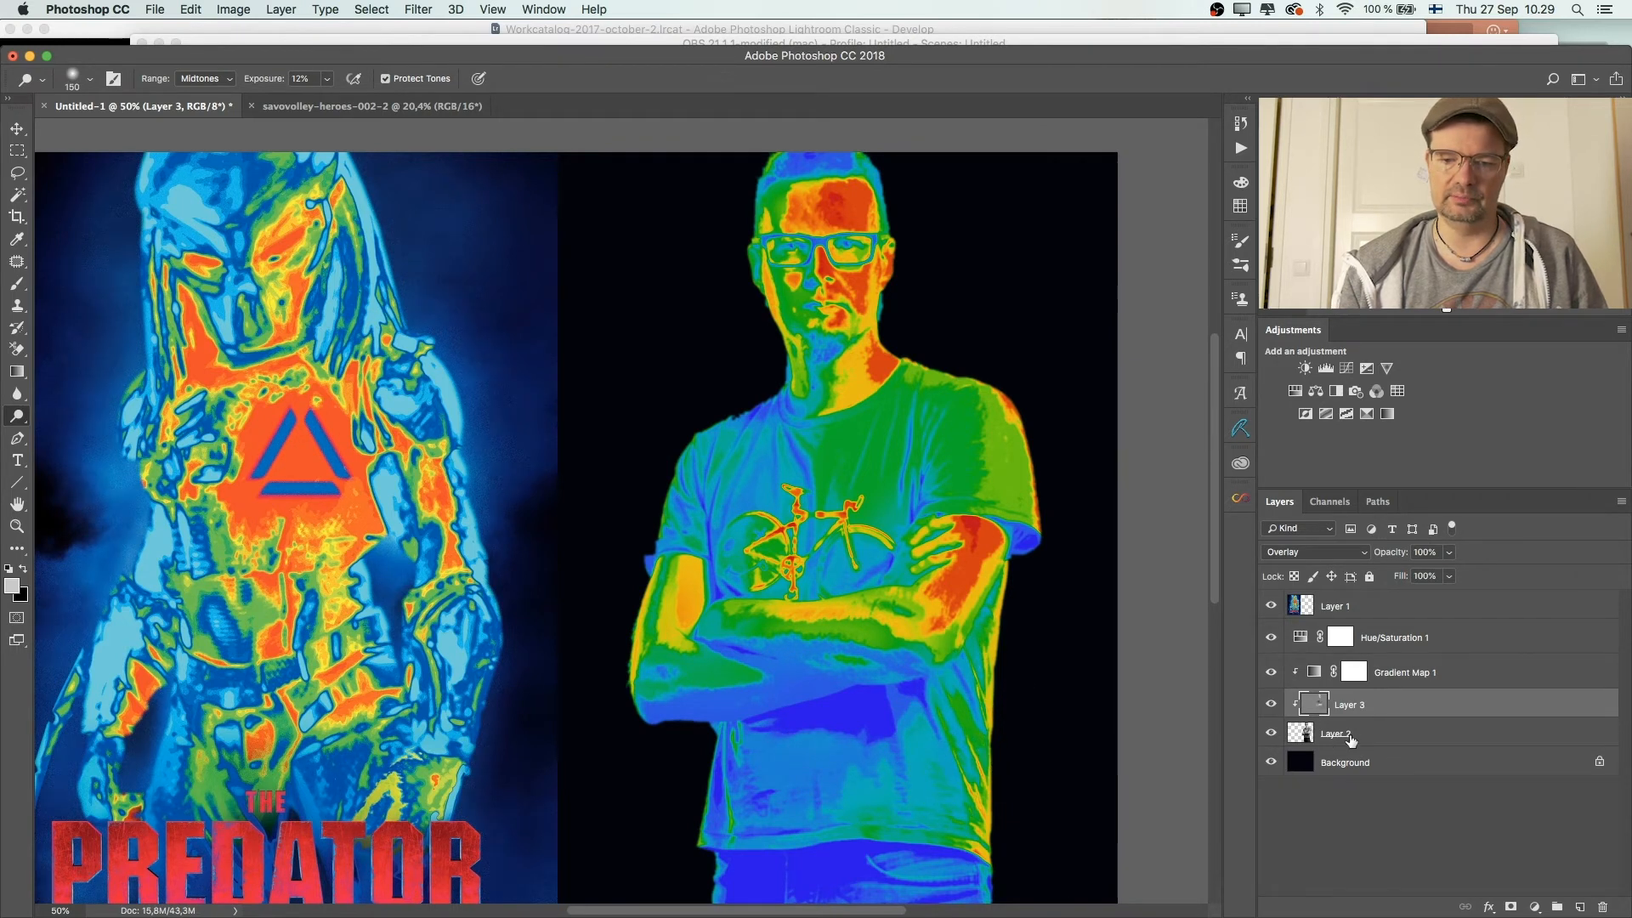
mouse_move(961, 435)
mouse_down()
mouse_move(1007, 465)
mouse_move(994, 456)
mouse_up()
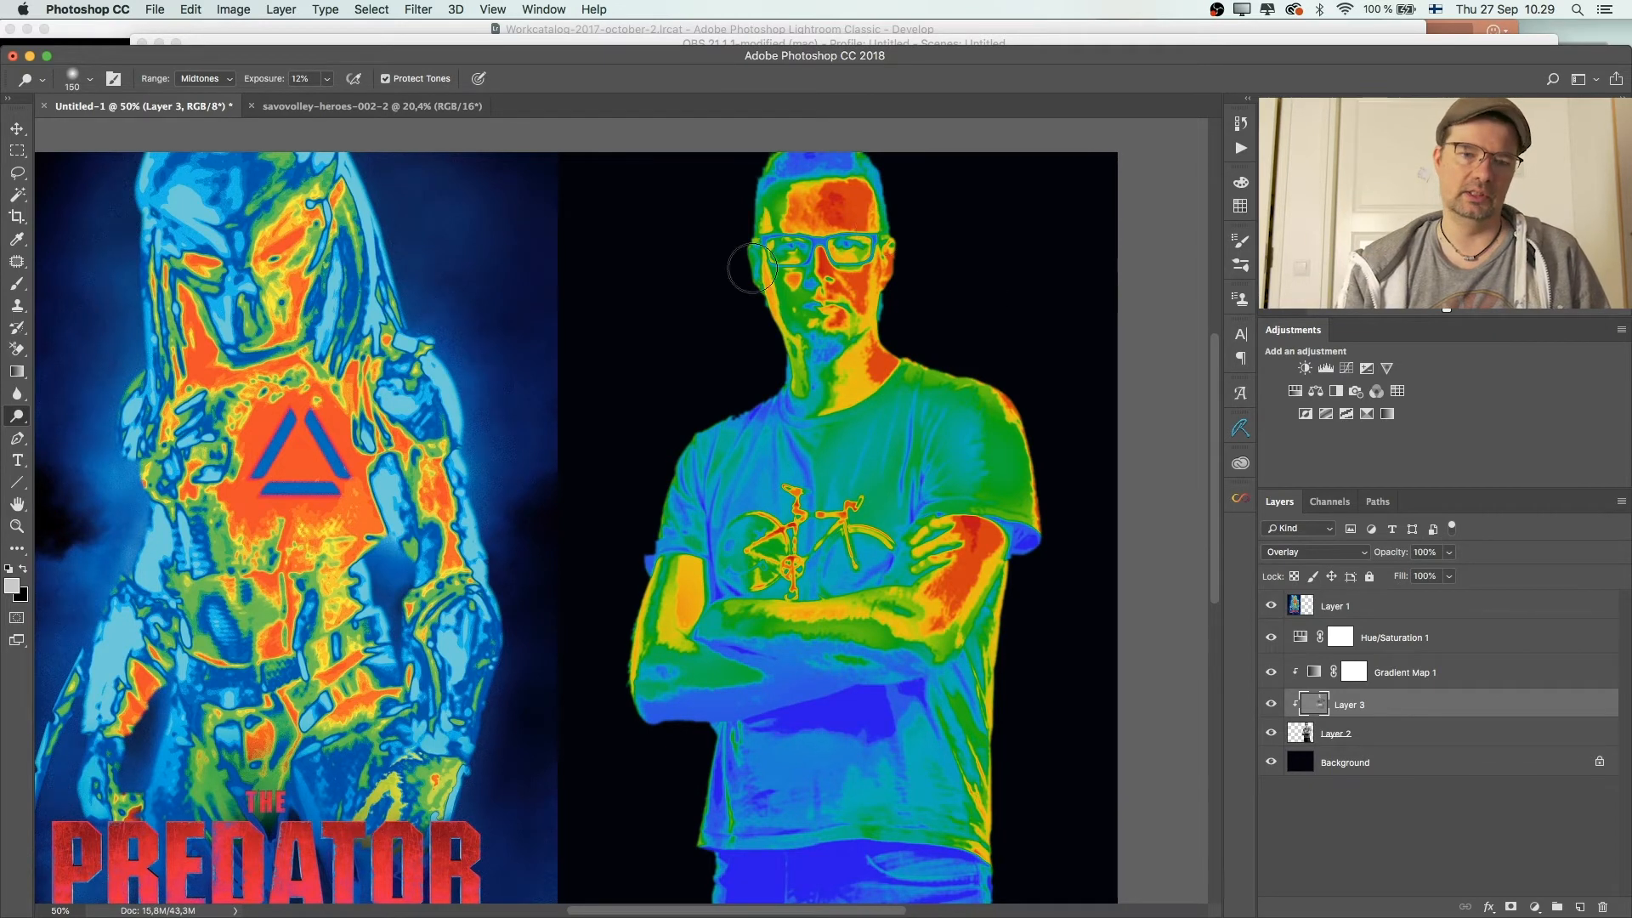
mouse_move(791, 278)
mouse_down()
mouse_move(807, 319)
mouse_move(780, 204)
mouse_move(801, 295)
mouse_move(863, 299)
mouse_move(806, 219)
mouse_move(808, 318)
mouse_move(829, 361)
mouse_up()
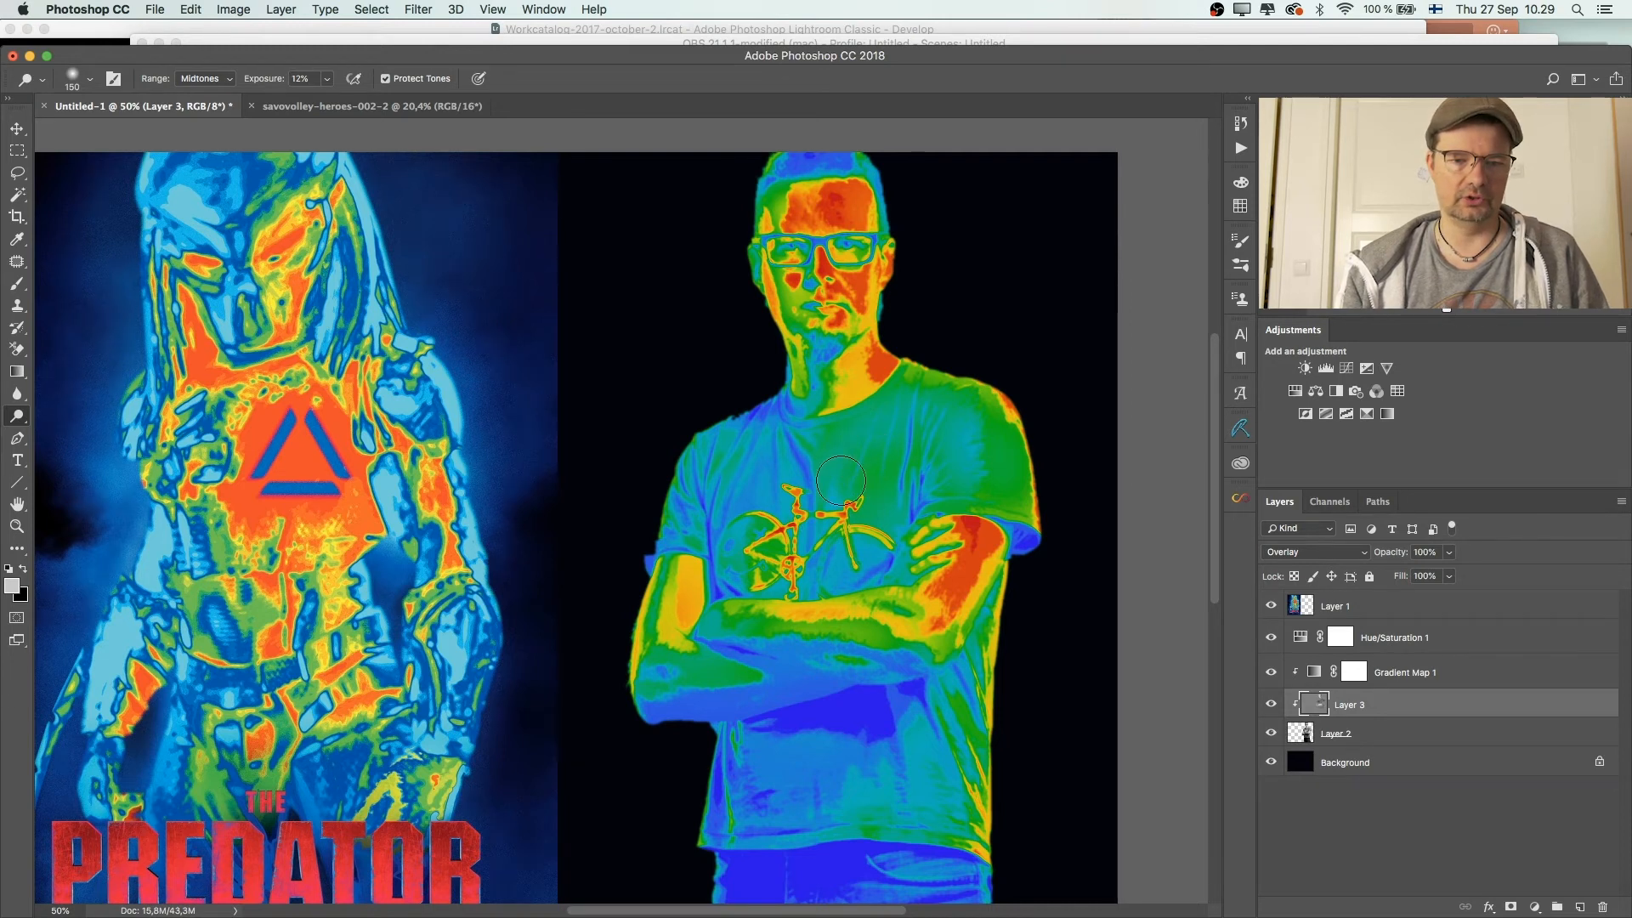
Step: Dodge the middle of the chest and the bicycle print until they turn yellow, orange and red
mouse_move(872, 454)
mouse_down()
mouse_move(864, 529)
mouse_move(885, 504)
mouse_move(856, 558)
mouse_move(872, 542)
mouse_move(816, 511)
mouse_move(778, 568)
mouse_move(852, 472)
mouse_move(902, 445)
mouse_up()
mouse_move(872, 577)
mouse_down()
mouse_move(892, 548)
mouse_move(871, 591)
mouse_move(877, 564)
mouse_up()
mouse_move(888, 455)
mouse_down()
mouse_move(877, 419)
mouse_move(841, 425)
mouse_move(927, 398)
mouse_up()
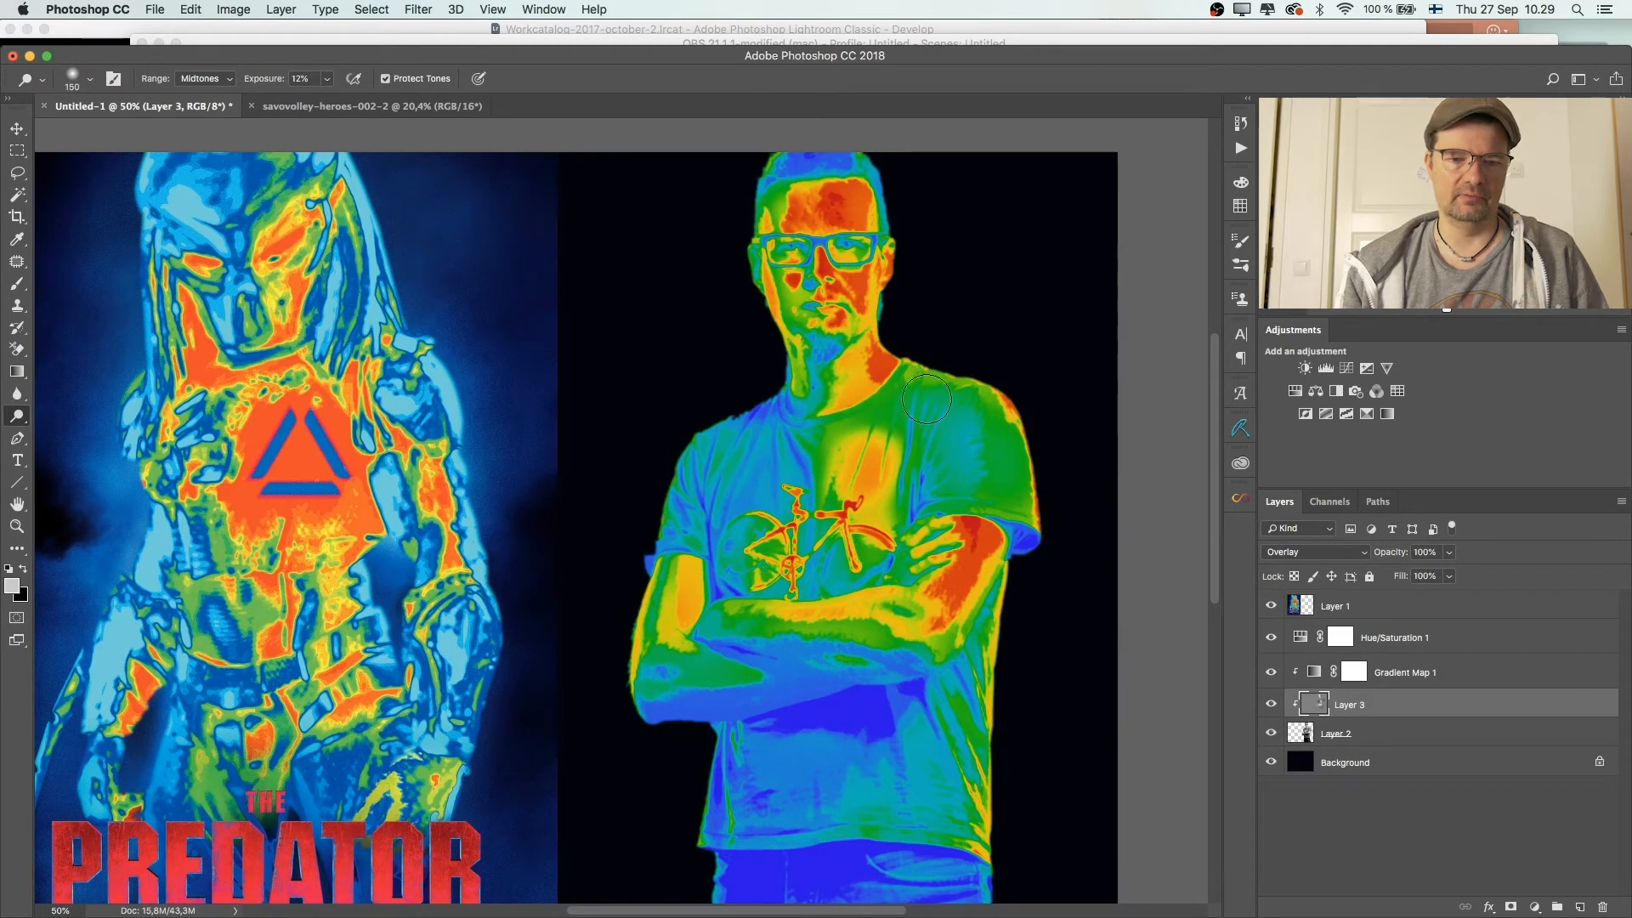
drag(902, 519, 943, 473)
mouse_move(853, 559)
mouse_down()
mouse_move(832, 457)
mouse_move(760, 487)
mouse_move(803, 466)
mouse_move(827, 477)
mouse_move(797, 560)
mouse_move(823, 533)
mouse_move(788, 576)
mouse_move(841, 568)
mouse_move(790, 578)
mouse_move(830, 521)
mouse_move(792, 556)
mouse_move(859, 535)
mouse_move(820, 592)
mouse_move(898, 538)
mouse_move(917, 500)
mouse_move(898, 411)
mouse_move(798, 430)
mouse_up()
mouse_move(827, 497)
mouse_down()
mouse_move(789, 567)
mouse_move(867, 608)
mouse_move(901, 569)
mouse_move(928, 450)
mouse_move(911, 438)
mouse_move(893, 469)
mouse_move(744, 522)
mouse_move(783, 461)
mouse_move(800, 496)
mouse_move(874, 459)
mouse_up()
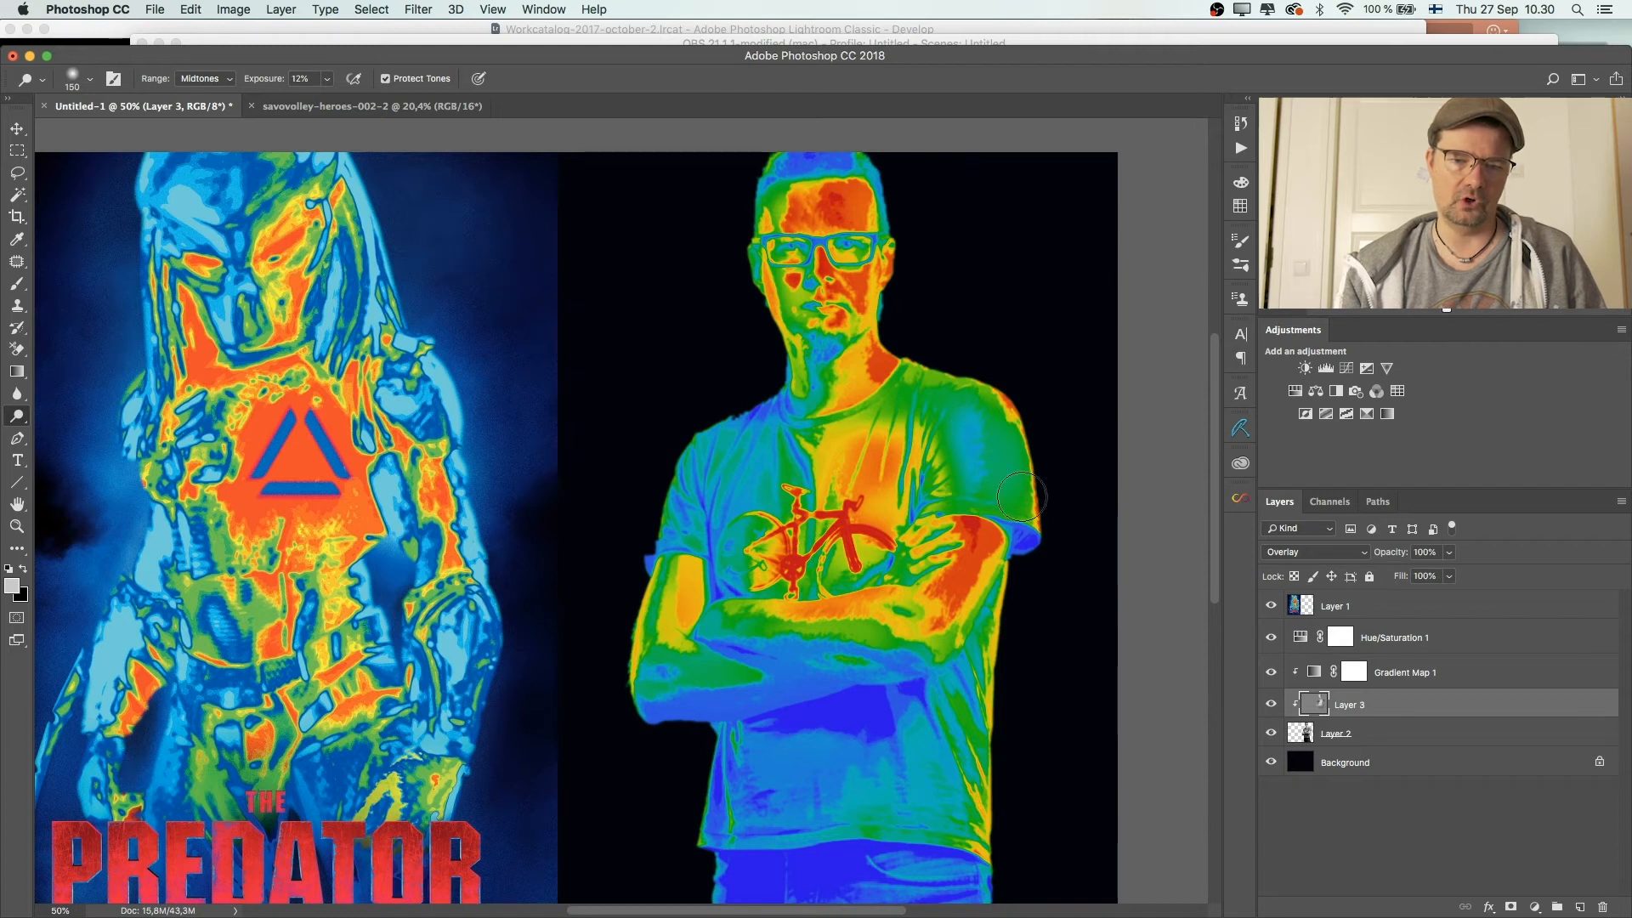
Step: Darken the green sleeve and the lower part of the shirt toward blue-green
mouse_move(1011, 478)
mouse_down()
mouse_move(909, 387)
mouse_move(976, 392)
mouse_move(891, 367)
mouse_move(962, 388)
mouse_move(1030, 470)
mouse_move(1007, 439)
mouse_move(1003, 495)
mouse_move(1003, 422)
mouse_up()
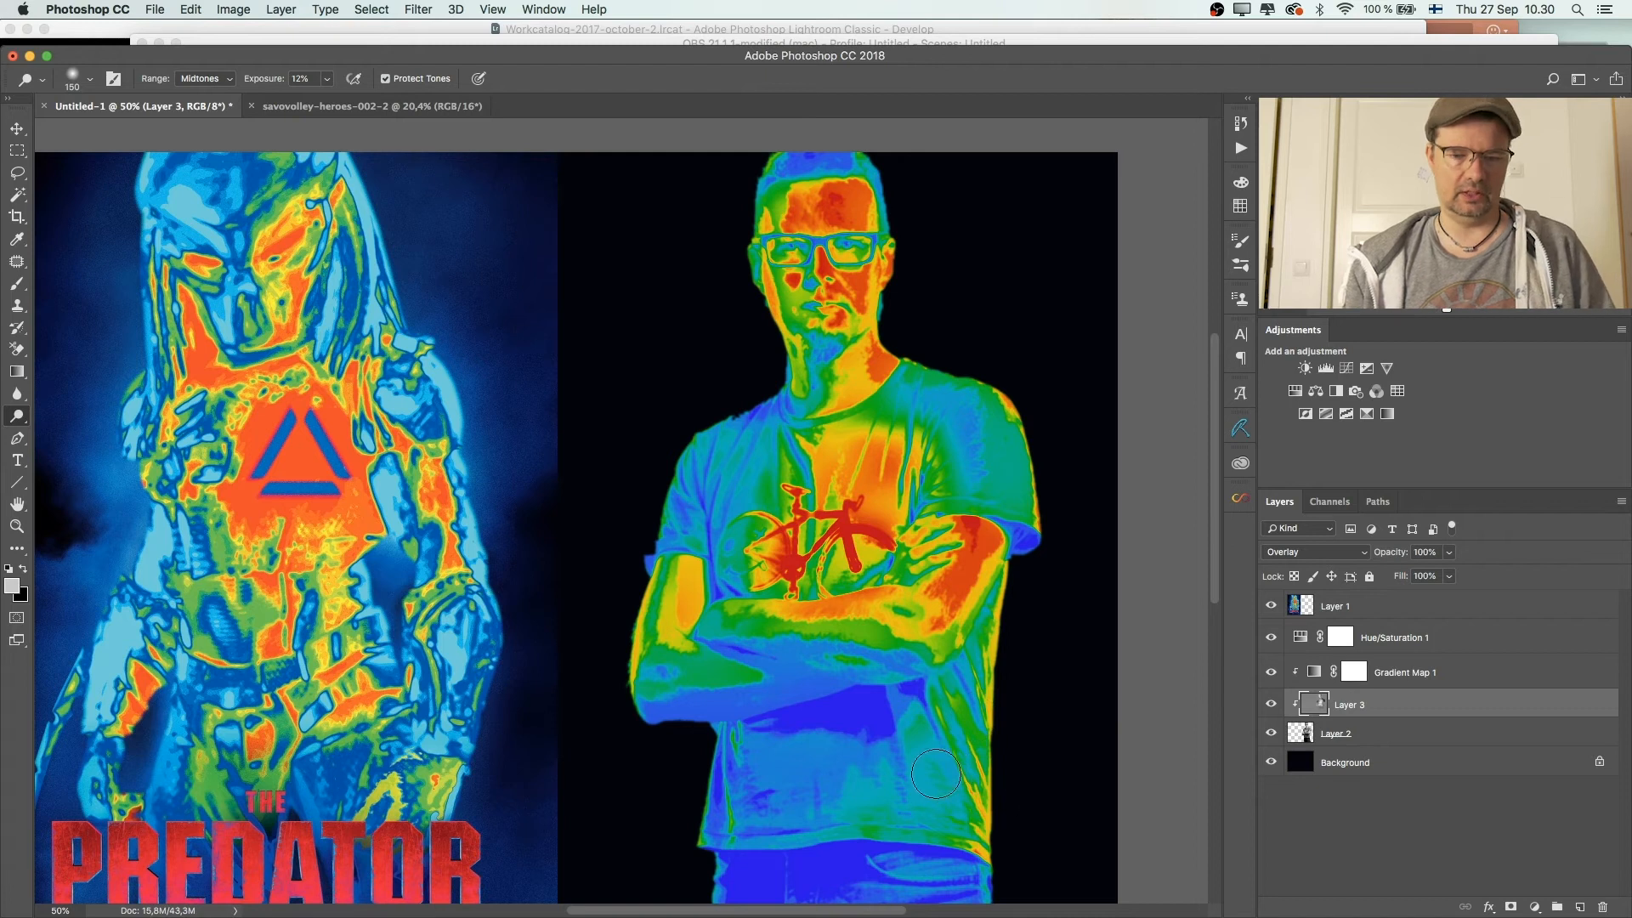
drag(871, 728, 918, 503)
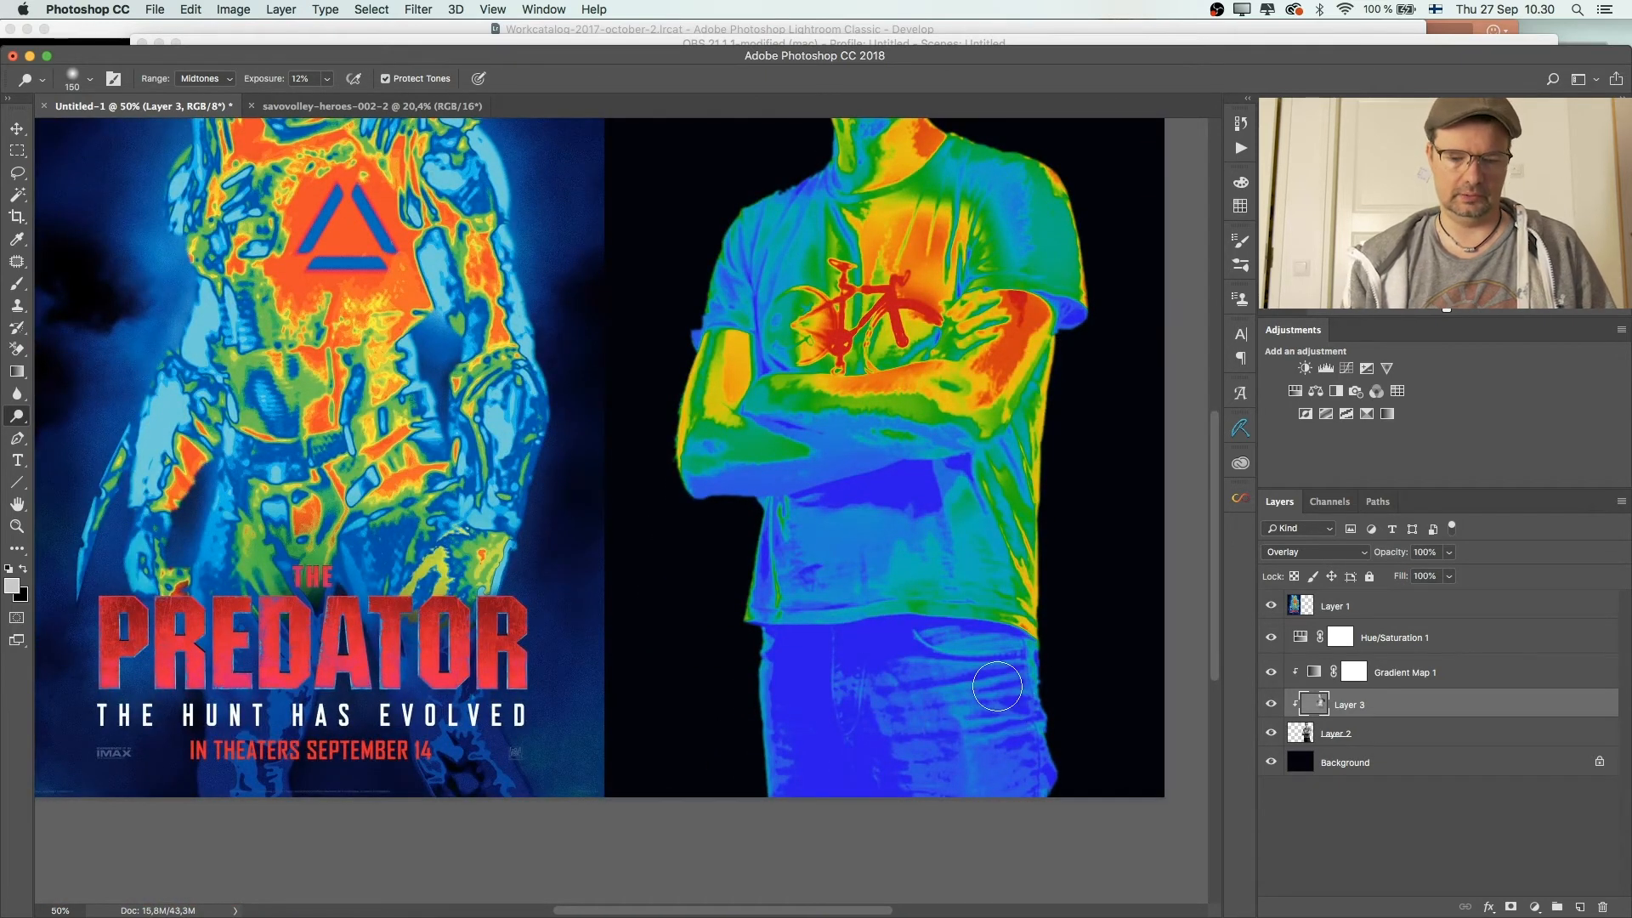
key(super+minus)
key(super+minus)
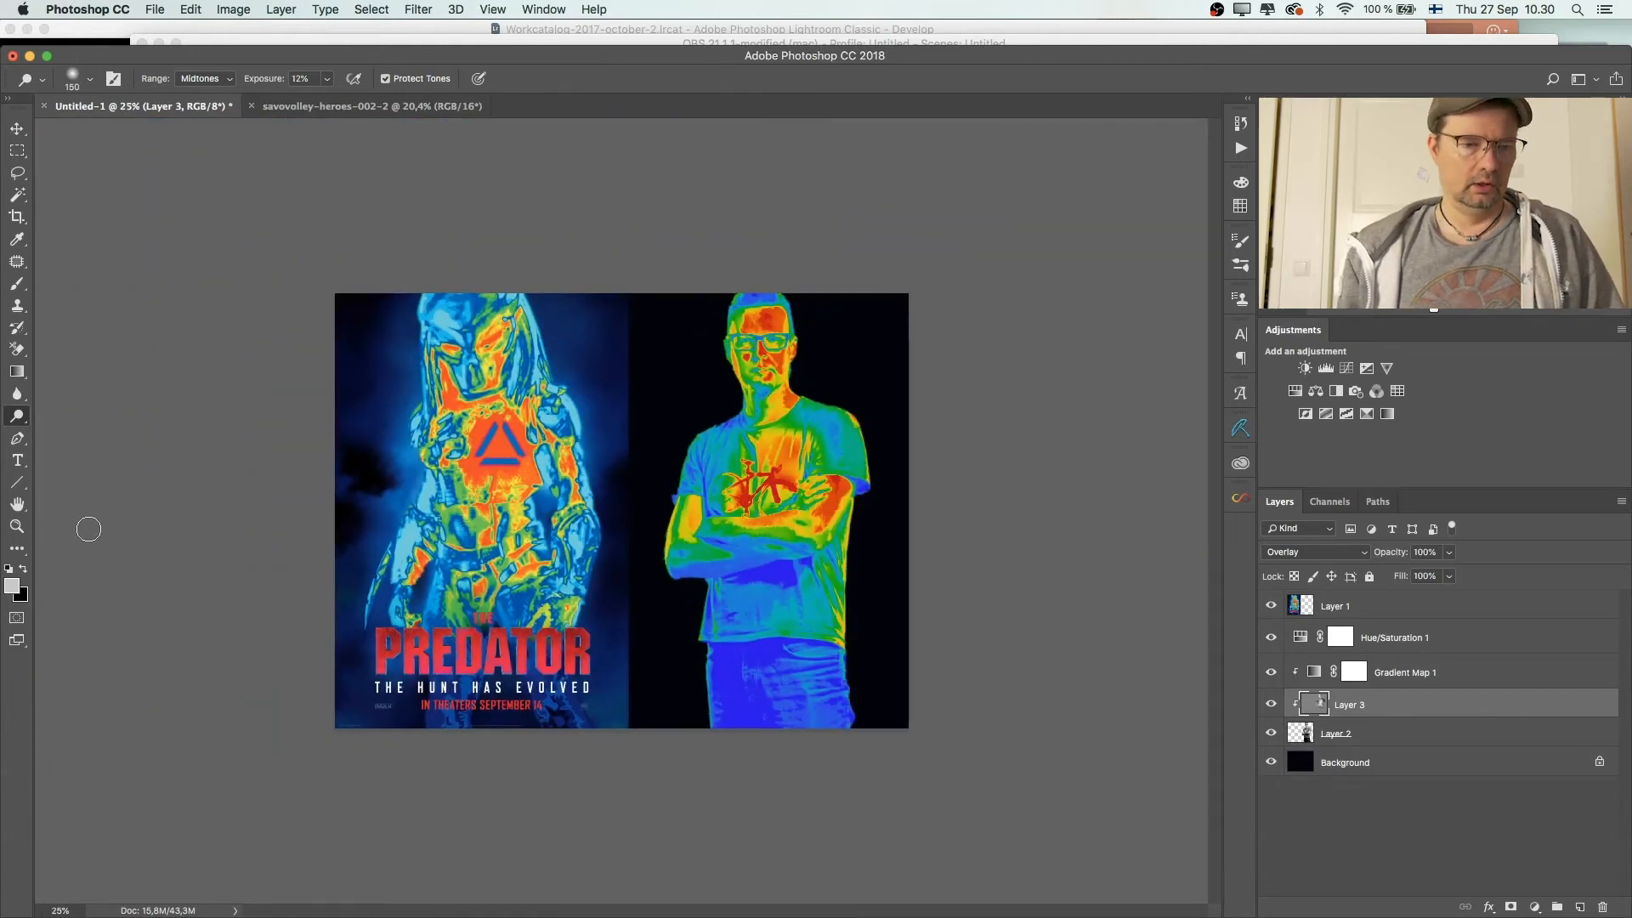
click(19, 527)
click(795, 416)
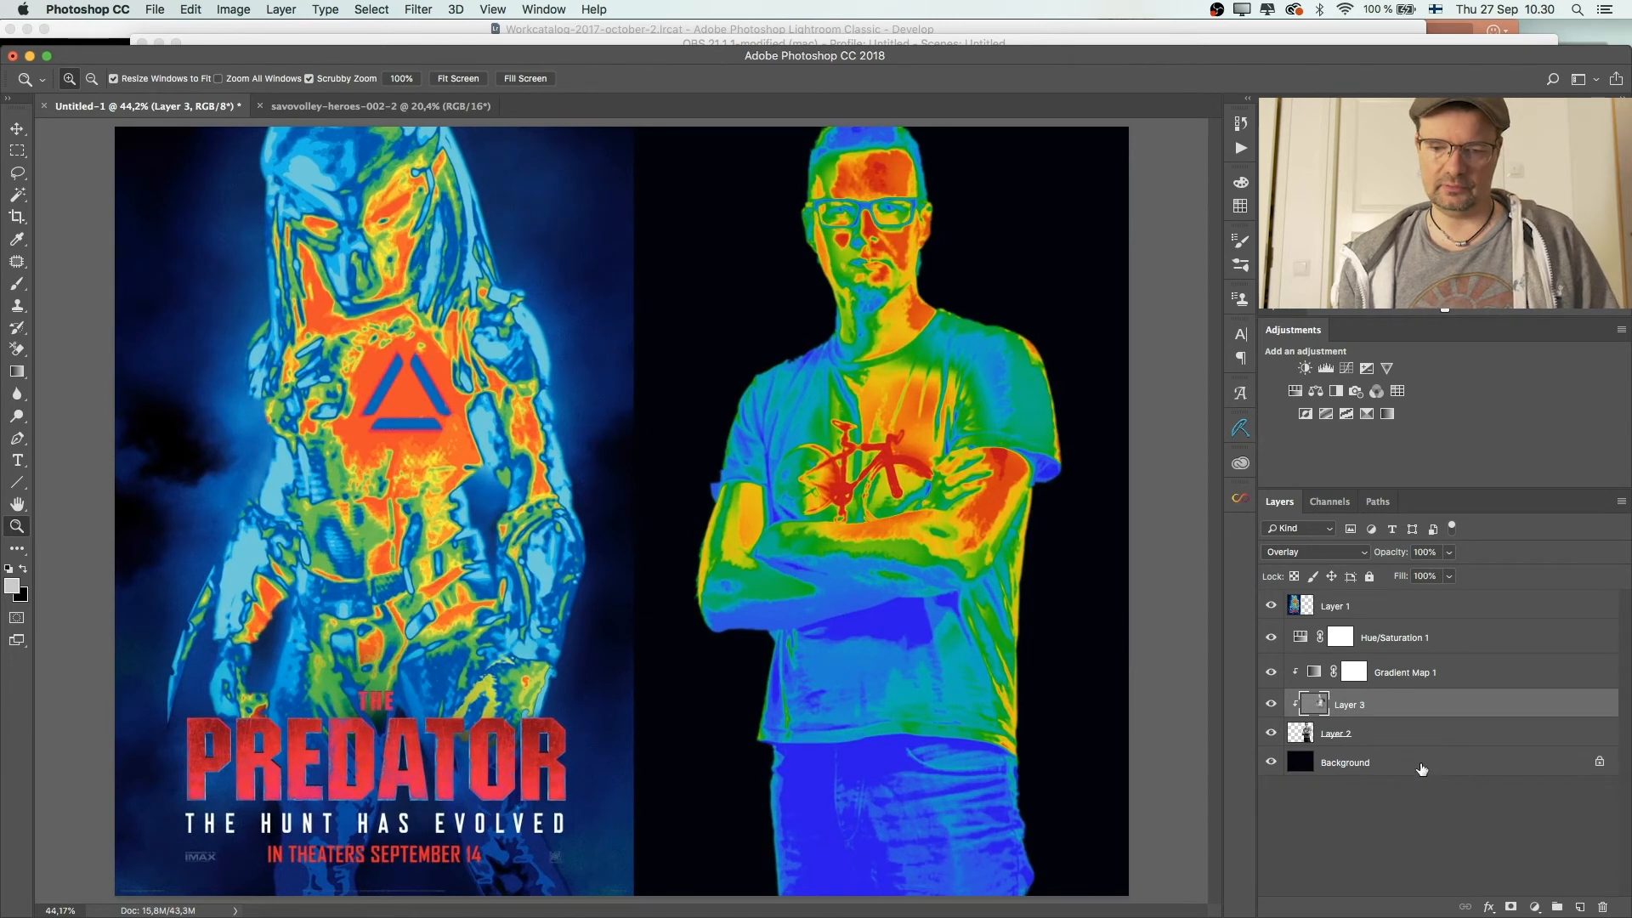
Step: Add a new layer directly above the Background and set the Brush tool's blending mode to Normal
click(1367, 772)
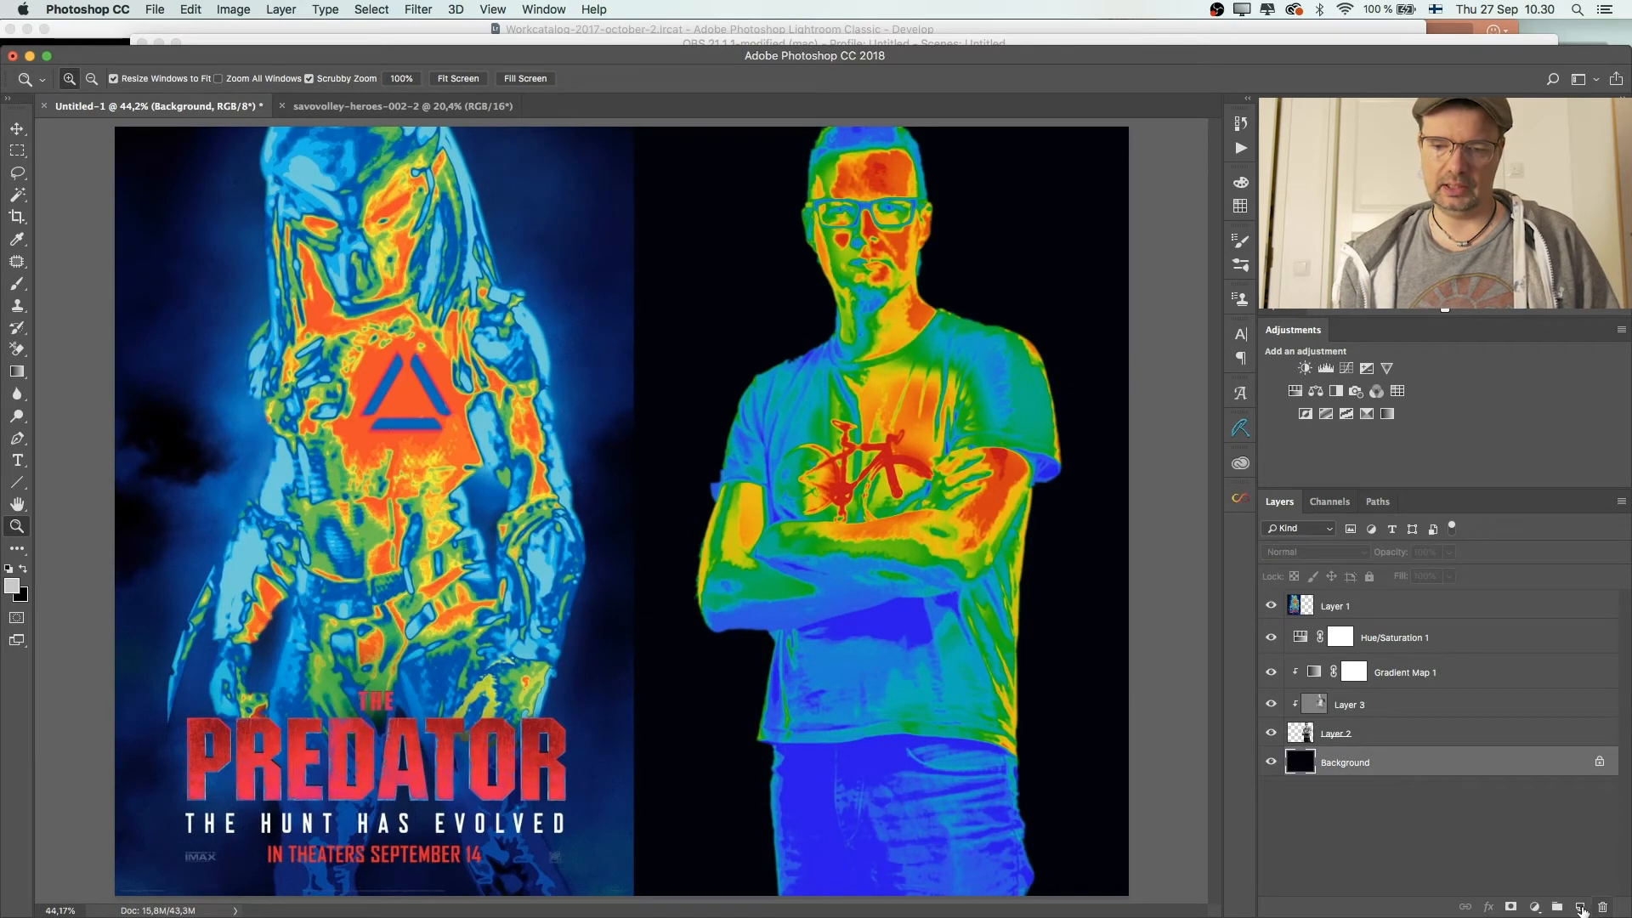
click(1579, 907)
key(b)
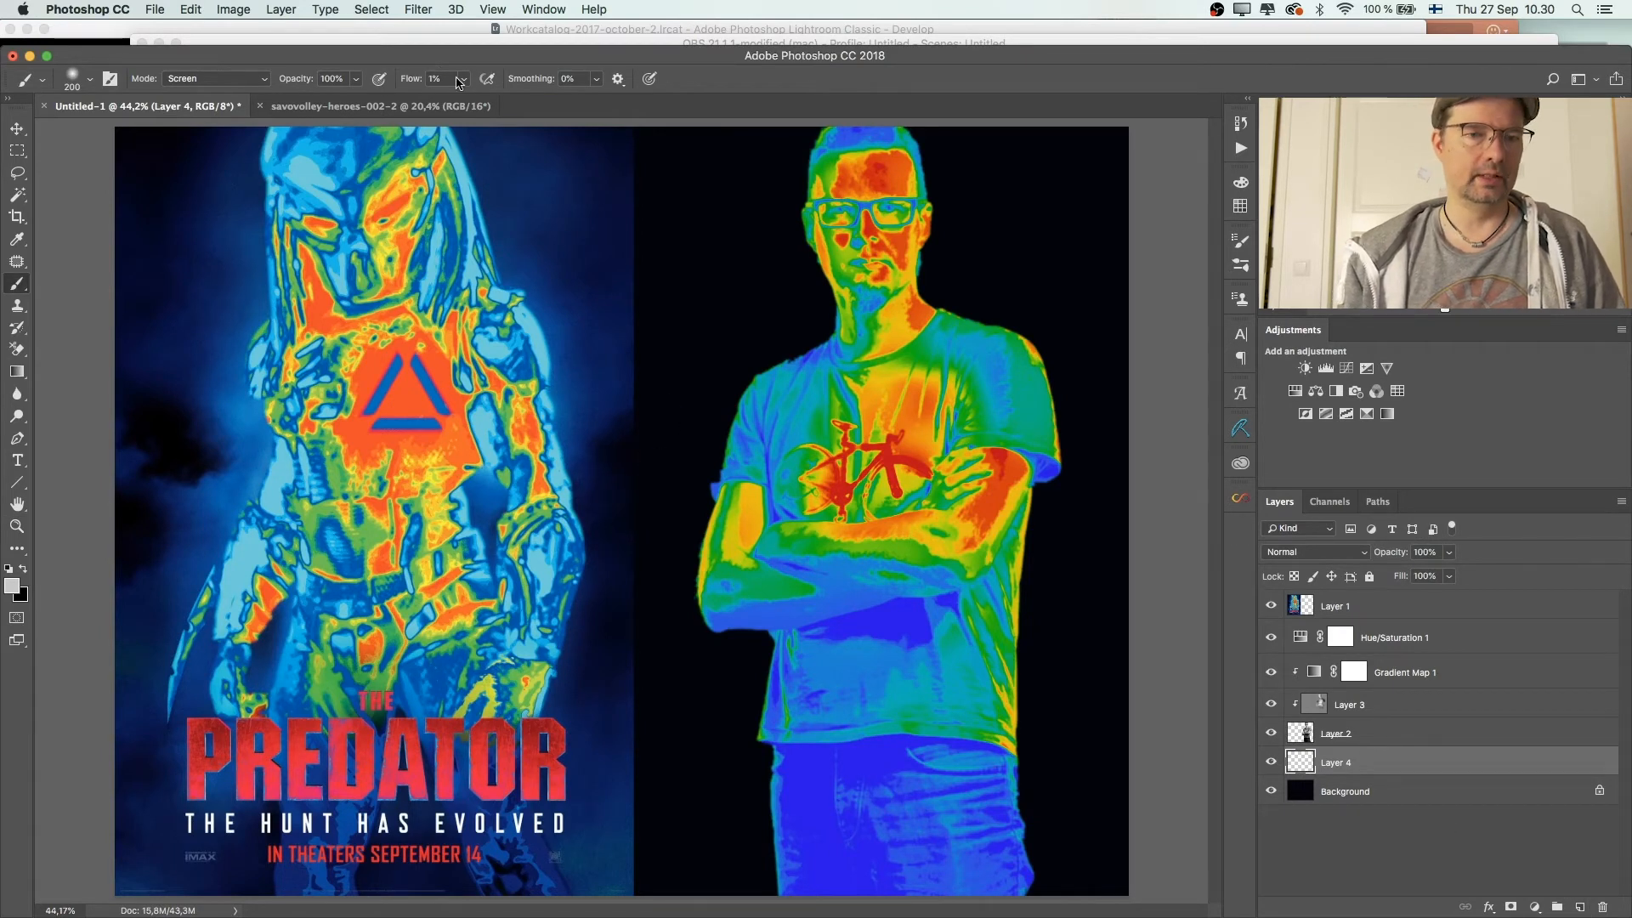
click(224, 81)
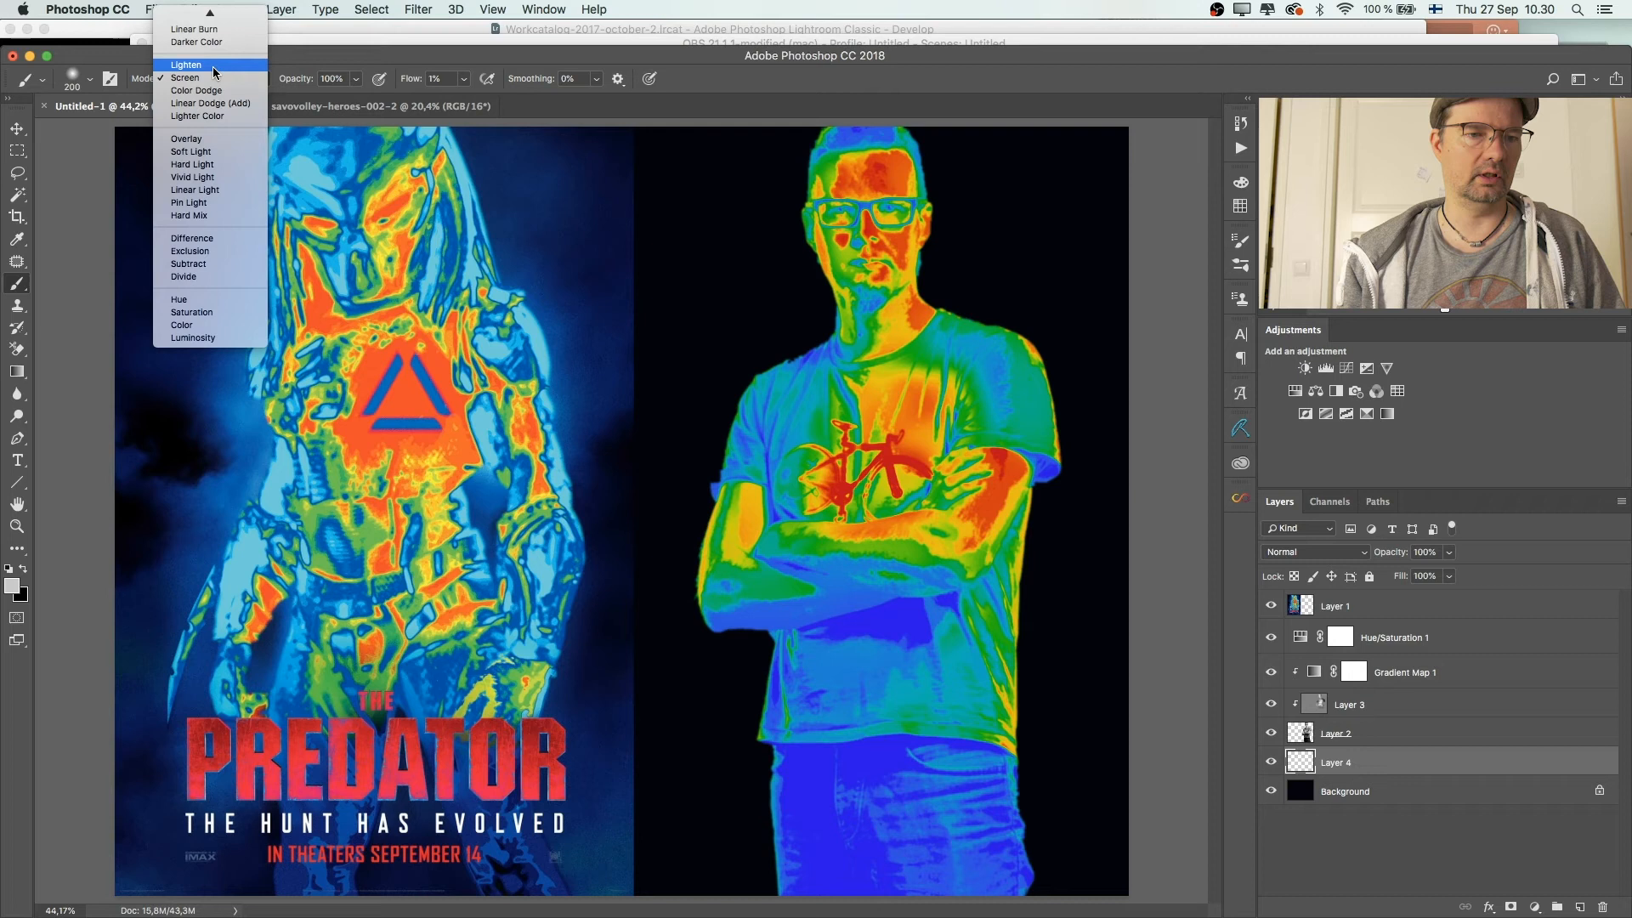
click(208, 16)
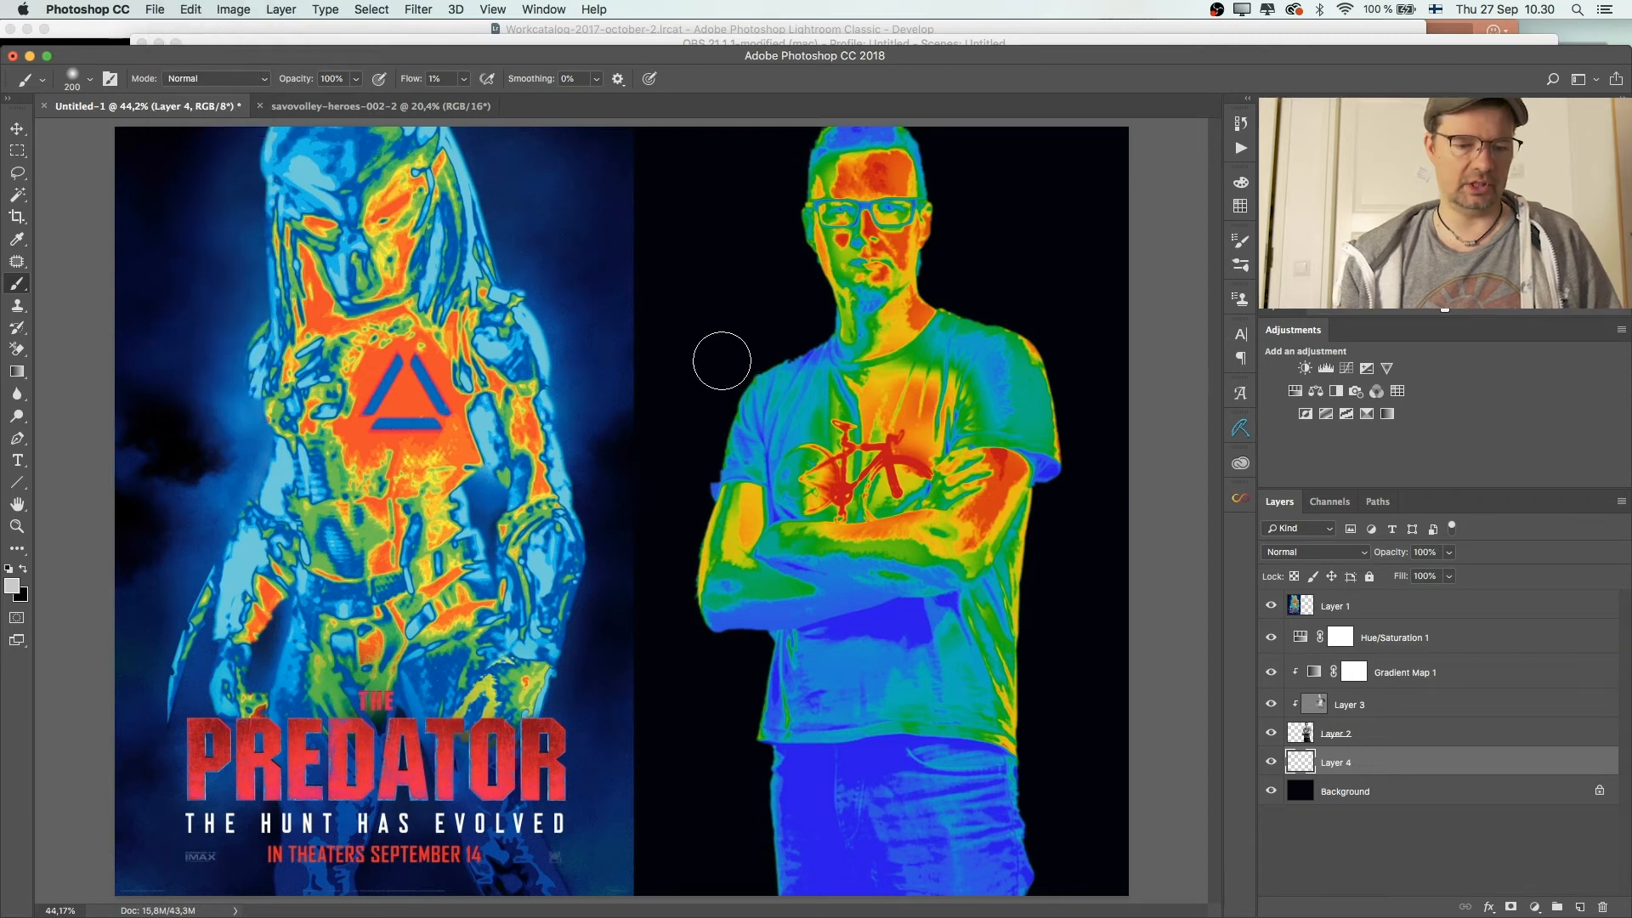
Step: Prepare a soft white 500-pixel brush with 1% flow for painting a glow behind the man
right_click(703, 302)
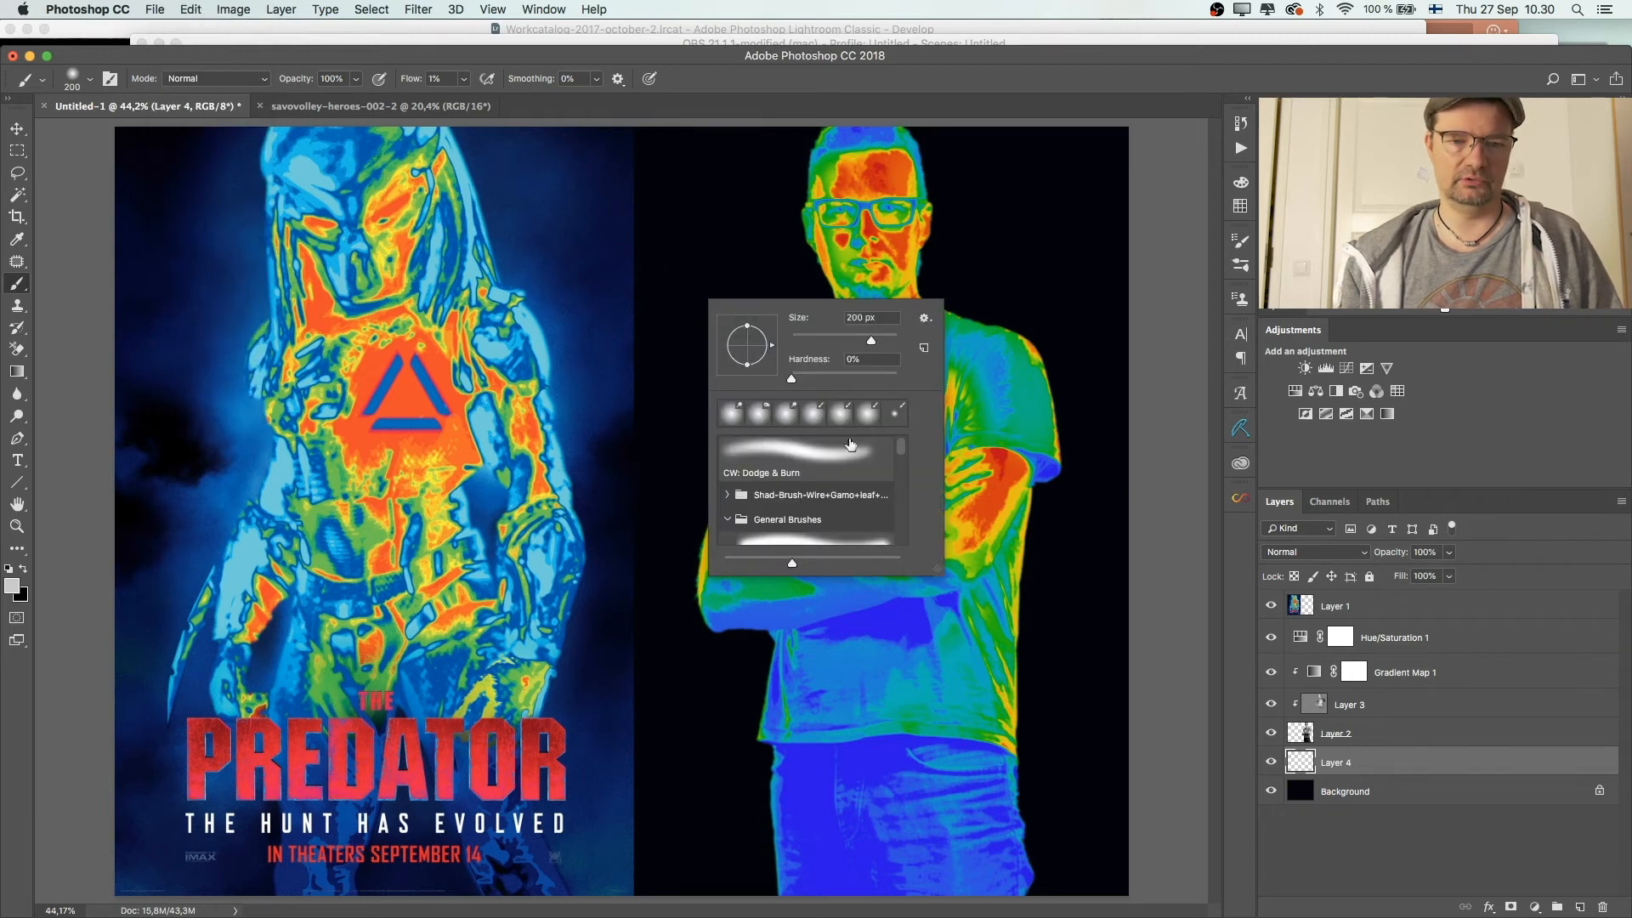
click(465, 79)
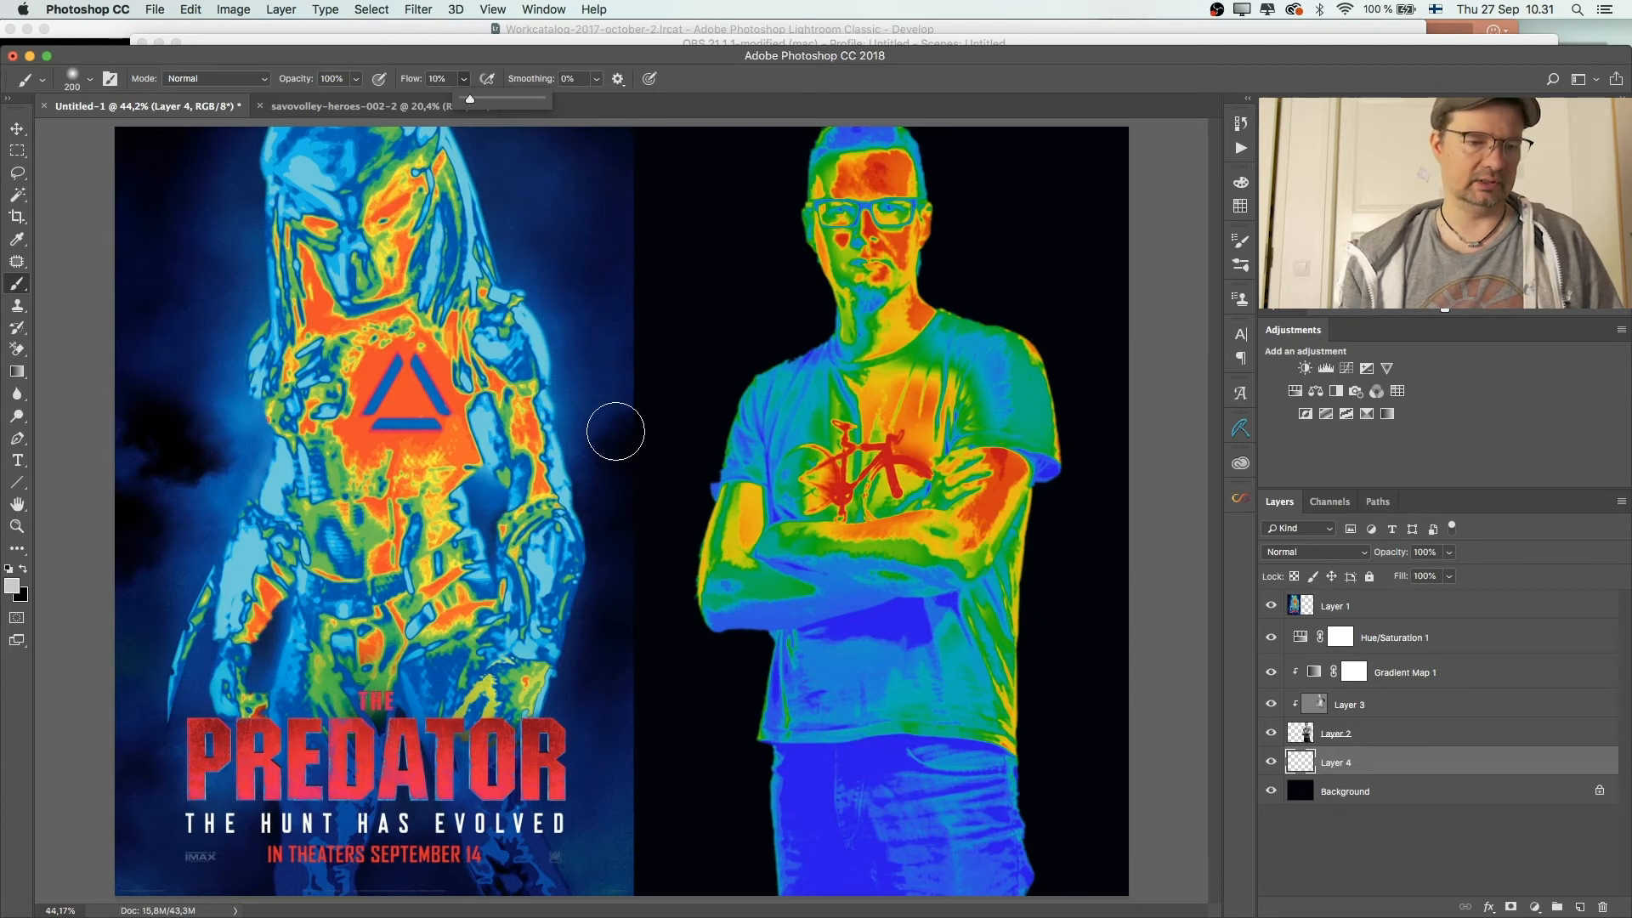
key(x)
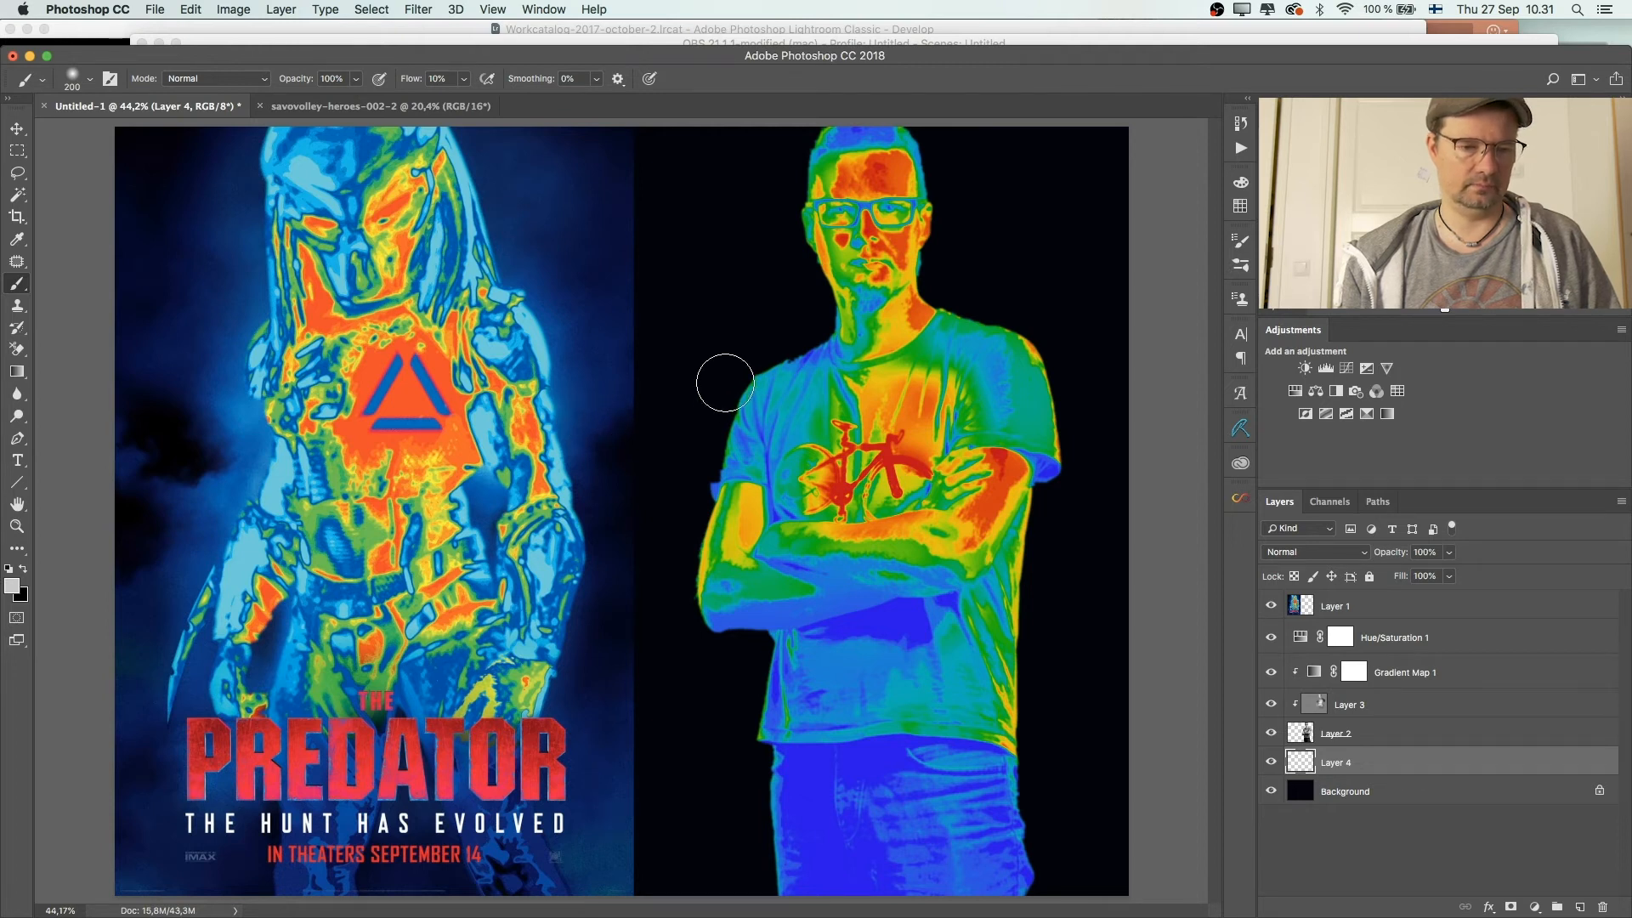
key(x)
key(x)
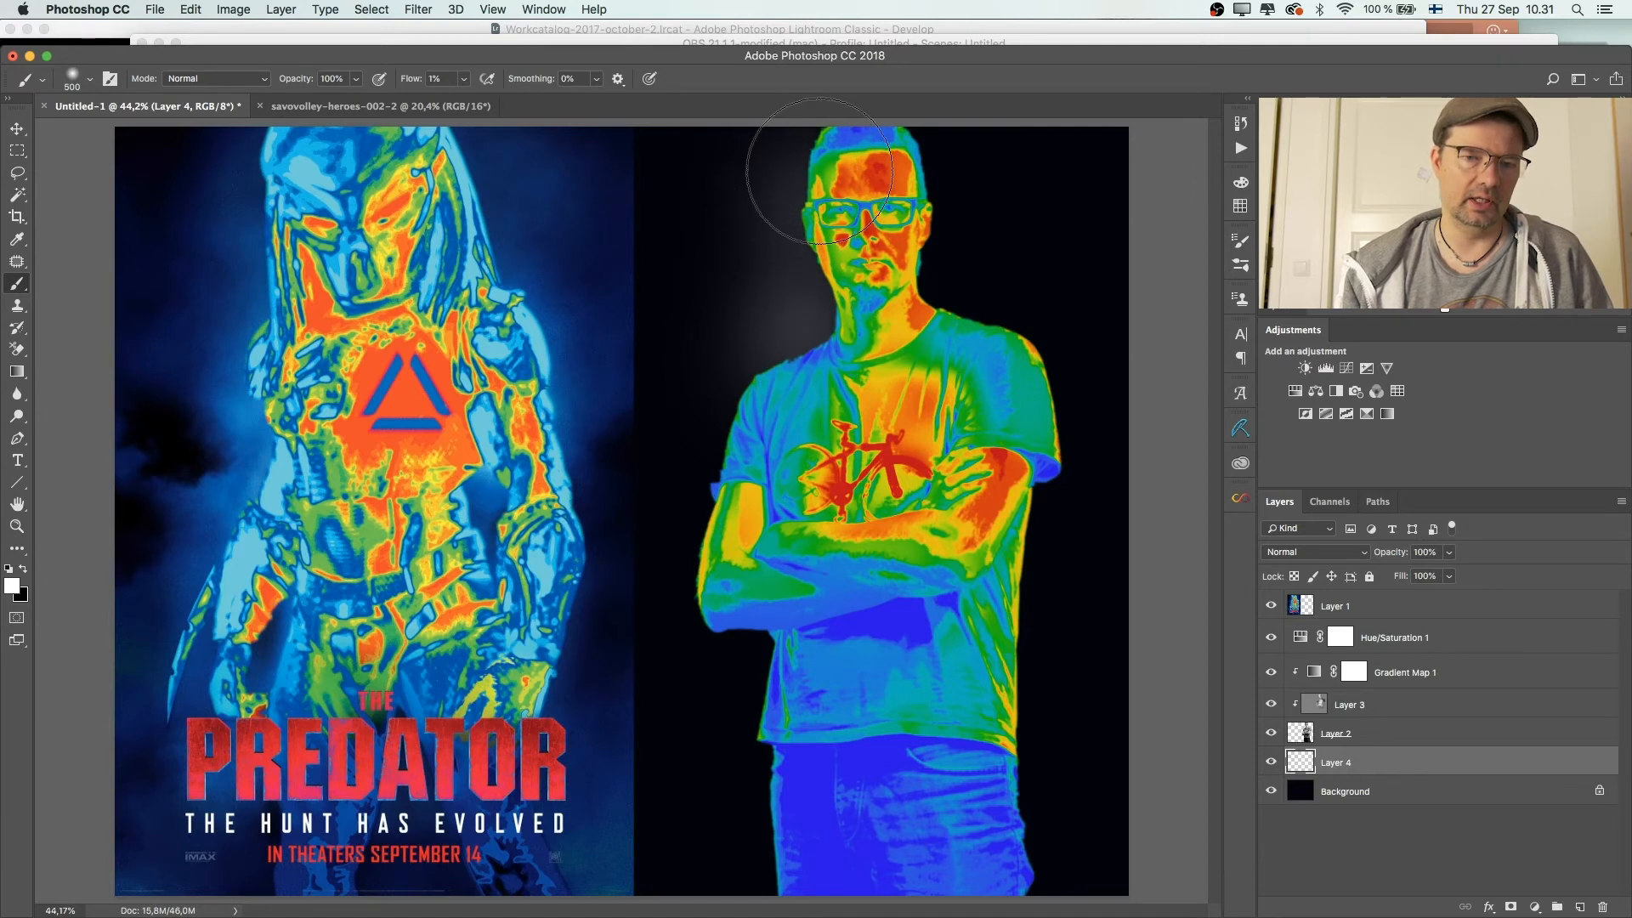
Step: Paint a soft white glow around the man on the new layer, enlarging the brush to 700 pixels for the upper background
mouse_move(884, 302)
mouse_down()
mouse_move(1020, 302)
mouse_move(1005, 291)
mouse_move(1042, 364)
mouse_move(1043, 435)
mouse_move(1047, 378)
mouse_move(1050, 493)
mouse_move(1032, 519)
mouse_up()
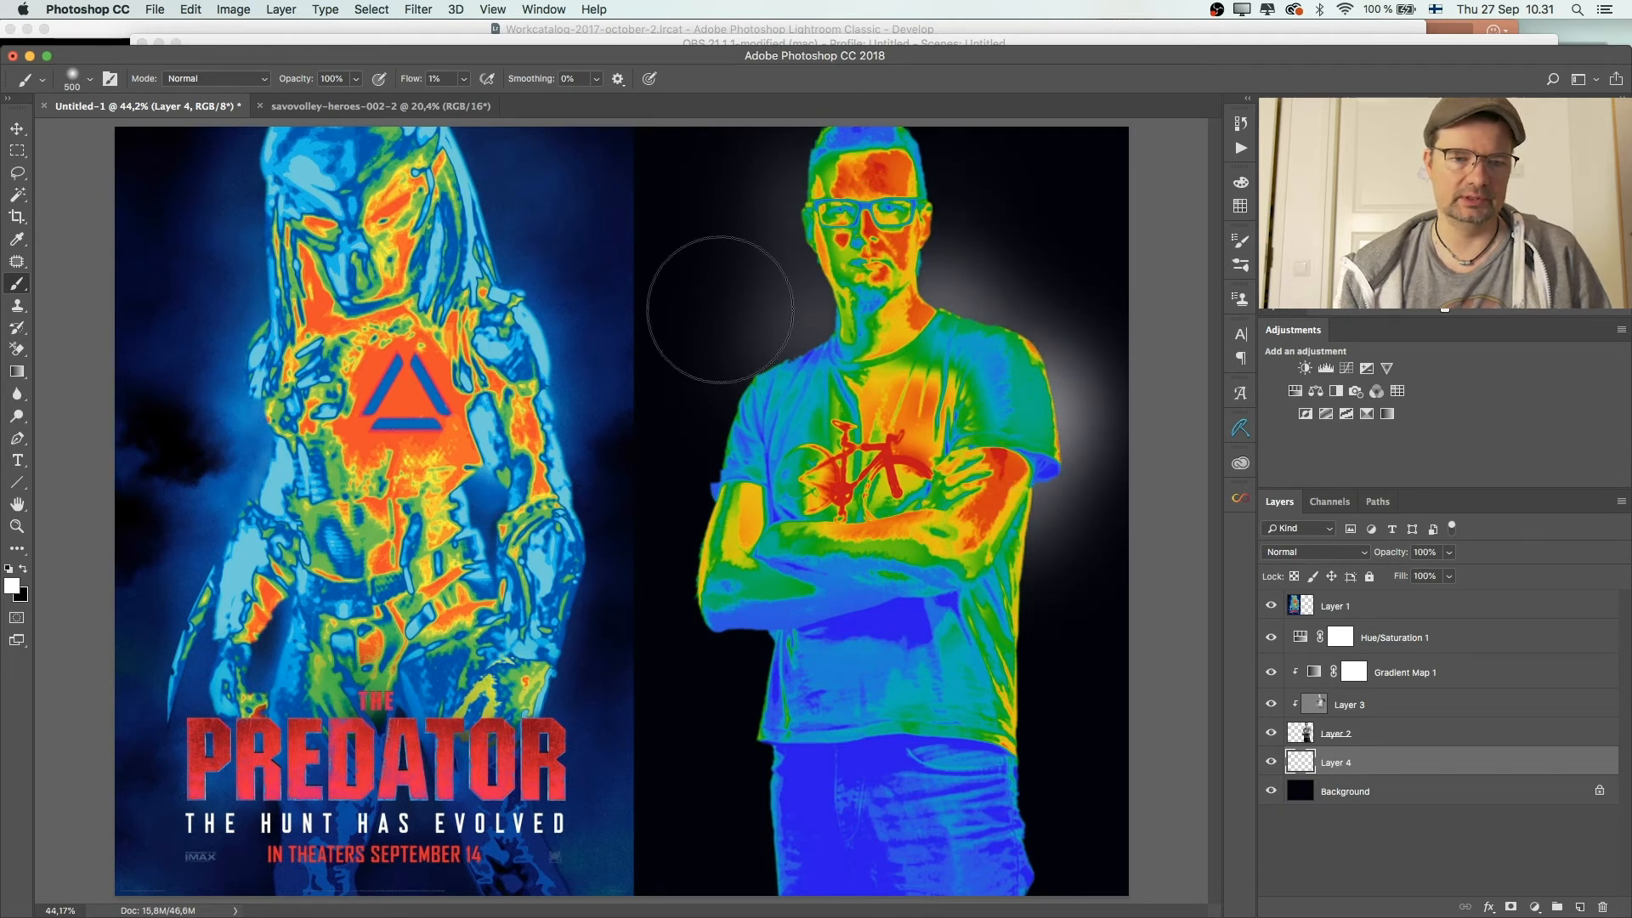
mouse_move(703, 164)
mouse_down()
mouse_move(655, 182)
mouse_move(691, 581)
mouse_move(722, 654)
mouse_move(779, 719)
mouse_move(747, 819)
mouse_move(897, 650)
mouse_up()
key(space)
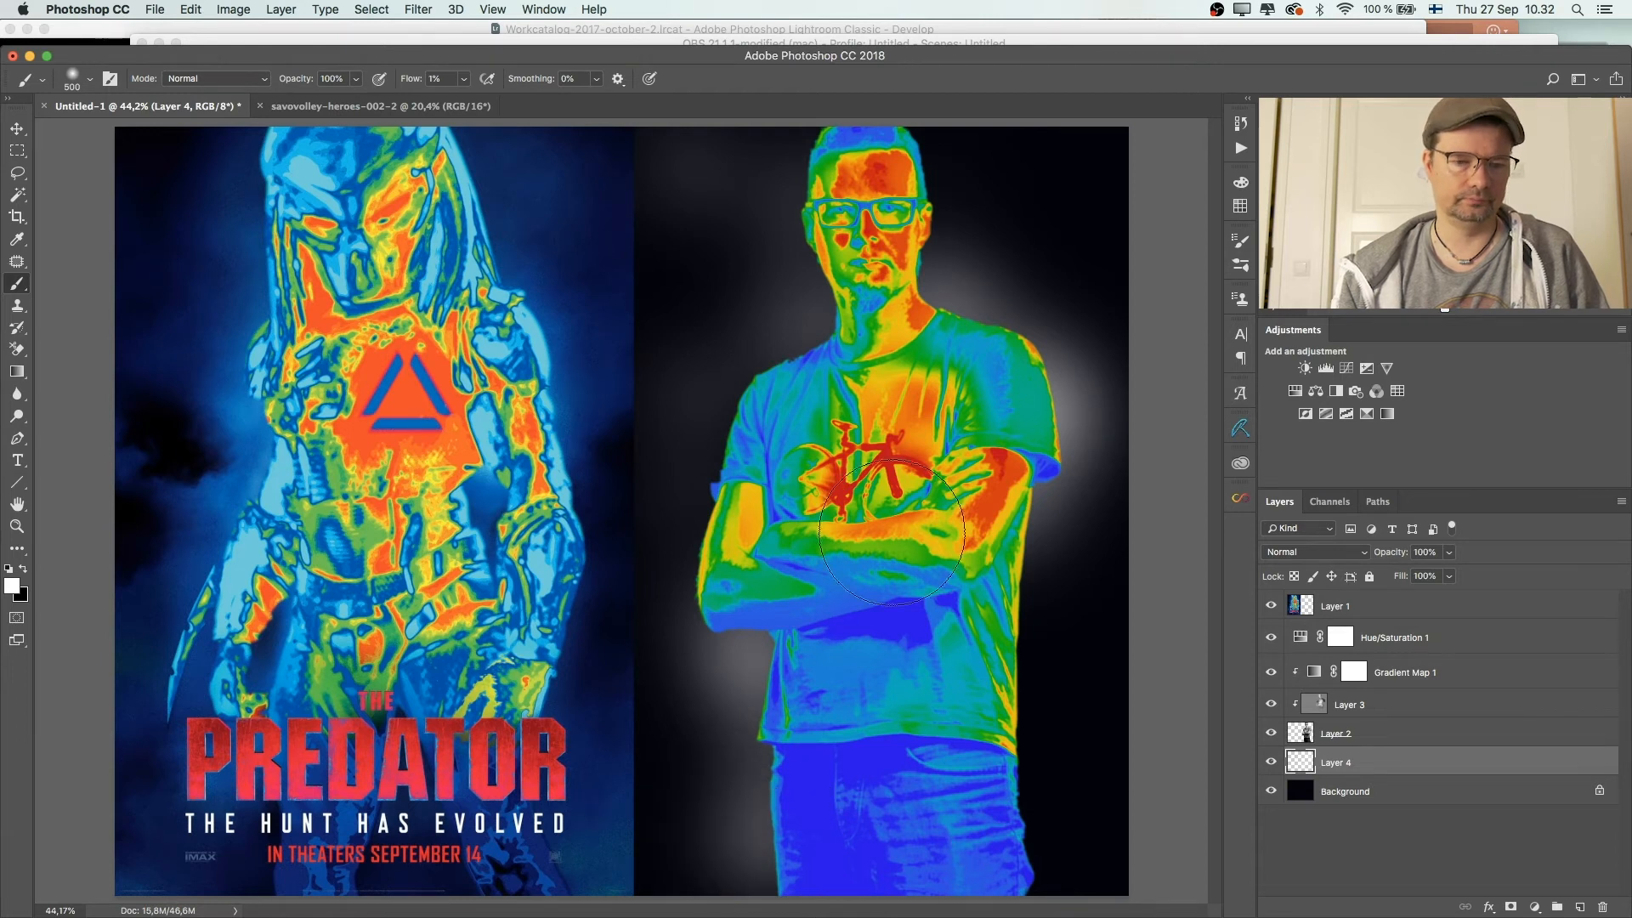
mouse_move(1006, 805)
mouse_down()
mouse_move(1061, 852)
mouse_move(1093, 808)
mouse_move(1053, 794)
mouse_move(1006, 615)
mouse_up()
key(bracketright)
key(bracketright)
mouse_move(692, 237)
mouse_down()
mouse_move(694, 186)
mouse_move(672, 192)
mouse_up()
mouse_move(1058, 173)
mouse_down()
mouse_move(983, 164)
mouse_move(1111, 182)
mouse_up()
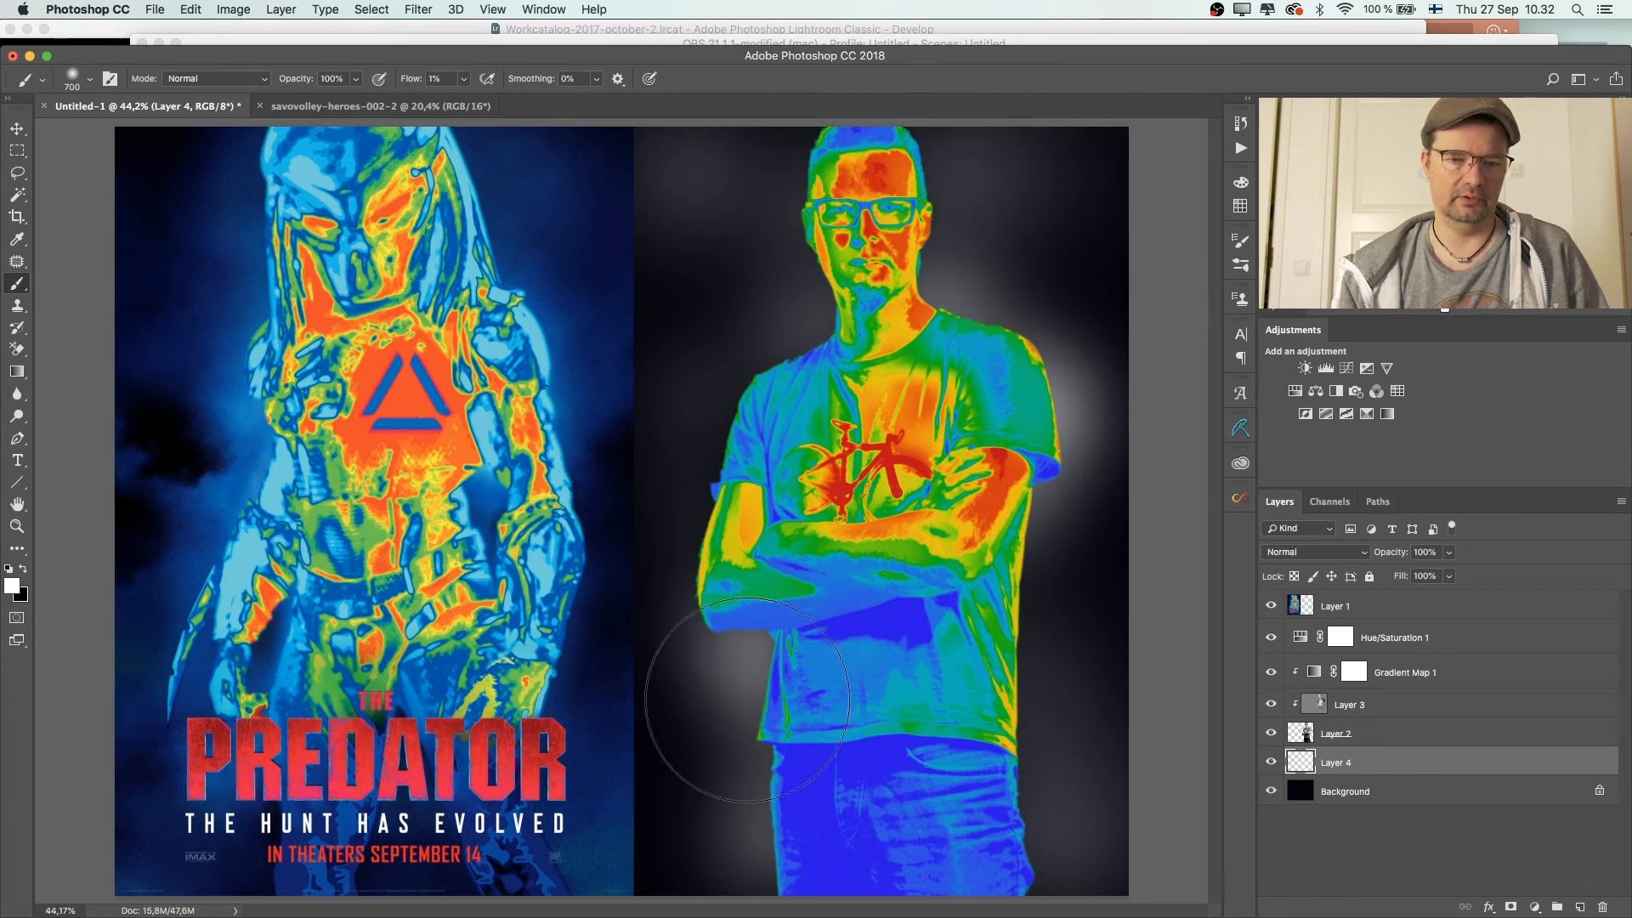
Step: Reduce the brush to 300 pixels and strengthen the glow along the man's shoulder, elbow and sides
key(bracketleft)
key(bracketleft)
key(bracketleft)
key(bracketleft)
mouse_move(736, 405)
mouse_down()
mouse_move(739, 478)
mouse_move(794, 376)
mouse_up()
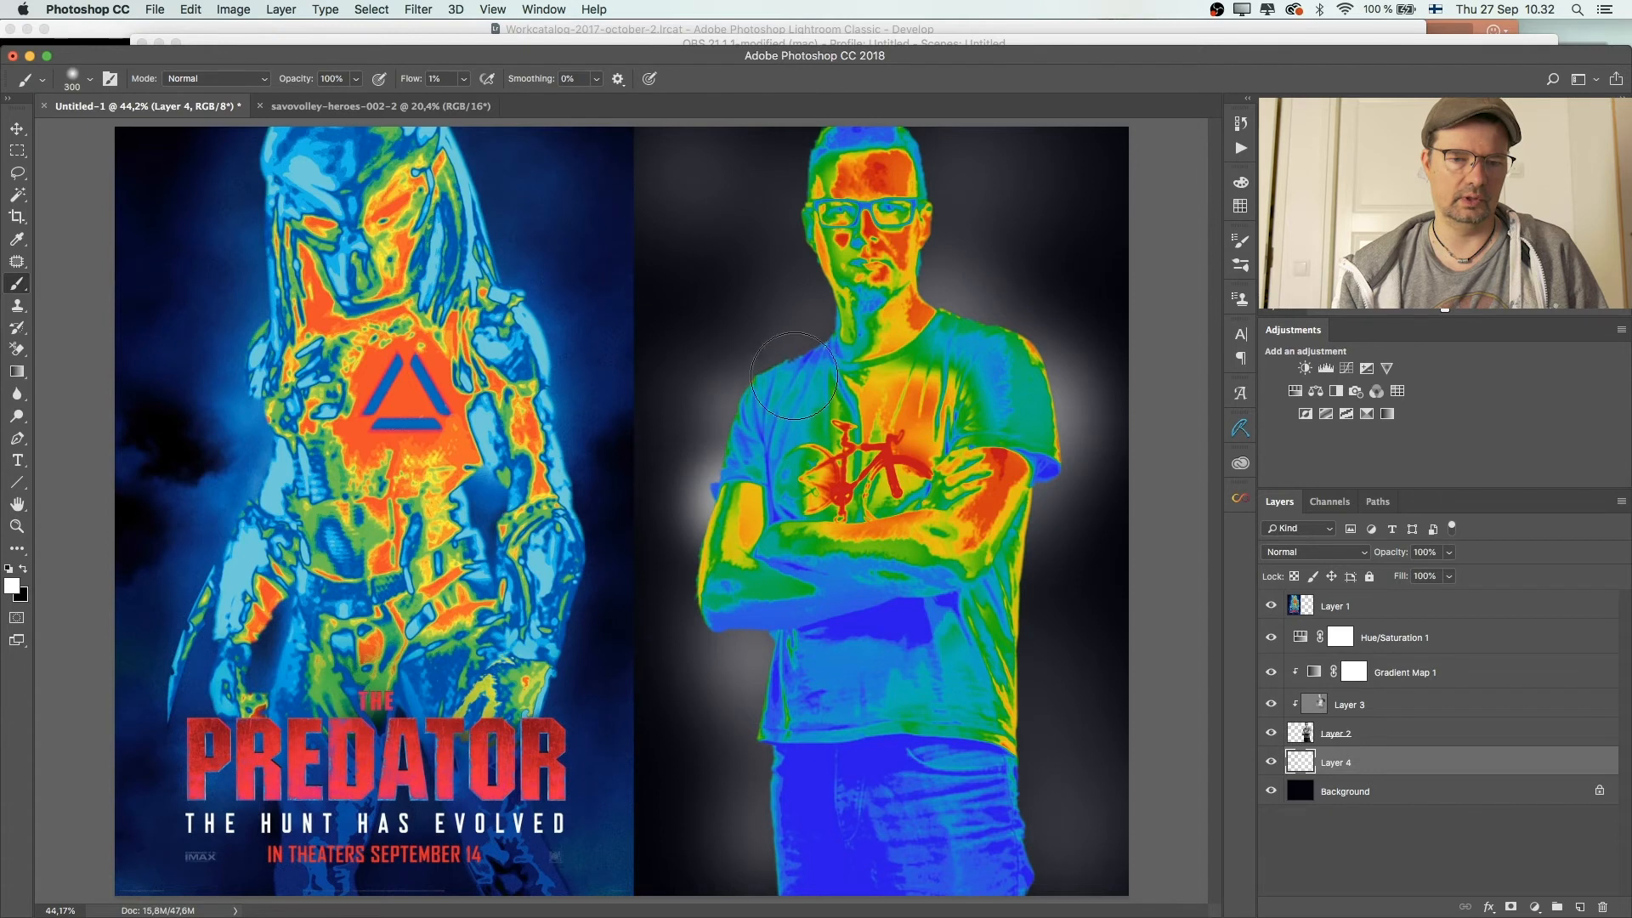
mouse_move(777, 637)
mouse_down()
mouse_move(779, 812)
mouse_move(703, 565)
mouse_up()
mouse_move(1008, 621)
mouse_down()
mouse_move(1029, 732)
mouse_move(1119, 734)
mouse_up()
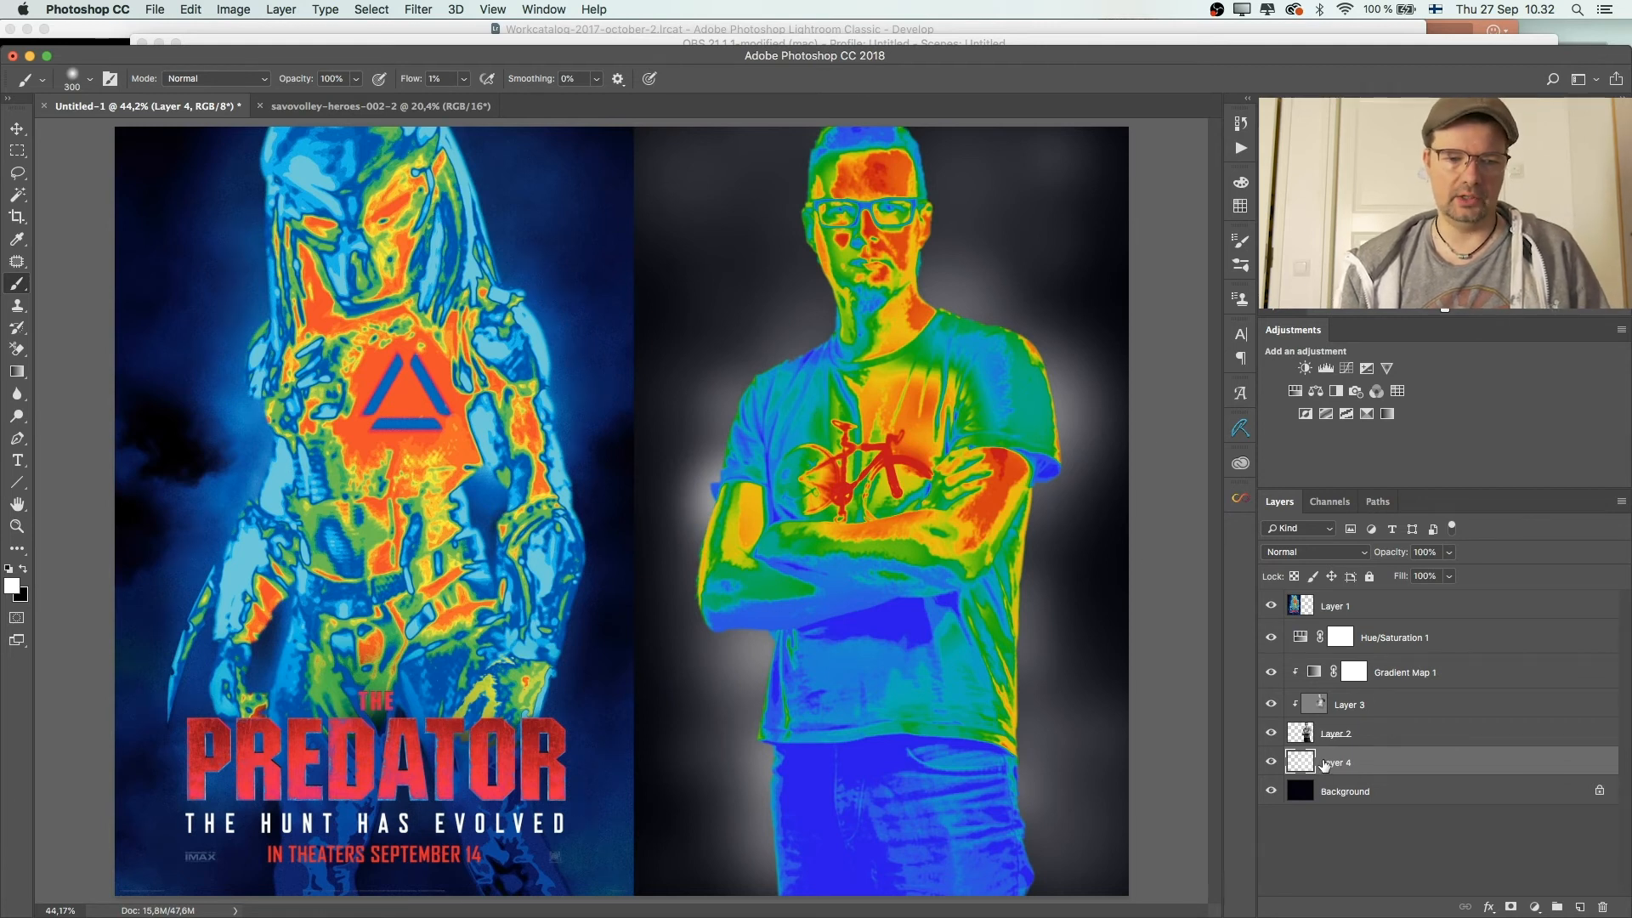
Step: Add a Hue/Saturation adjustment above the glow layer and clip it to that layer
click(1535, 908)
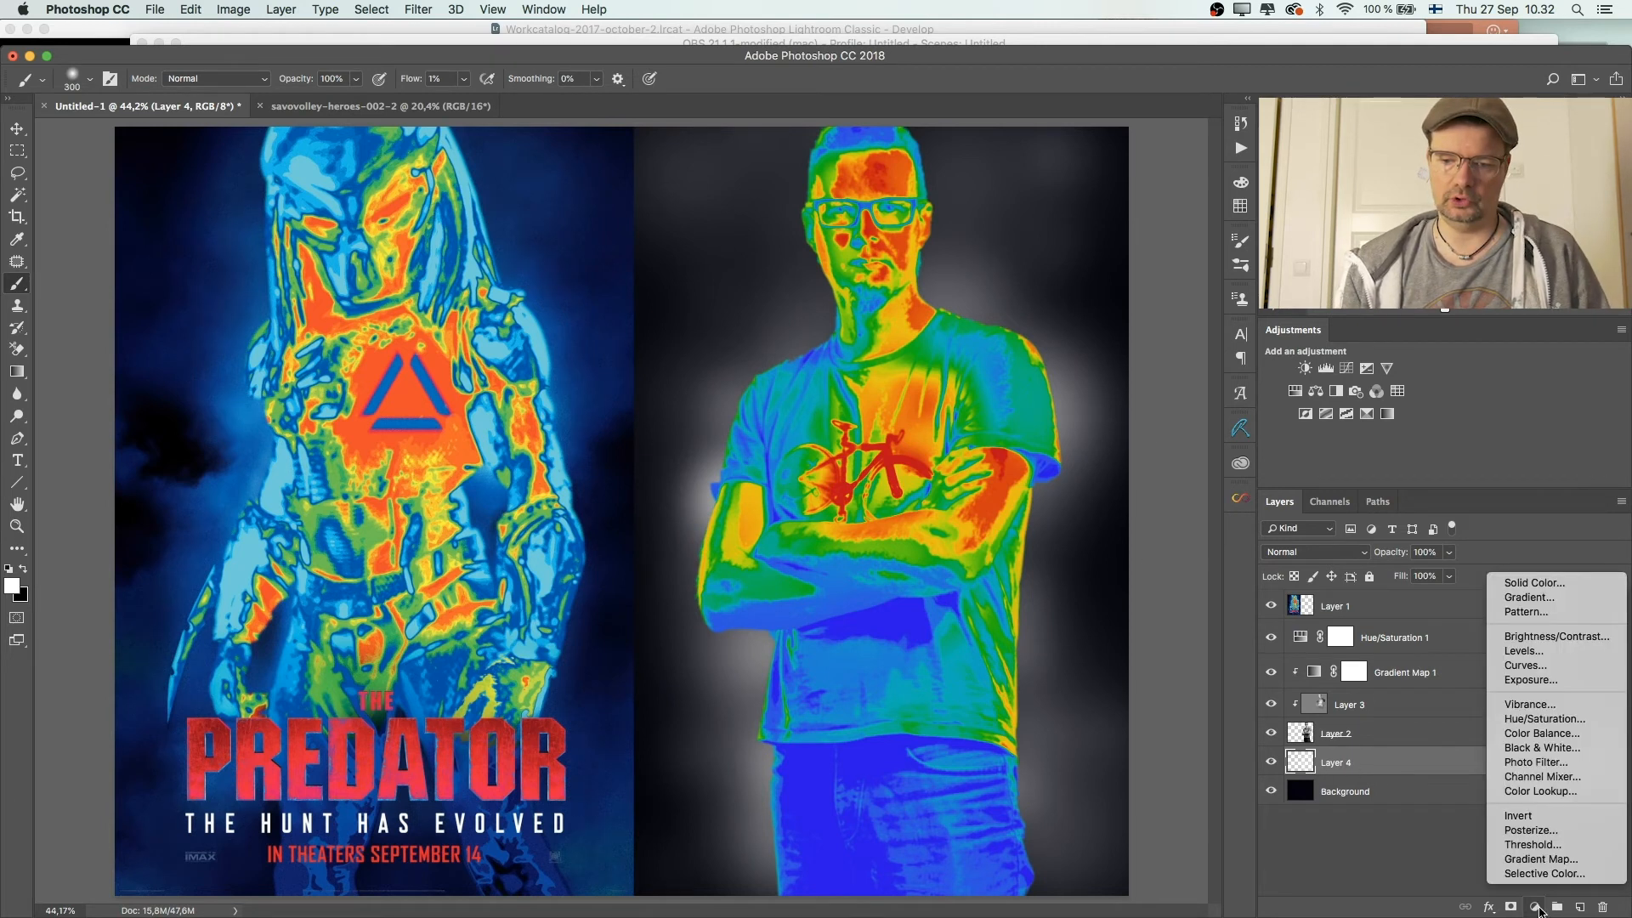
click(1545, 719)
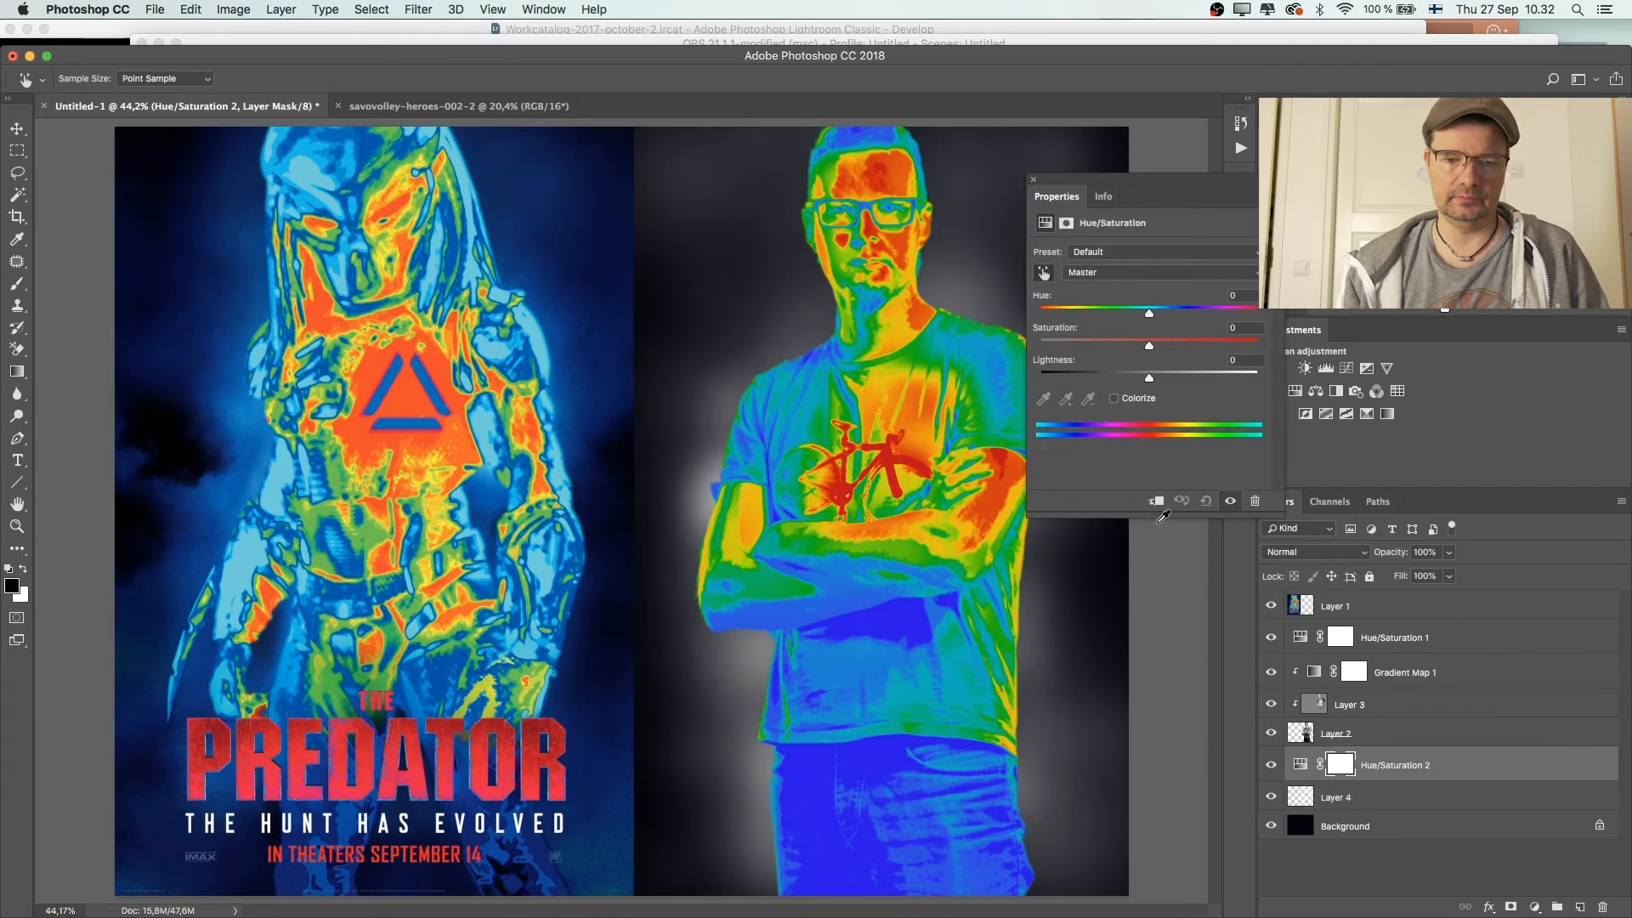
click(1158, 502)
click(1269, 796)
click(1270, 797)
drag(1163, 186, 1165, 245)
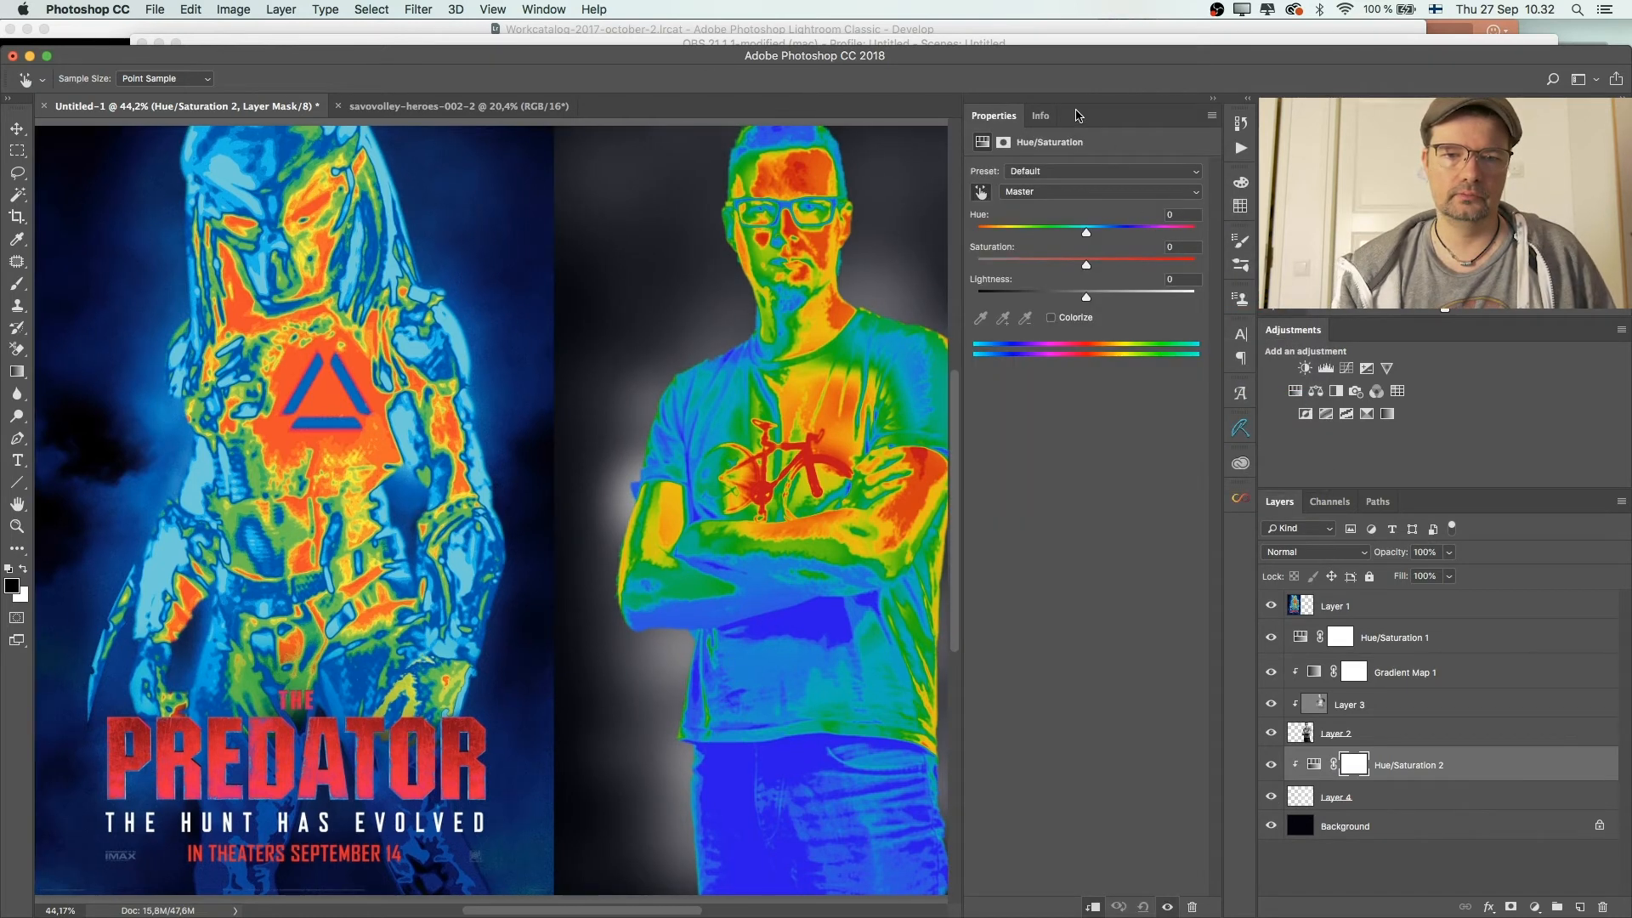
drag(1069, 117, 1126, 206)
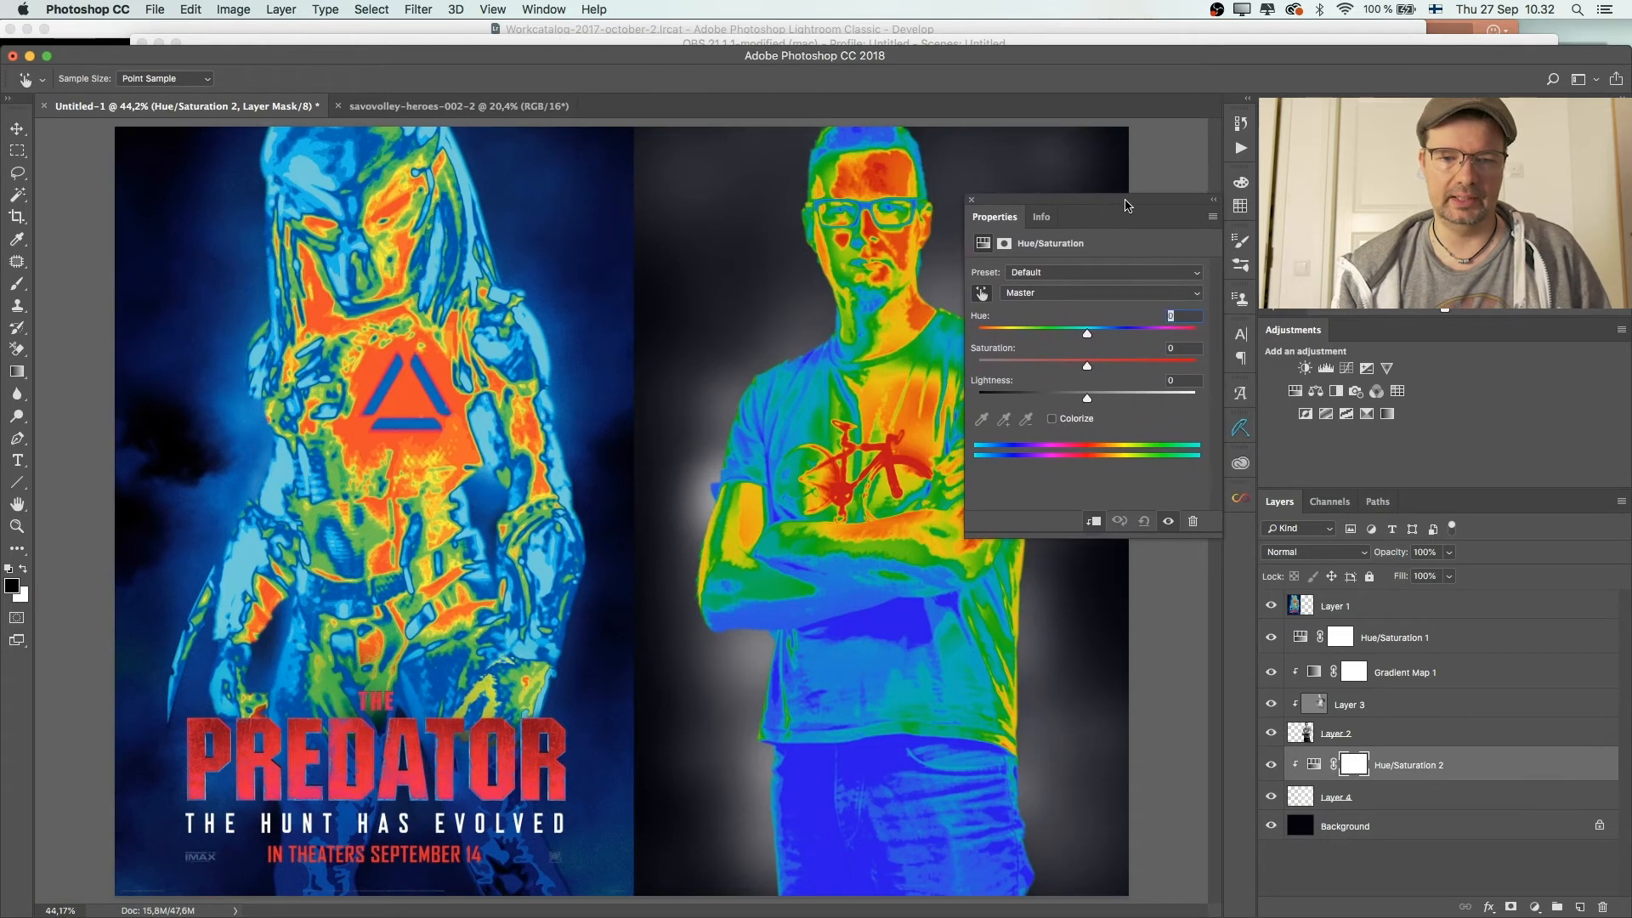
Step: Colorize the glow blue with hue about 228, saturation 89 and lightness -35
click(1076, 419)
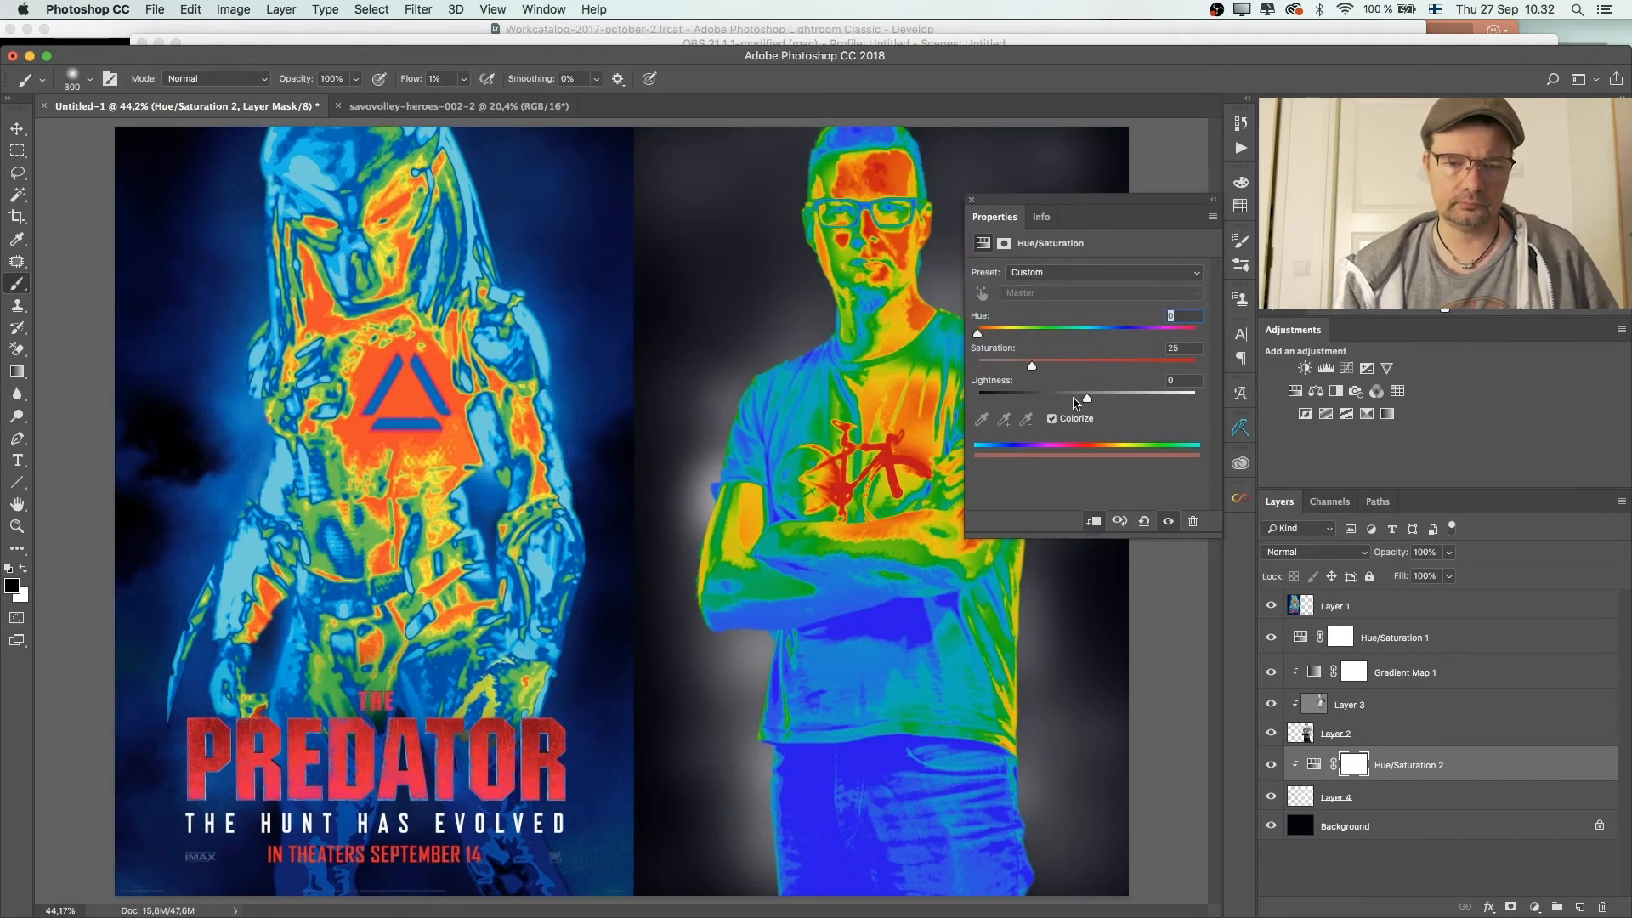
drag(1174, 366, 1172, 364)
click(1055, 397)
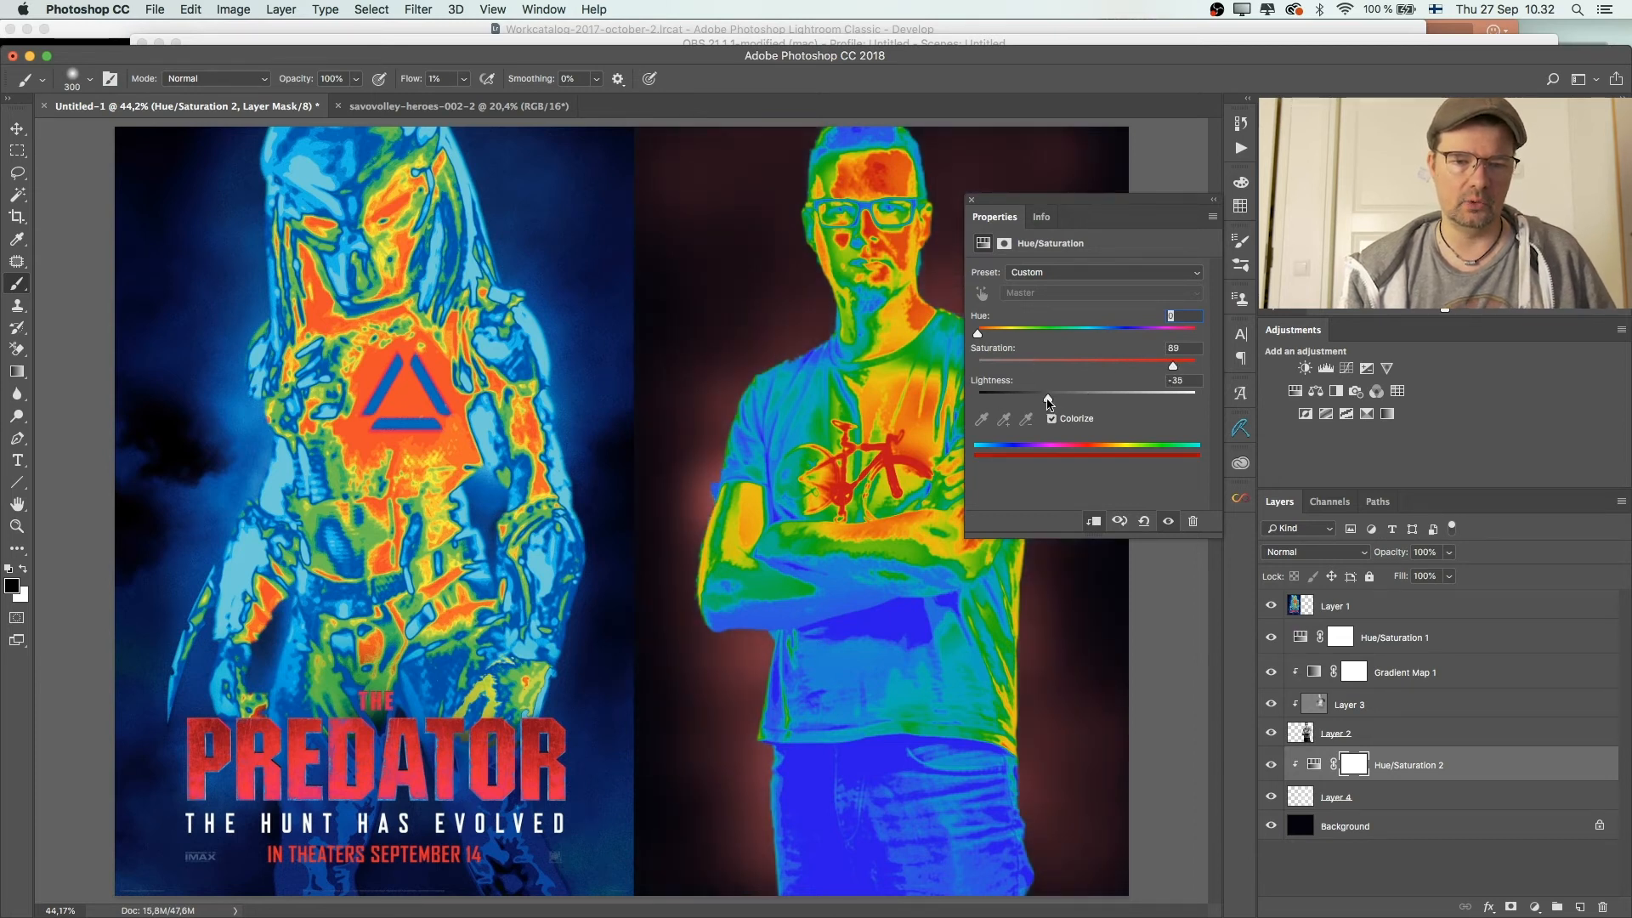
drag(993, 336, 1115, 334)
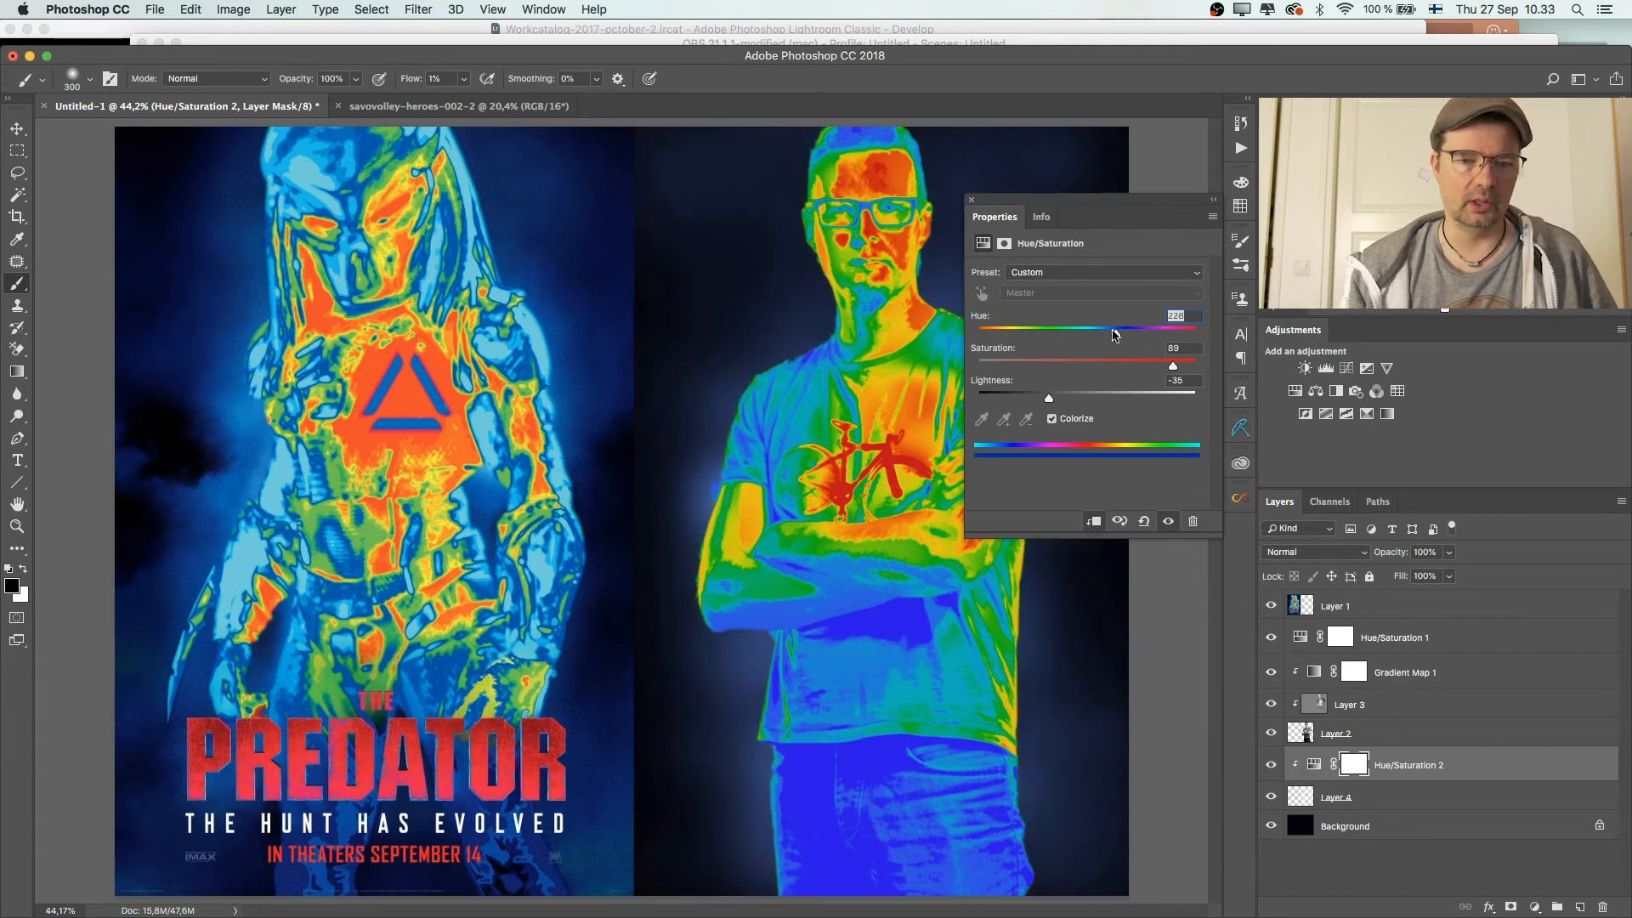
Step: Refine the glow's colorization to a slightly greener blue with hue about 218, saturation 98 and lightness -42
drag(1083, 200, 1113, 189)
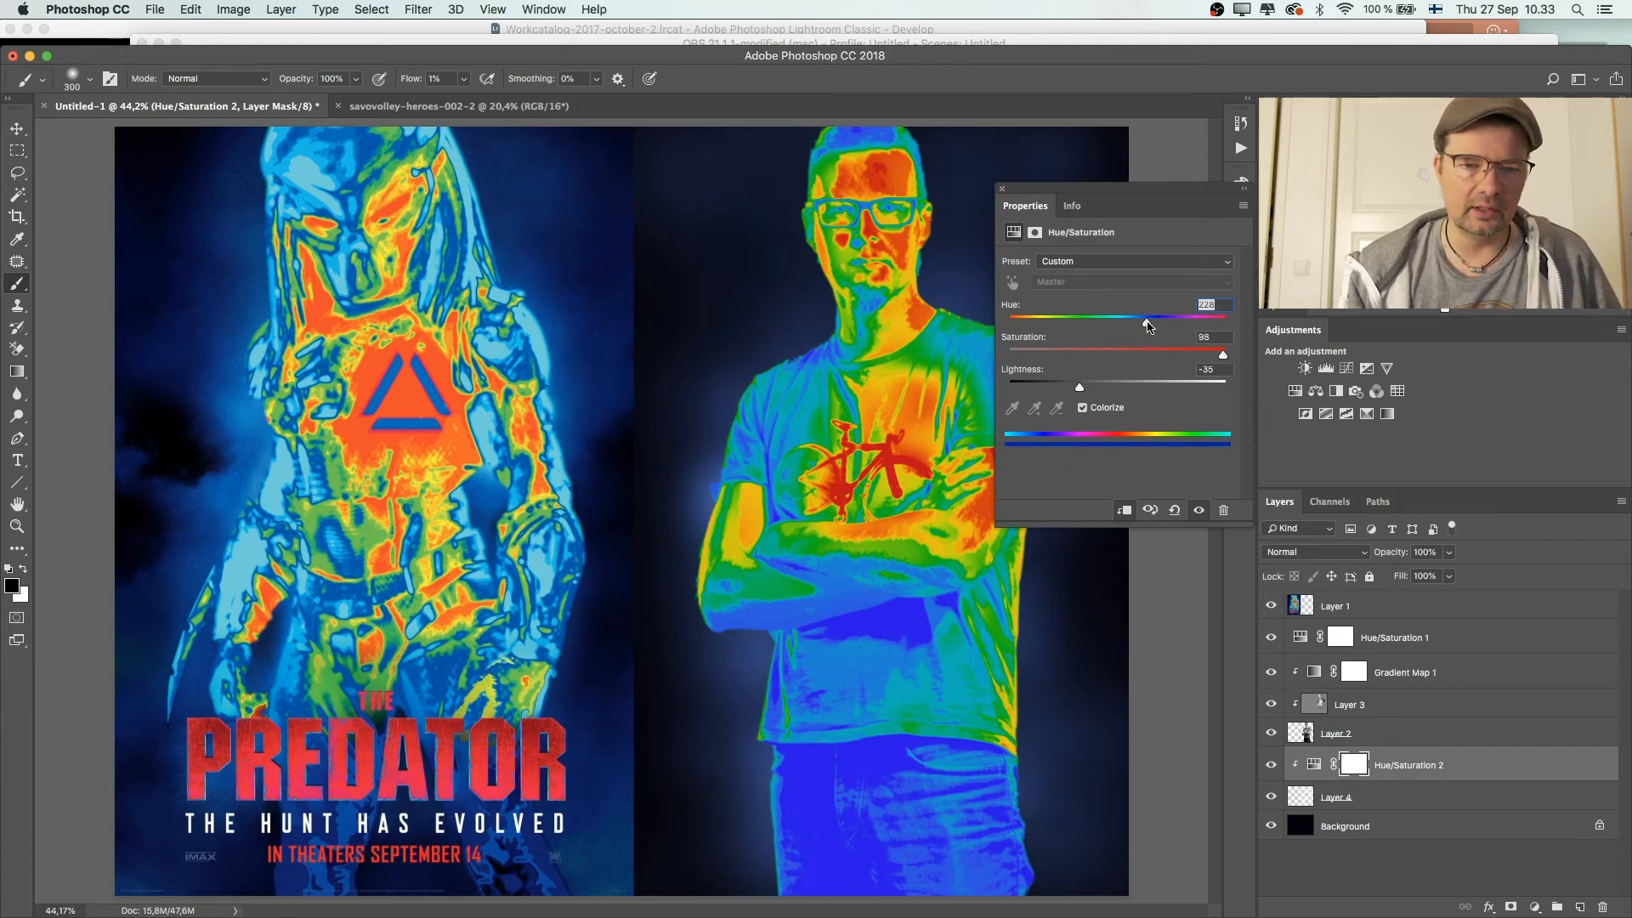
drag(1147, 323, 1142, 328)
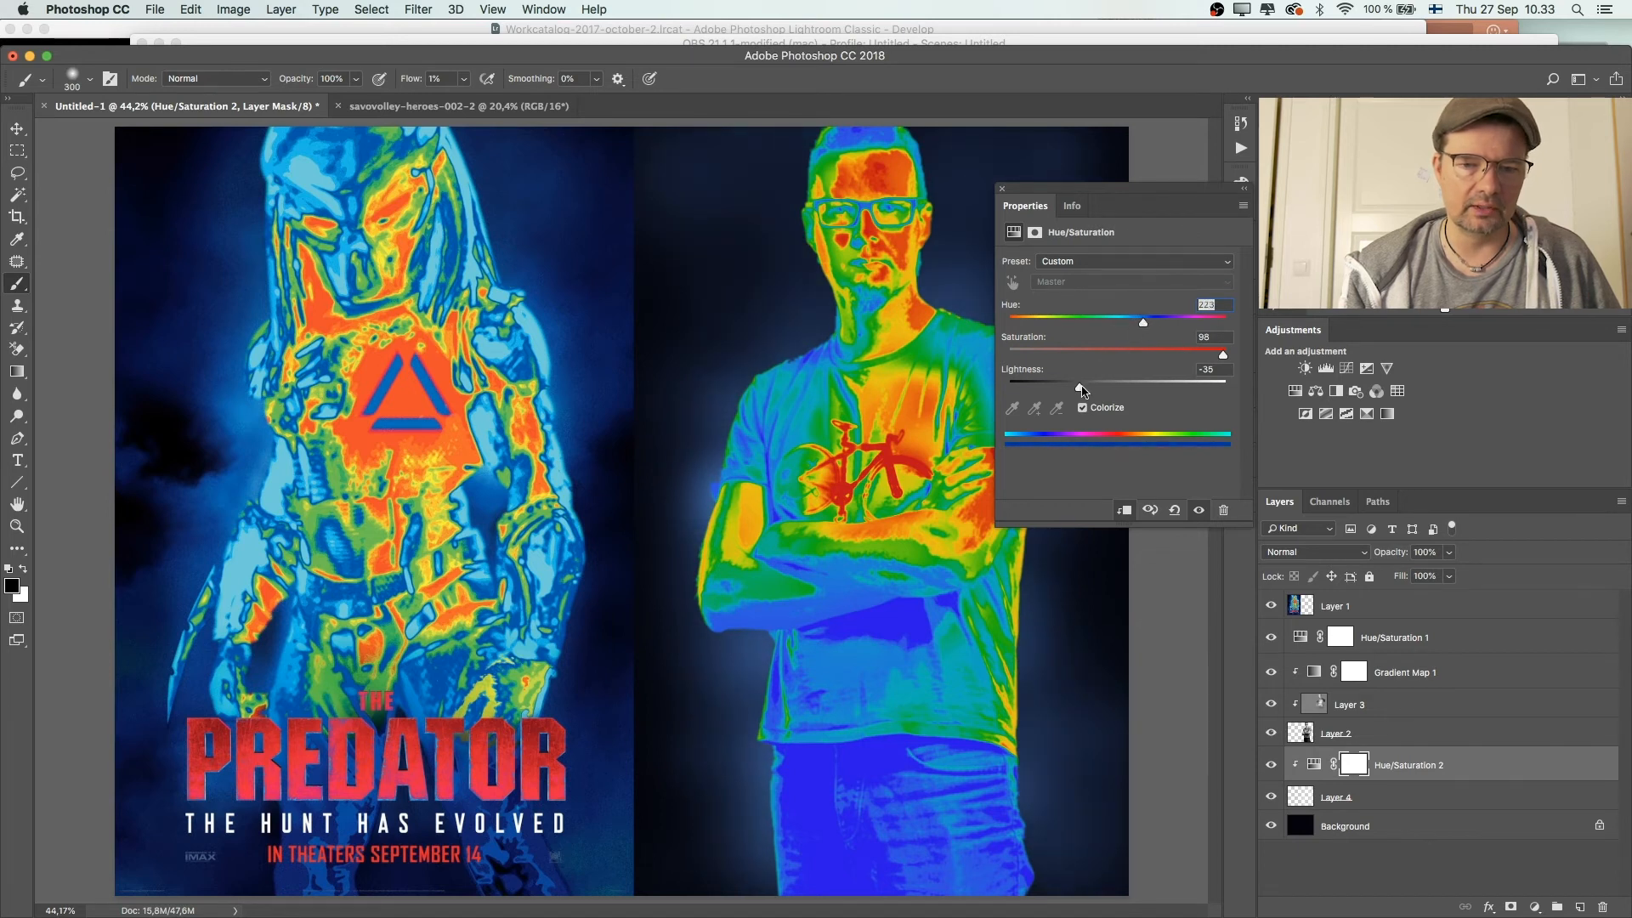
mouse_move(1073, 390)
mouse_down()
mouse_move(1095, 389)
mouse_move(1078, 394)
mouse_up()
drag(1145, 326, 1139, 327)
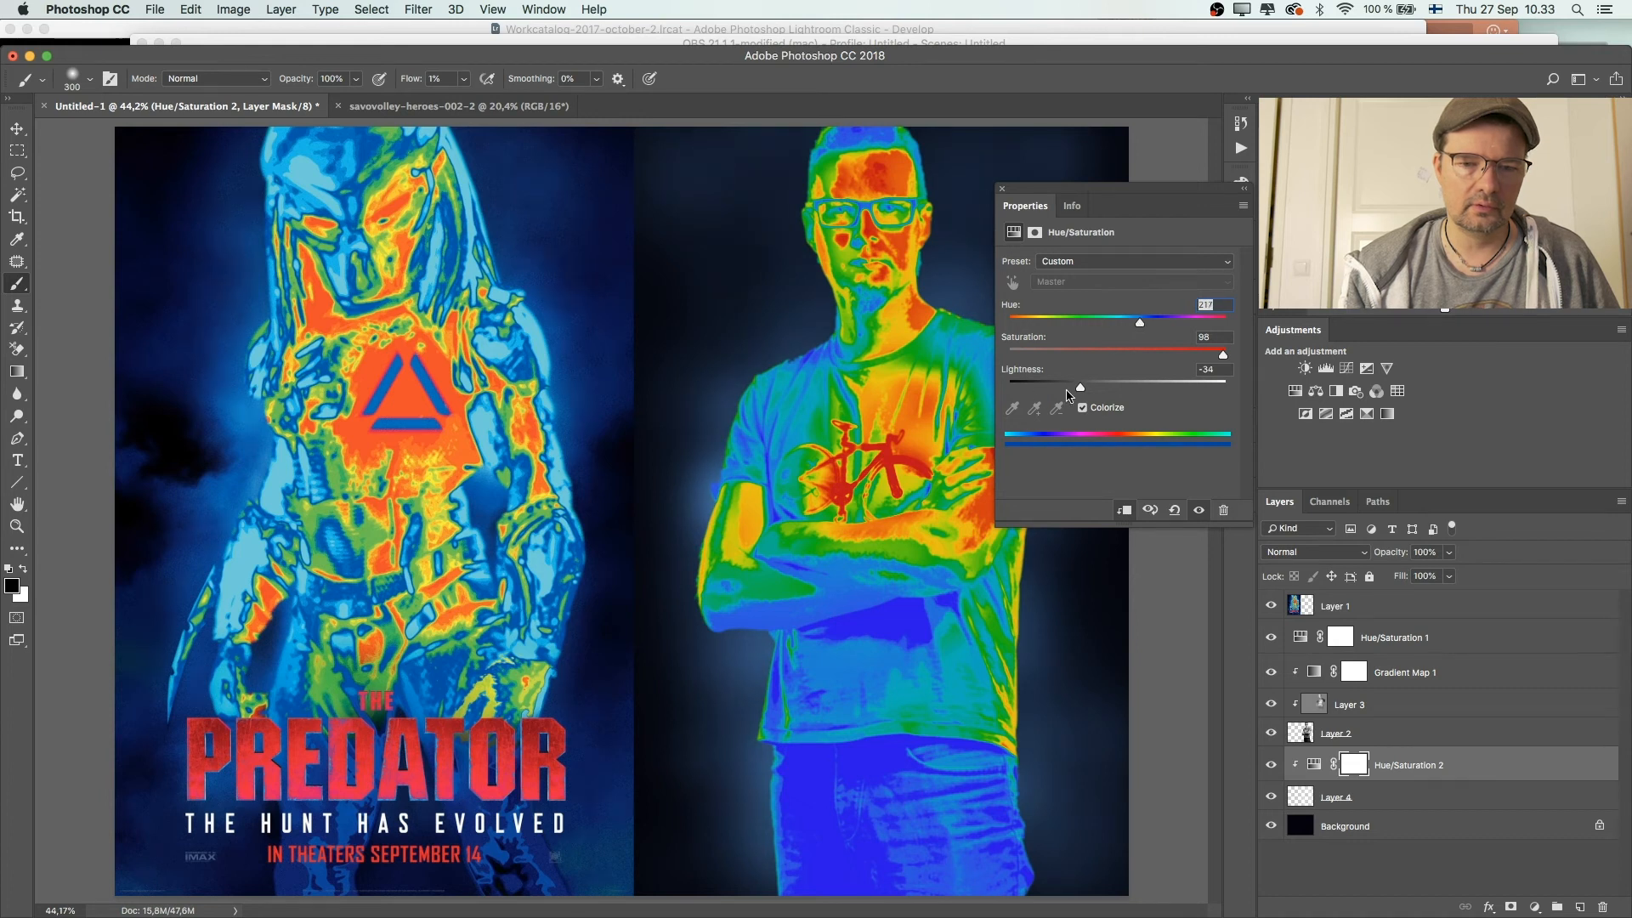
drag(1077, 392, 1070, 391)
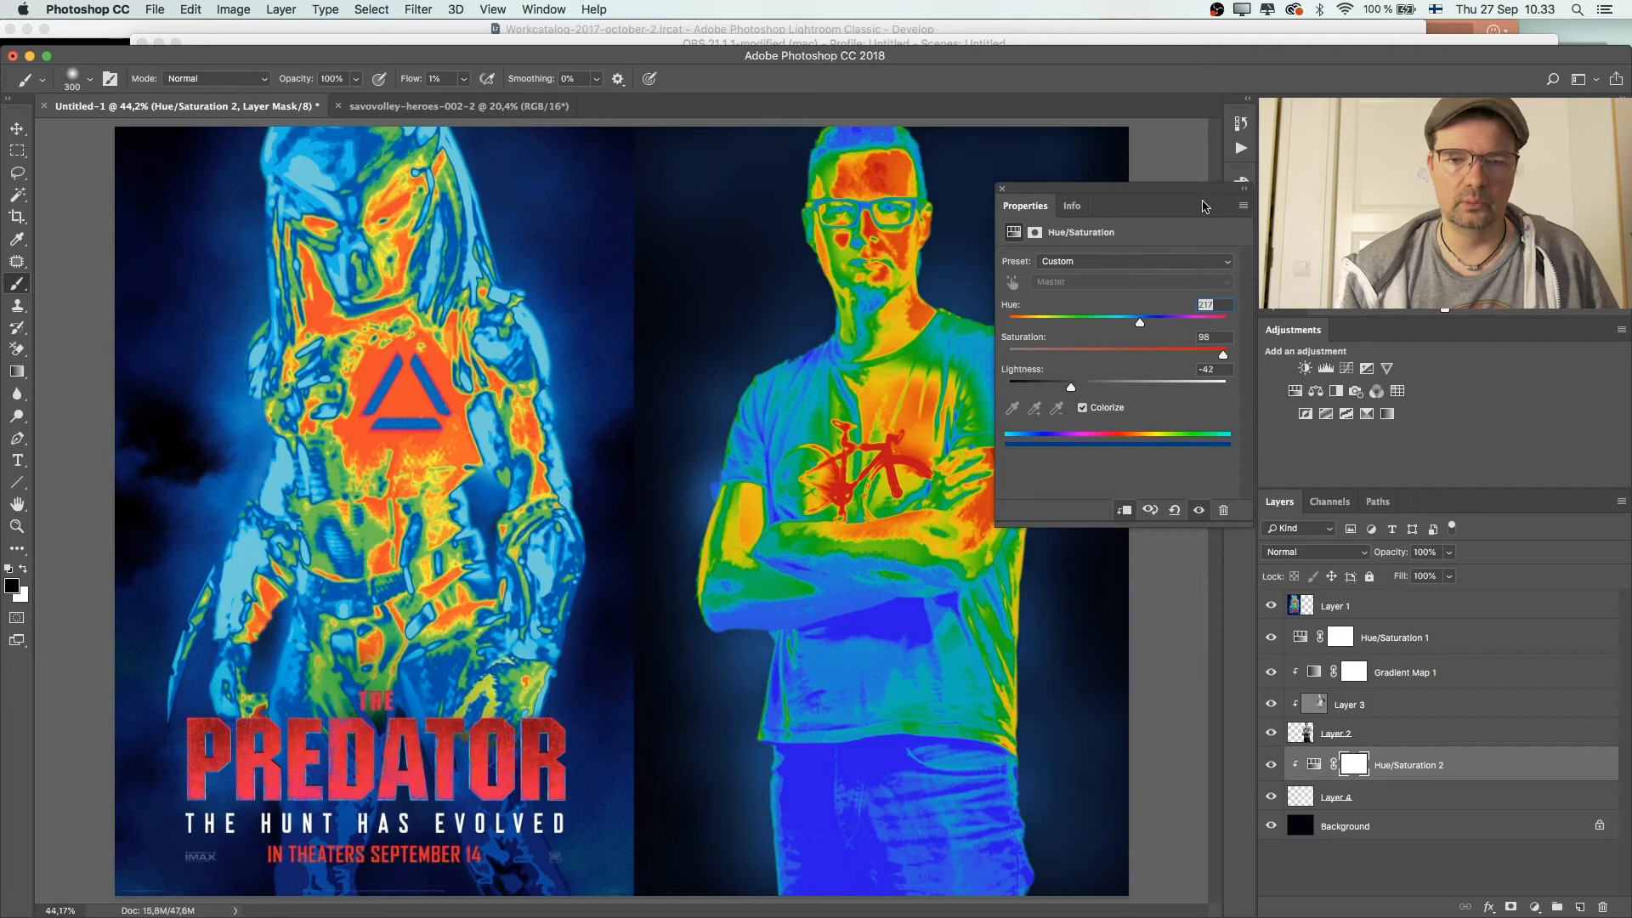
Step: On the glow layer, paint soft white beside the man's neck and shoulders with a 100-pixel brush at 6% opacity
click(1334, 796)
key(x)
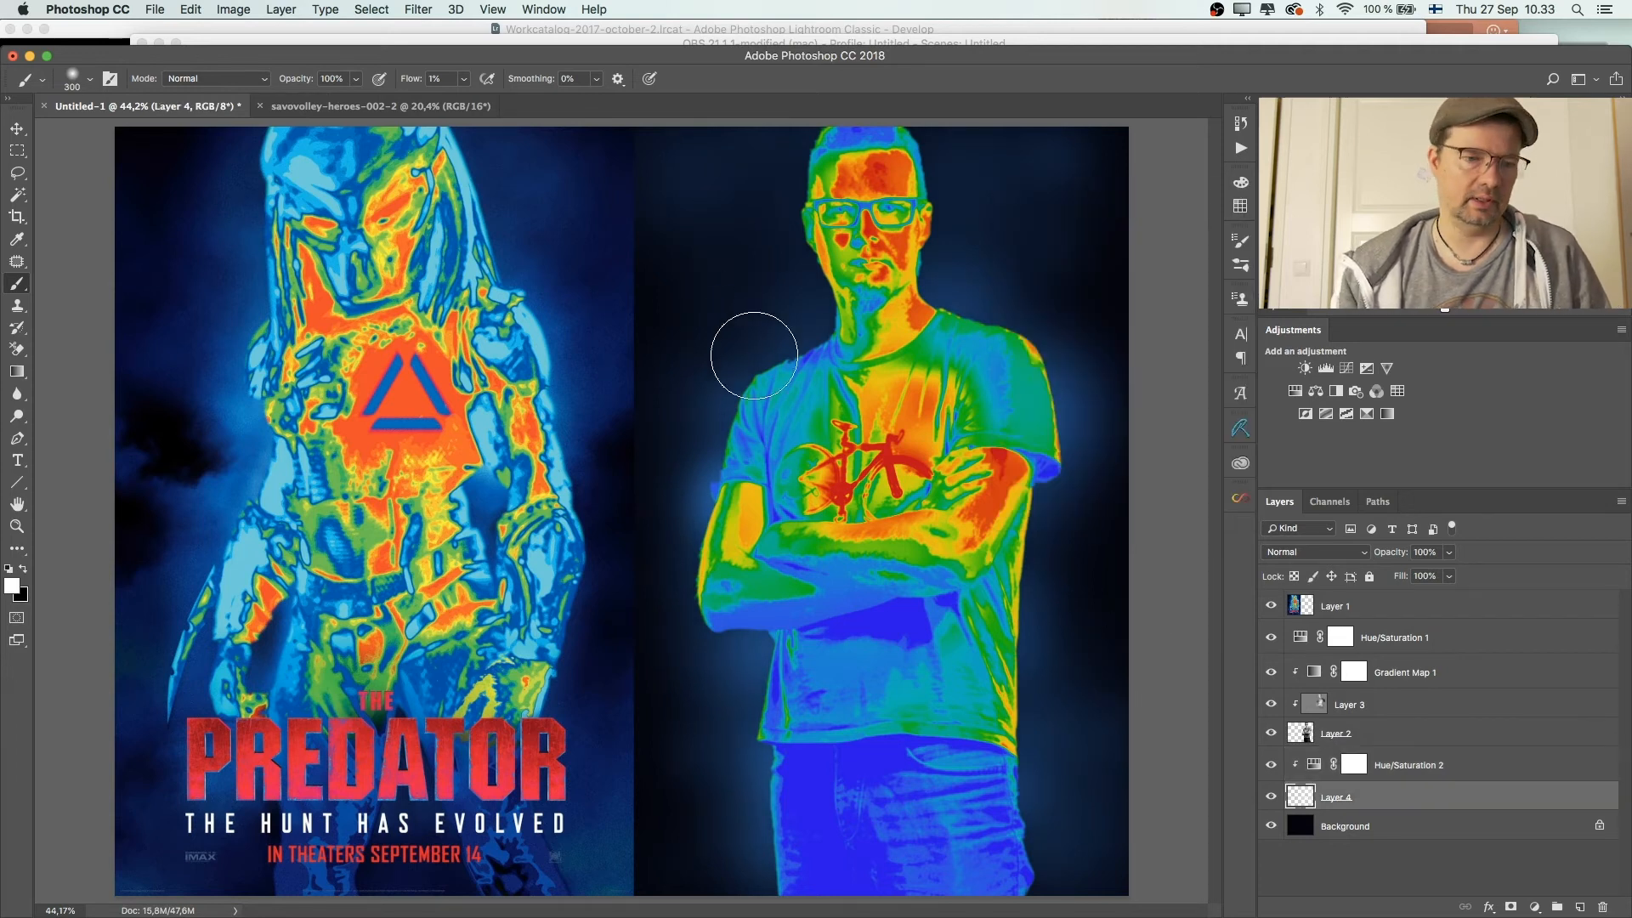
key(bracketleft)
key(bracketleft)
key(bracketleft)
key(bracketleft)
key(bracketleft)
key(bracketleft)
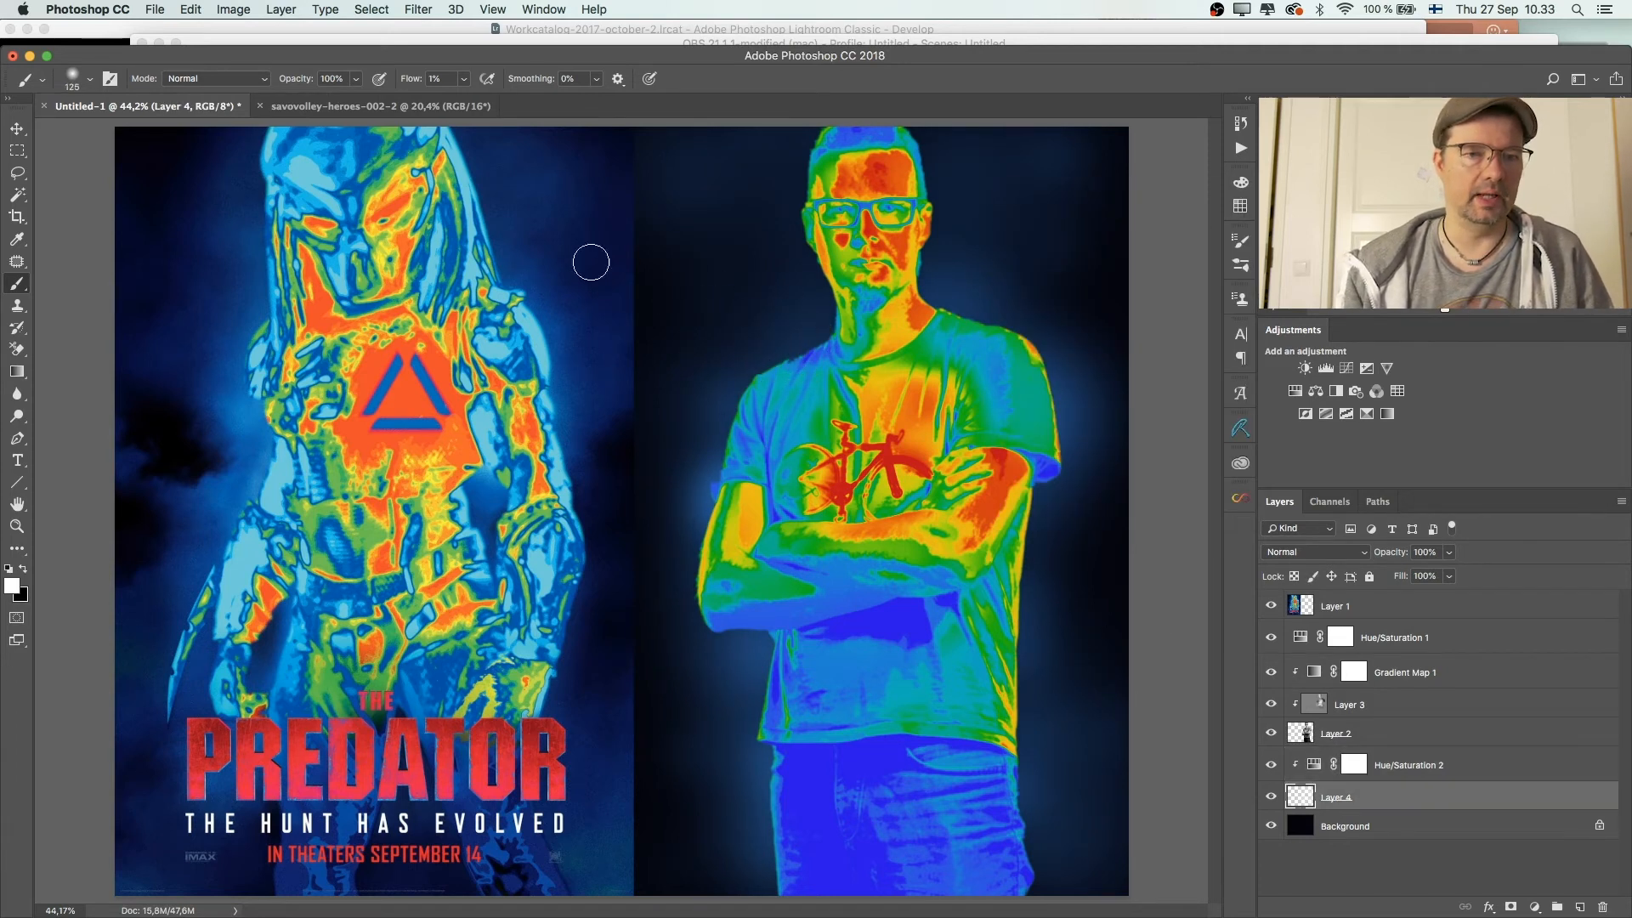
click(355, 79)
click(284, 101)
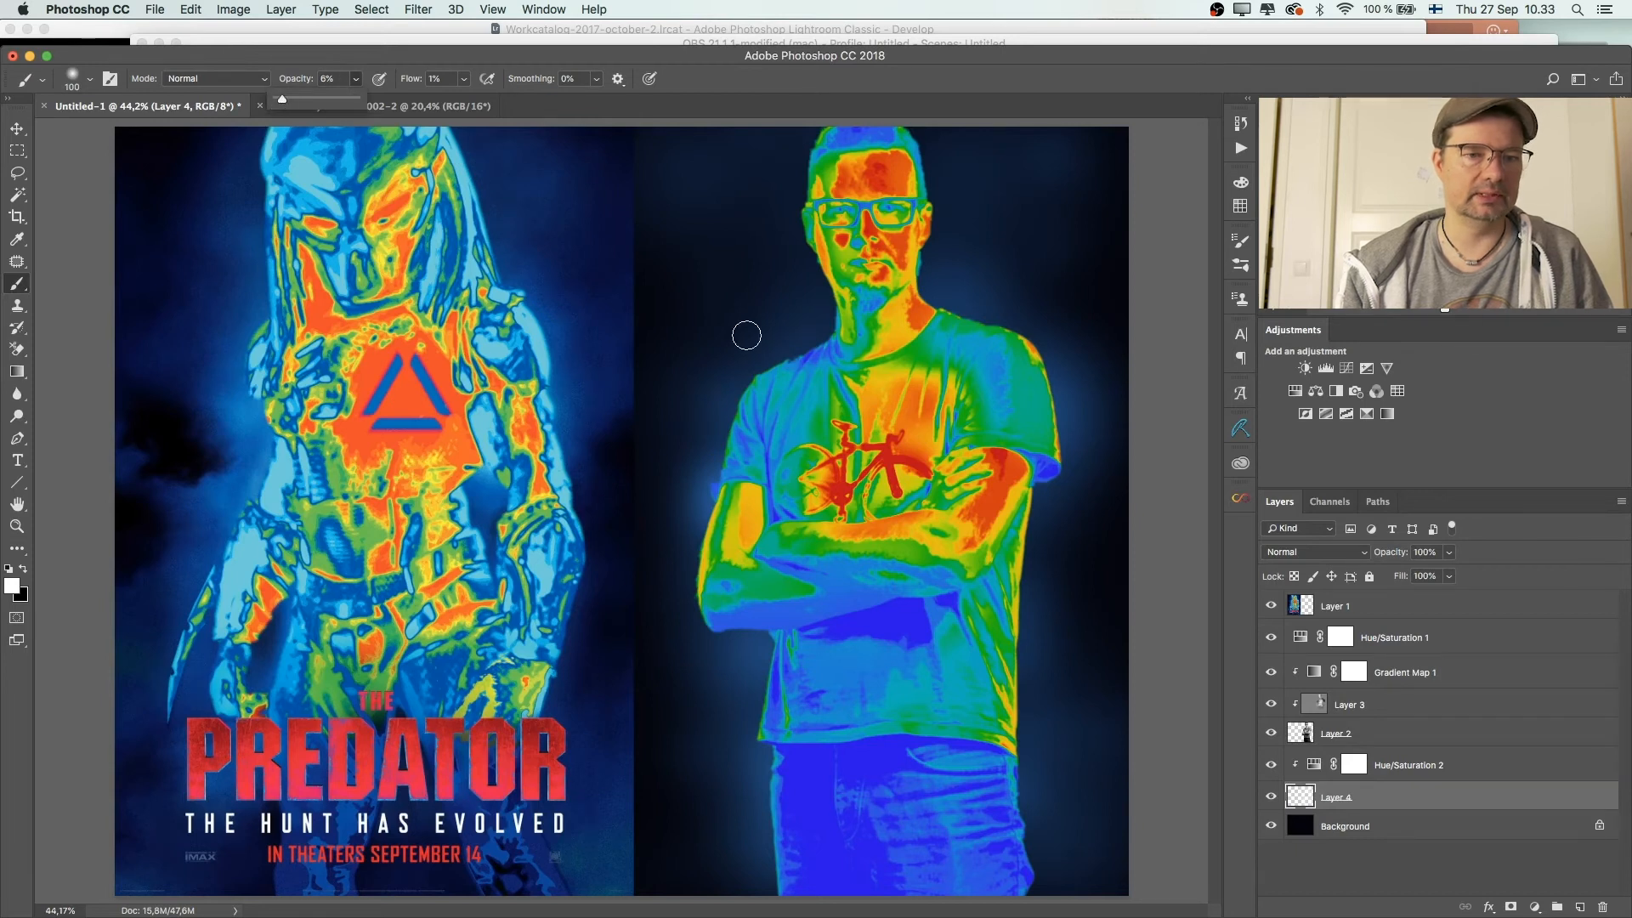
mouse_move(849, 342)
mouse_down()
mouse_move(777, 281)
mouse_move(808, 288)
mouse_up()
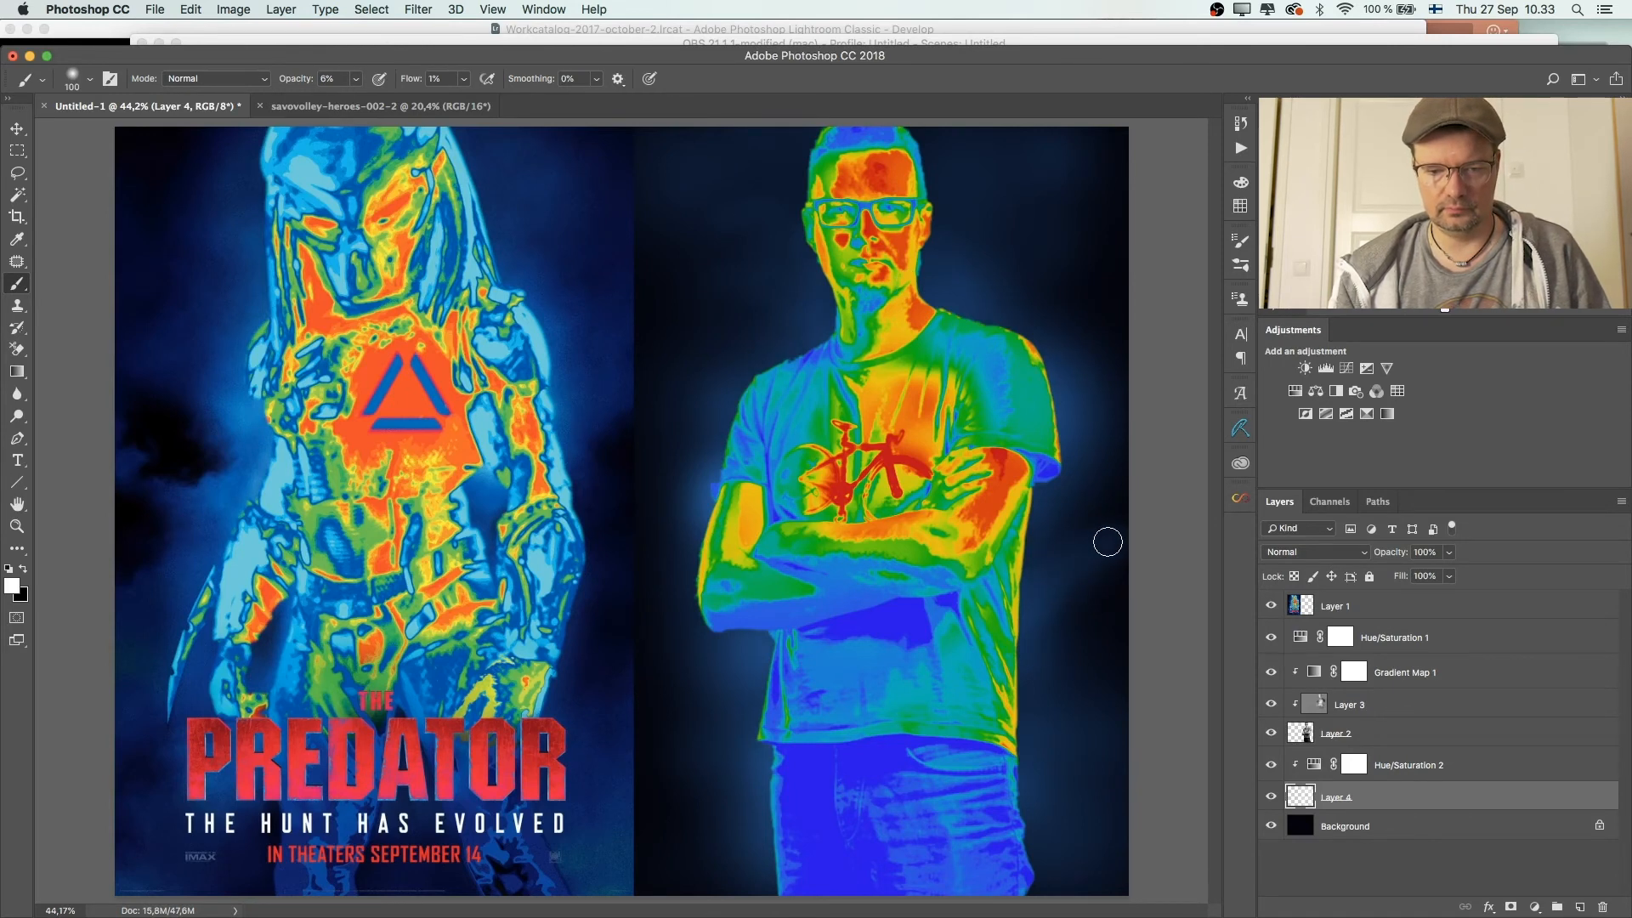
Step: Enlarge the brush to 316 pixels at 73% opacity and broaden the soft glow in the background around the man
key(bracketright)
key(bracketright)
key(bracketright)
key(bracketright)
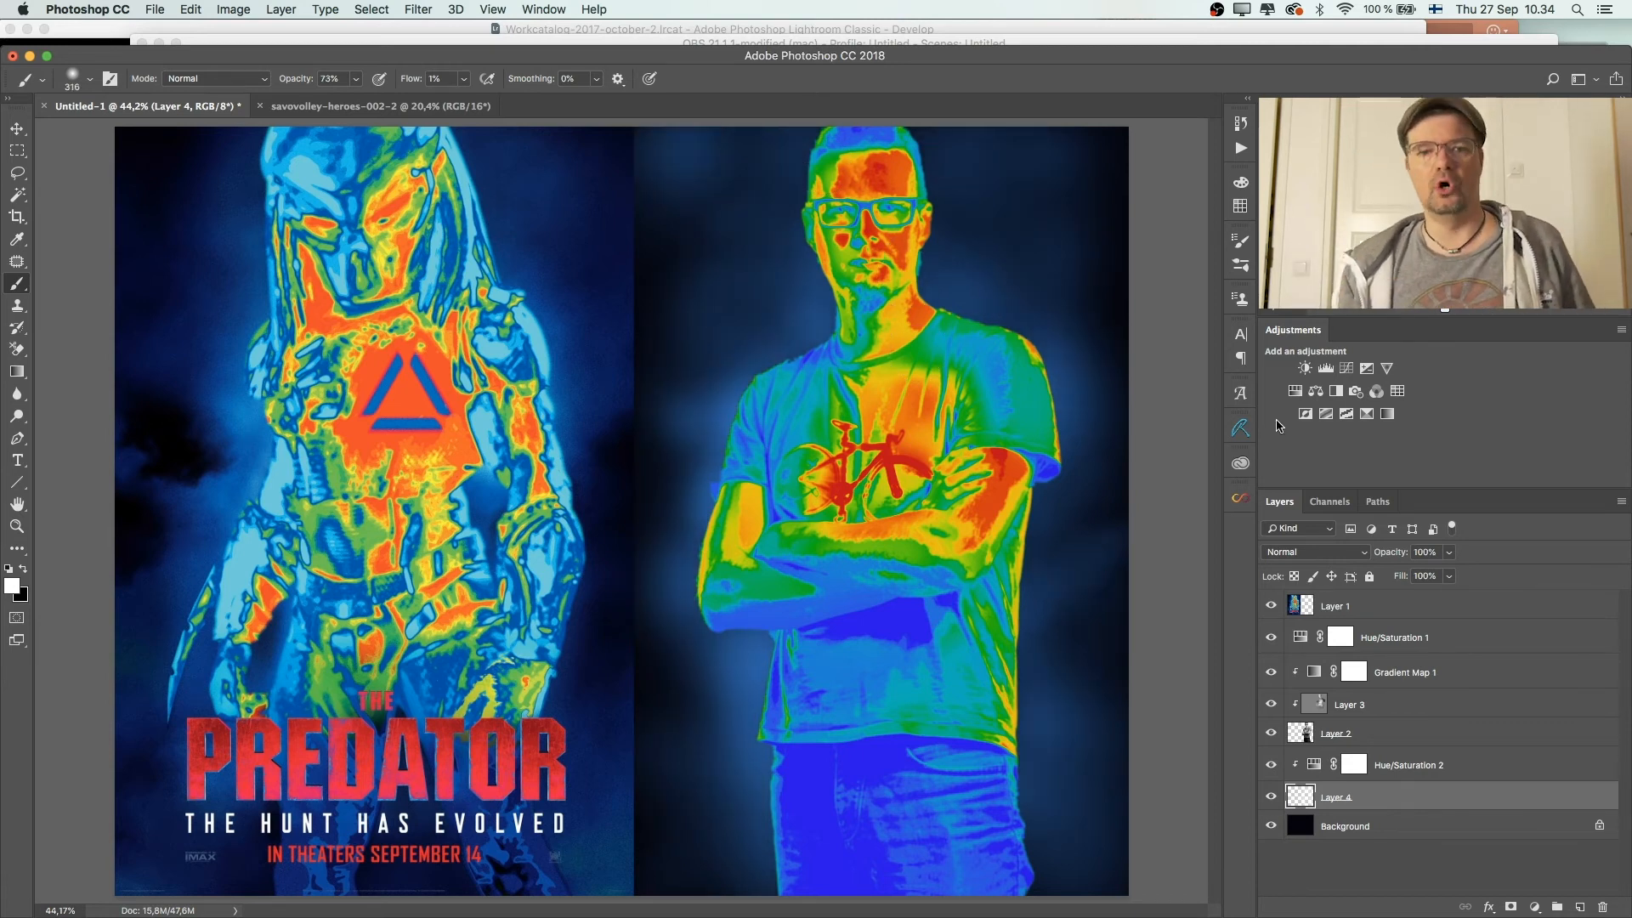
drag(914, 425, 956, 476)
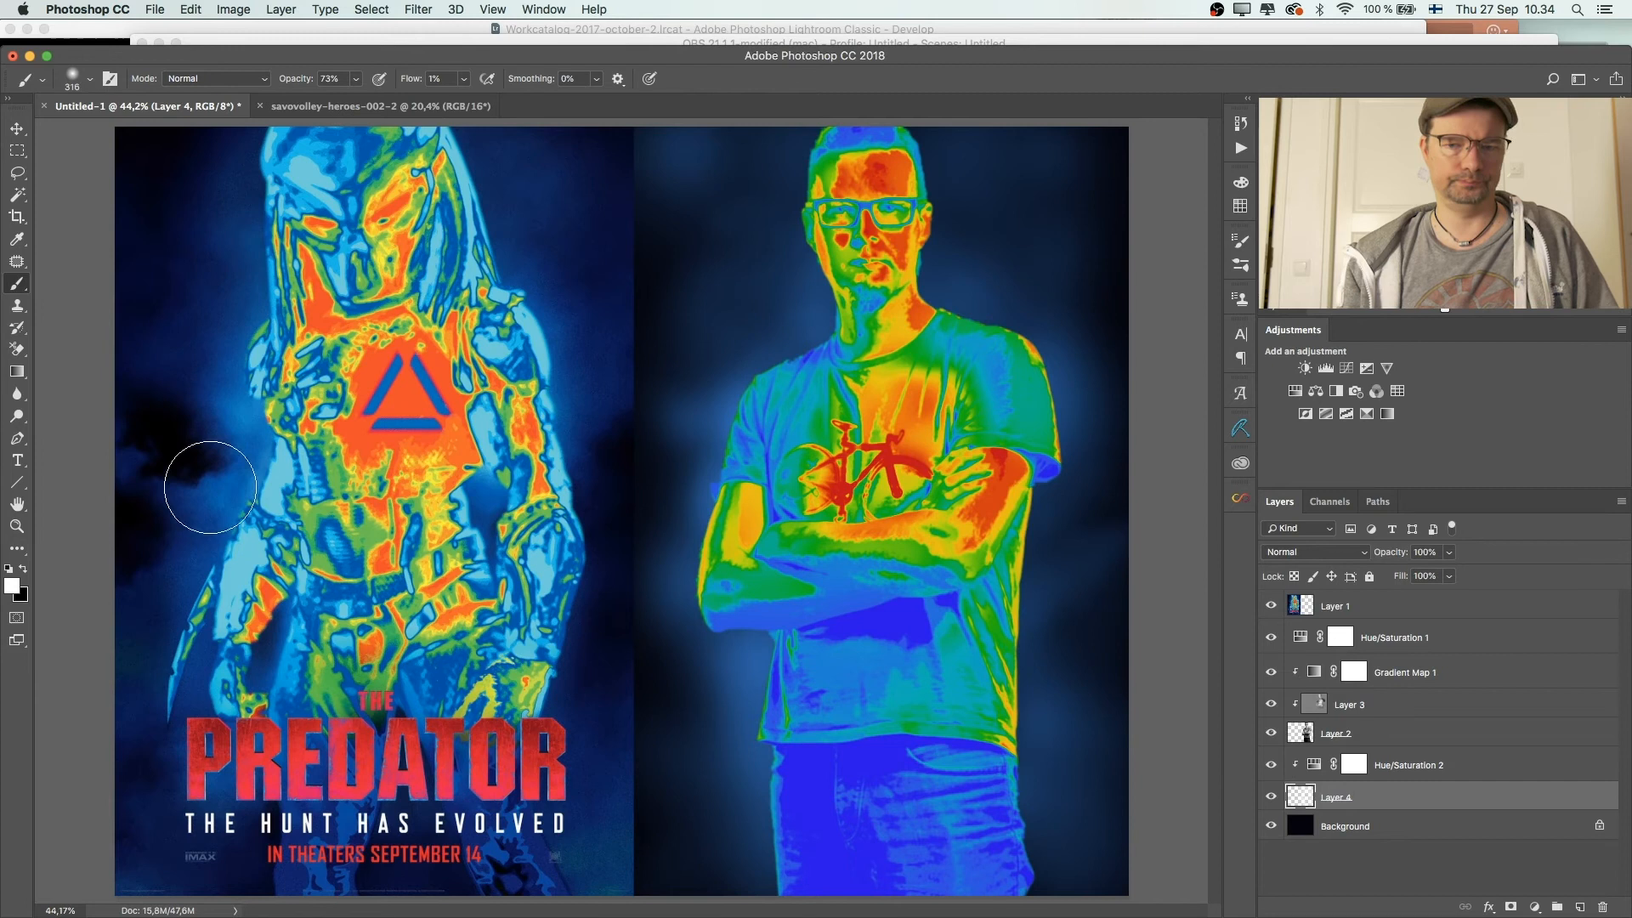
Step: Add a new layer above Hue/Saturation 1, fill it with 50% gray and set its blend mode to Overlay
click(18, 524)
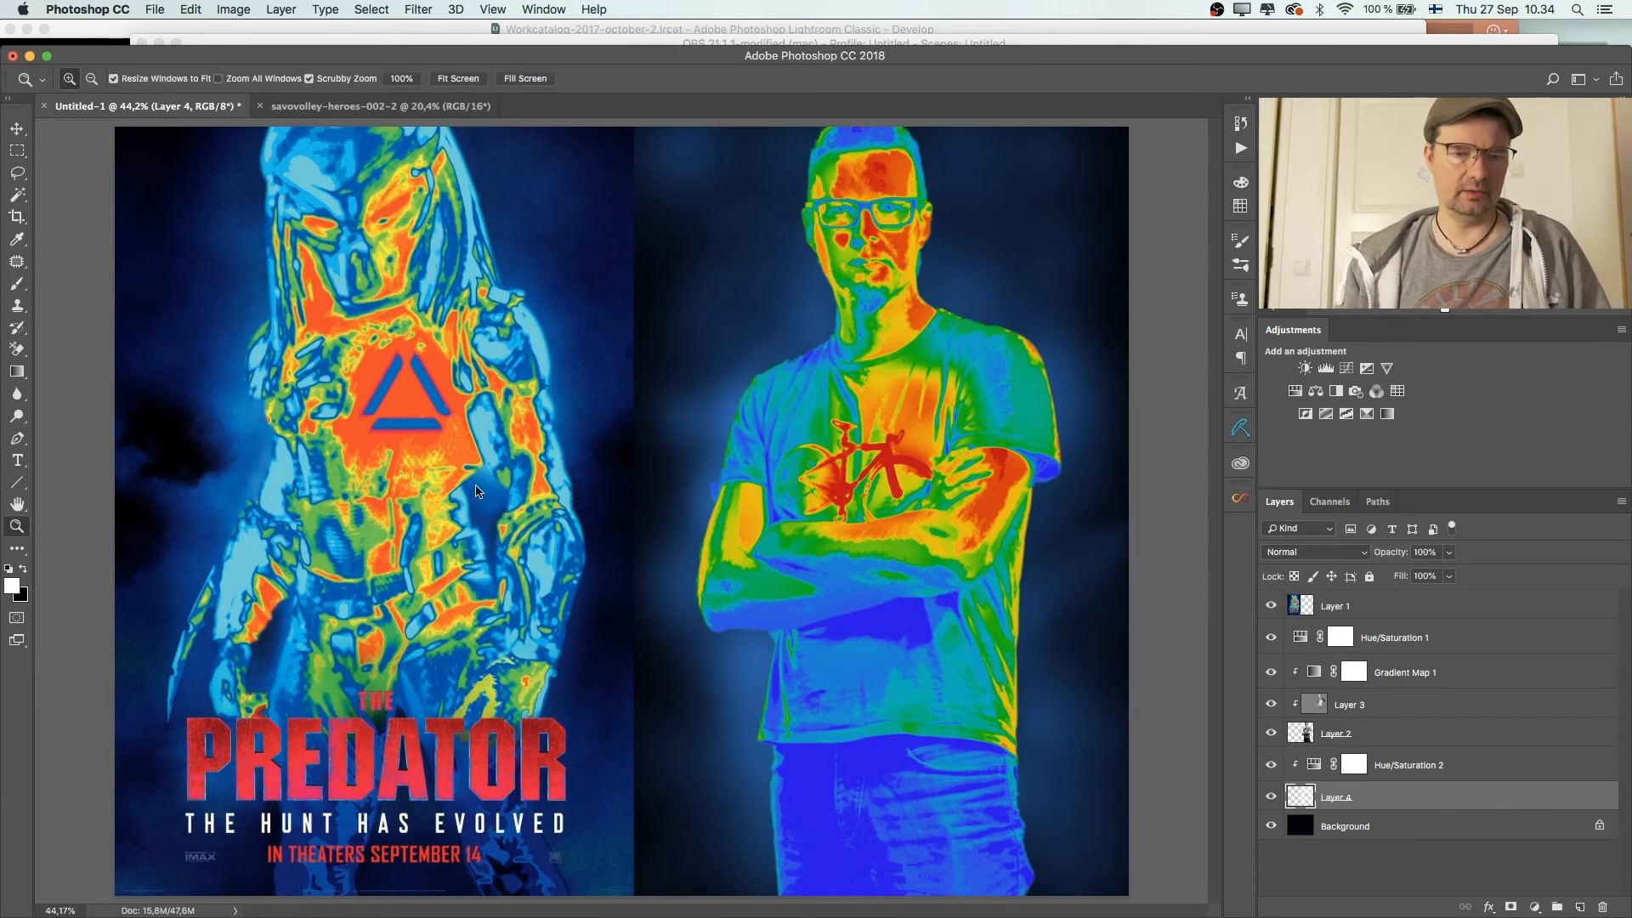
mouse_move(865, 471)
mouse_down()
mouse_move(922, 473)
mouse_move(865, 474)
mouse_move(879, 475)
mouse_up()
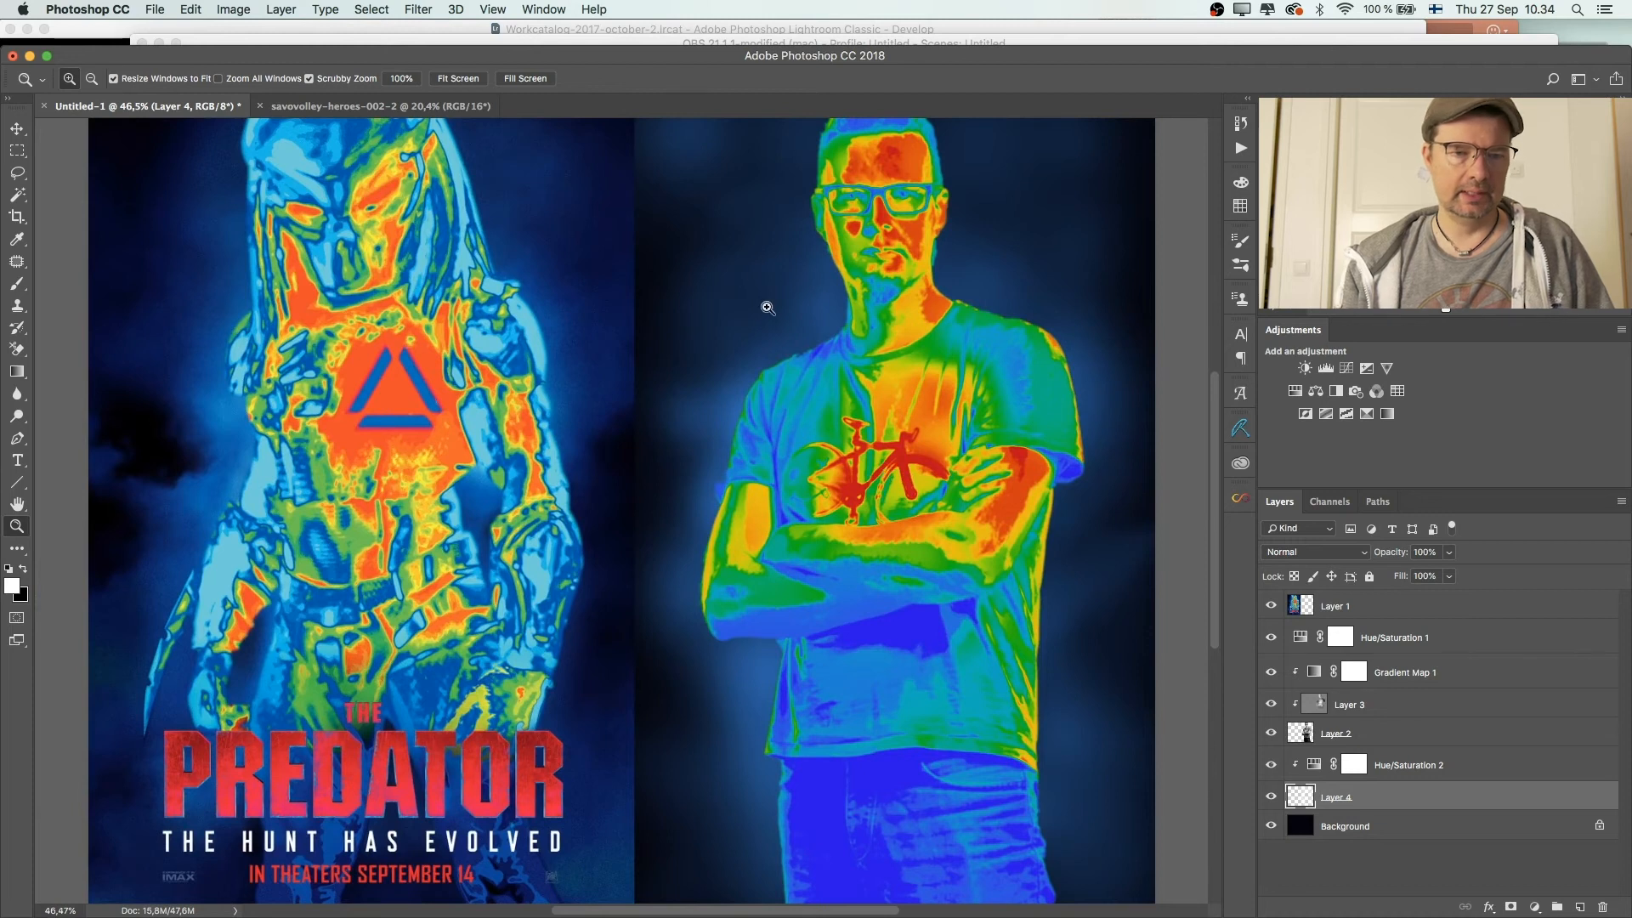
mouse_move(251, 277)
mouse_down()
mouse_move(310, 247)
mouse_move(281, 271)
mouse_up()
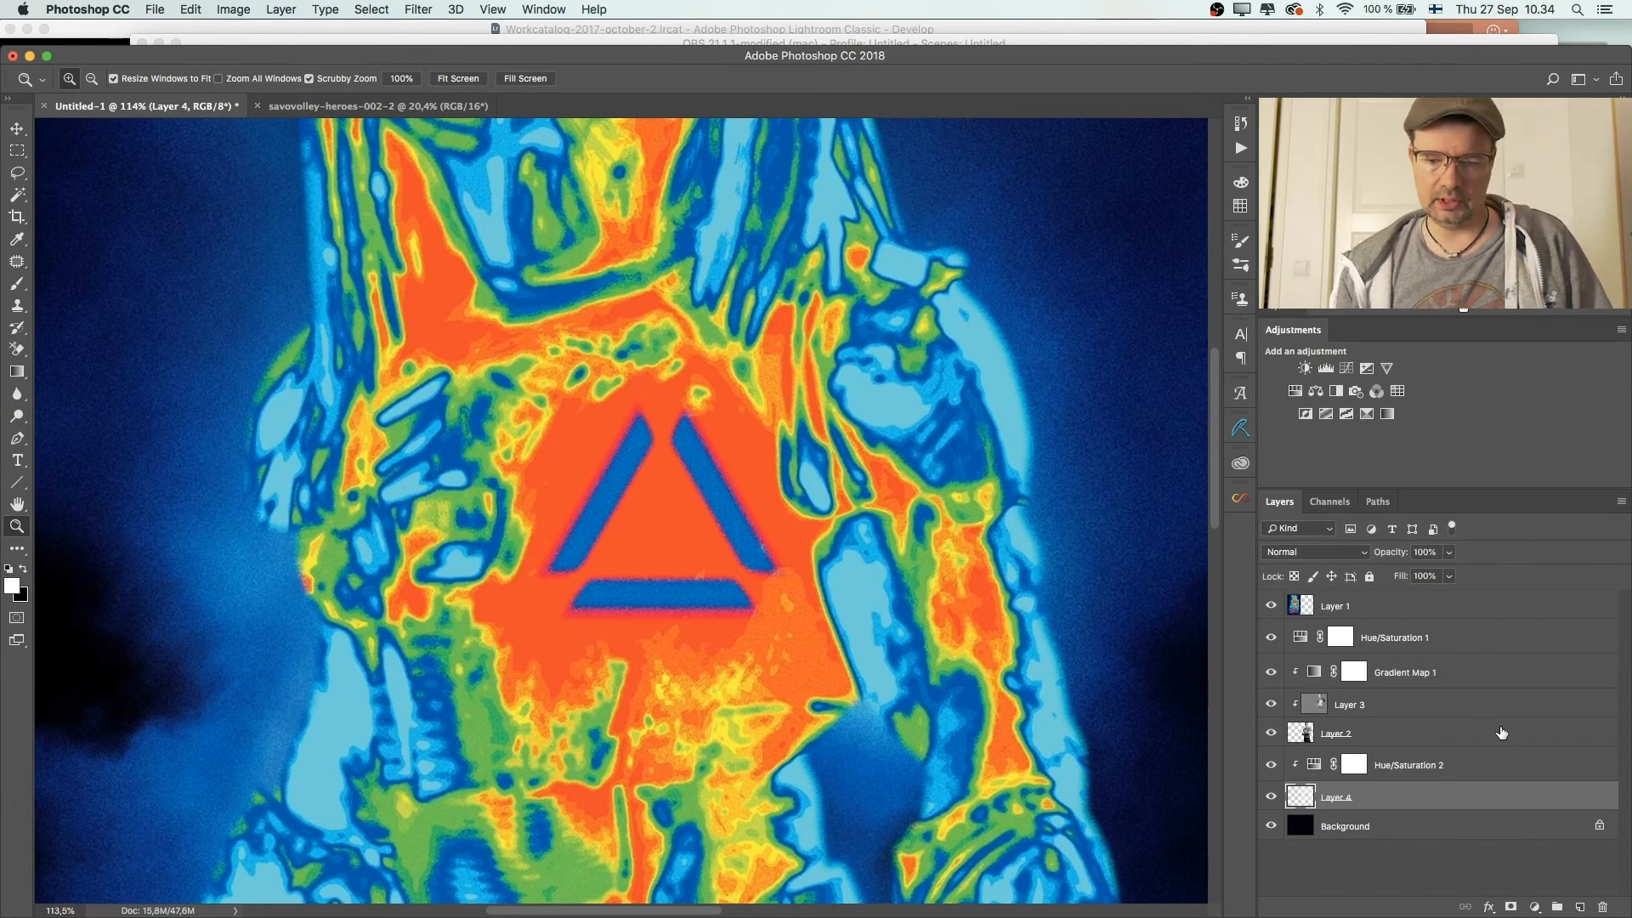
drag(1146, 467, 1120, 474)
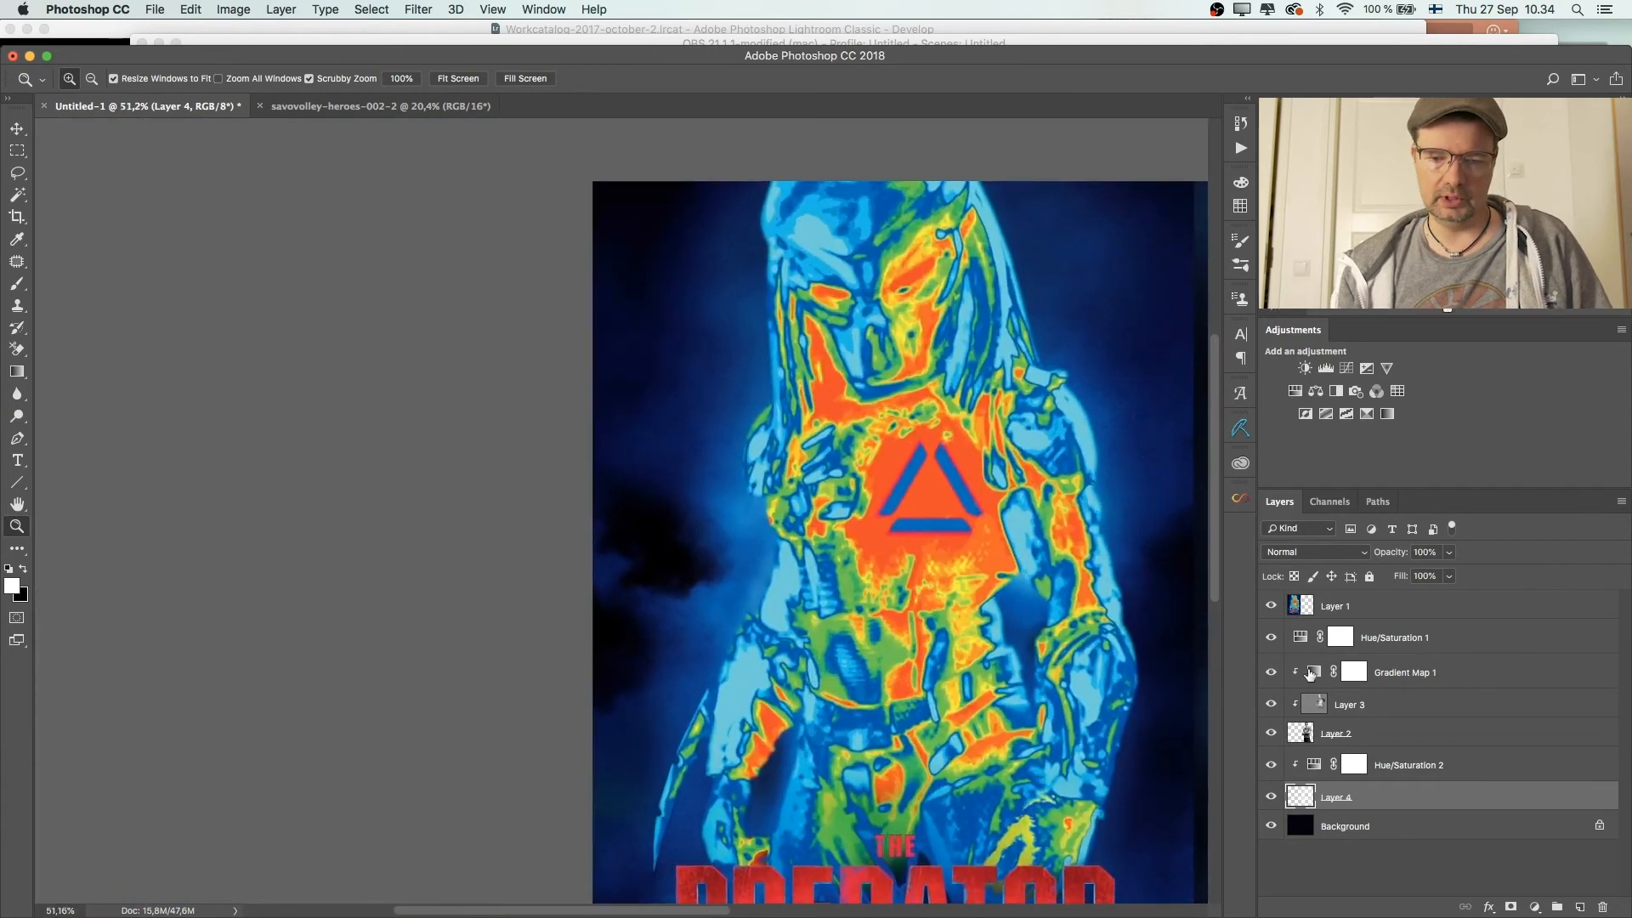
click(1443, 643)
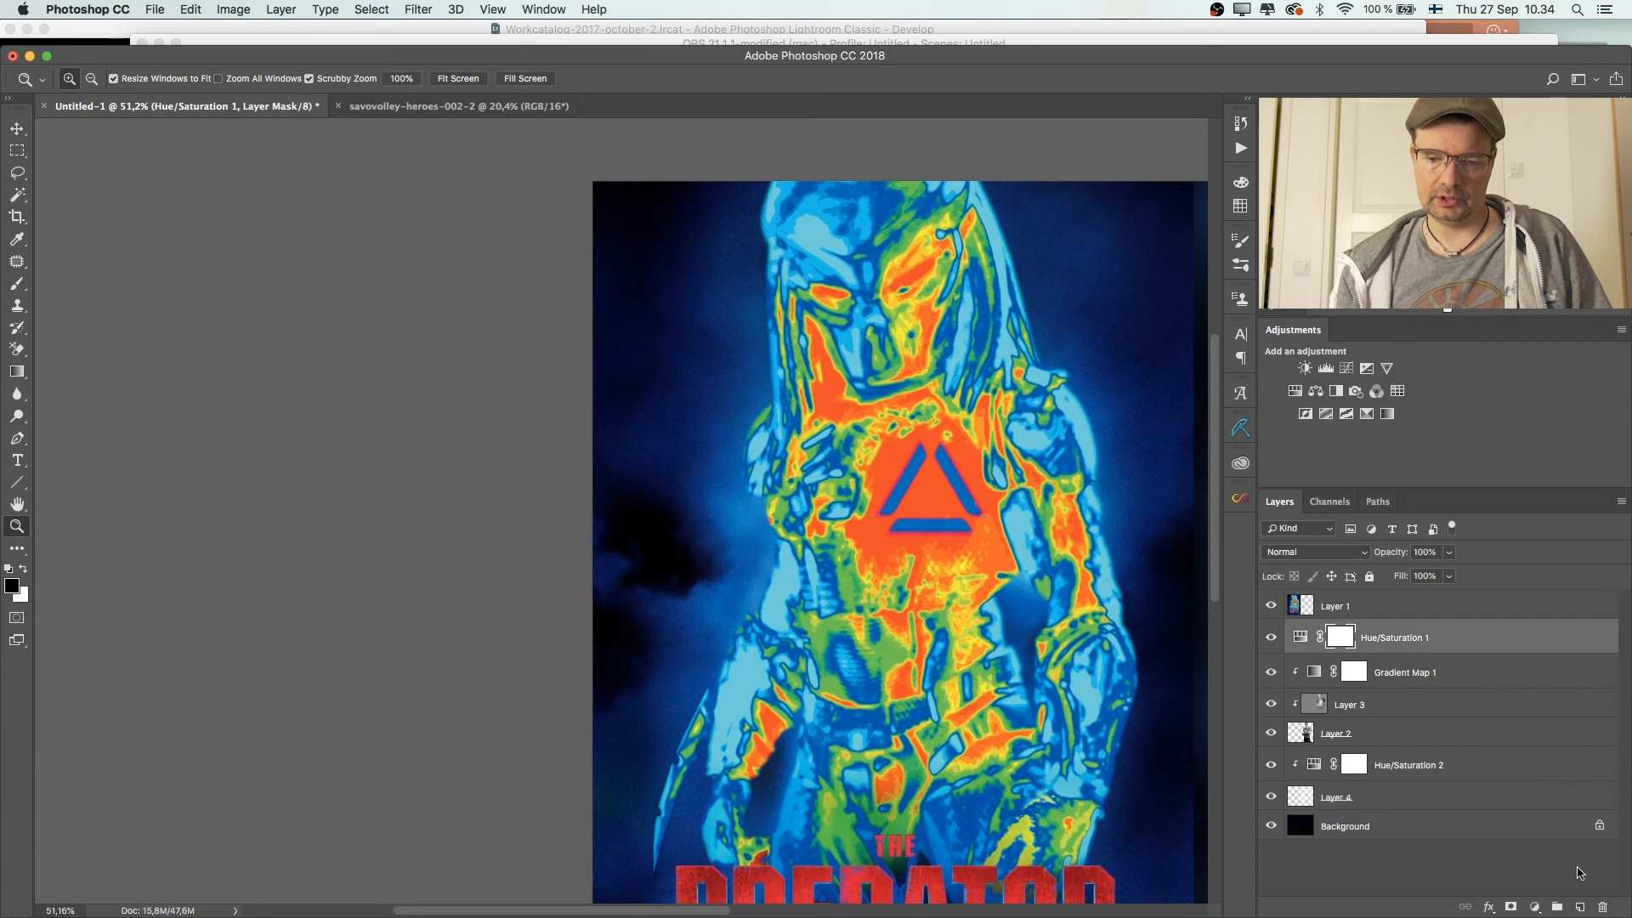
click(1577, 904)
key(shift+F5)
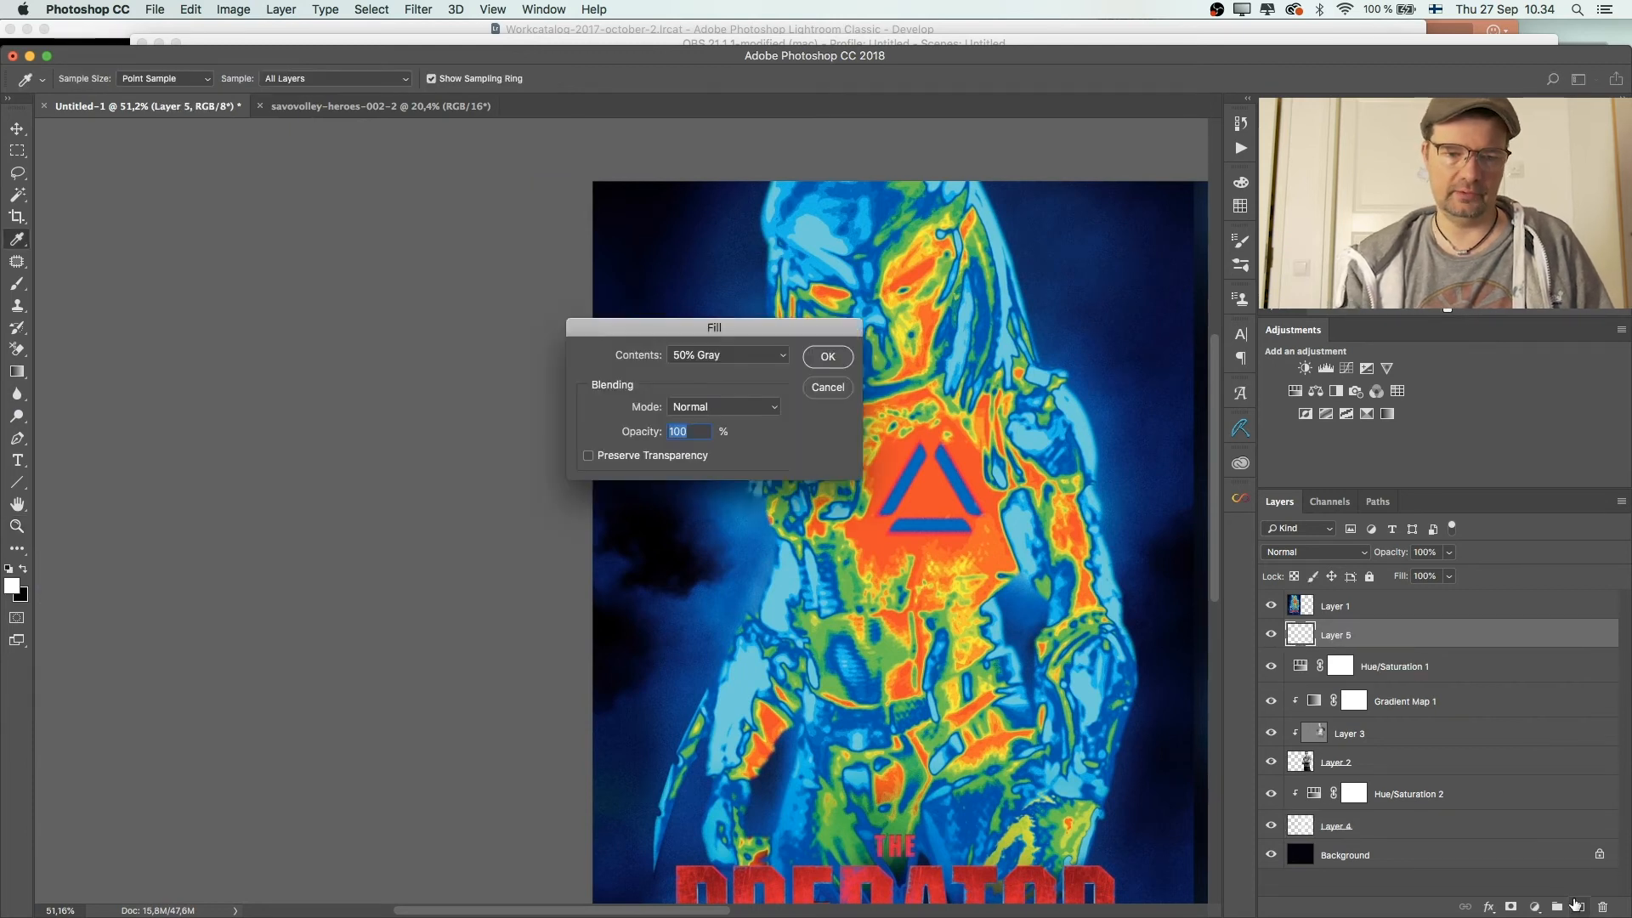
key(Return)
drag(1053, 541, 415, 533)
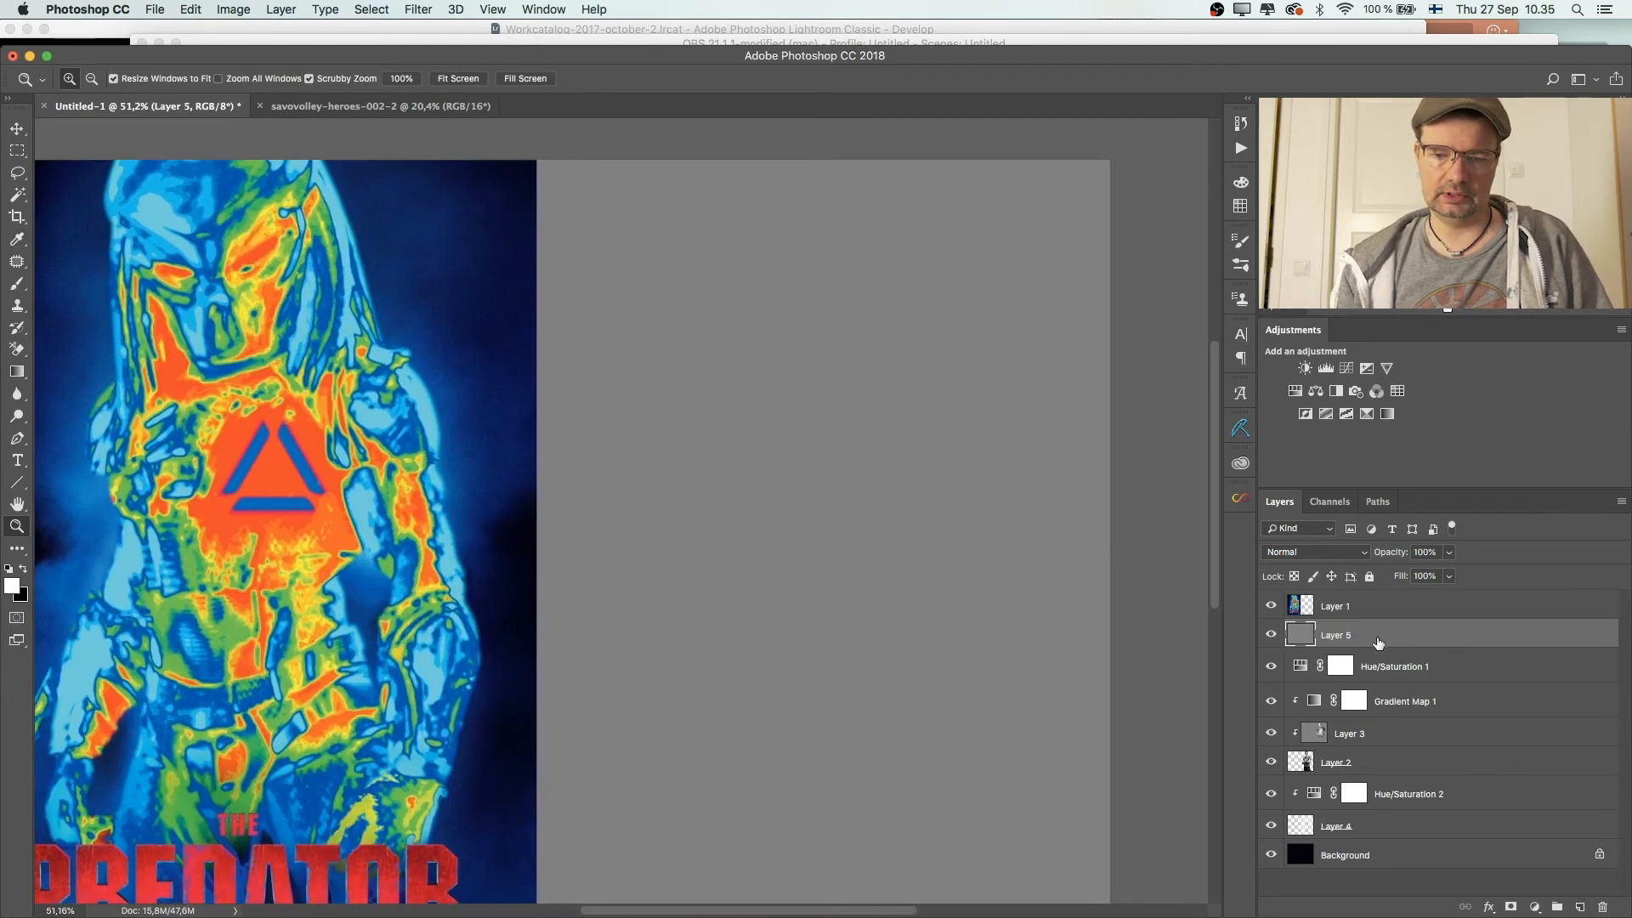
click(1323, 559)
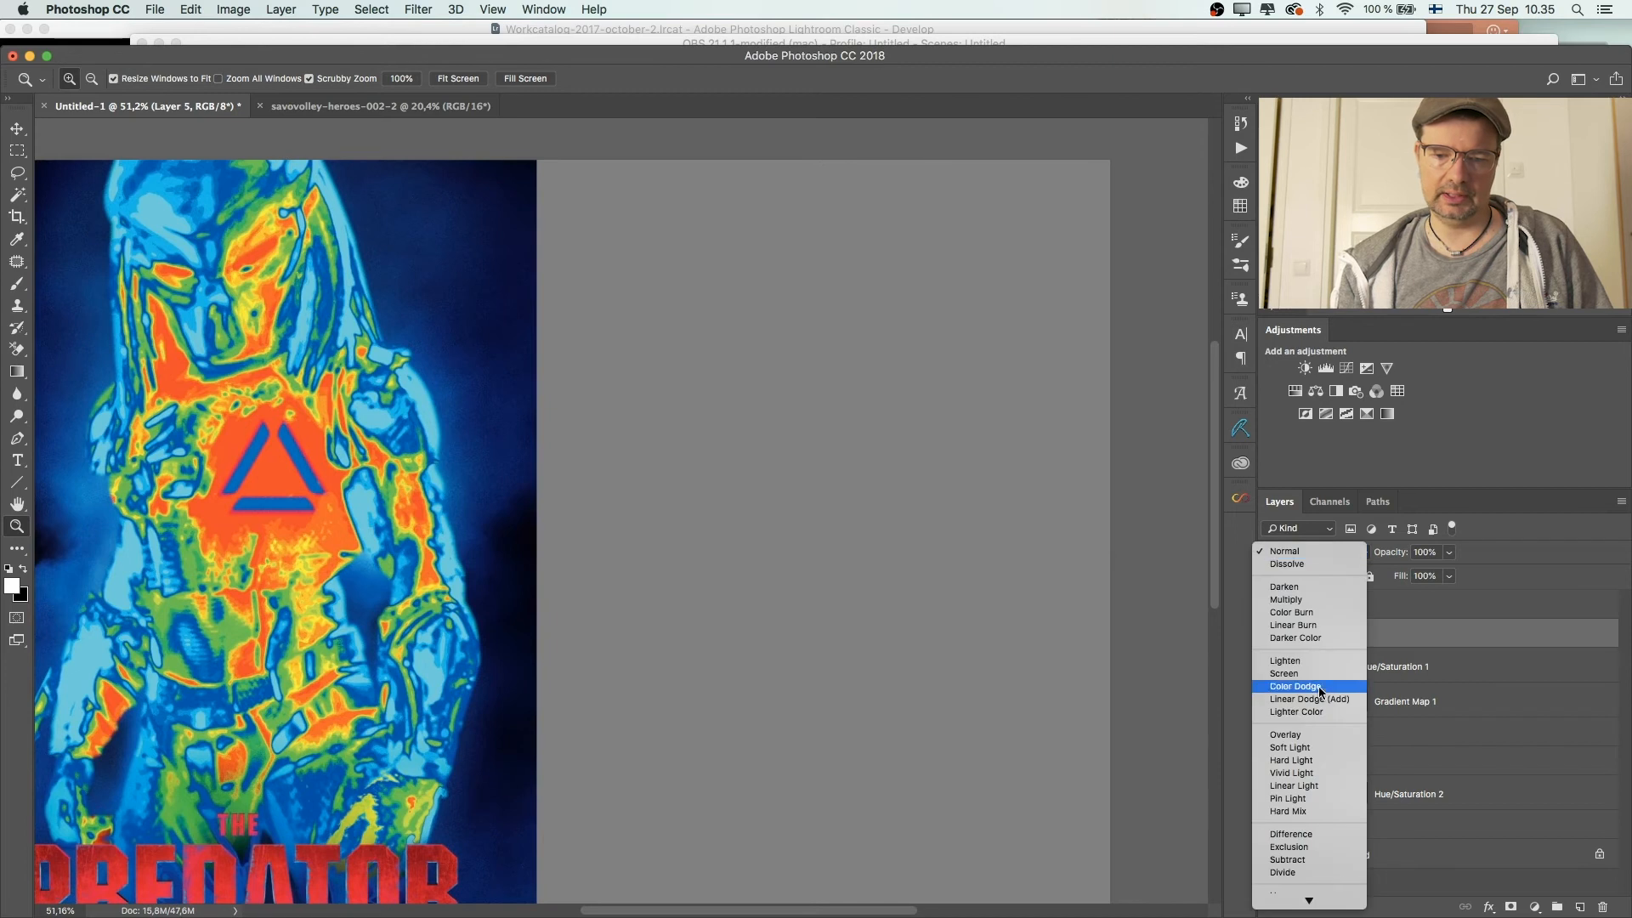
click(1314, 737)
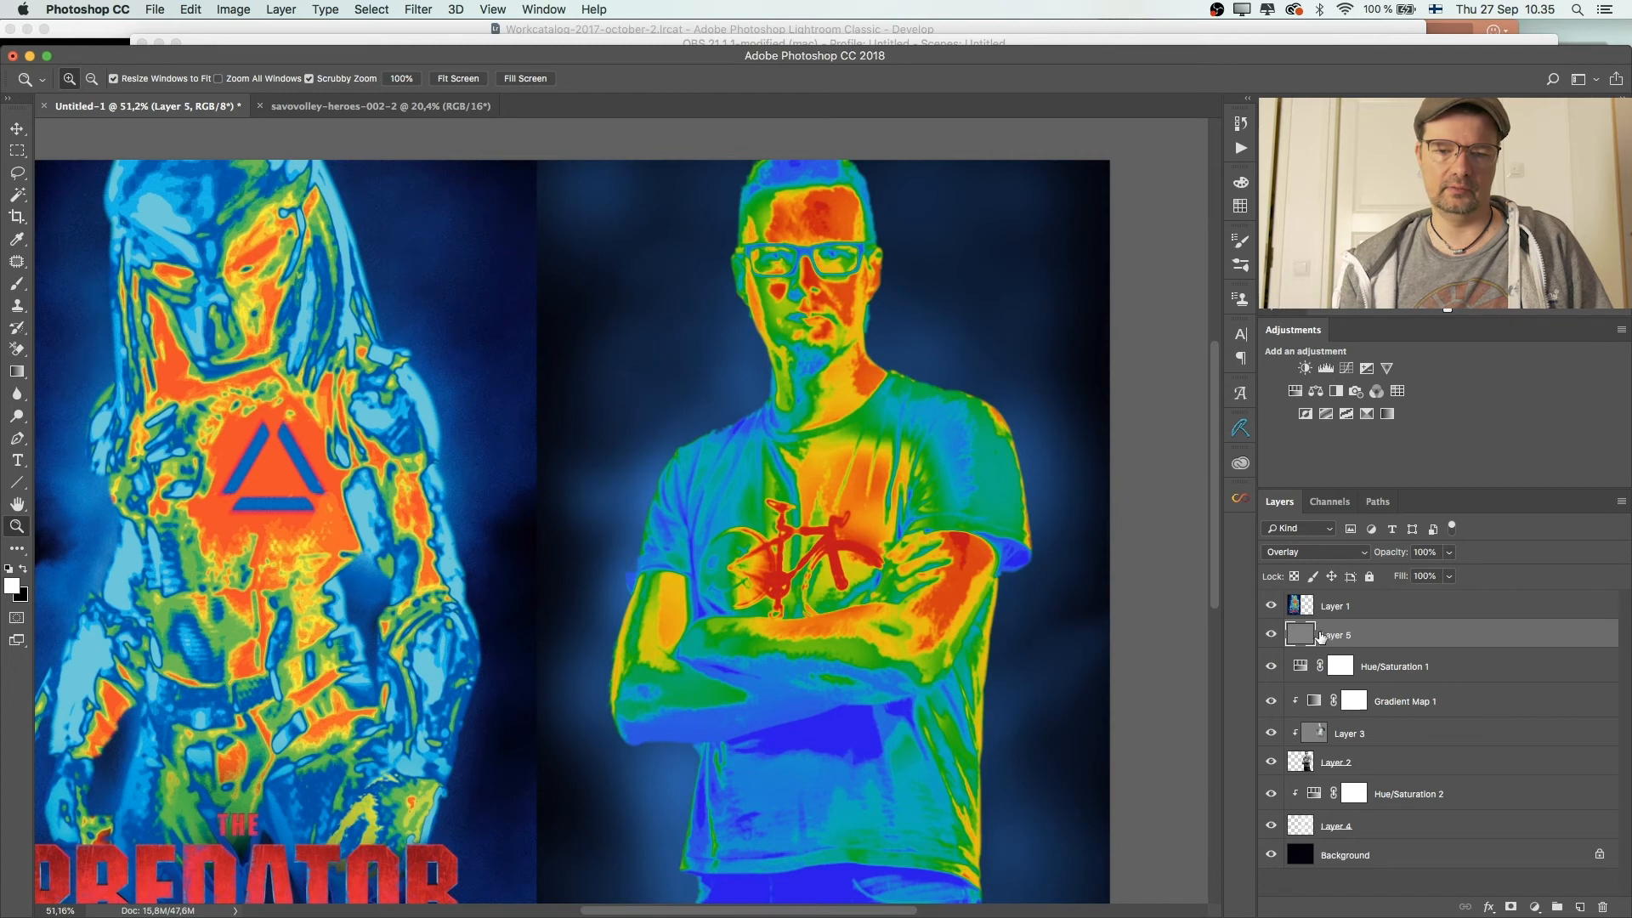
Step: Add monochromatic Gaussian noise of about 26% to the gray Overlay layer
click(417, 11)
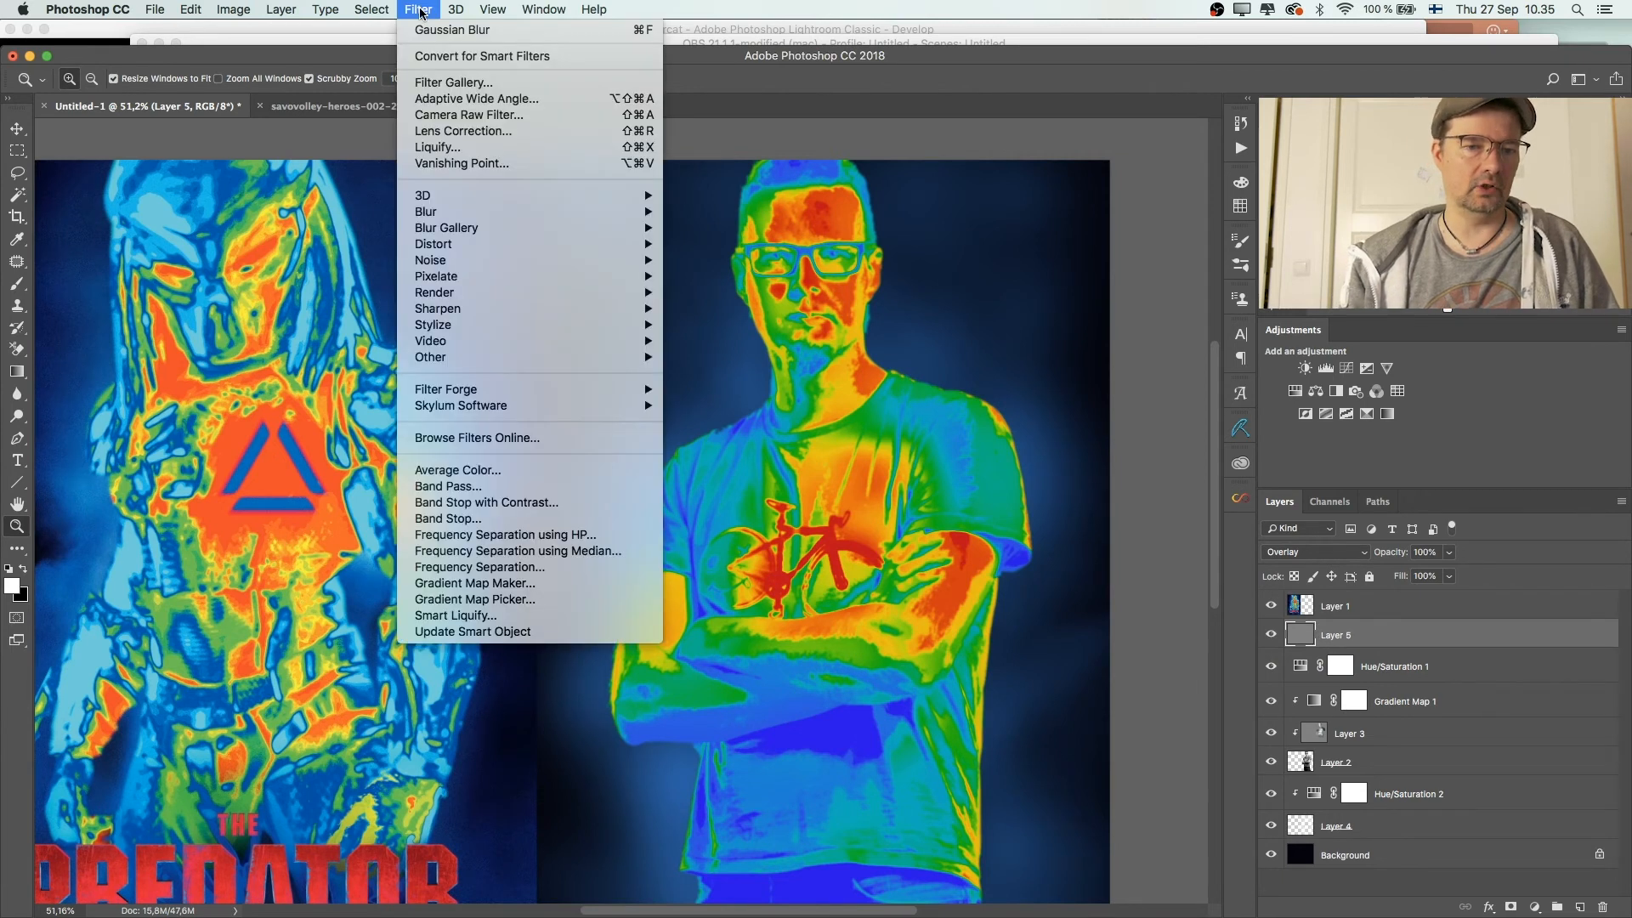
mouse_move(475, 261)
click(743, 259)
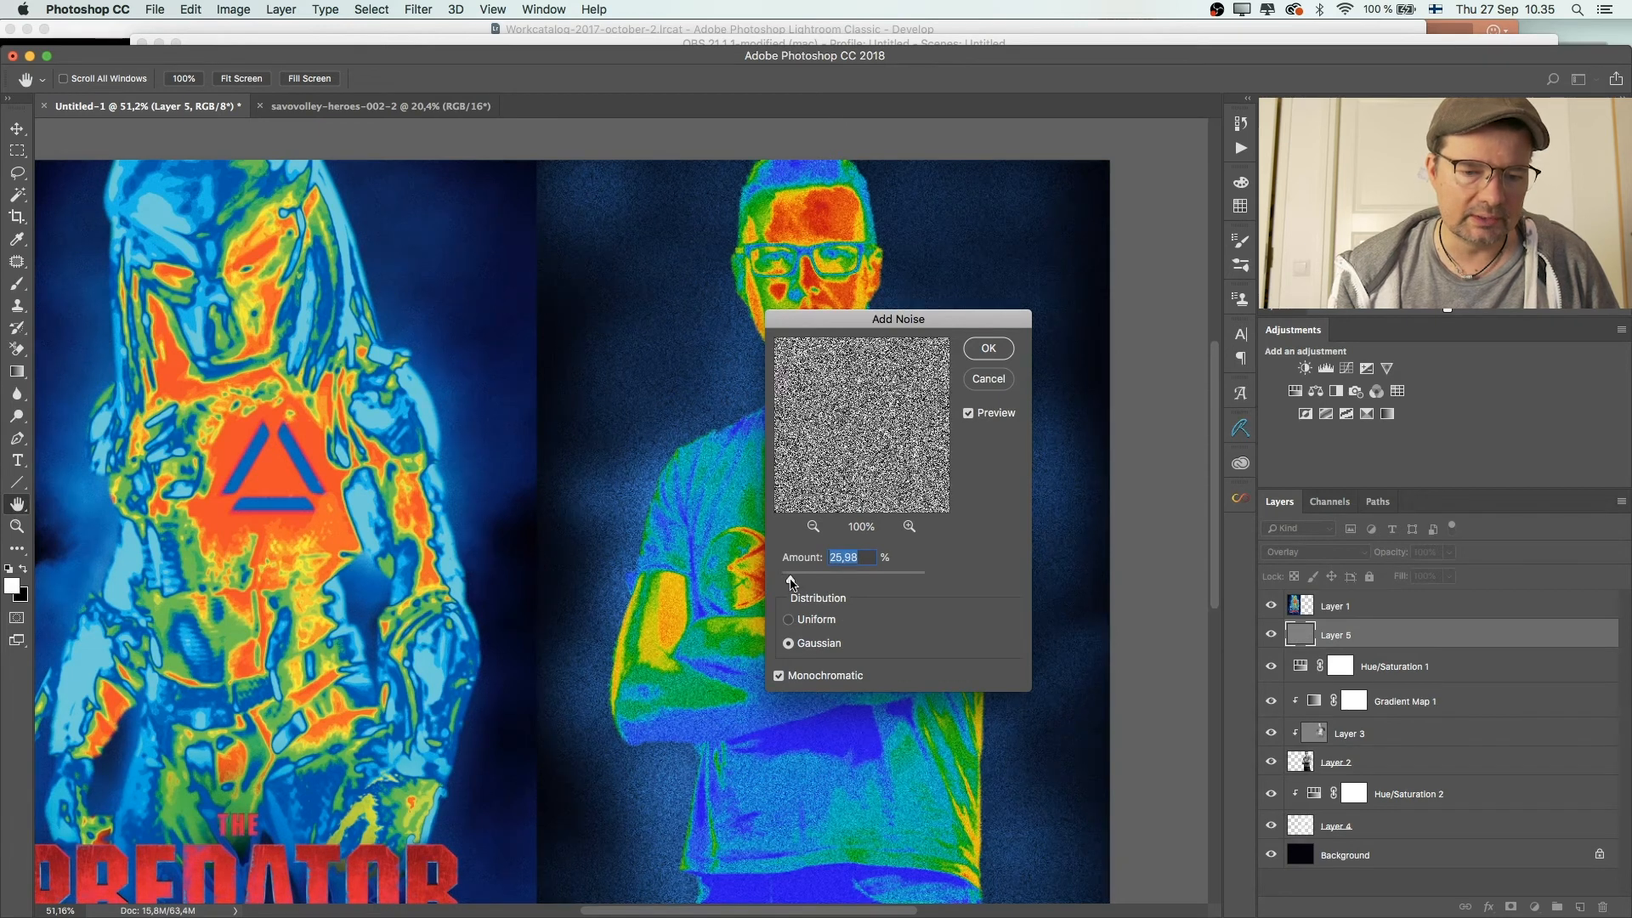
click(989, 355)
Step: Soften the noise with a 1.0-pixel Gaussian Blur and lower the noise layer's opacity to about 58%
drag(685, 350, 819, 309)
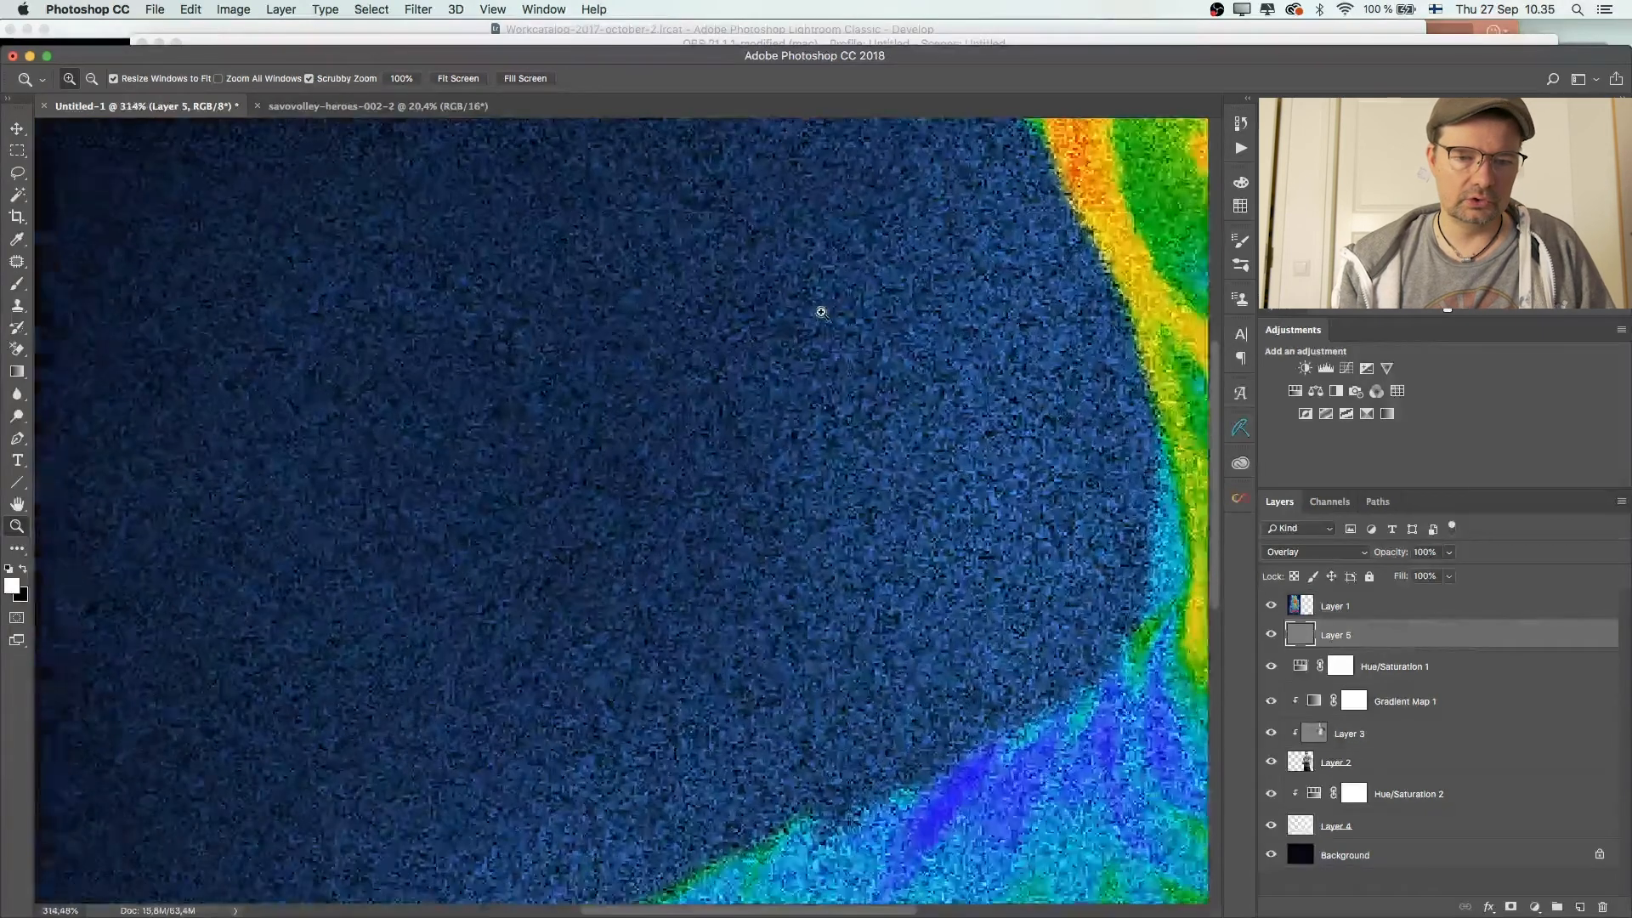
click(412, 8)
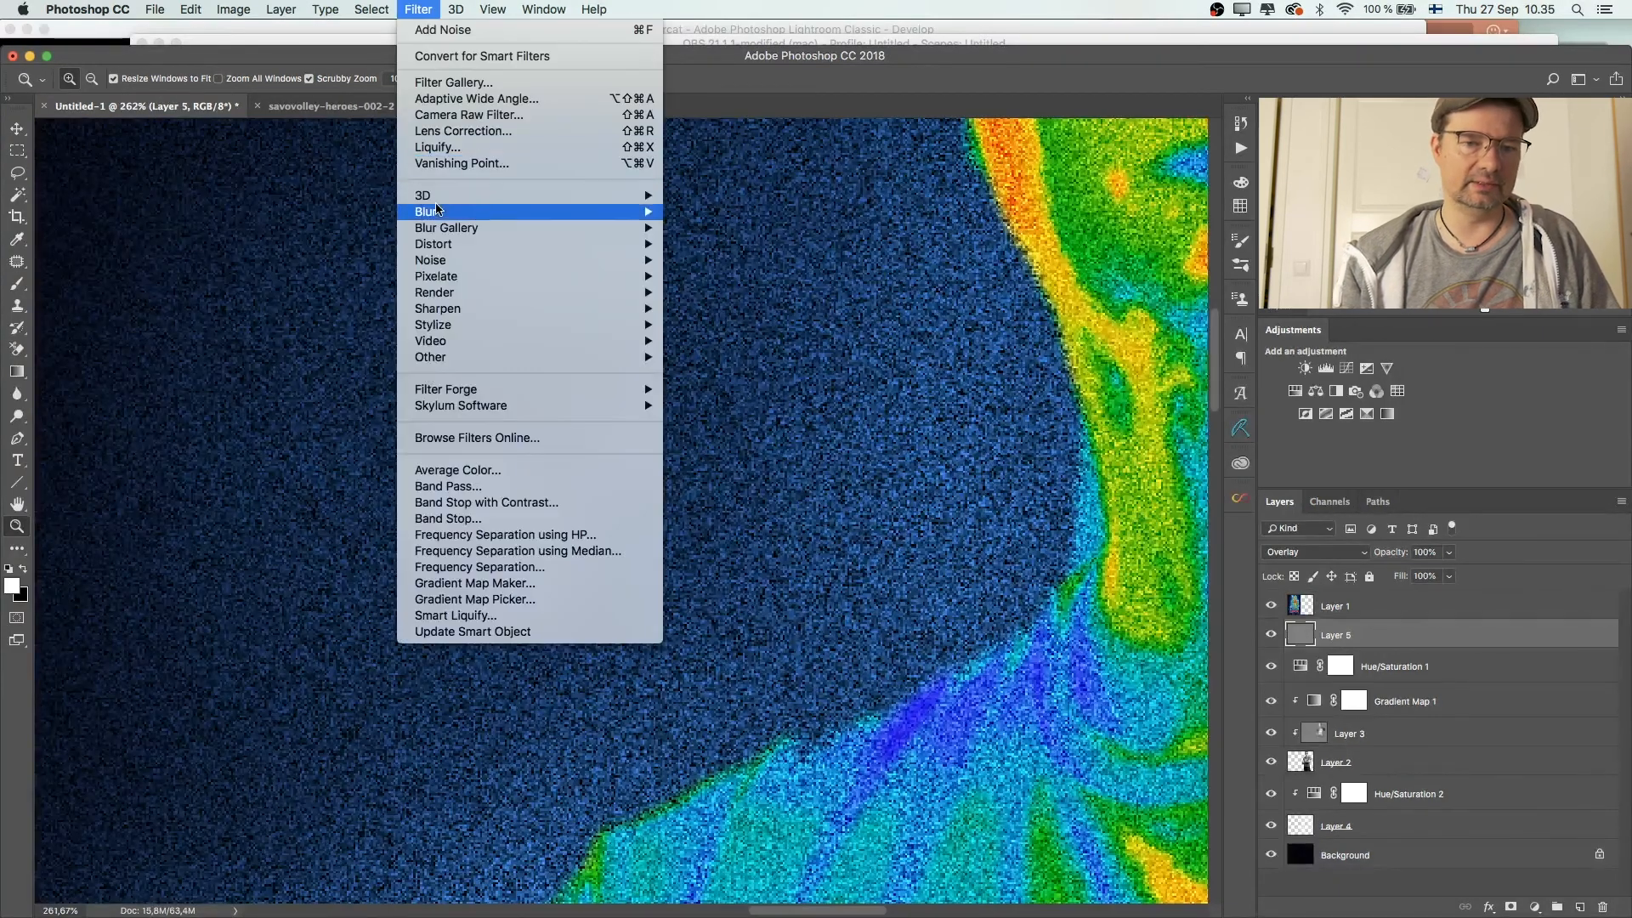
mouse_move(438, 211)
click(744, 276)
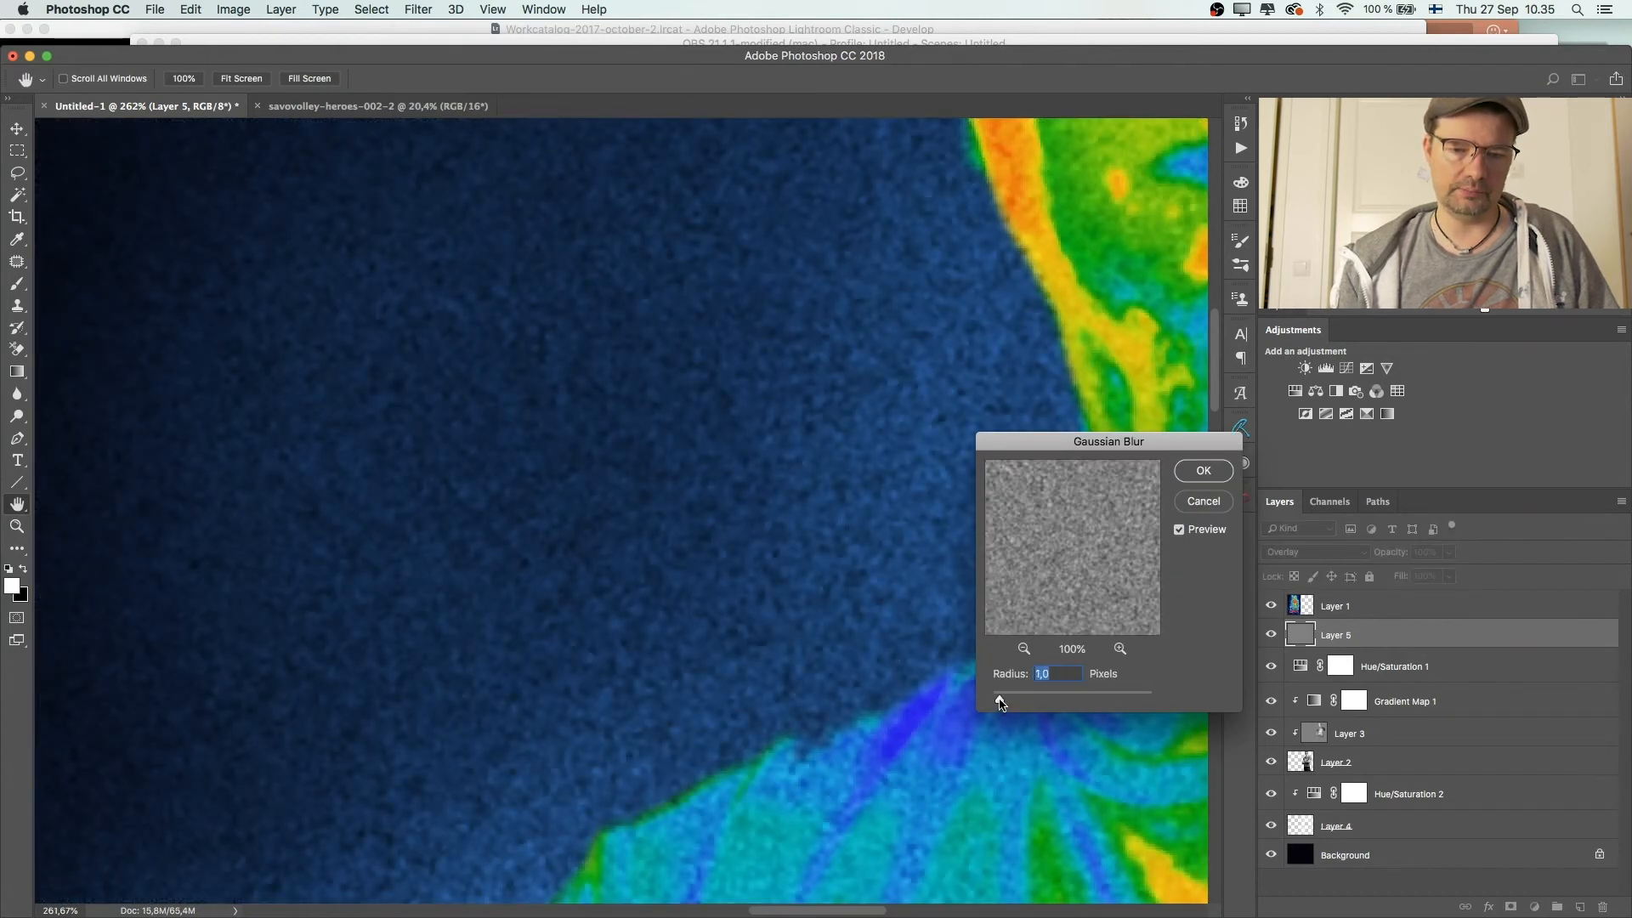
click(1204, 472)
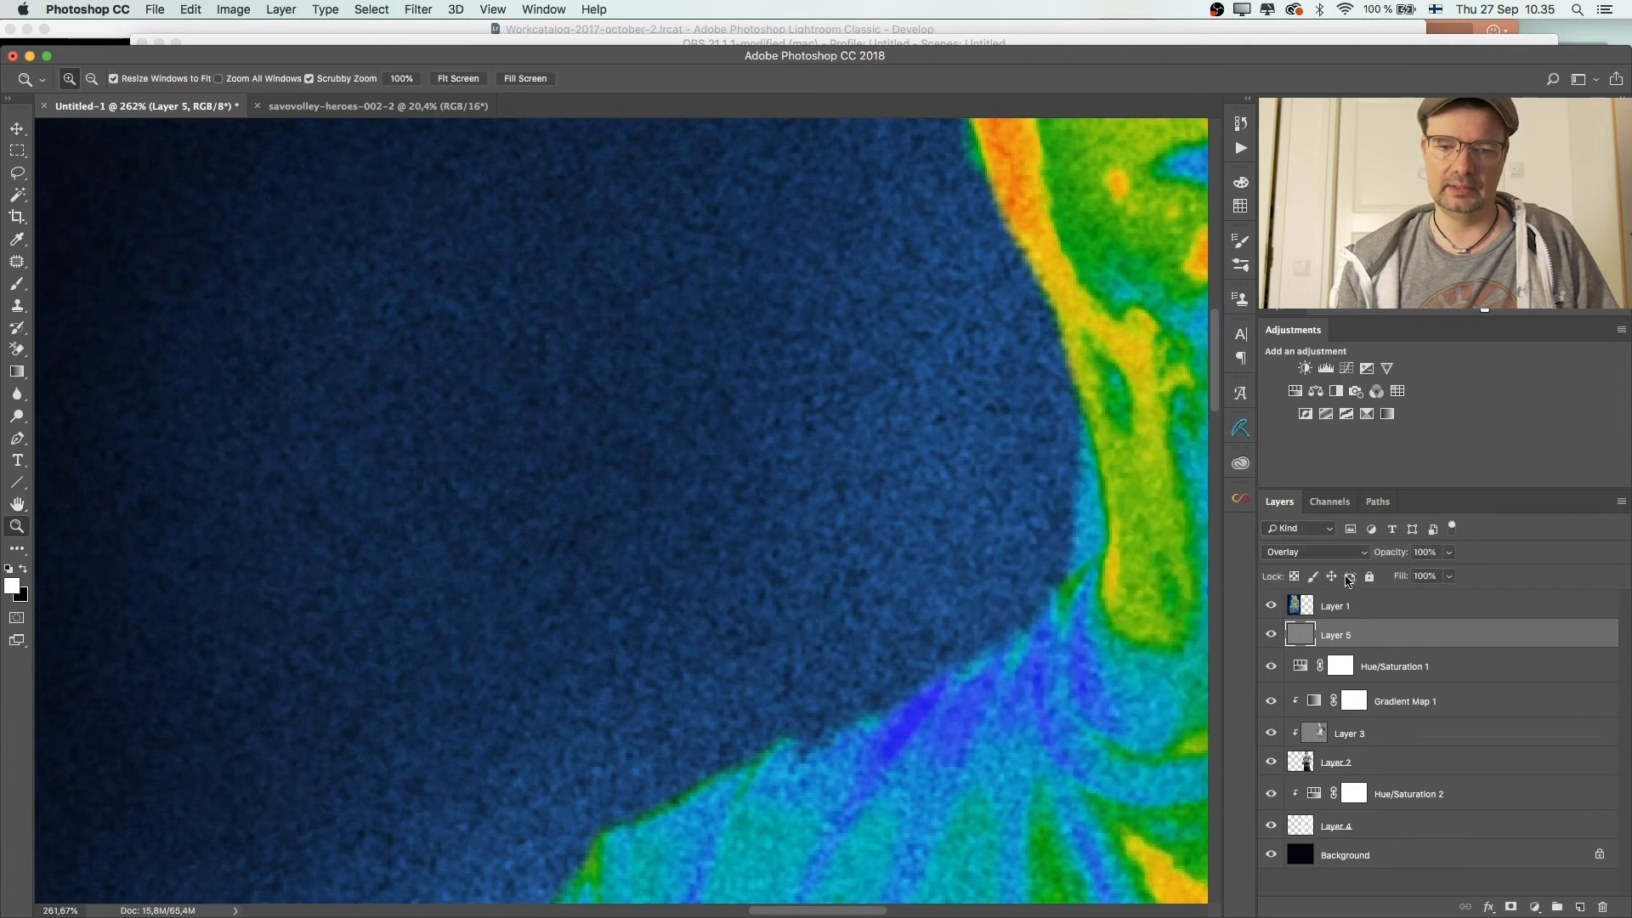
click(1449, 552)
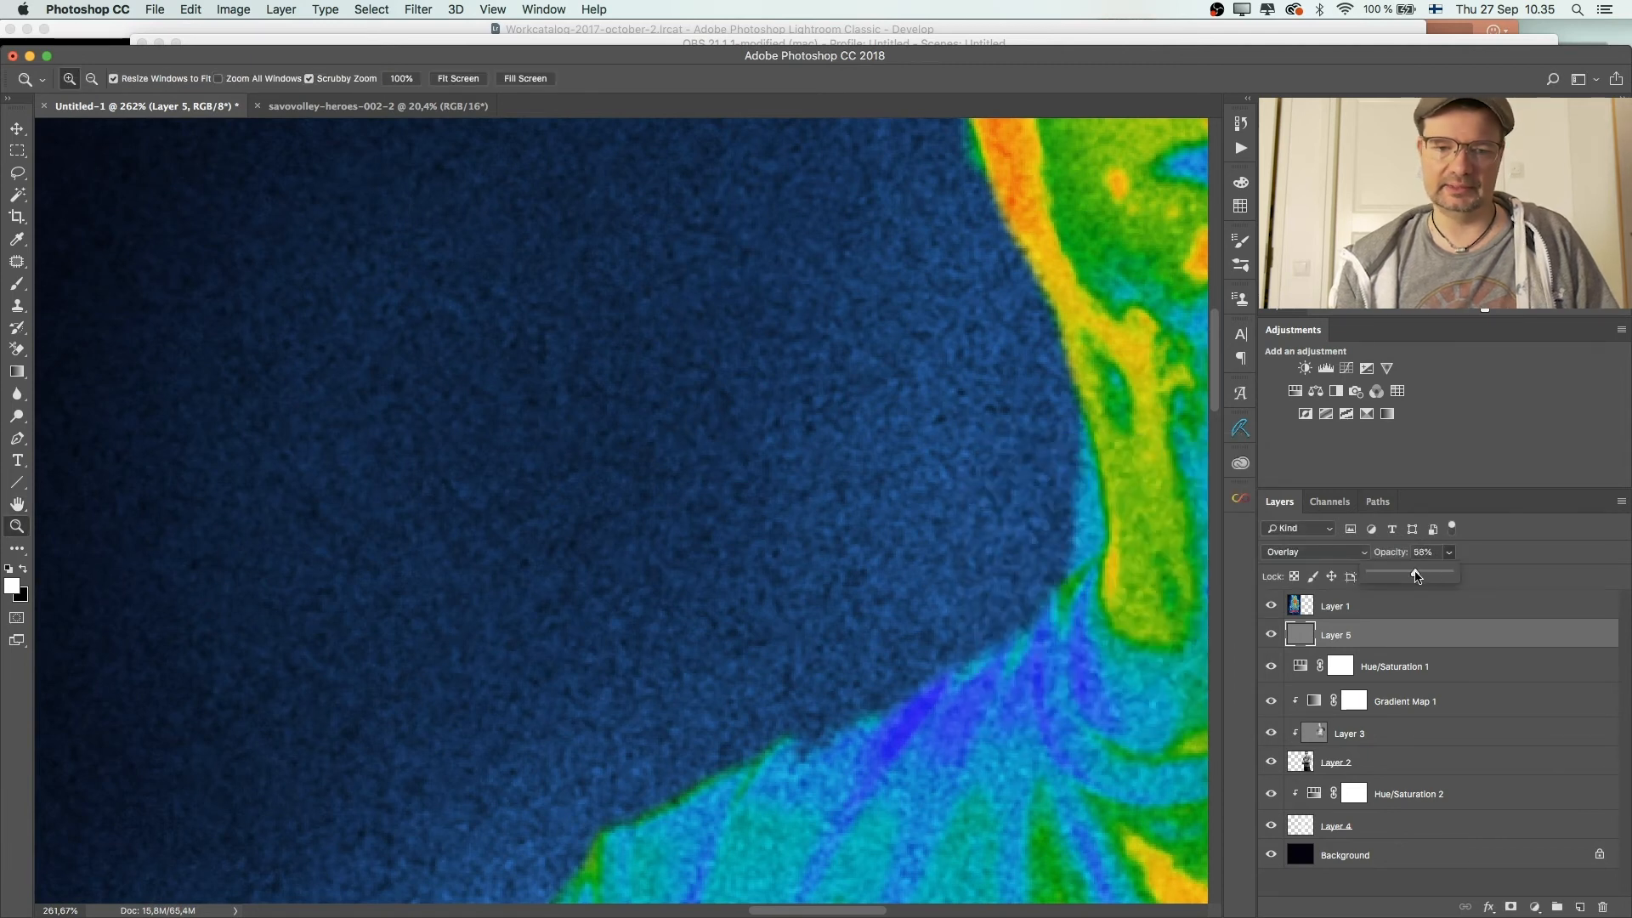
drag(905, 486, 663, 270)
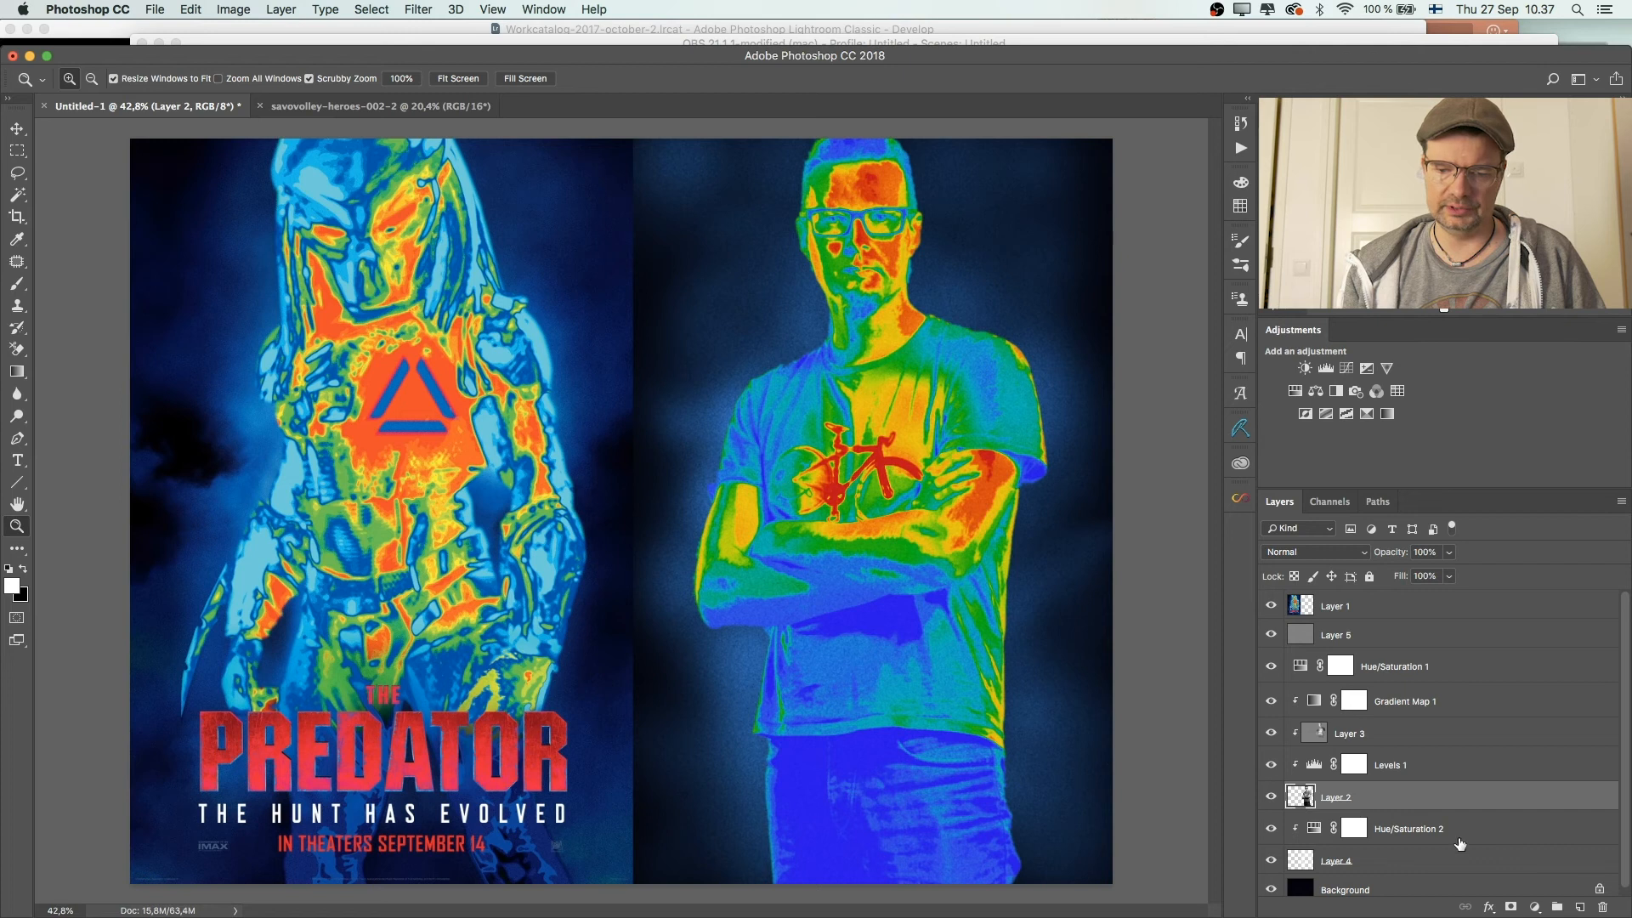
Step: Add a layer mask to the man's layer and fade out his legs with a soft 500-pixel black brush
click(1512, 907)
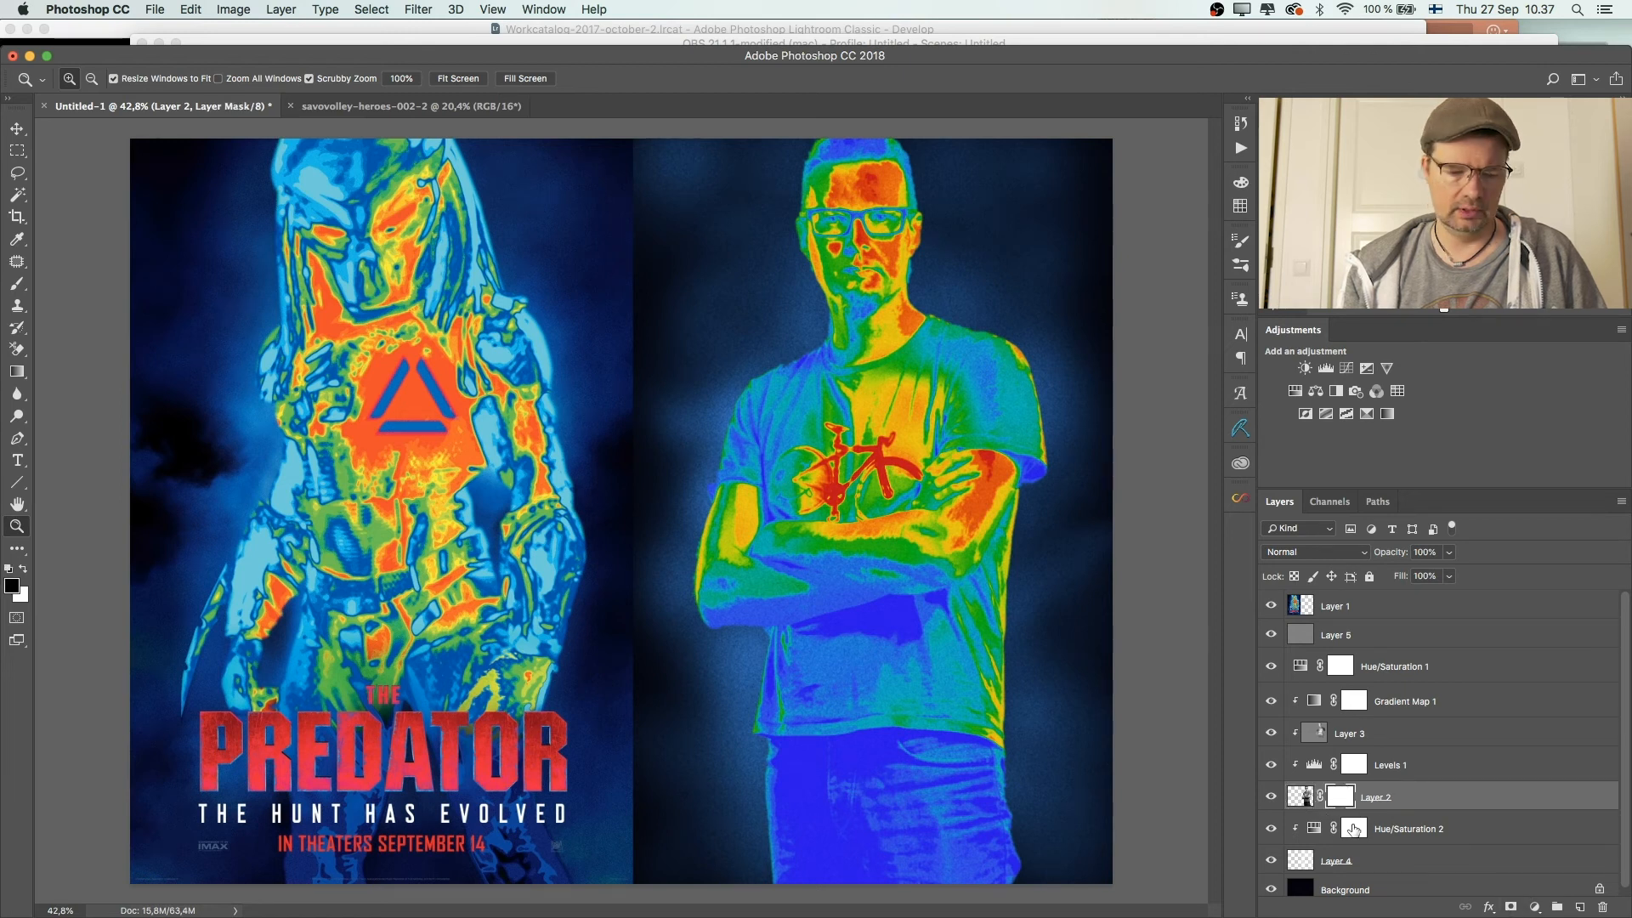
key(b)
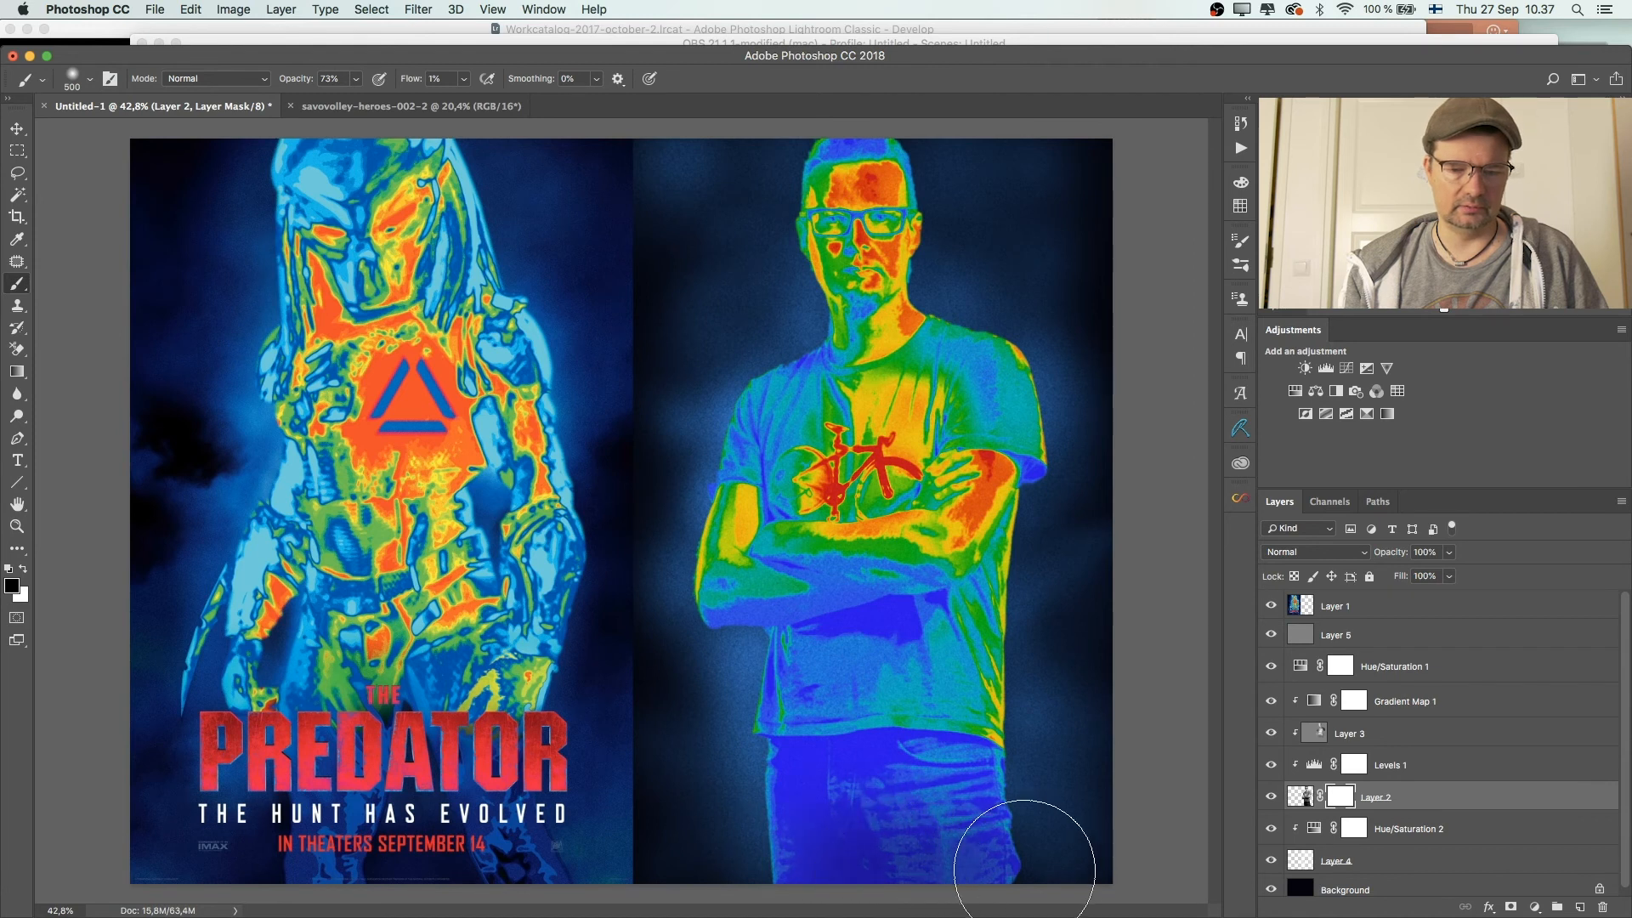
mouse_move(1020, 831)
mouse_down()
mouse_move(948, 825)
mouse_move(976, 813)
mouse_move(916, 857)
mouse_move(759, 860)
mouse_move(909, 863)
mouse_move(989, 795)
mouse_move(877, 774)
mouse_move(701, 809)
mouse_up()
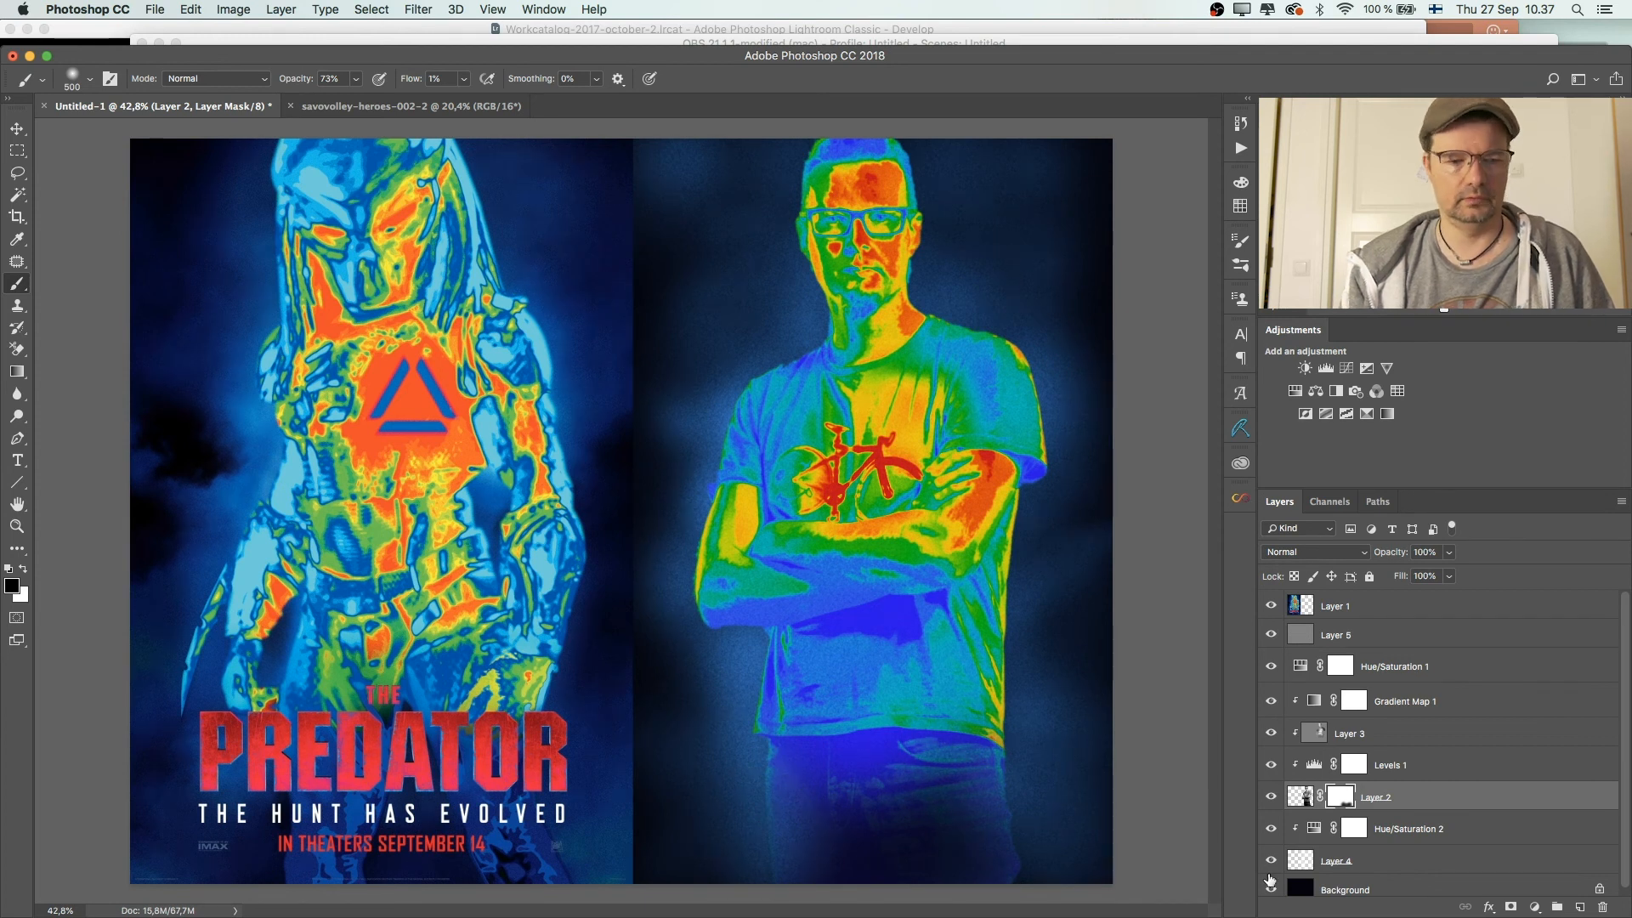
Step: Outline the right slanted bar of the Predator's chest emblem on Layer 1 with the Polygonal Lasso
key(super+minus)
key(super+minus)
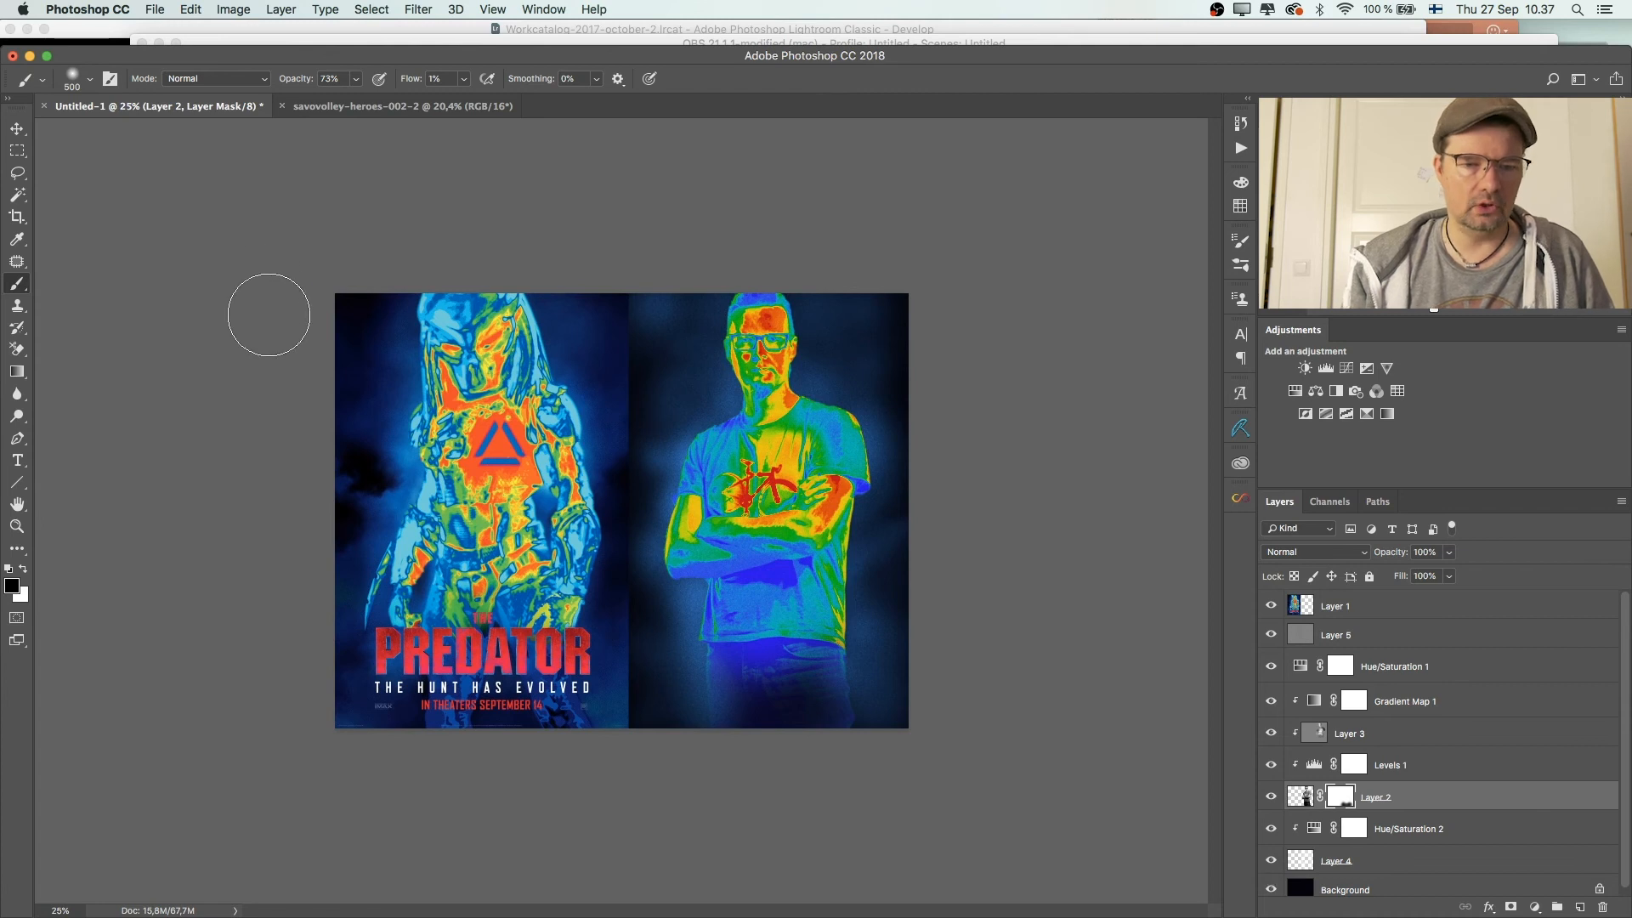
click(29, 525)
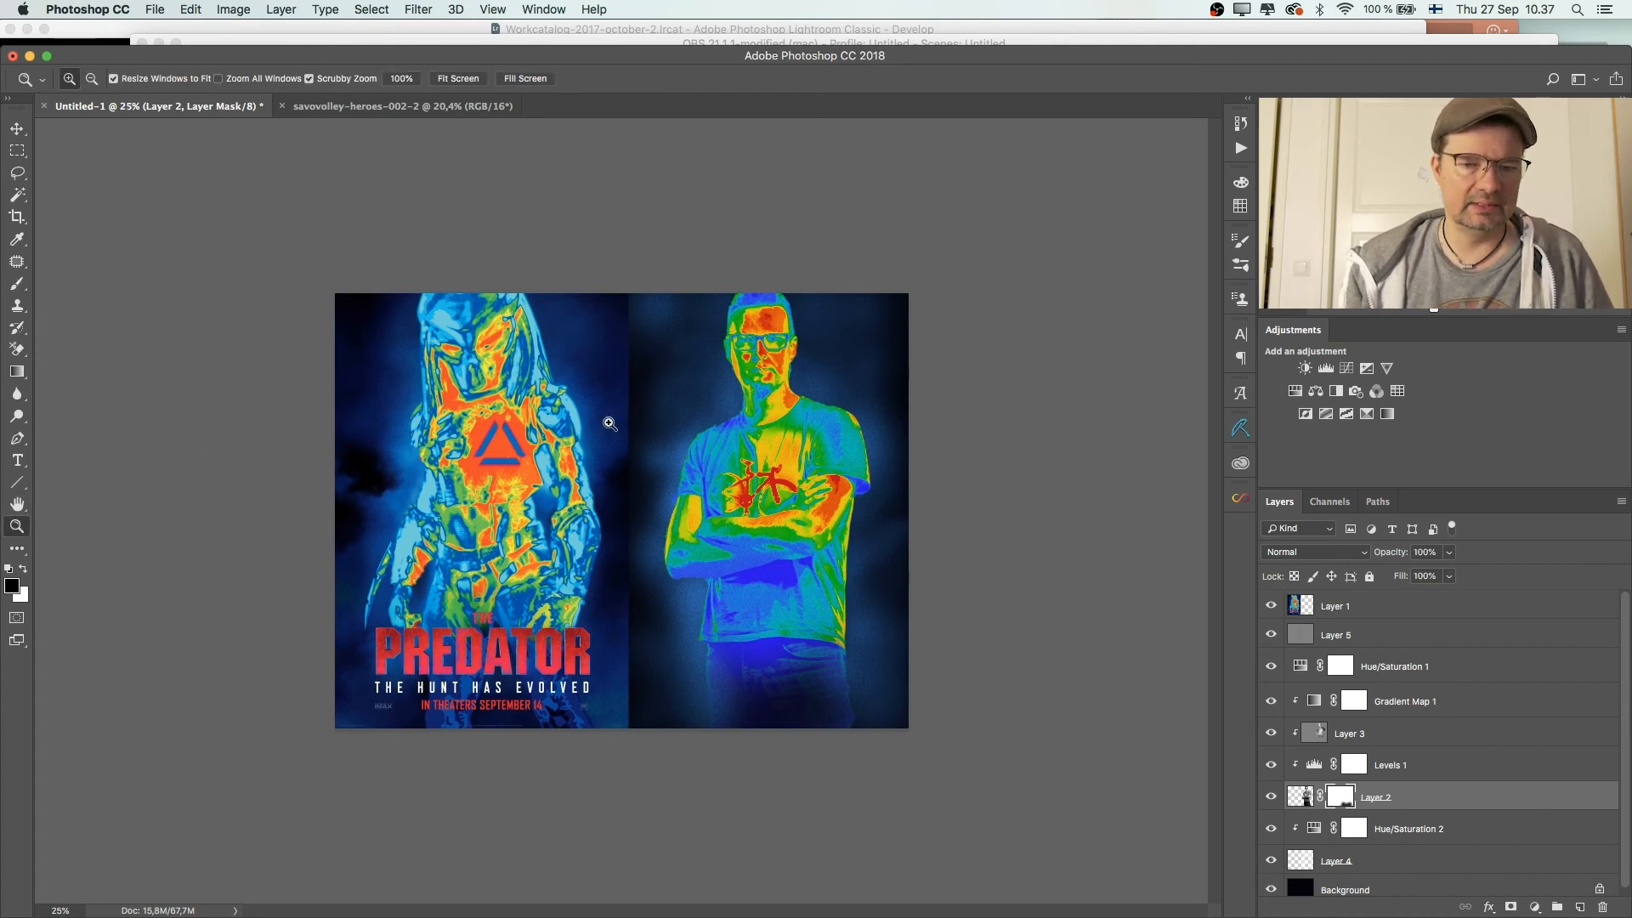
drag(526, 446, 555, 430)
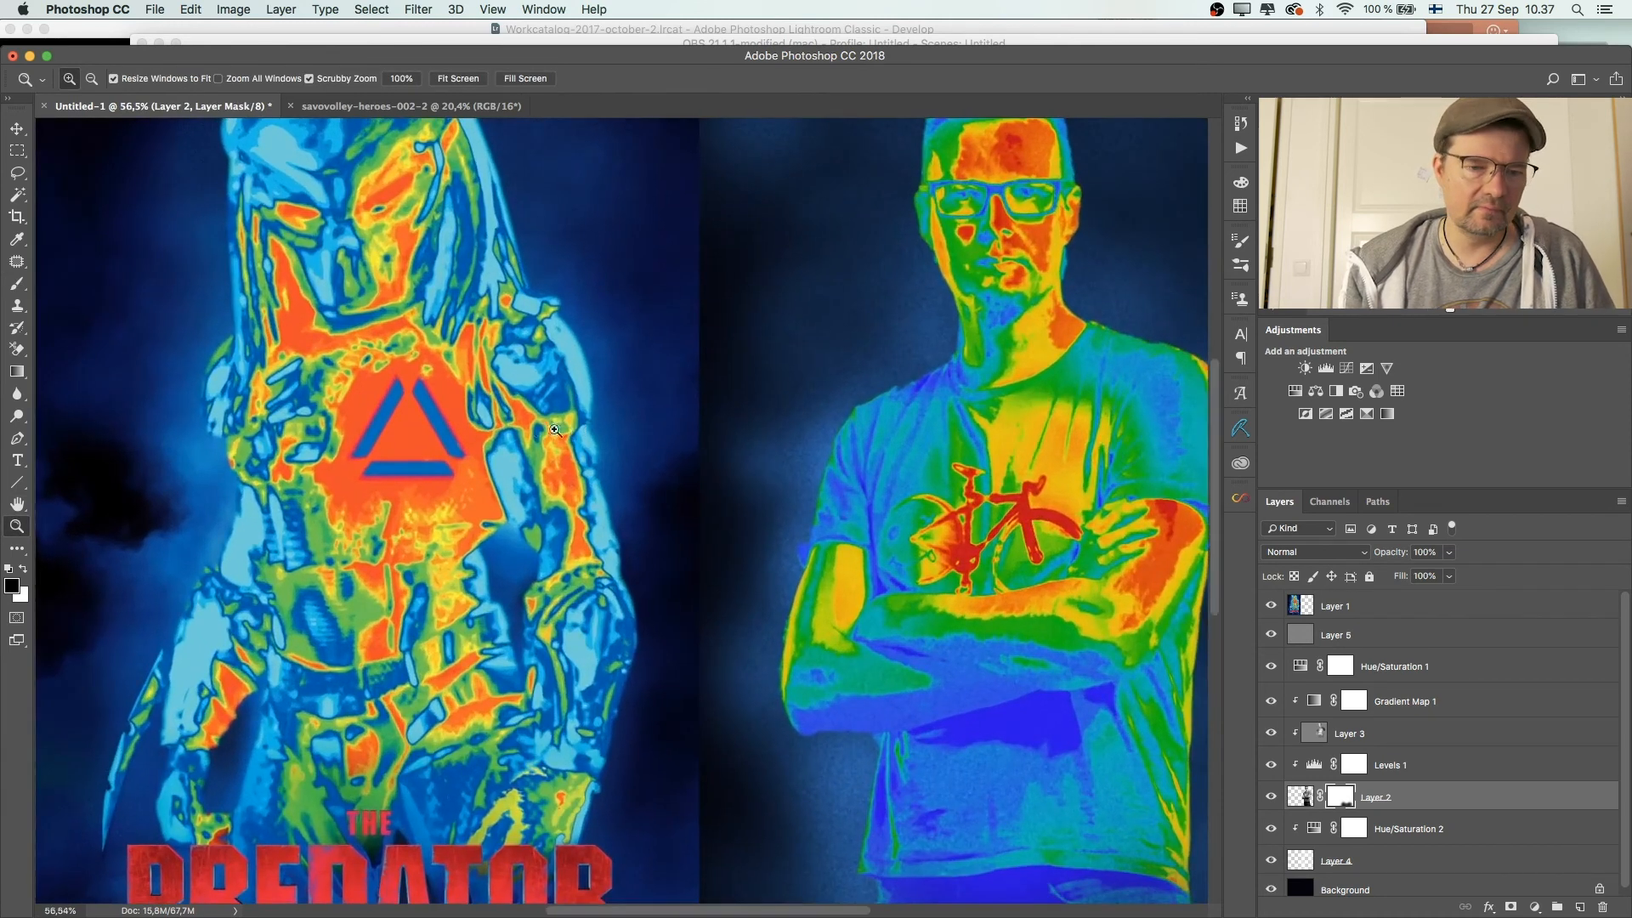
drag(384, 425, 429, 408)
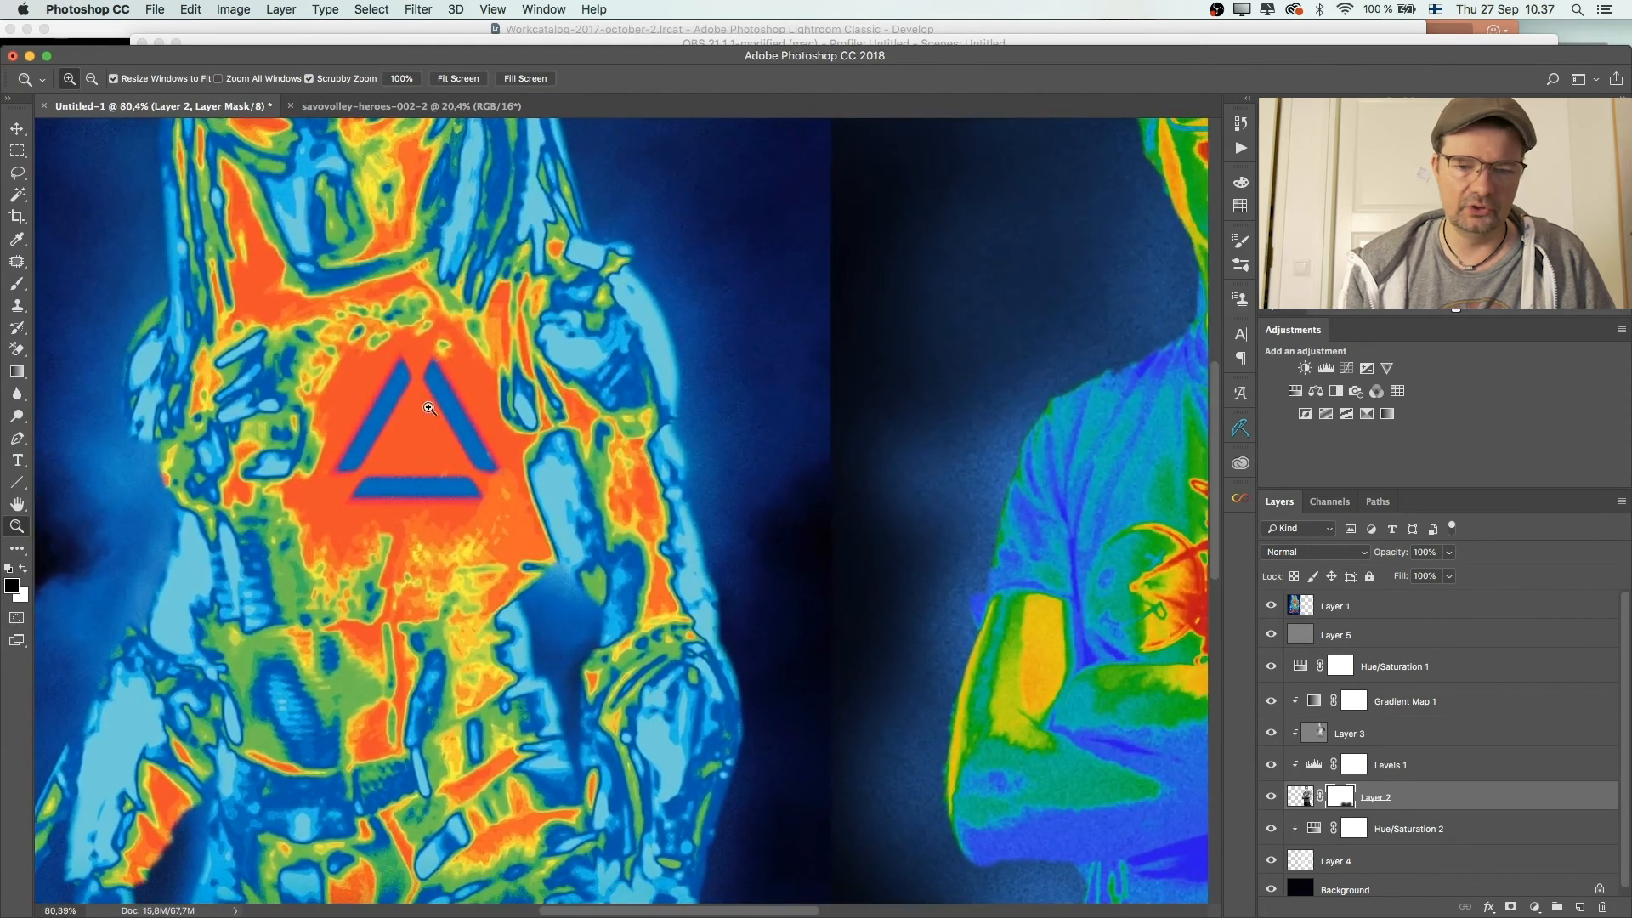
click(1332, 606)
drag(17, 172, 75, 178)
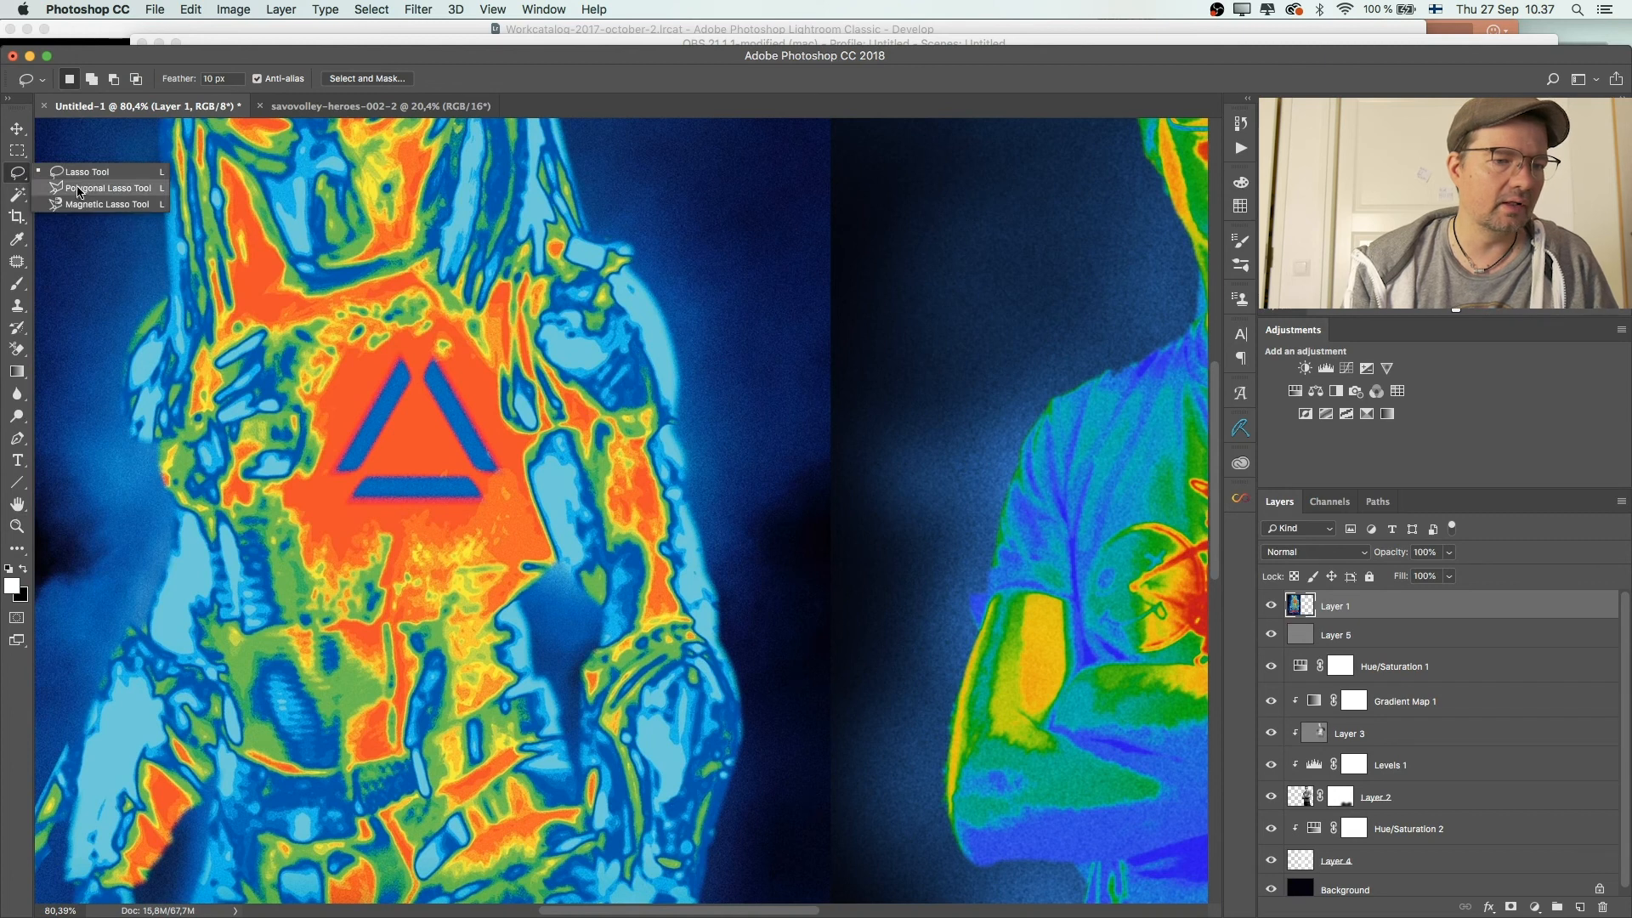
click(93, 188)
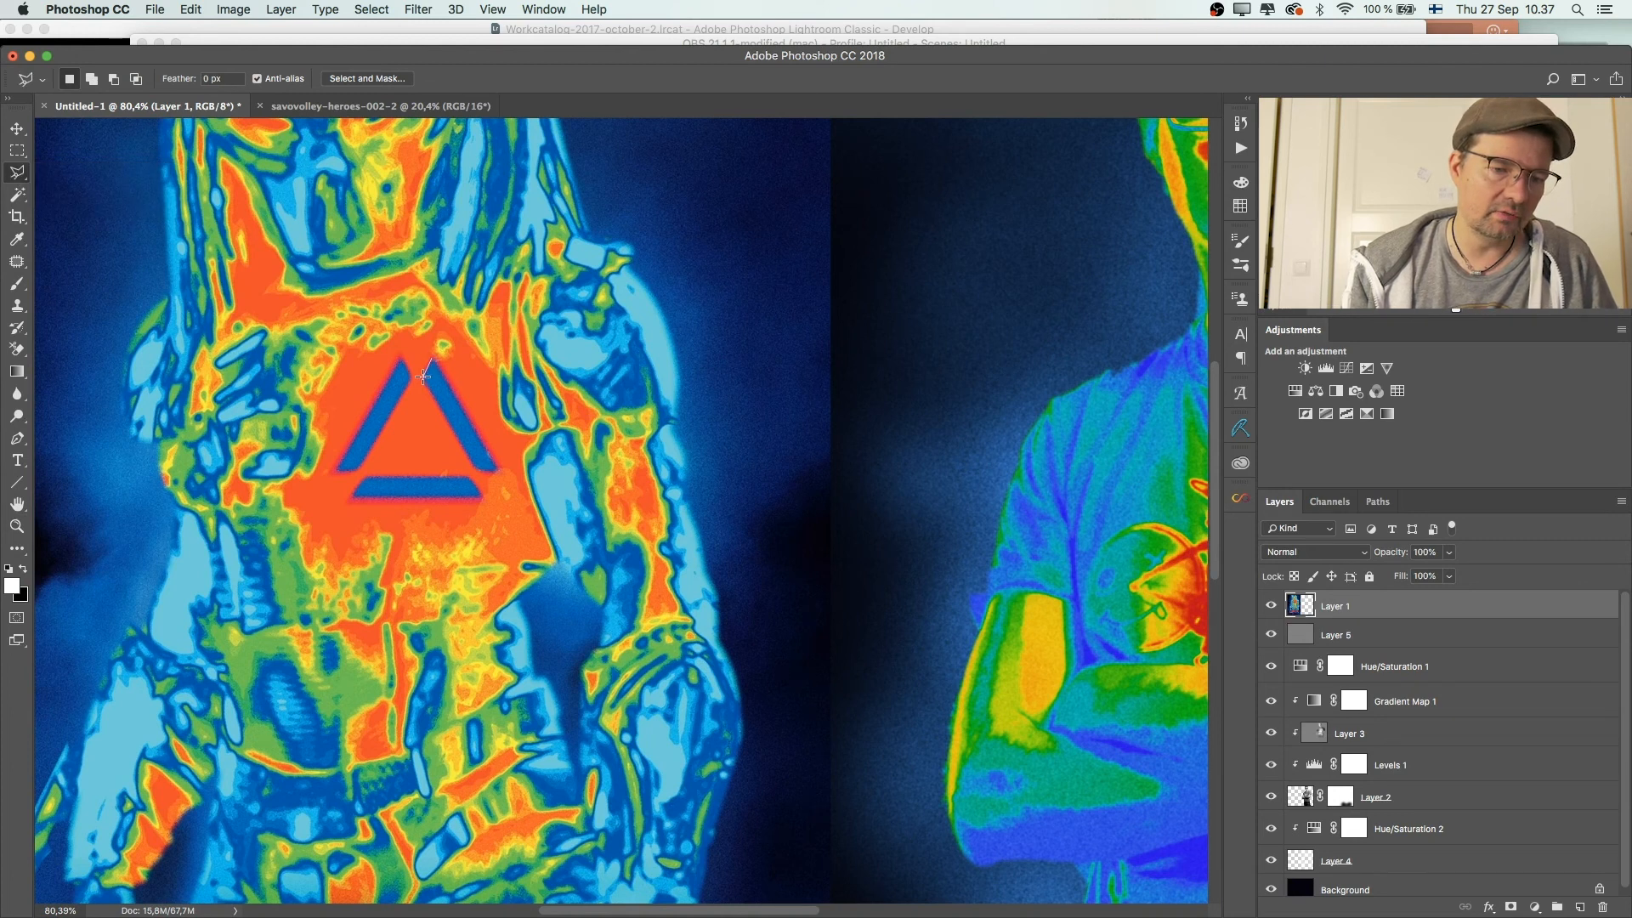
click(499, 469)
click(432, 362)
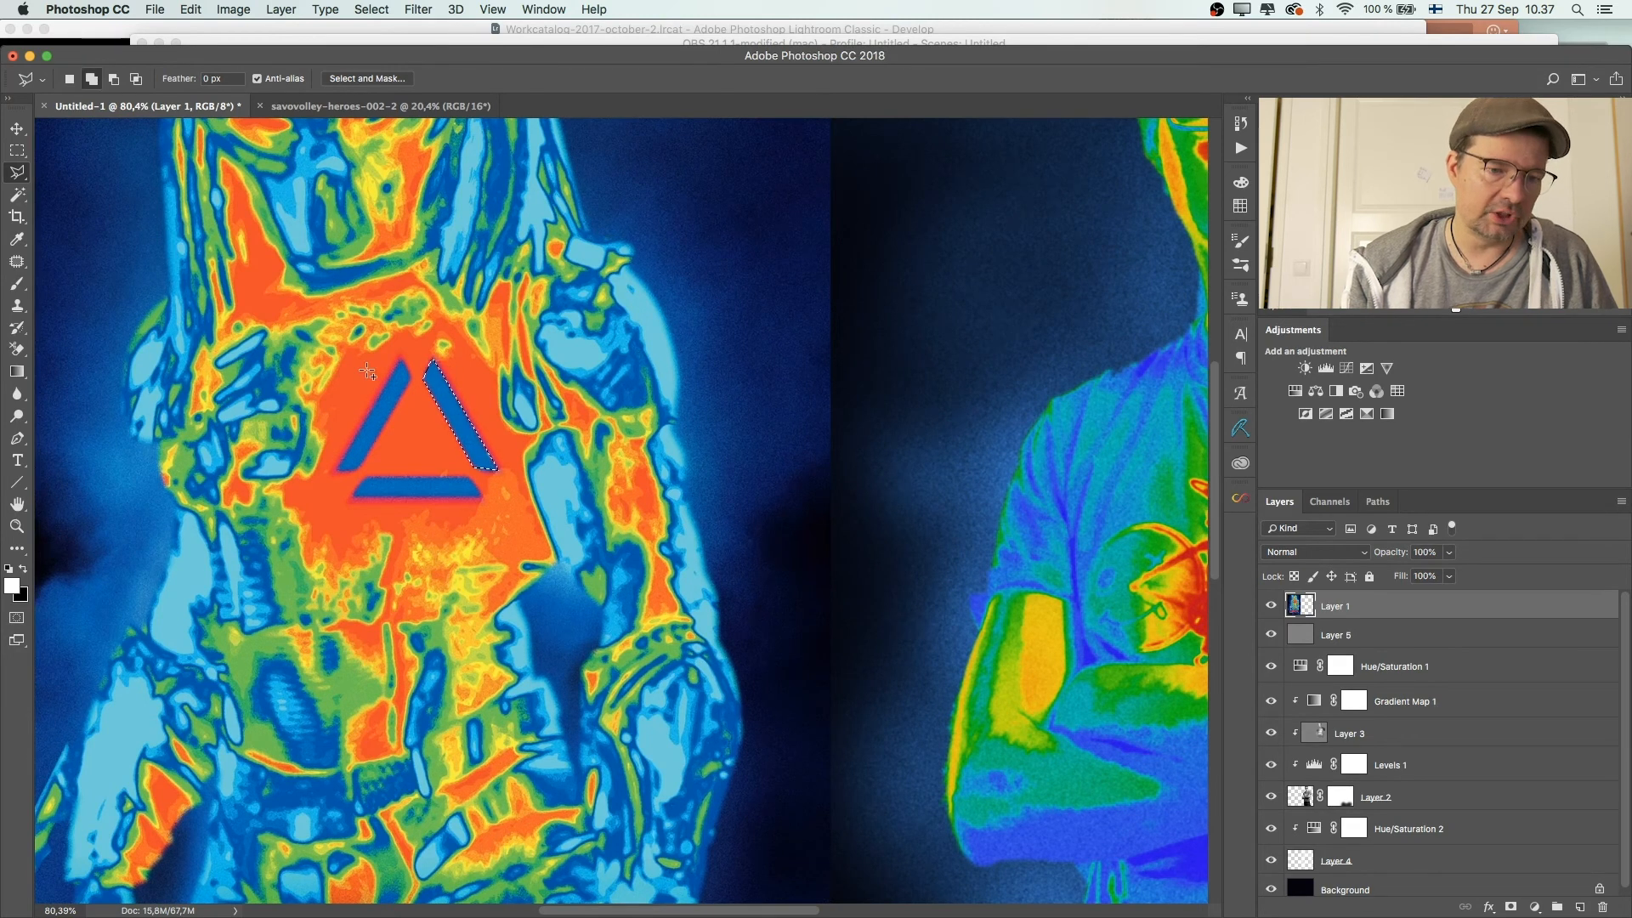
Step: Add the emblem's left slanted bar and bottom bar to the selection and copy all three bars to a new layer
click(399, 360)
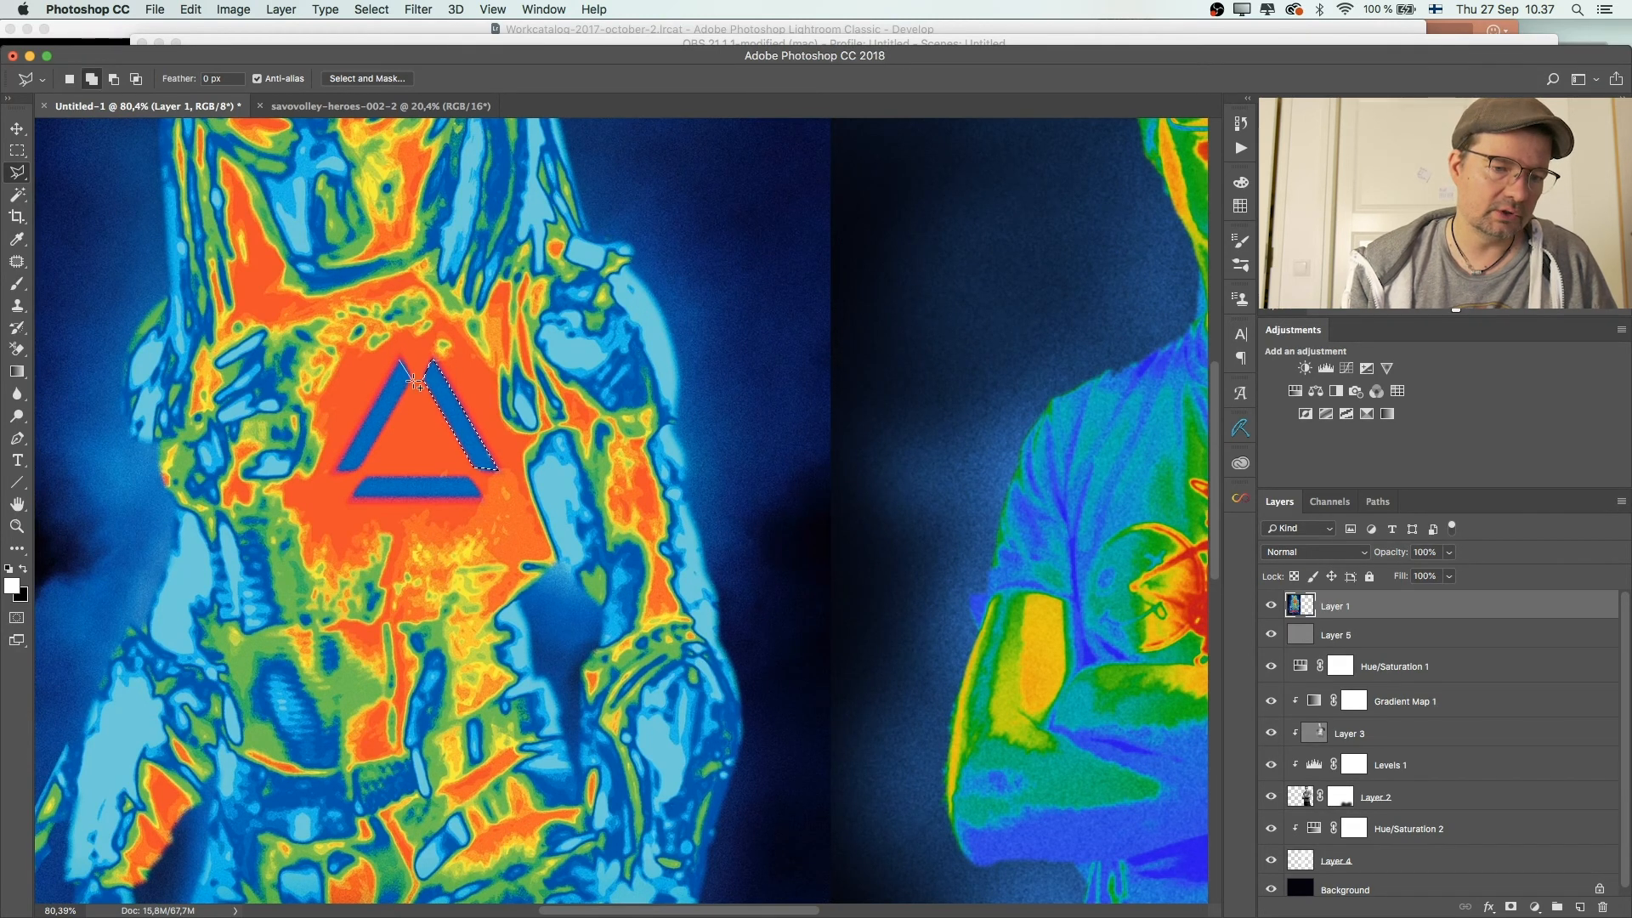
click(361, 468)
click(336, 470)
click(397, 363)
click(401, 363)
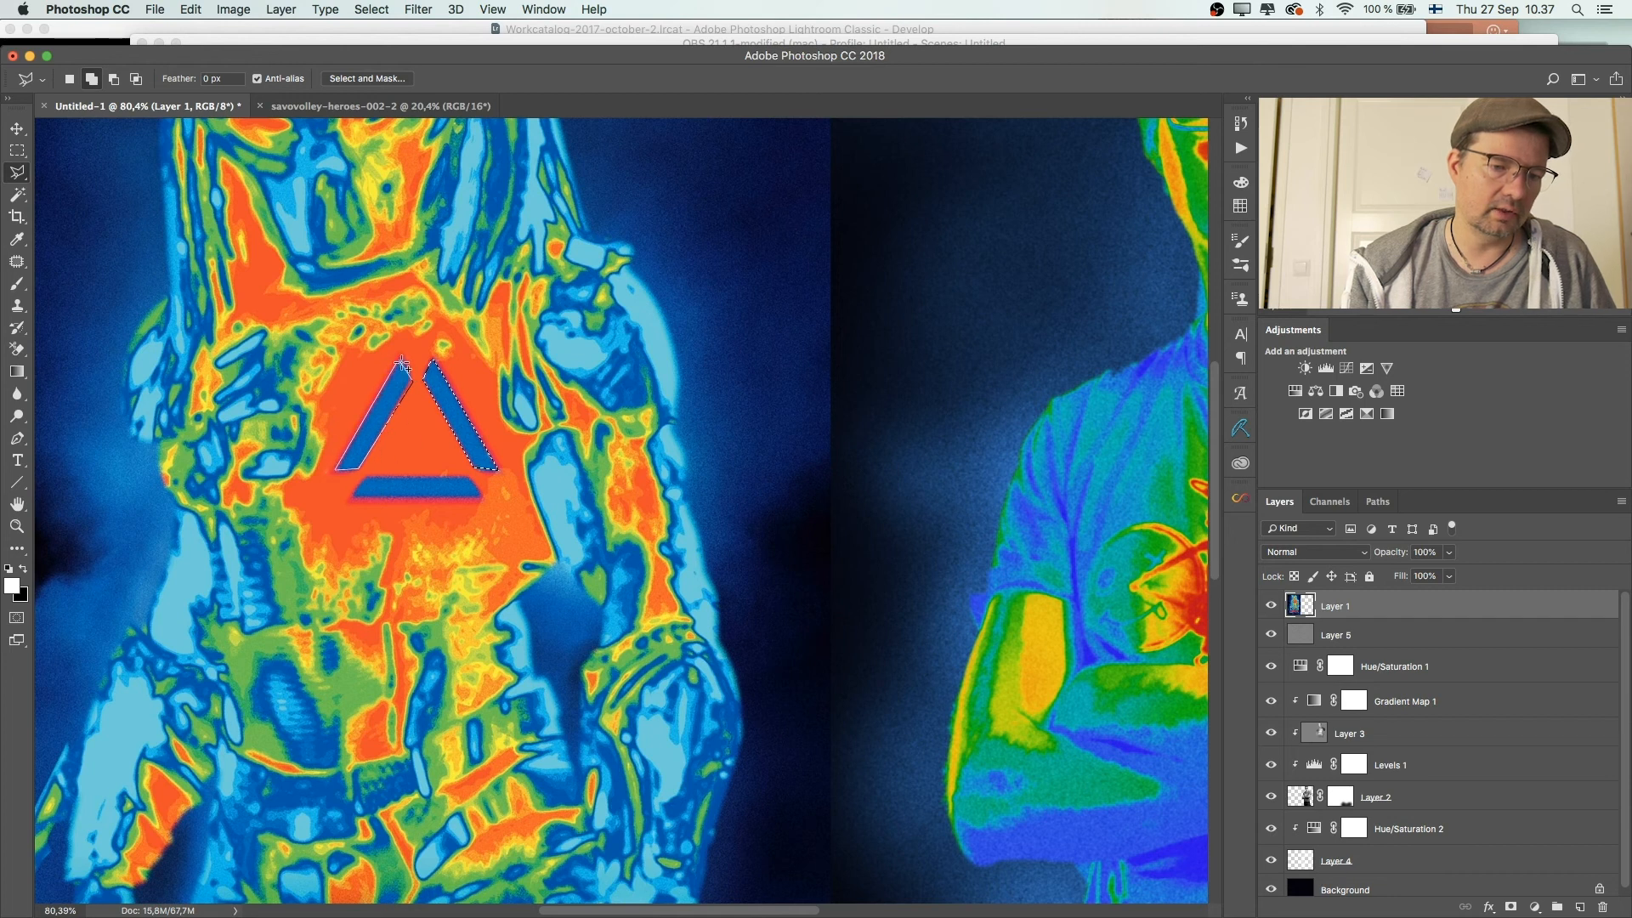
click(355, 477)
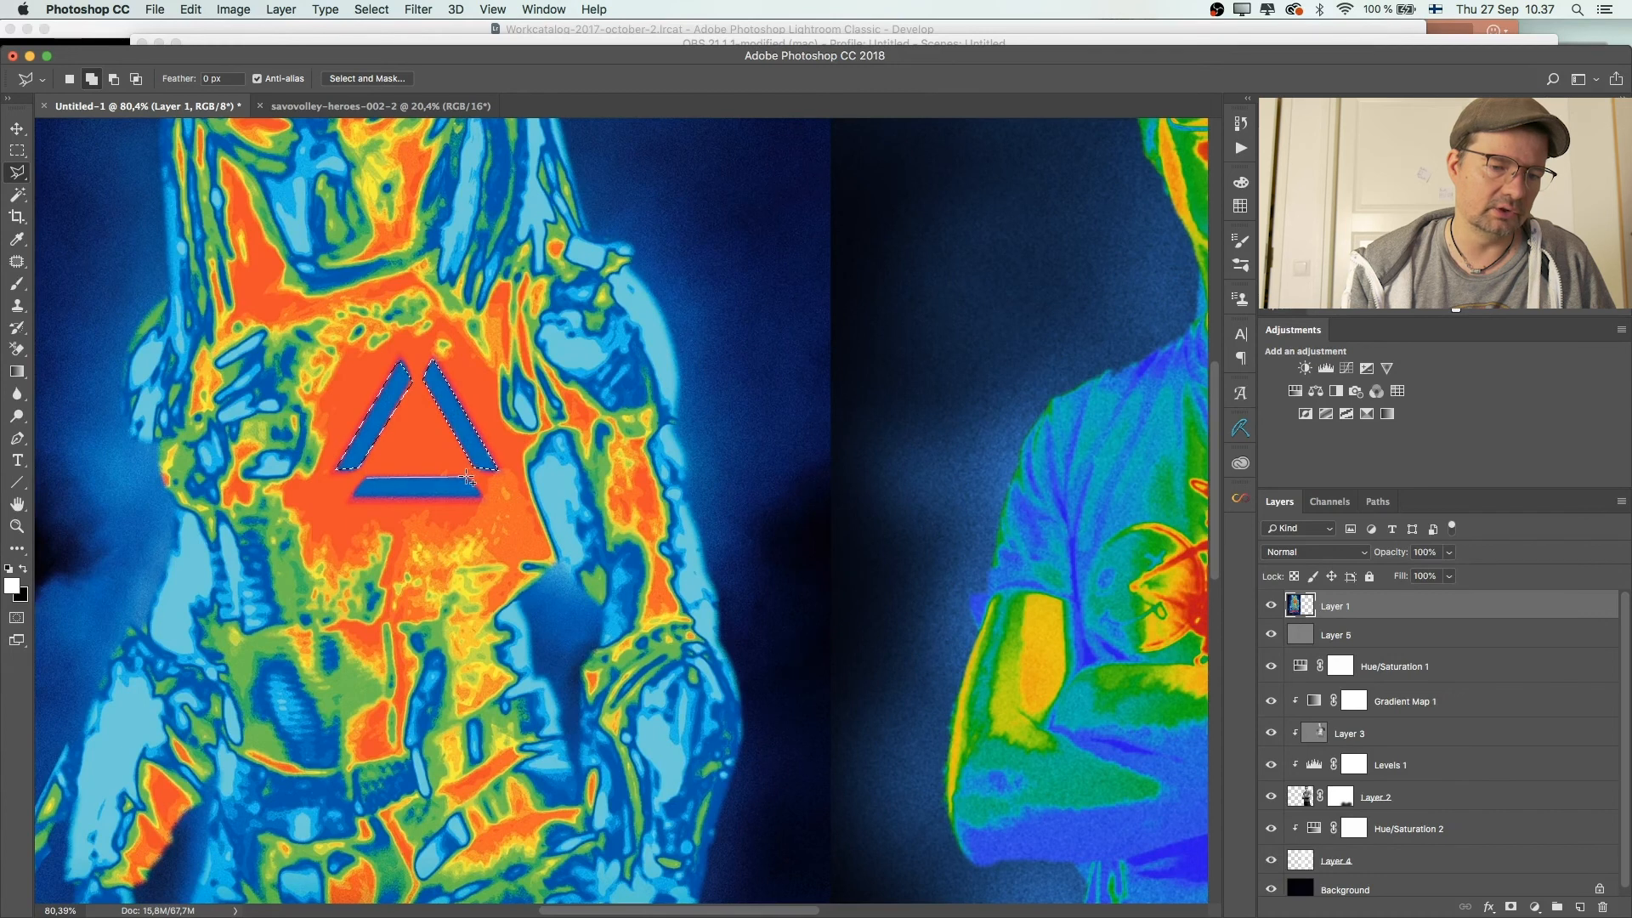
click(480, 497)
click(357, 479)
click(363, 480)
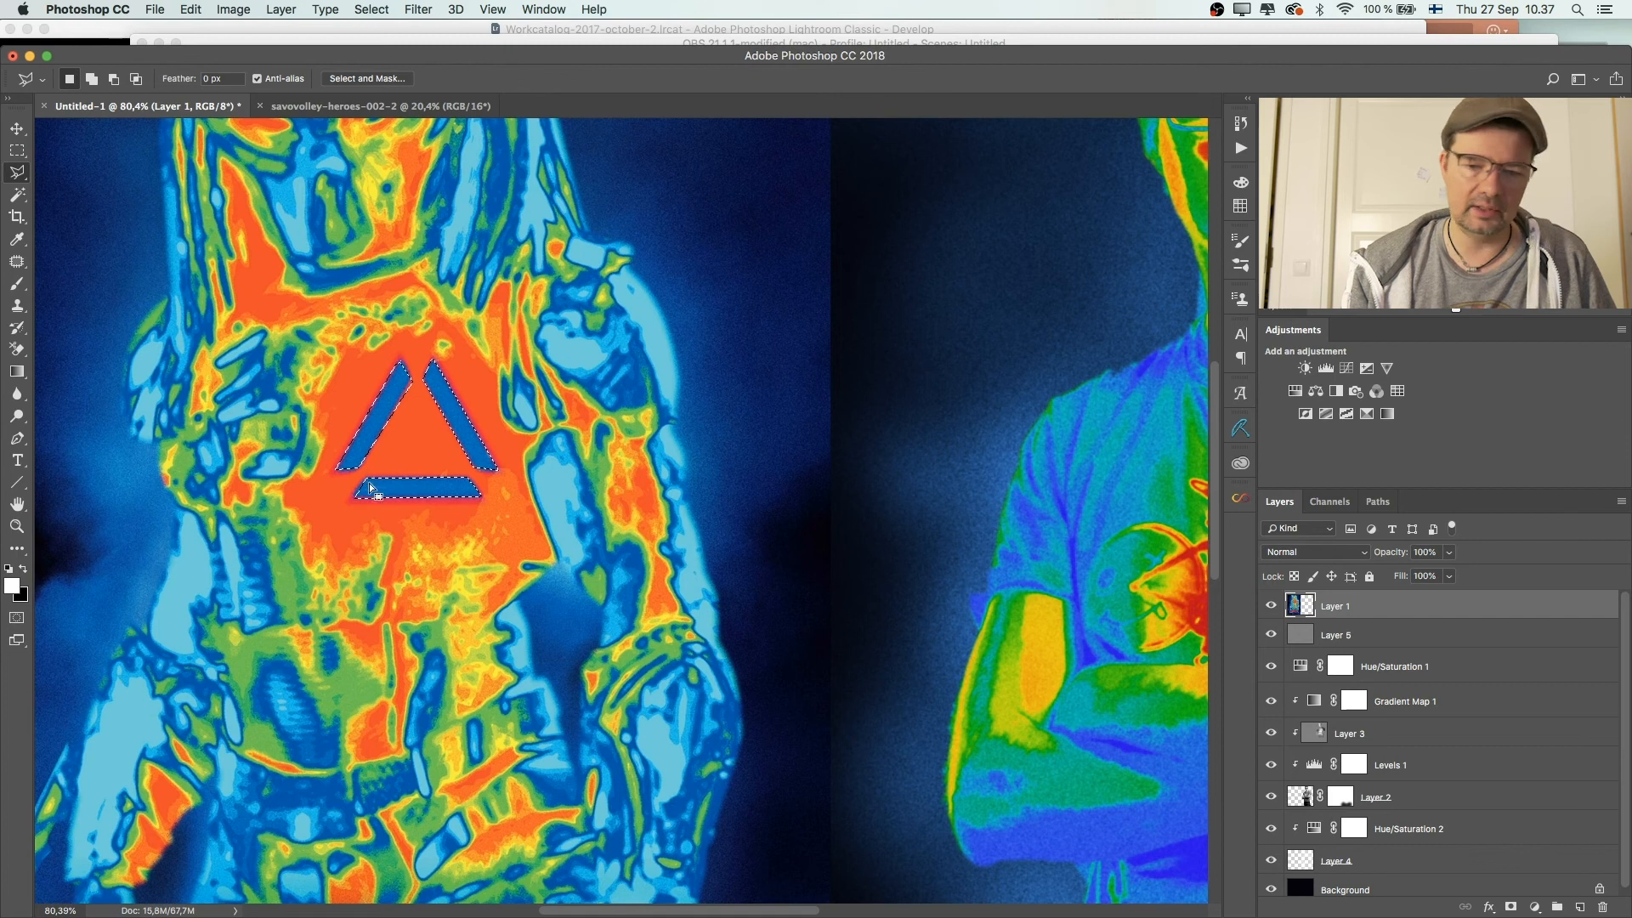
key(super+j)
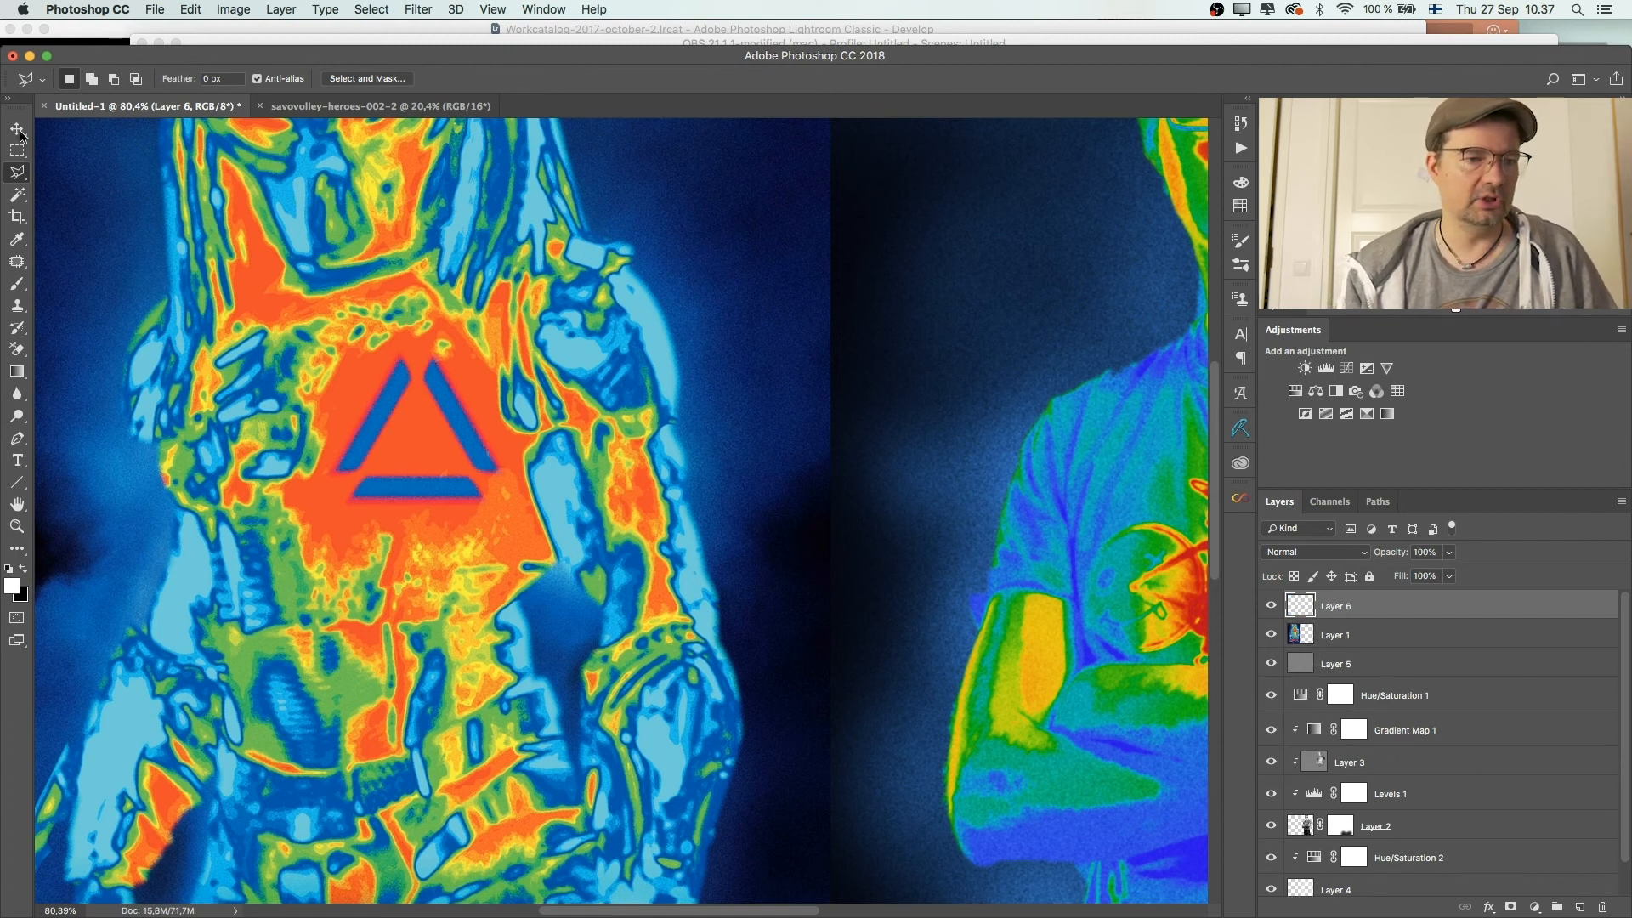
Step: Move the copied triangle emblem onto the chest of the man's T-shirt and scale it down
key(v)
drag(430, 437, 1062, 508)
scroll(1063, 503, right, 10)
drag(486, 467, 773, 446)
key(super+t)
drag(765, 370, 681, 438)
drag(661, 505, 713, 459)
key(Return)
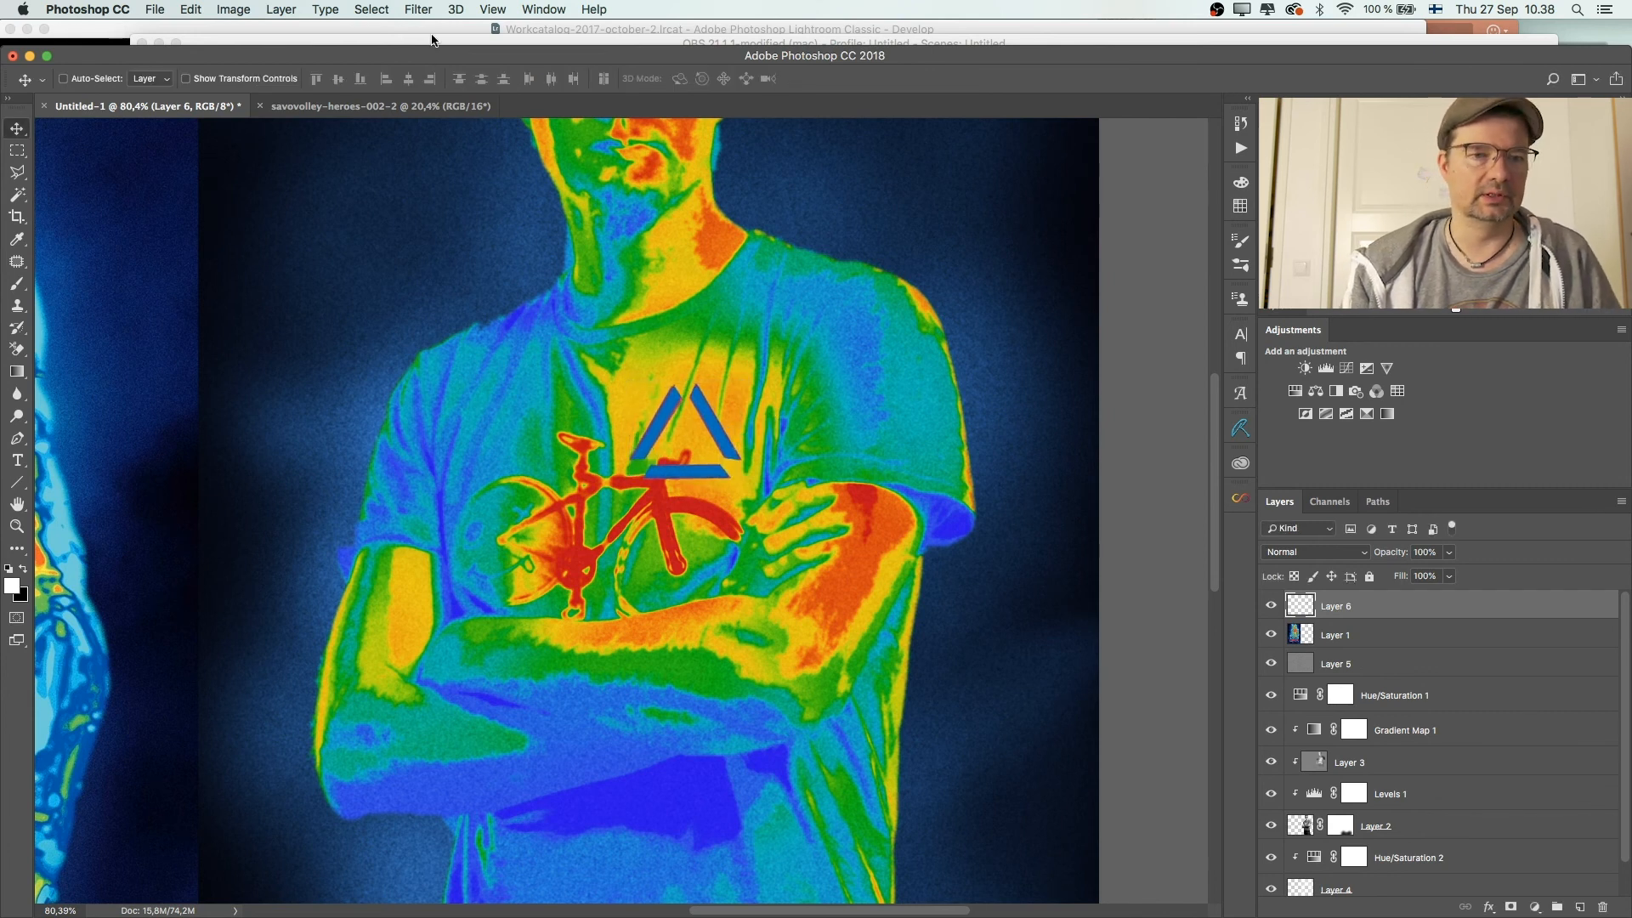
Step: Soften the copied emblem with a Gaussian Blur of 0.9 pixels
click(425, 10)
mouse_move(429, 212)
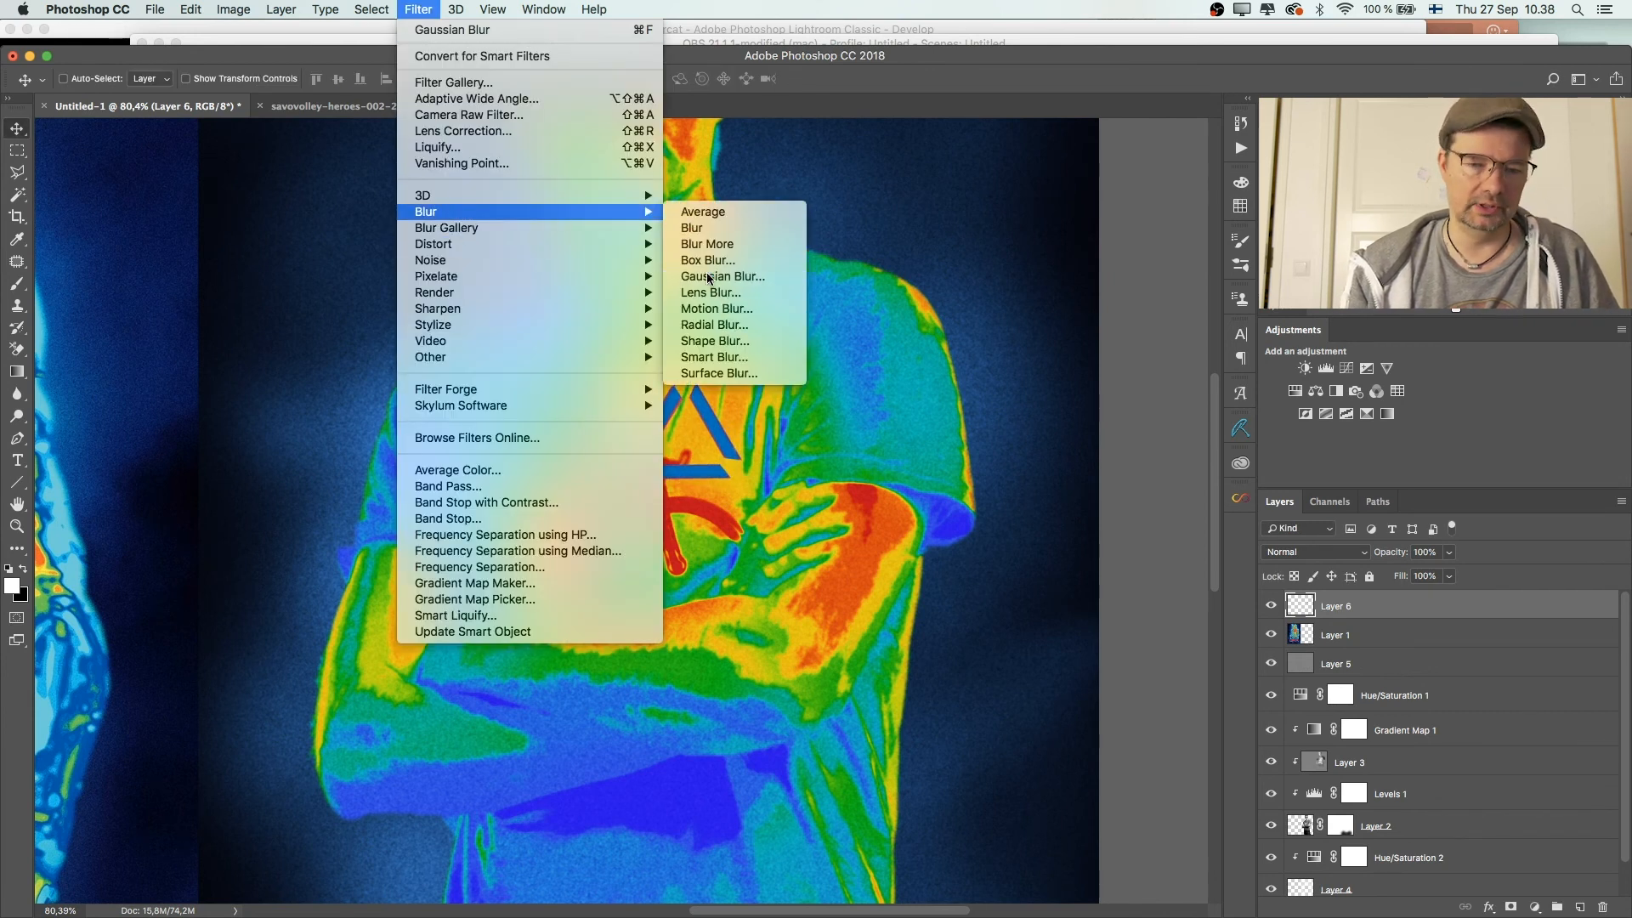
click(706, 278)
click(710, 406)
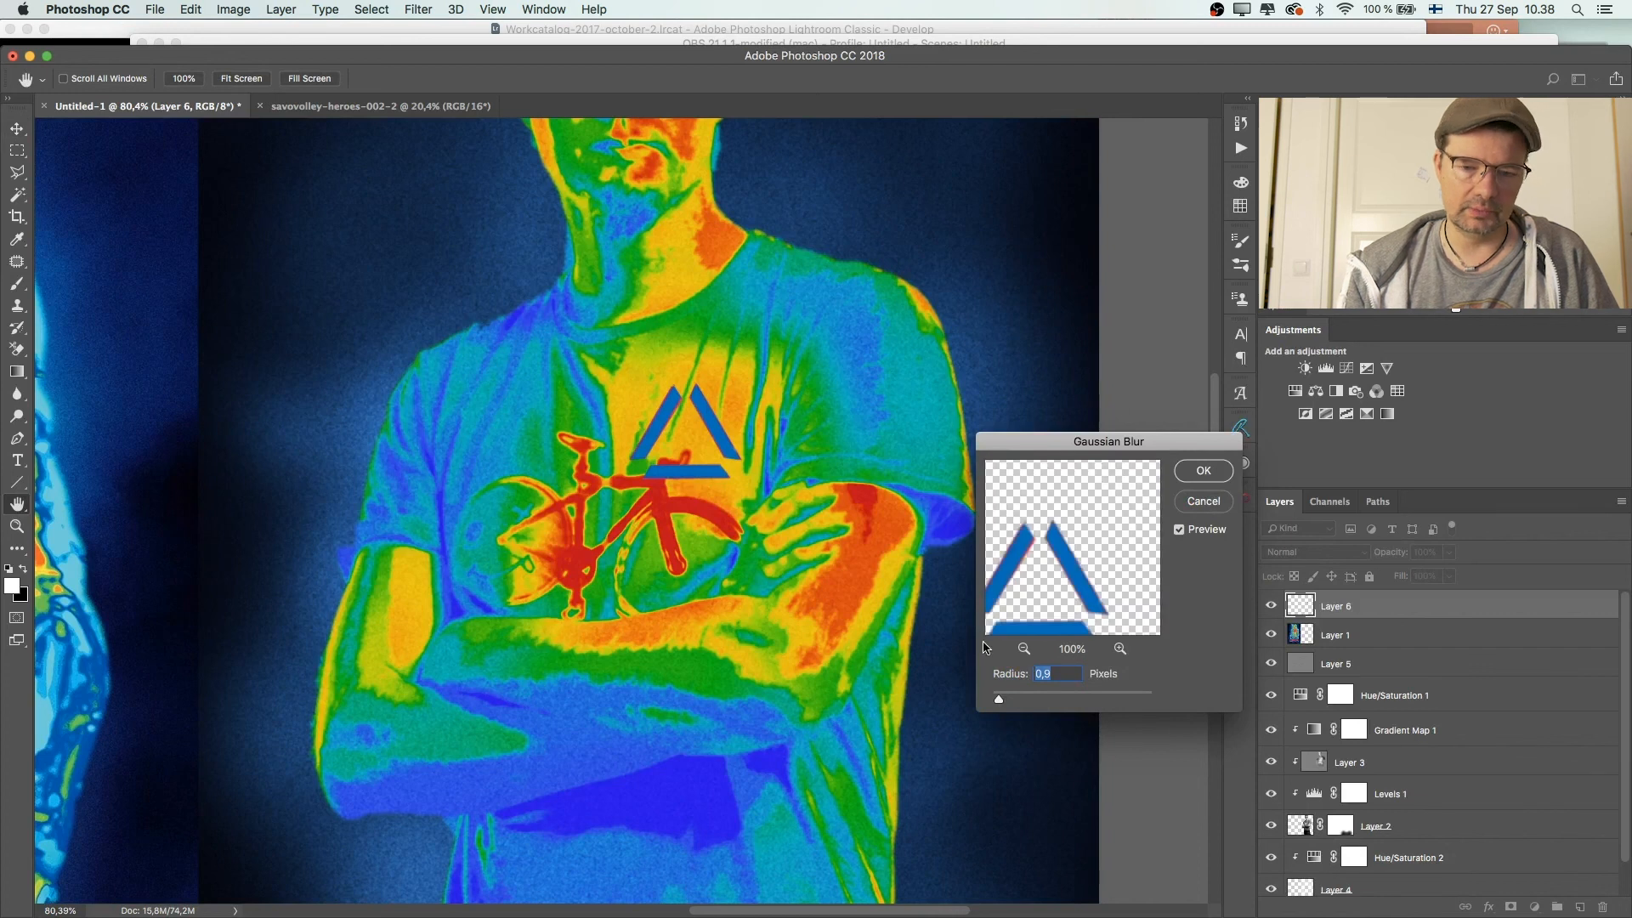
key(Return)
Step: Enlarge the triangle emblem on the man's T-shirt and reposition it over the yellow chest area
key(z)
drag(739, 452, 677, 493)
key(ctrl+t)
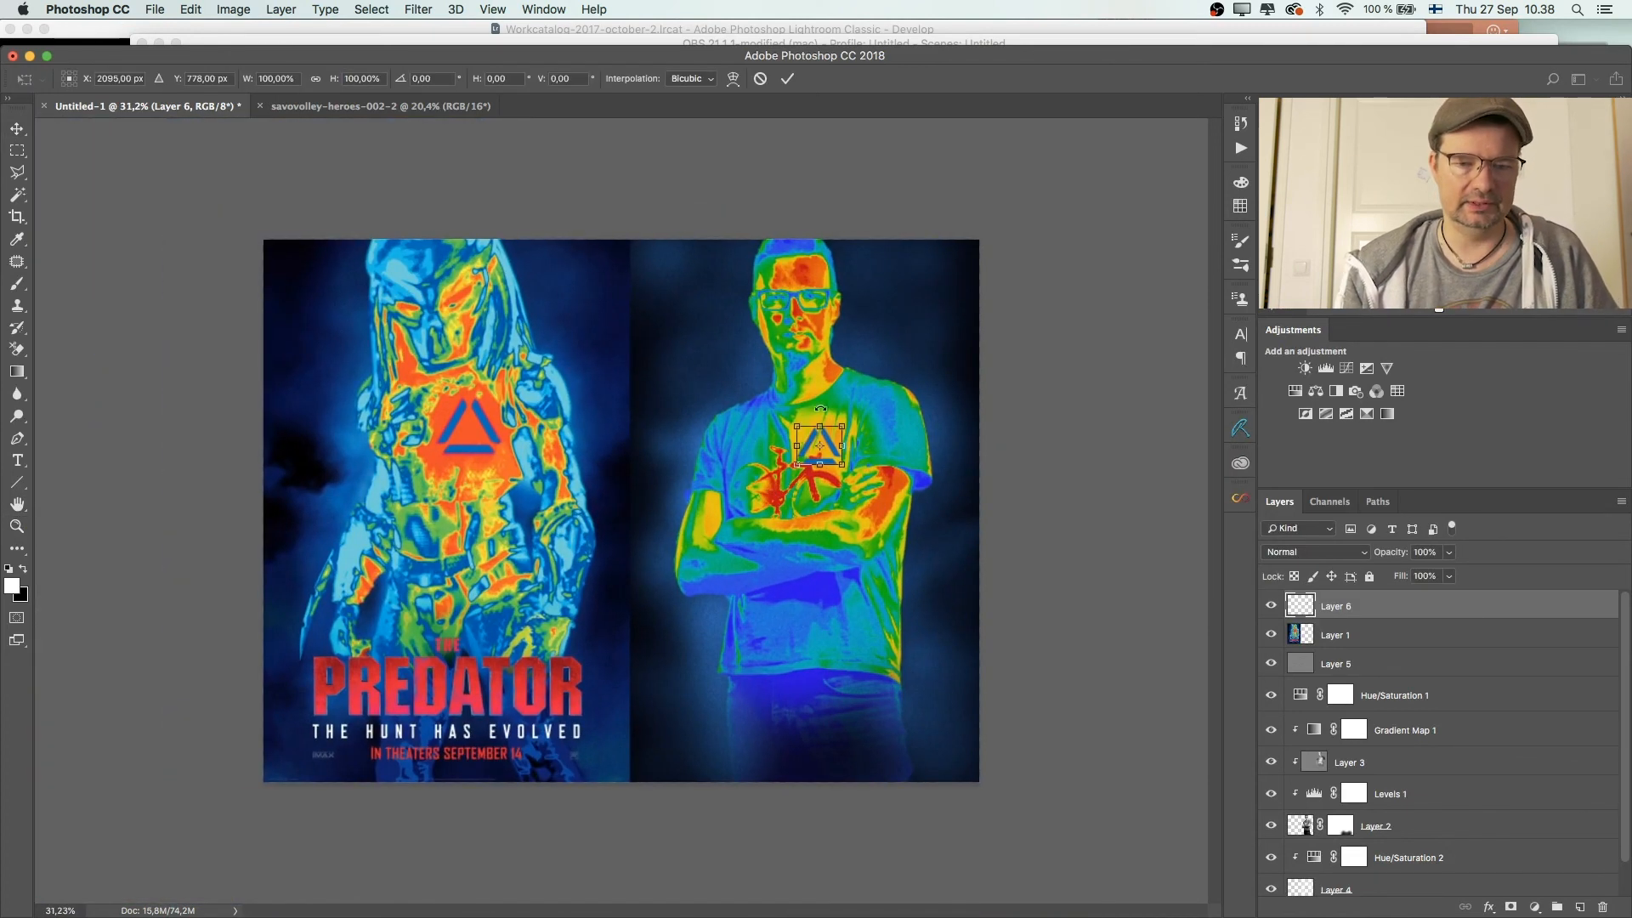
drag(848, 422, 883, 391)
drag(860, 453, 850, 465)
key(Return)
Step: Activate the Dodge tool on Layer 3, the gray Overlay layer clipped below the gradient map
key(z)
click(1351, 766)
key(o)
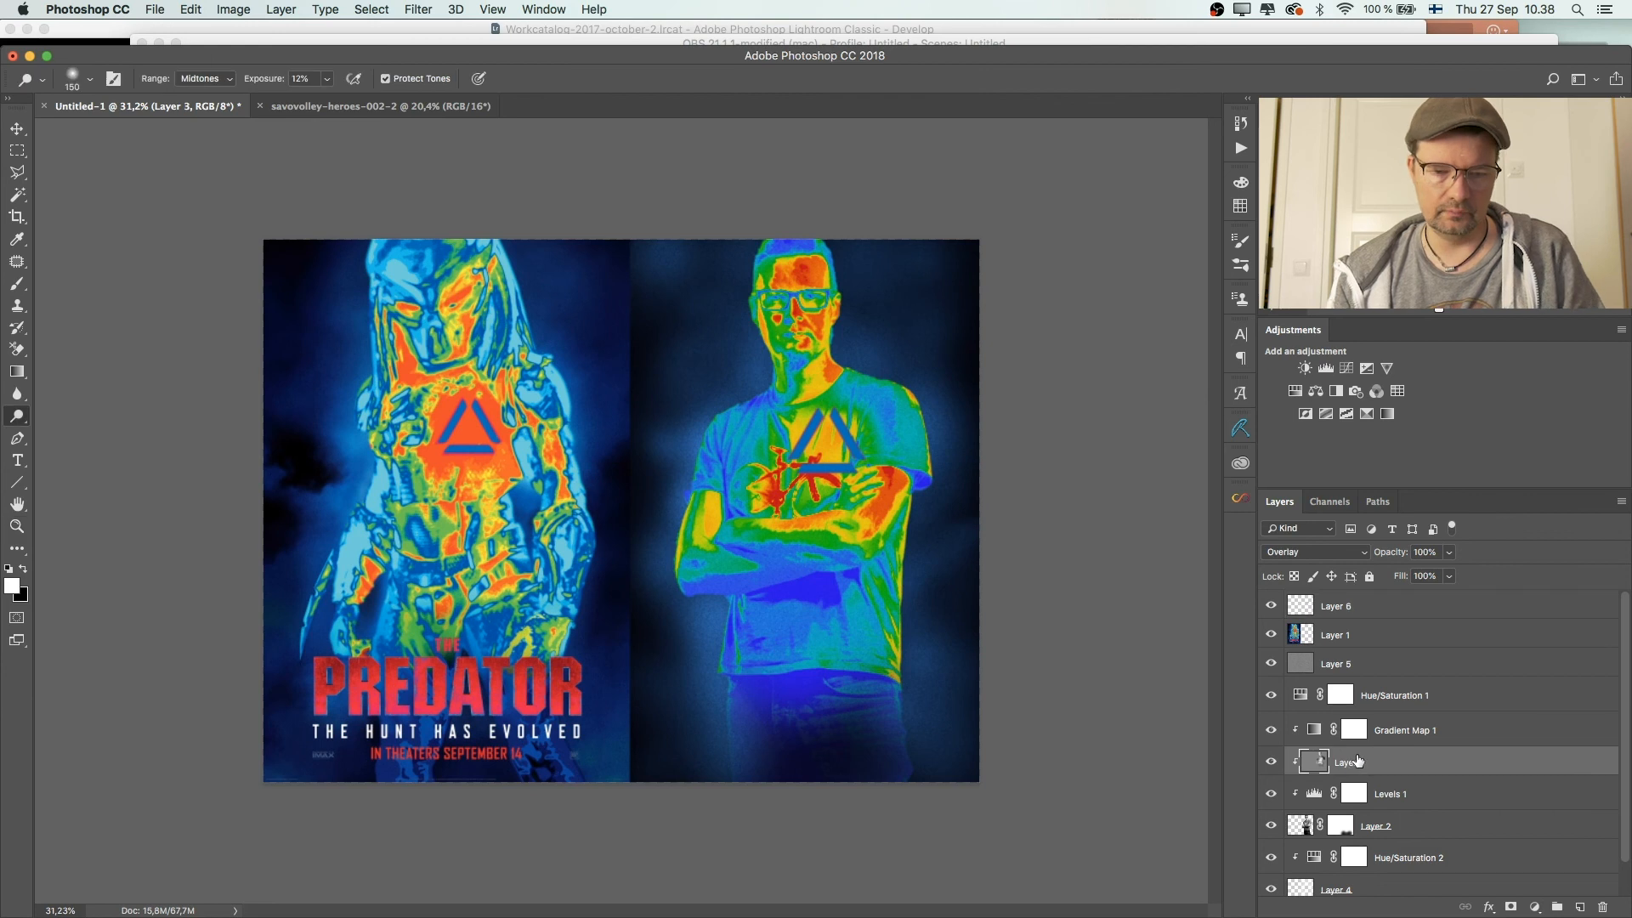